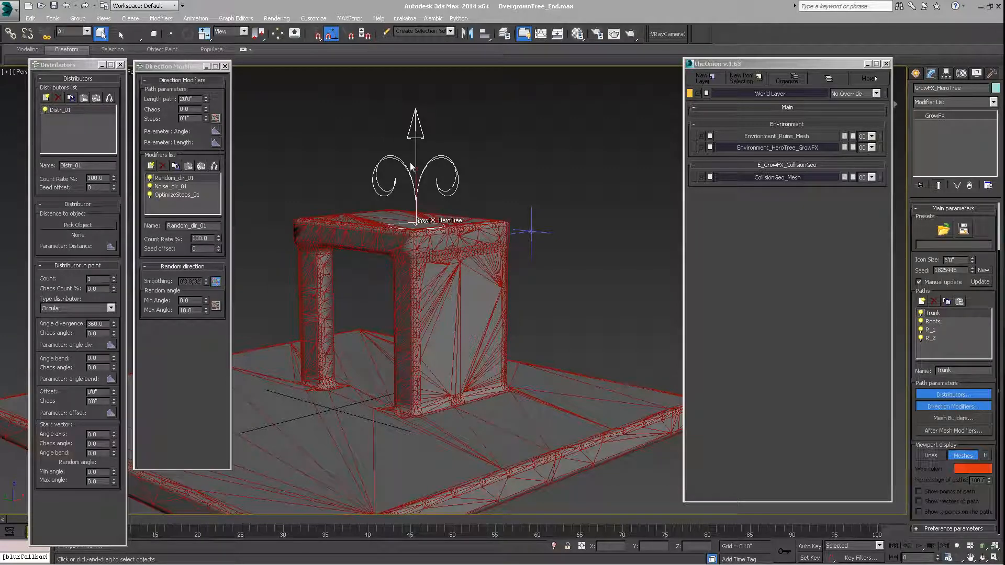
- Examine the hero tree's GrowFX object on top of the ruins collision mesh from several angles
middle_drag(438, 161, 438, 183)
key(ctrl+d)
click(431, 173)
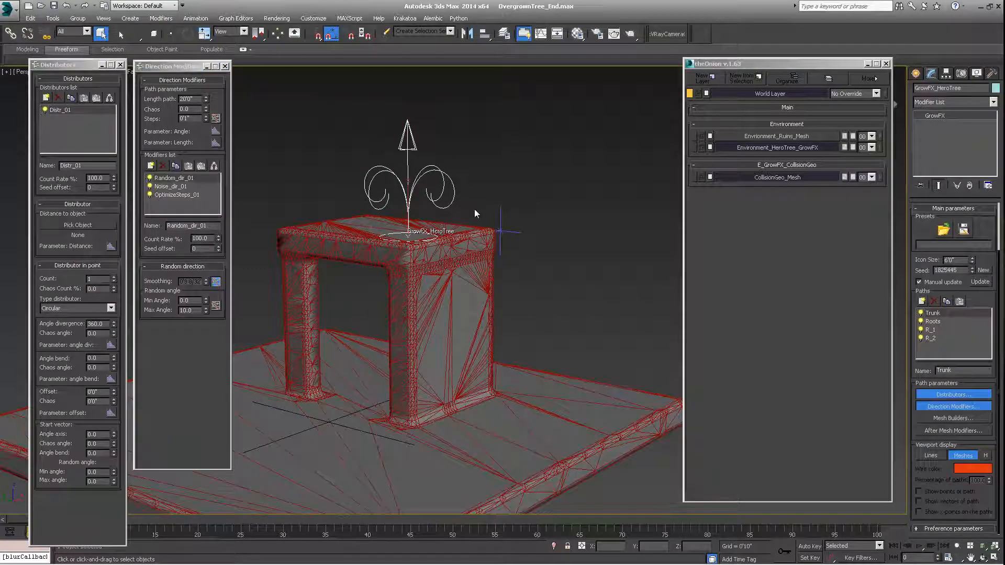
alt+middle_drag(474, 209, 453, 277)
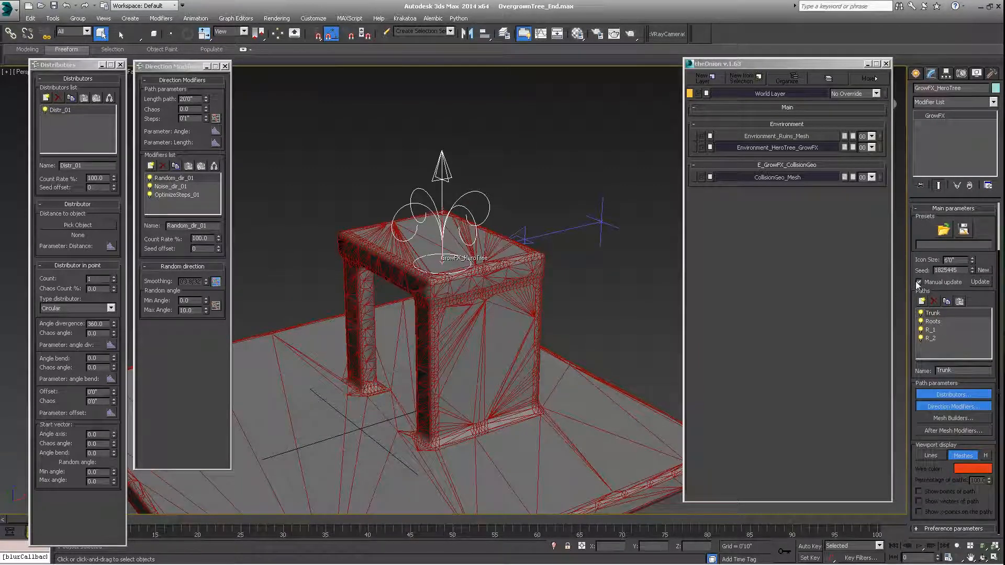
alt+middle_drag(502, 281, 553, 269)
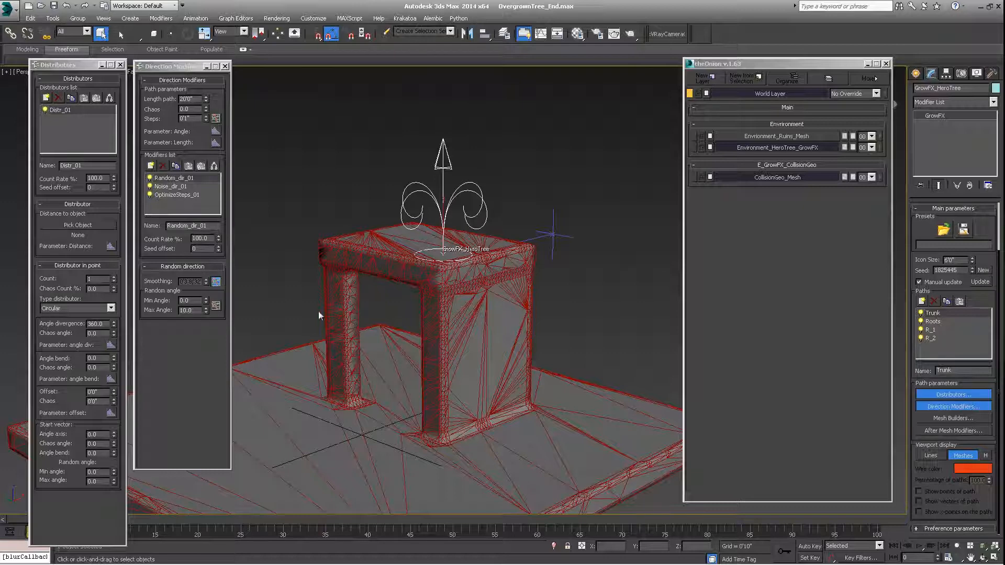
alt+middle_drag(470, 282, 471, 269)
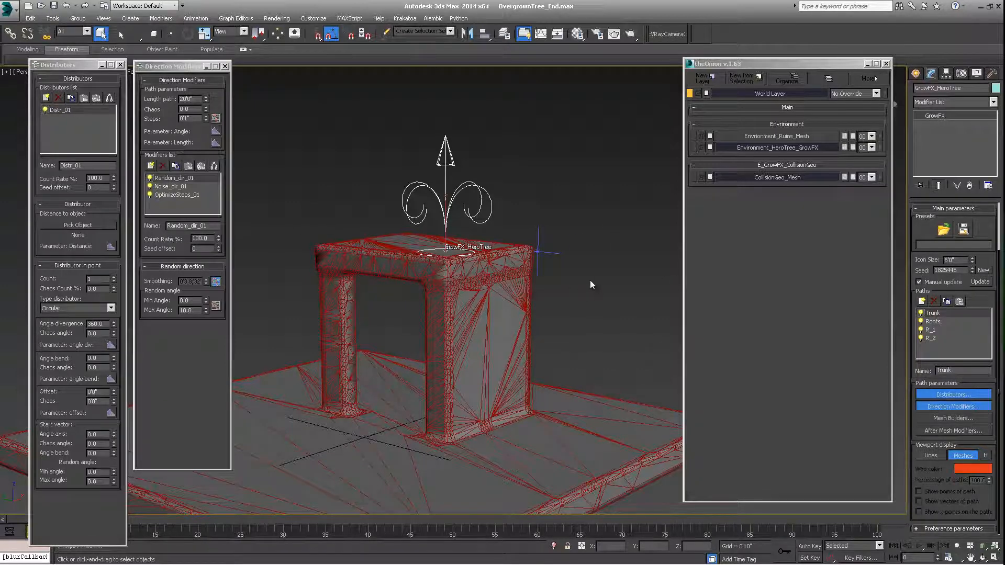
alt+middle_drag(432, 223, 419, 187)
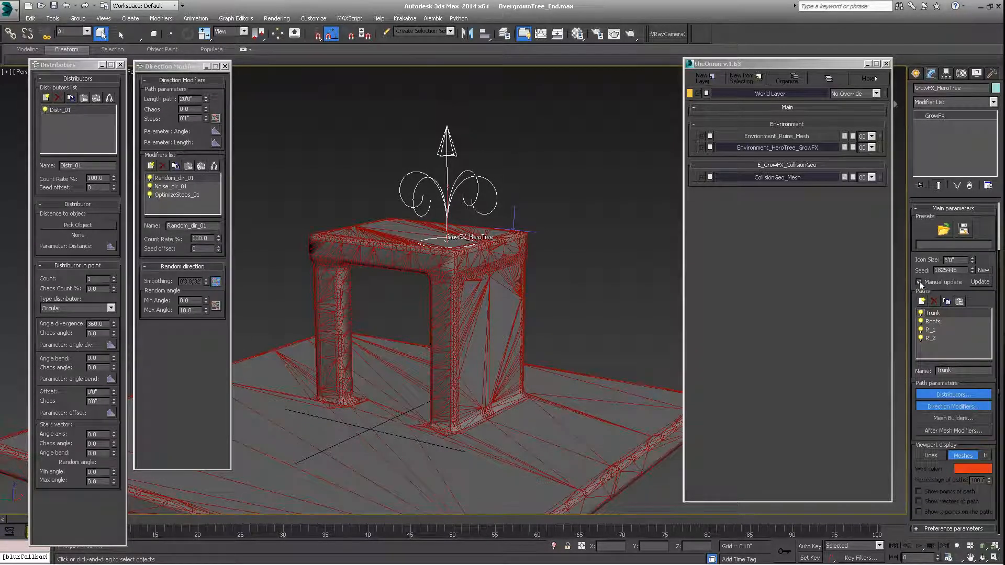
alt+middle_drag(445, 216, 433, 212)
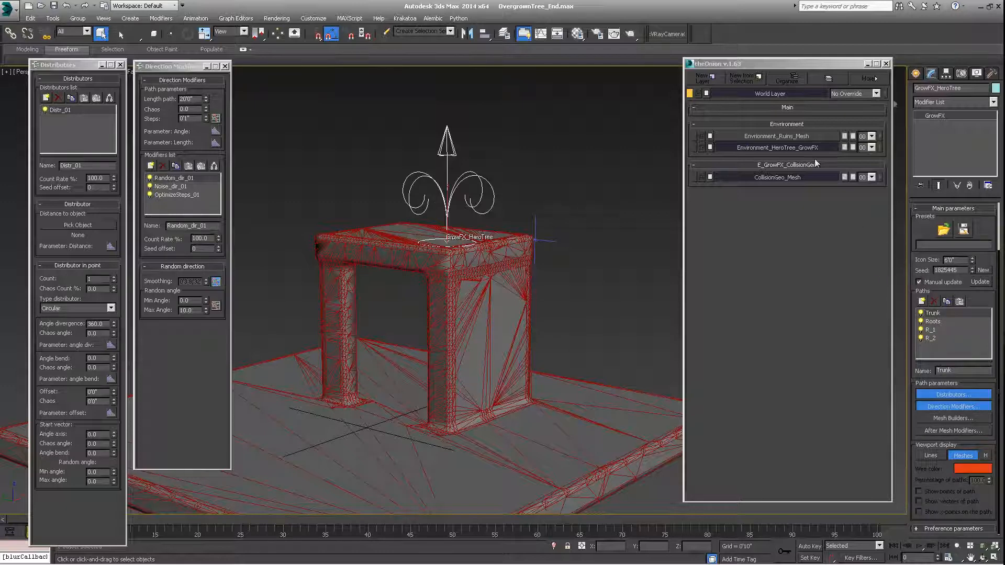
alt+middle_drag(440, 197, 434, 253)
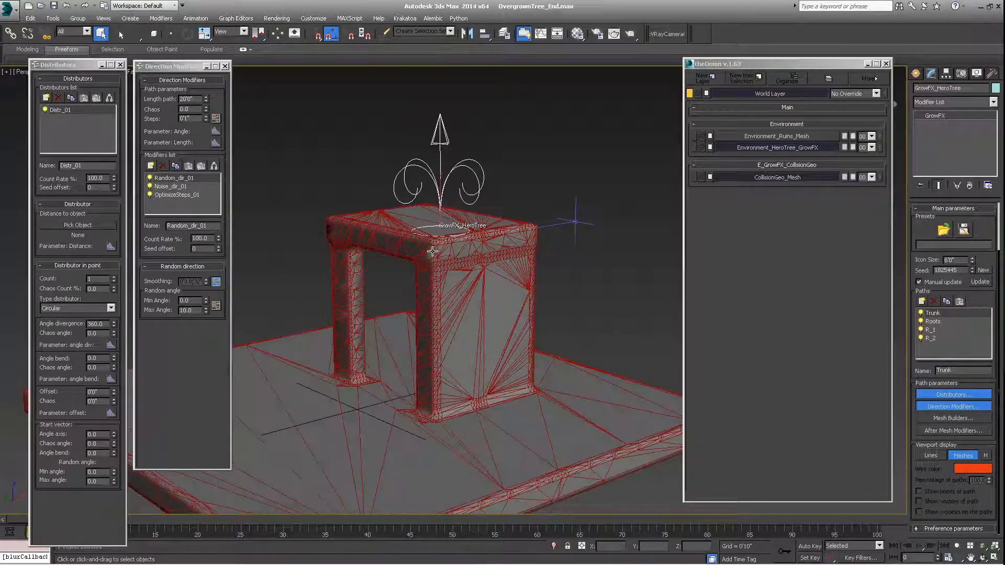
- Hide the Environment_HeroTree_GrowFX layer and add the selected GrowFX_HeroTree object to it
click(756, 147)
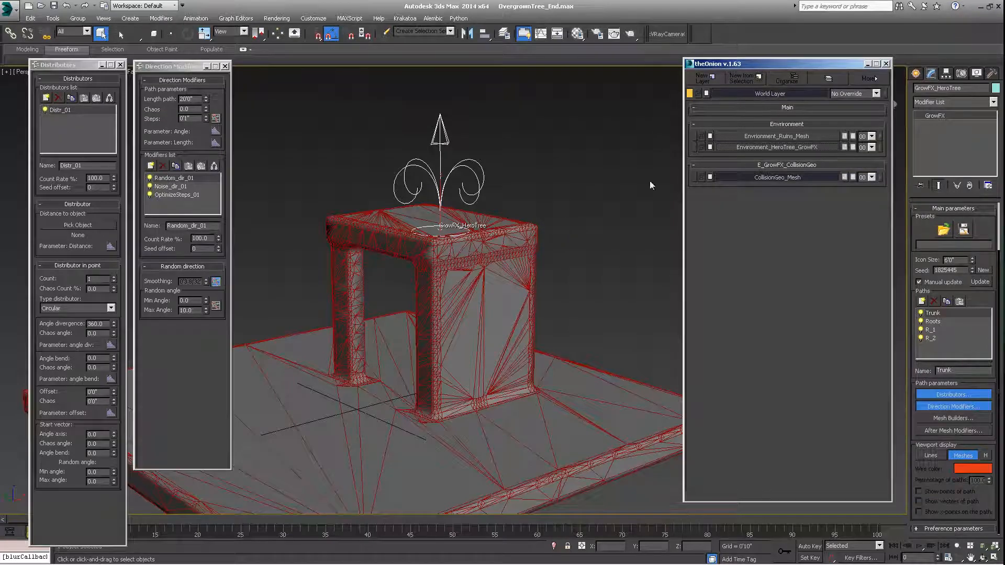
click(454, 171)
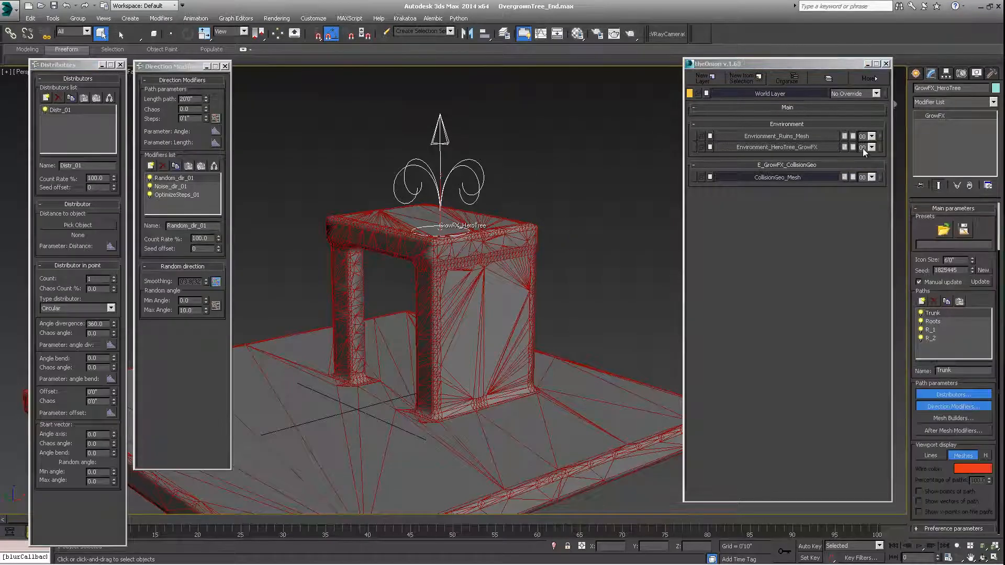
right_click(880, 147)
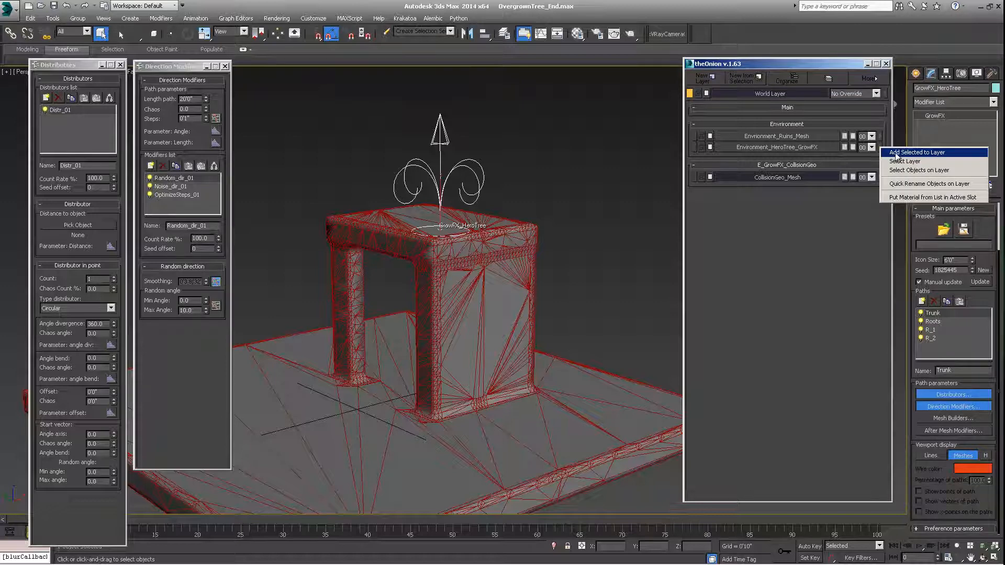
click(901, 152)
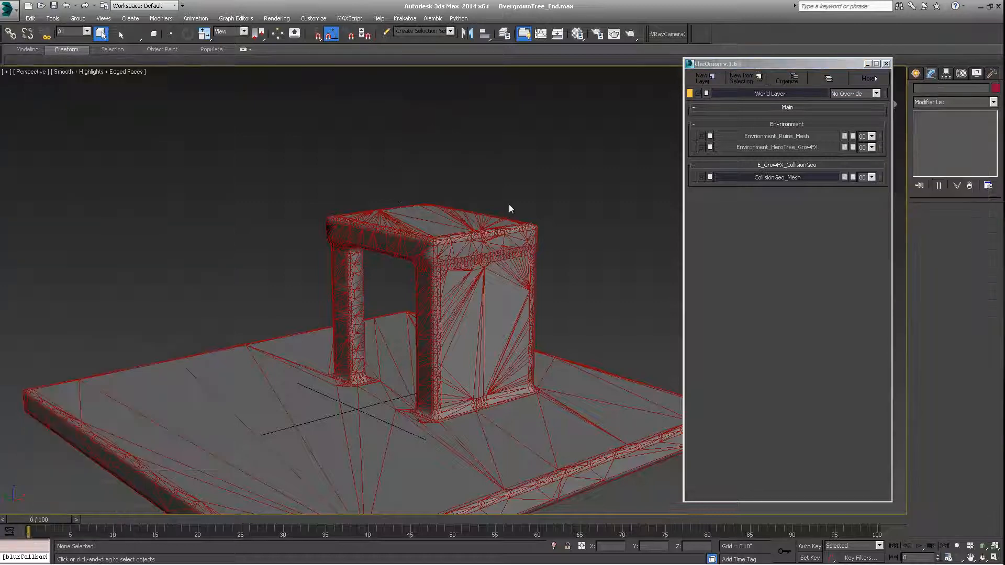
- Create a new layer and rename it Environment_Ivy_GrowFX
alt+middle_drag(509, 205, 644, 162)
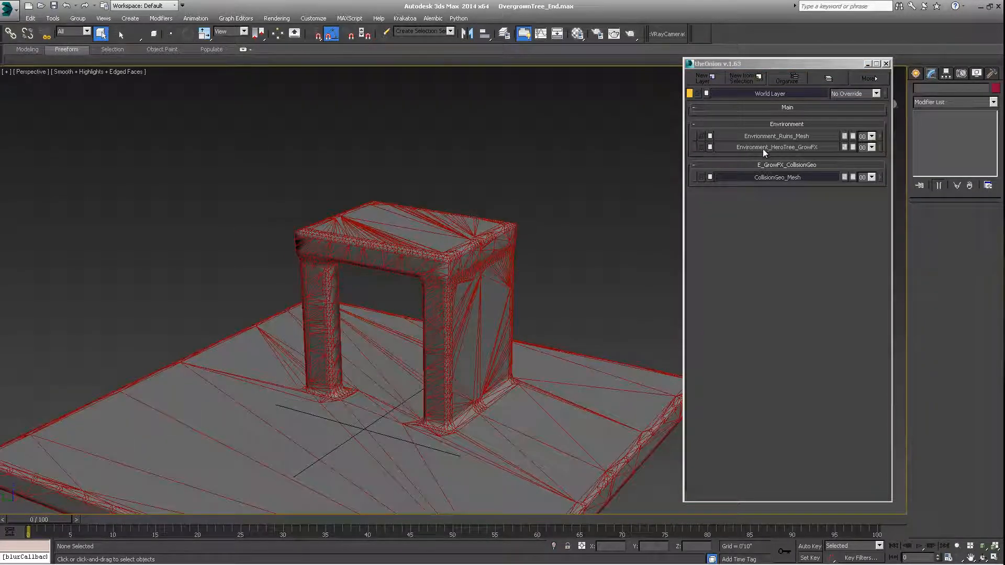
alt+middle_drag(492, 262, 445, 262)
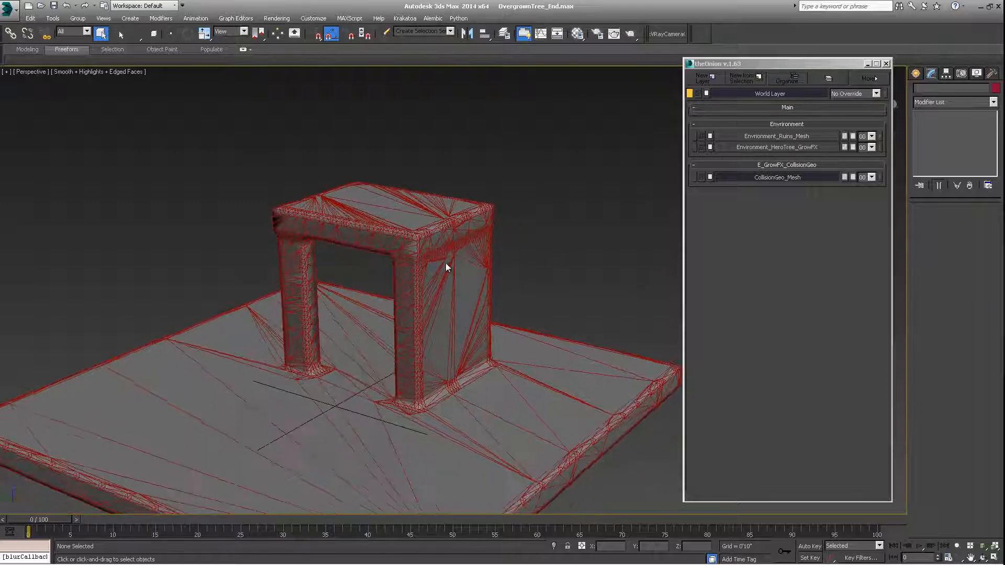
drag(826, 75, 806, 80)
click(673, 85)
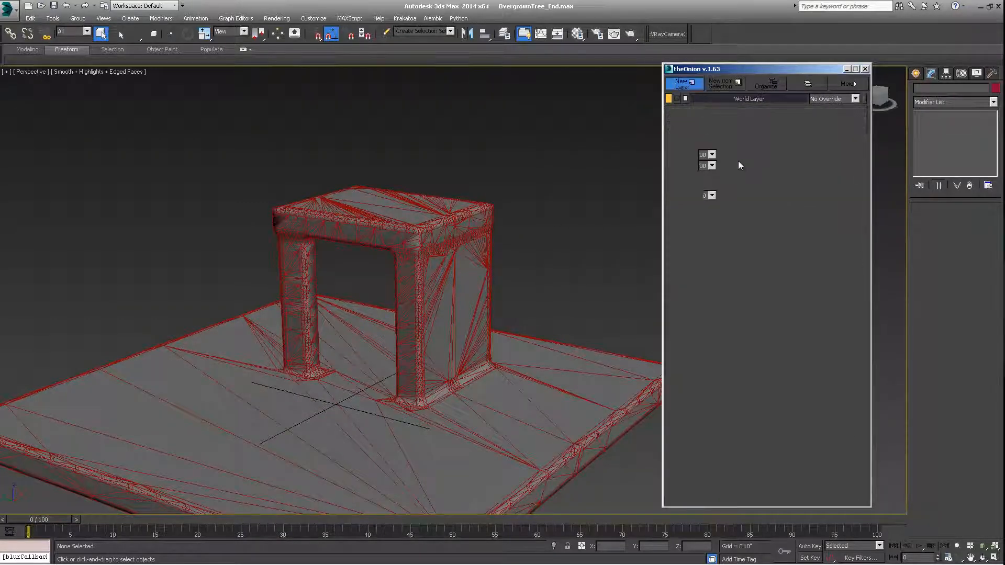
right_click(758, 127)
mouse_move(801, 133)
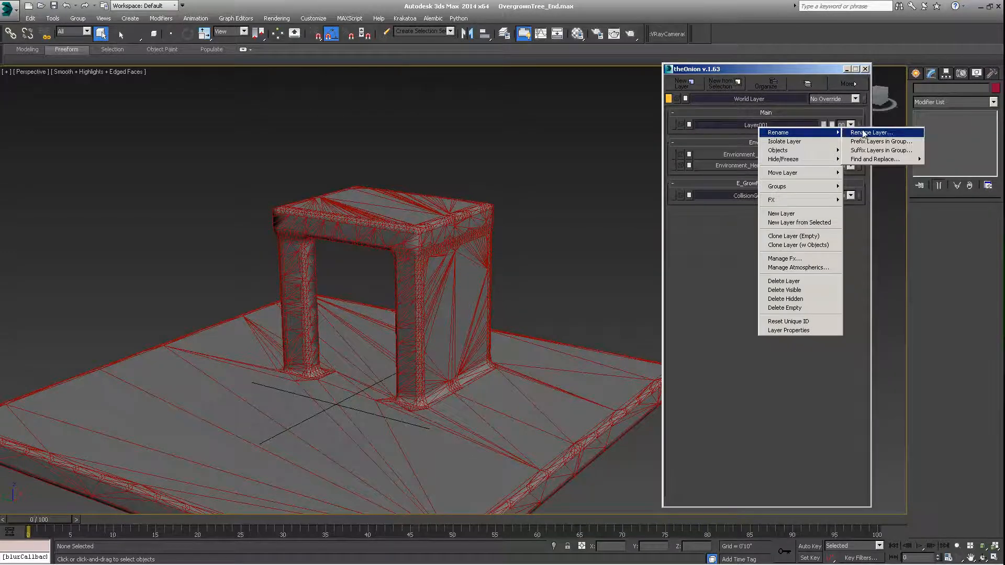
click(863, 133)
text(EnvLayer001)
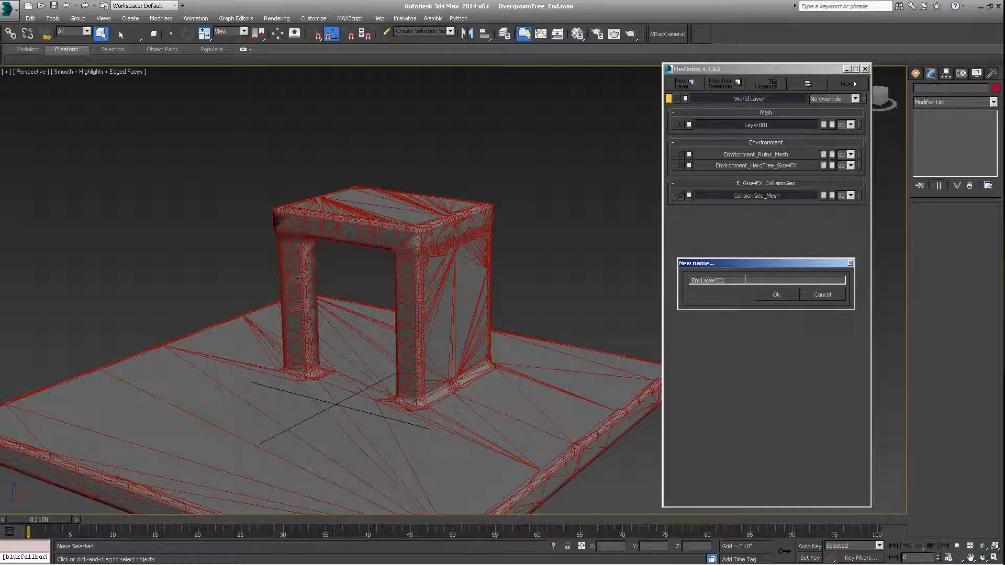
key(ctrl+a)
text(Envrionem)
text(ron)
text(rowF)
click(775, 294)
- Move the Environment_Ivy_GrowFX layer from the Main group into the Environment group and make it the current layer
click(766, 84)
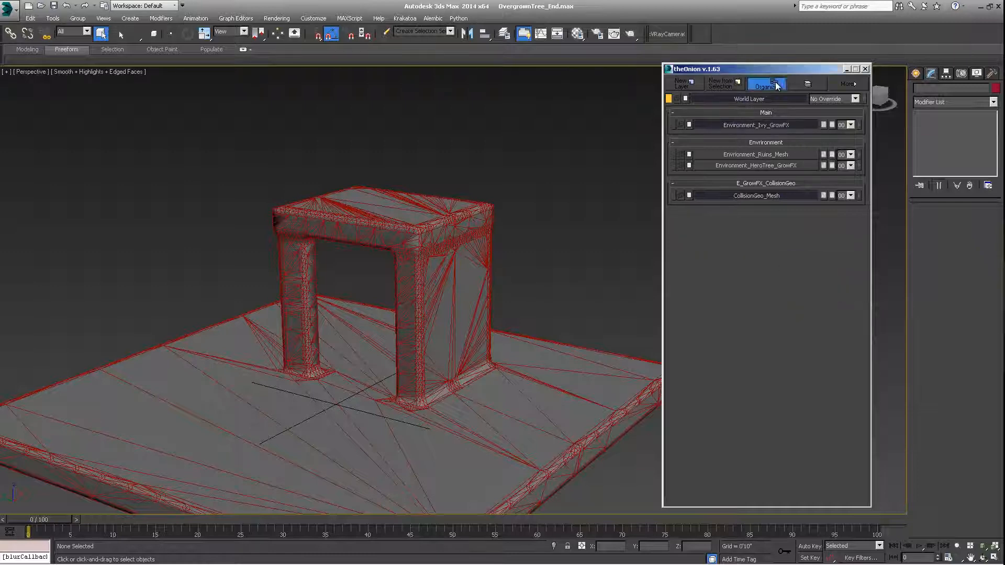
drag(501, 54, 568, 51)
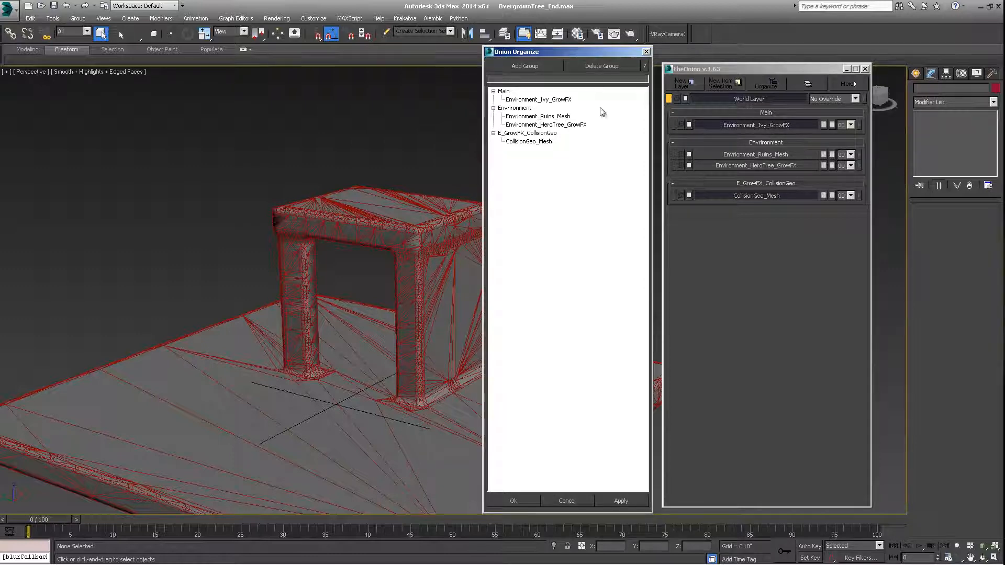
click(516, 101)
drag(514, 105, 526, 129)
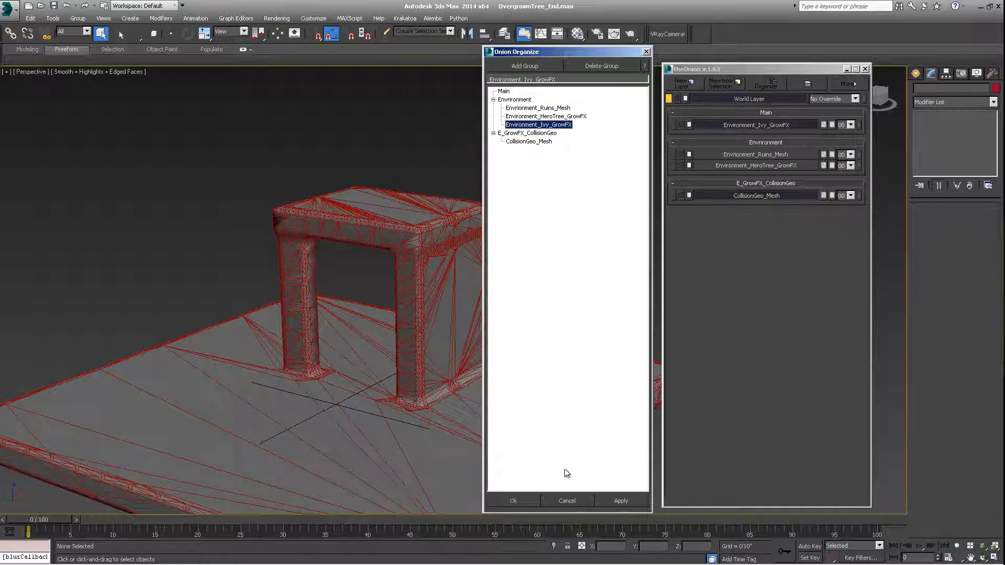
click(516, 500)
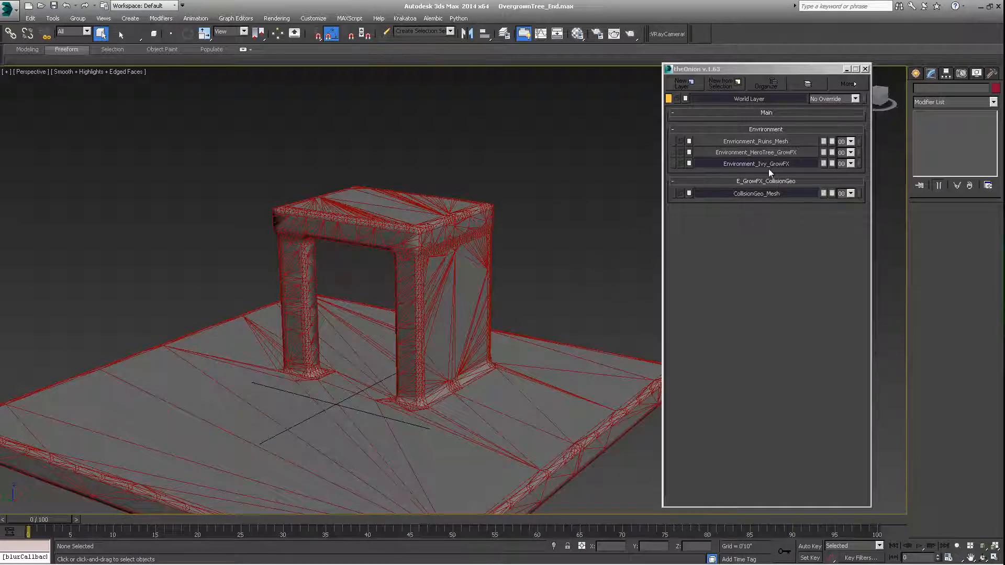
middle_drag(501, 283, 445, 273)
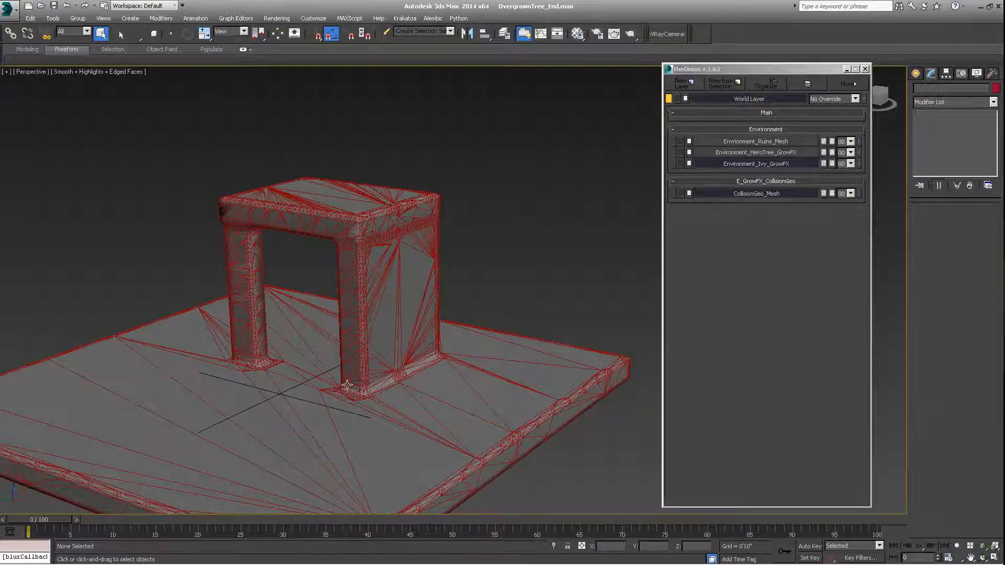
click(673, 163)
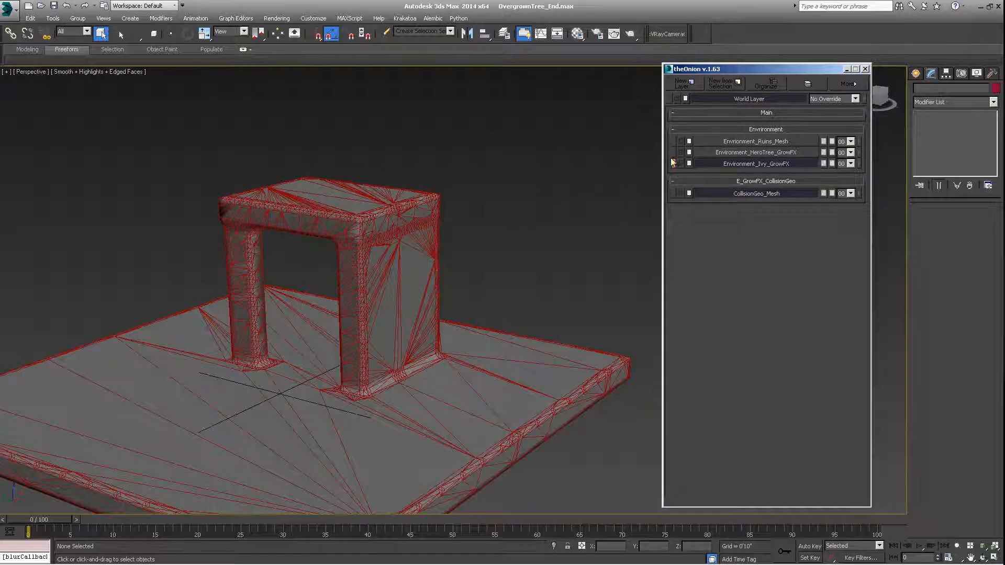
- Create a GrowFX object on the ground slab beside the ruins' side wall, with an icon size of about 4'7"
alt+middle_drag(525, 283, 439, 291)
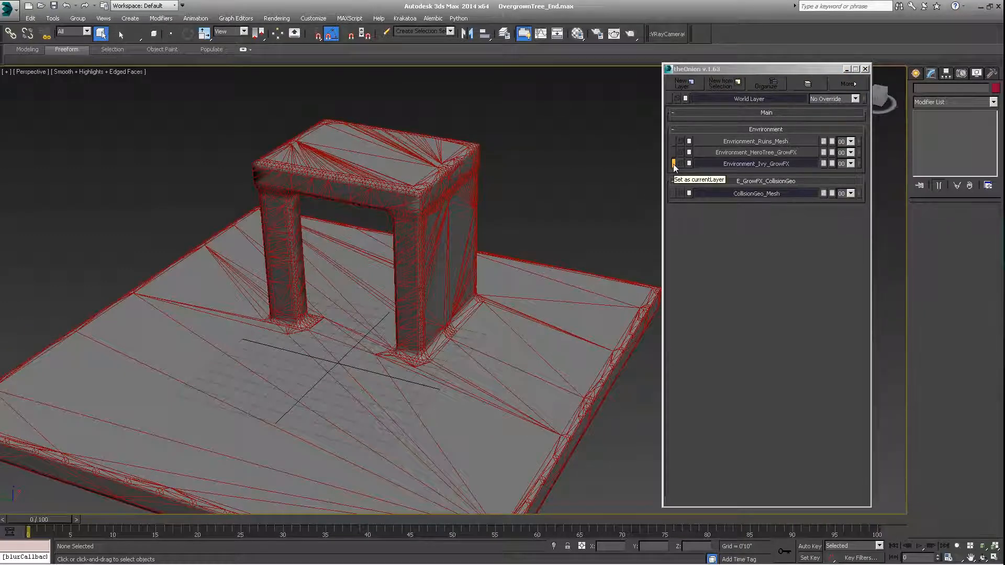
alt+middle_drag(598, 259, 497, 298)
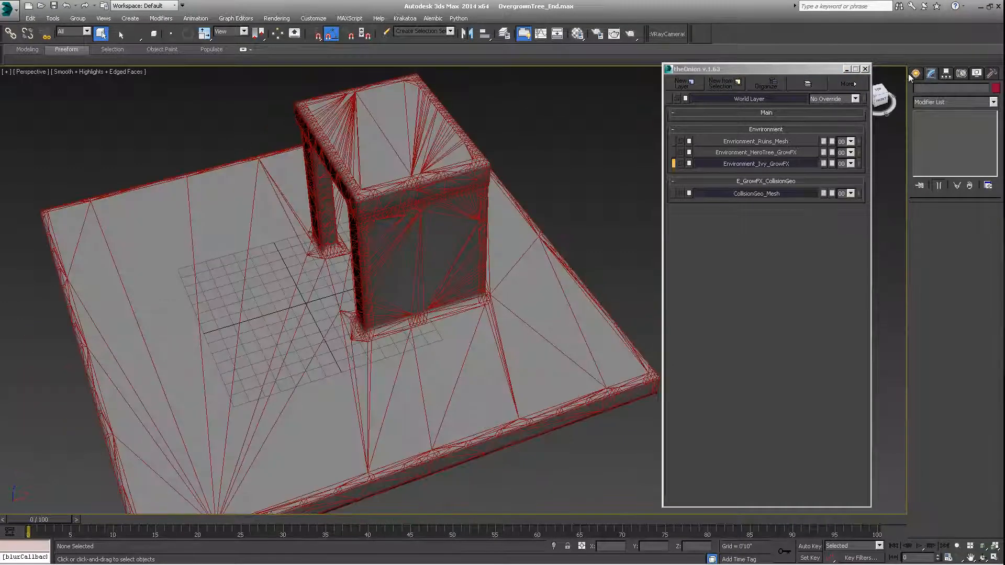
click(915, 75)
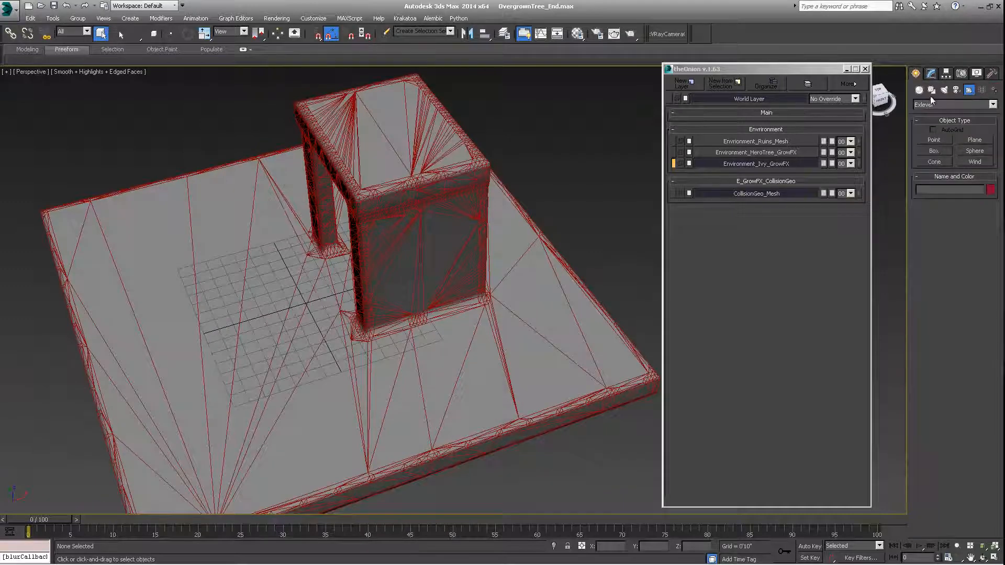
click(921, 91)
click(933, 140)
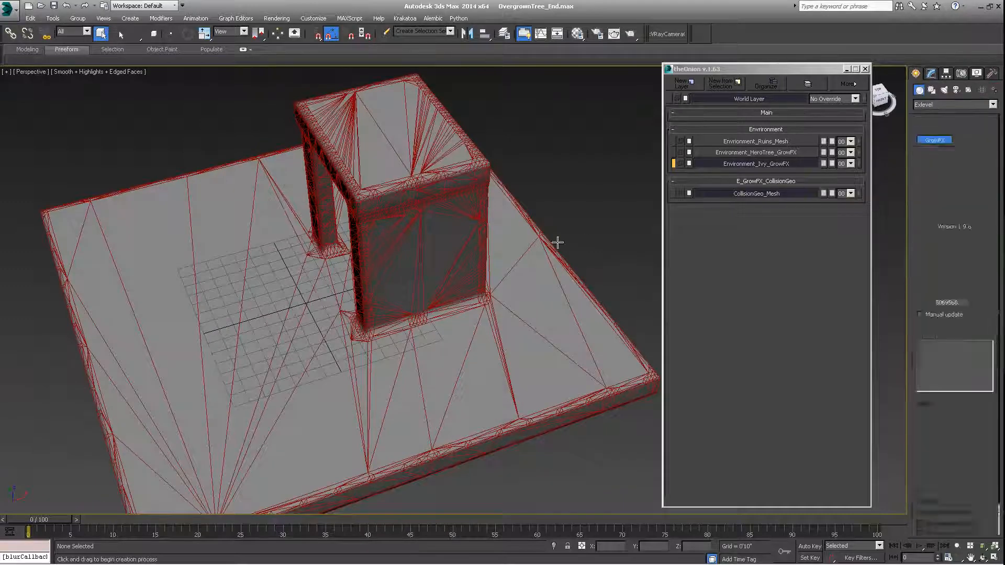
alt+middle_drag(554, 240, 899, 169)
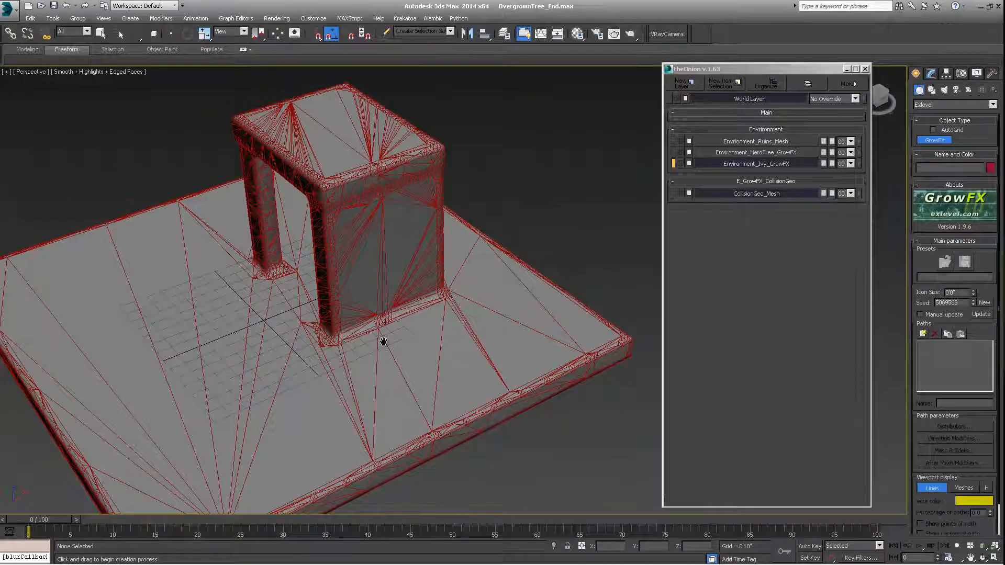
alt+middle_drag(382, 341, 396, 339)
drag(430, 392, 469, 342)
- Set the new GrowFX object's icon size to 2'0" and finish its creation
alt+middle_drag(446, 379, 430, 343)
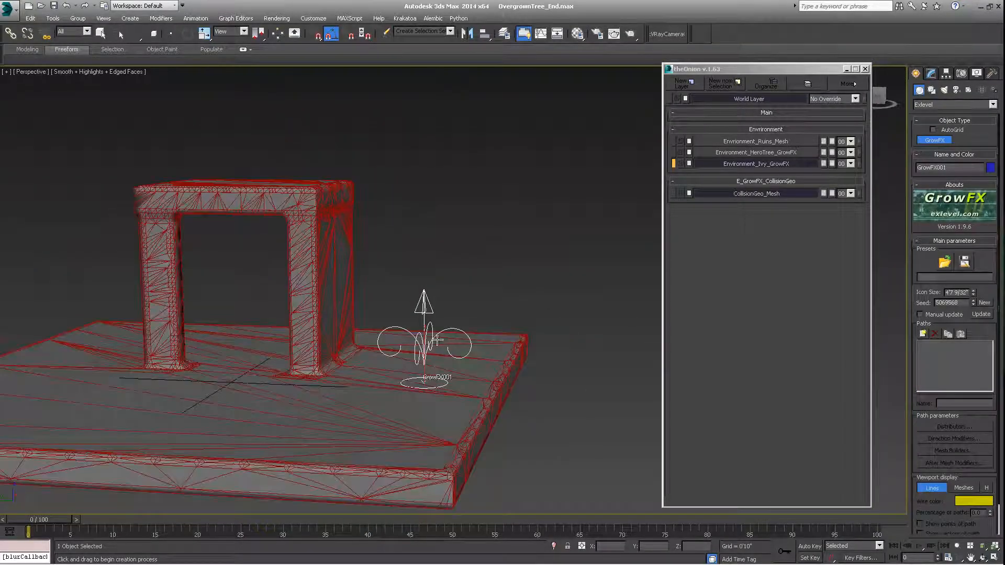
double_click(949, 292)
text(2)
key(Return)
alt+middle_drag(367, 361, 491, 343)
right_click(489, 341)
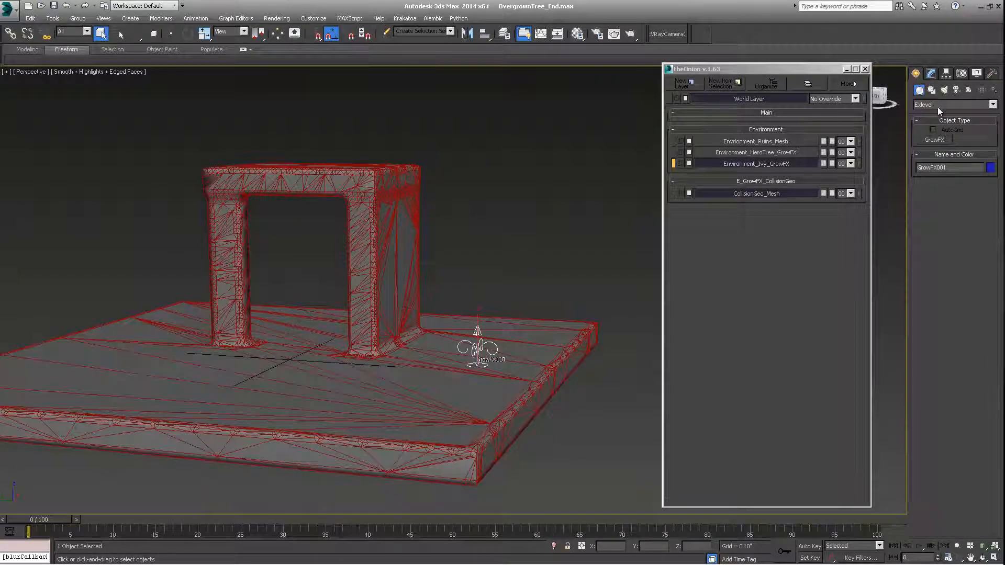
- Rename the new GrowFX object as GrowFX_Ivy_001
middle_drag(506, 308, 485, 341)
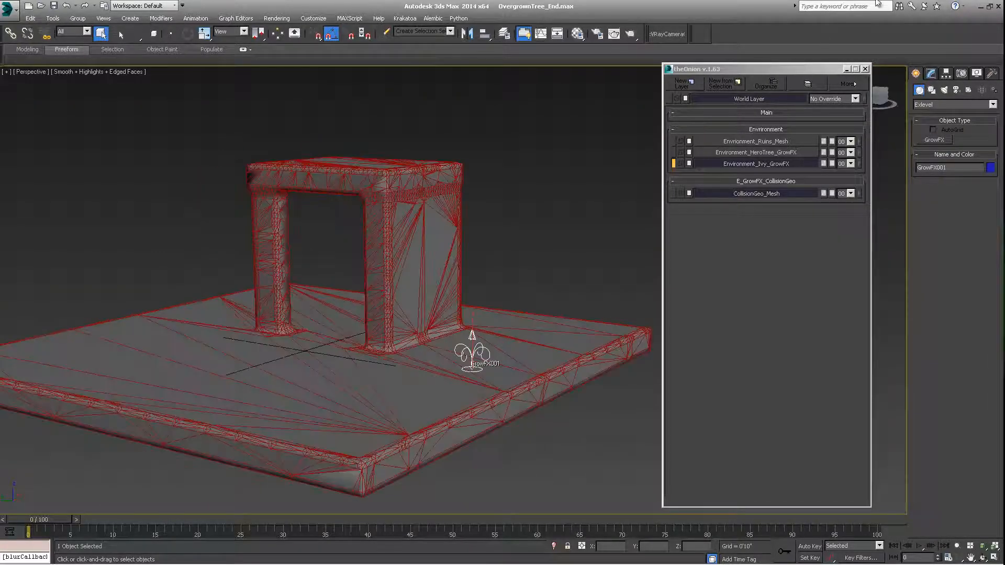
click(930, 75)
drag(945, 89, 936, 100)
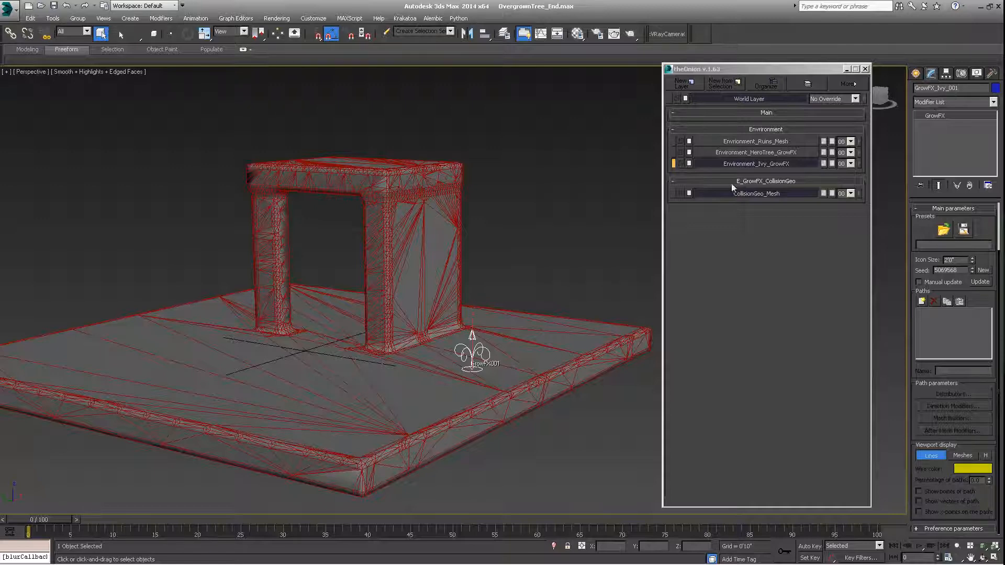
- Create an Exlevel Point helper on the ground slab near GrowFX_Ivy_001, with a vector size of about 8'3"
alt+middle_drag(497, 293, 477, 326)
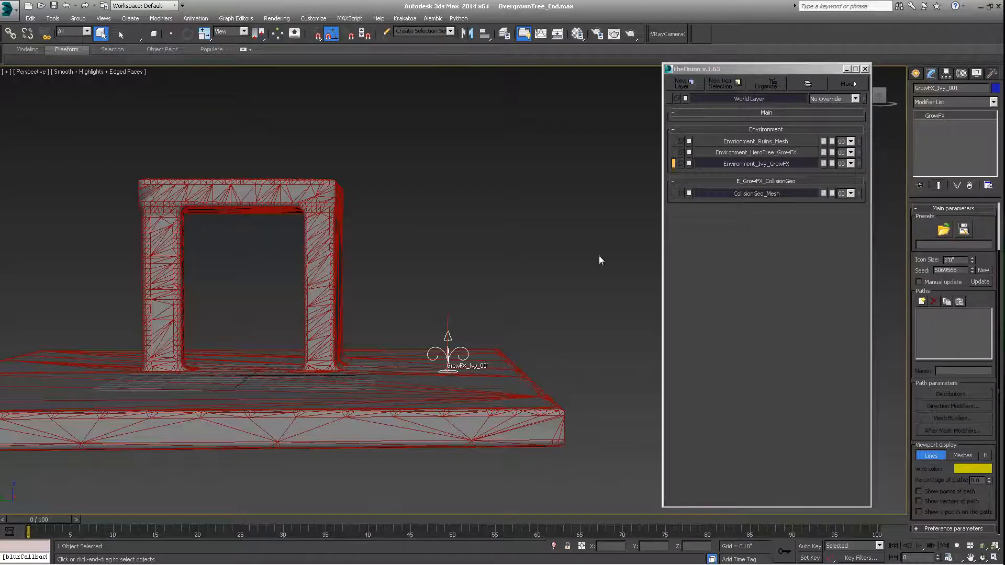
alt+middle_drag(599, 258, 490, 329)
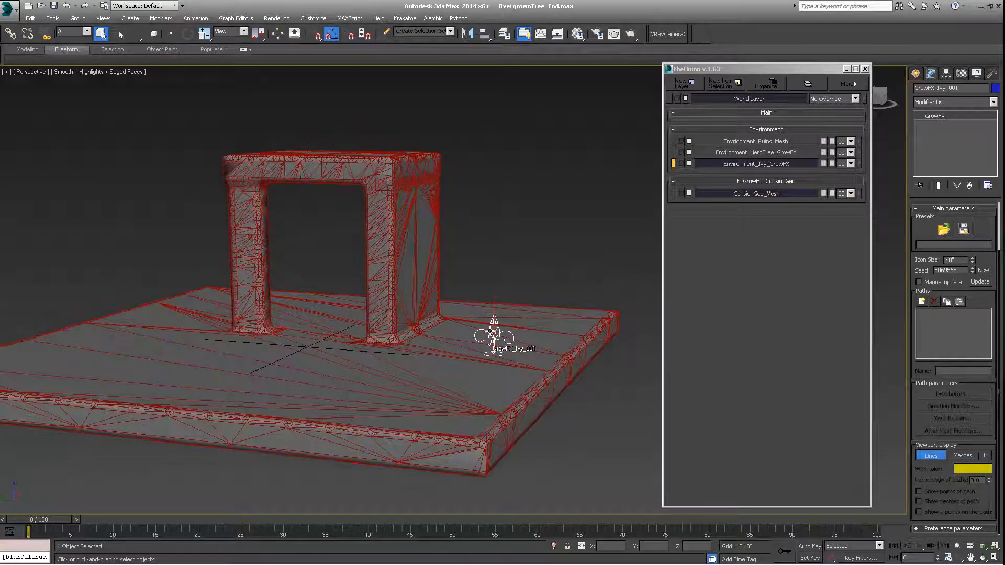
alt+middle_drag(461, 382, 535, 346)
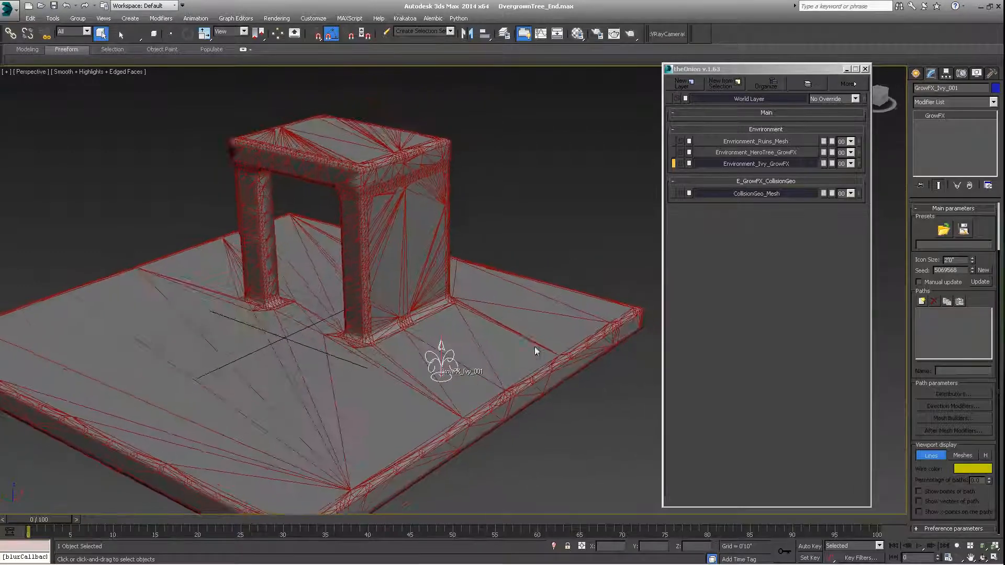
click(916, 72)
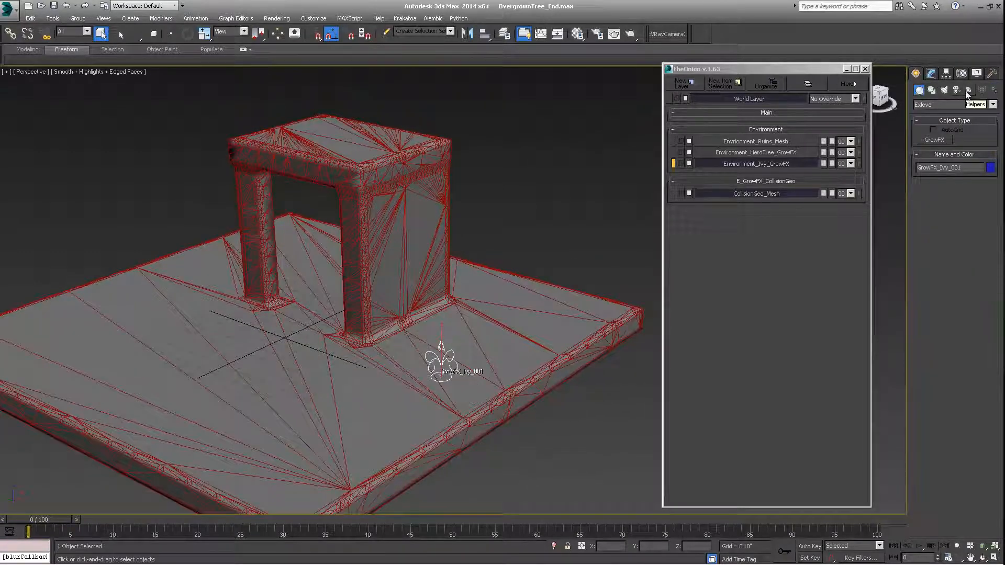
click(967, 90)
click(940, 140)
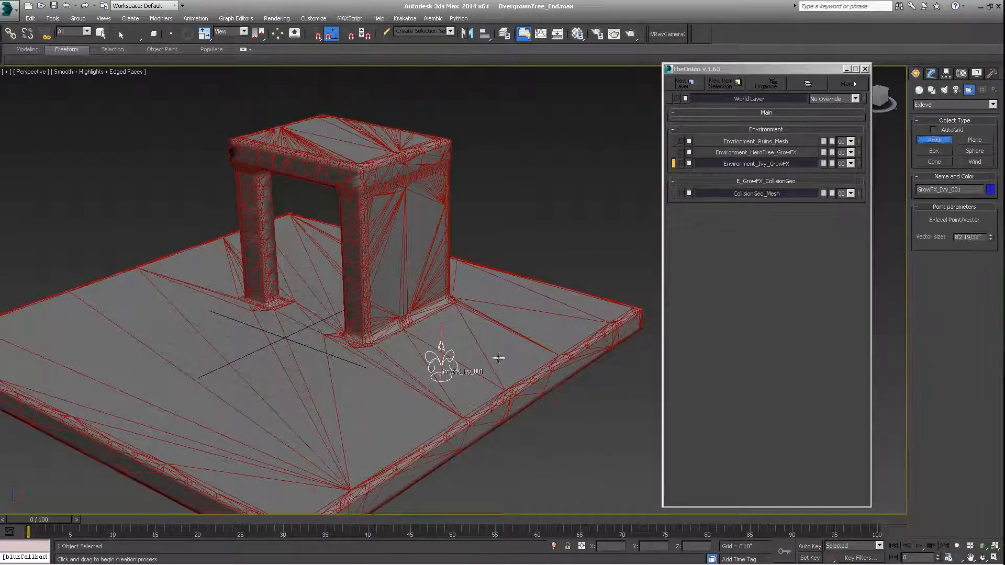
scroll(534, 359, up, 3)
mouse_move(534, 359)
mouse_down()
mouse_move(552, 345)
mouse_move(543, 352)
mouse_up()
alt+middle_drag(535, 361, 541, 334)
- Move the new point helper to the base of the ruins' nearer front pillar, at about X 1'10", Y -4'1"
key(w)
drag(531, 326, 287, 346)
alt+middle_drag(286, 347, 387, 333)
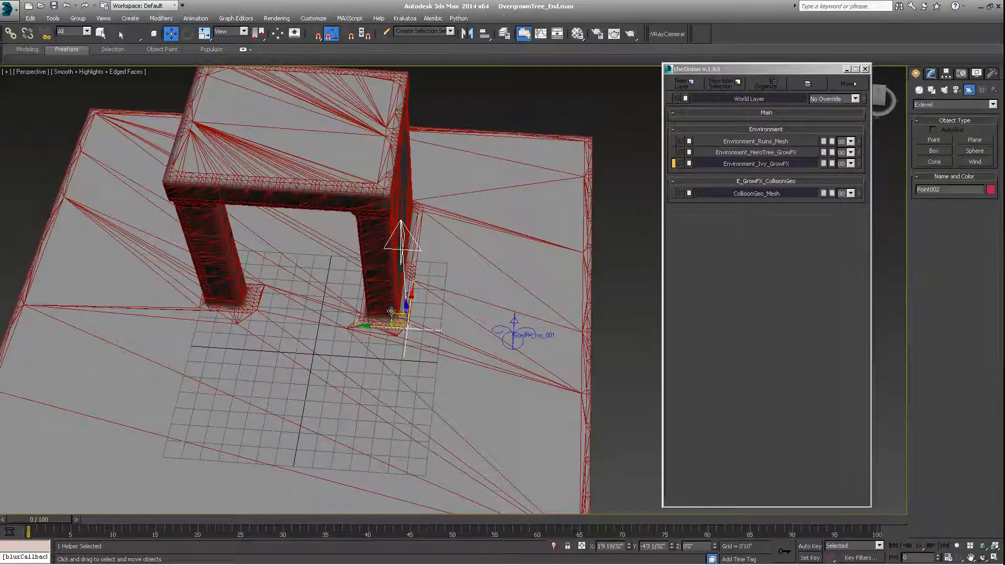
drag(391, 311, 388, 311)
alt+middle_drag(461, 310, 412, 319)
middle_drag(413, 318, 392, 325)
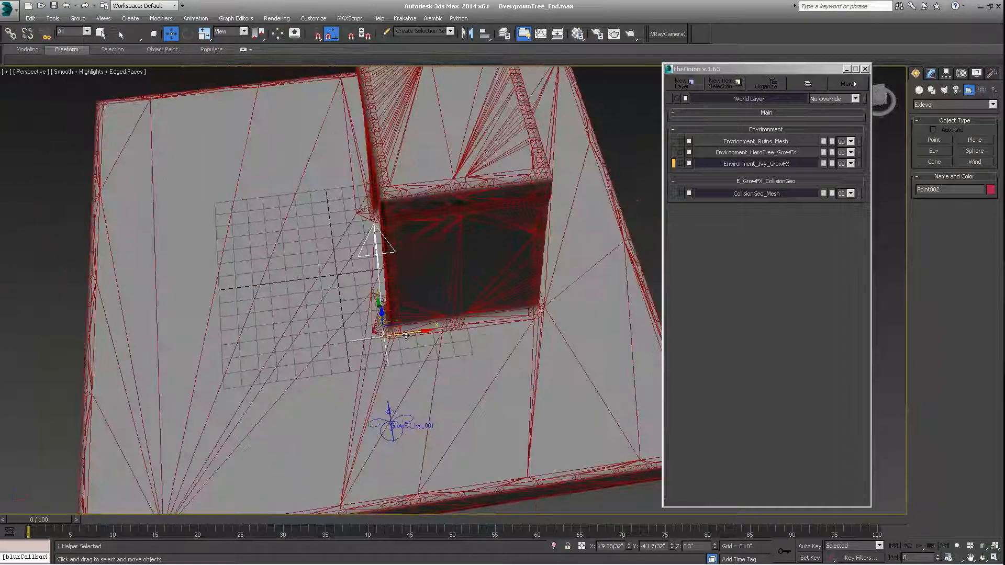
- Clone the point helper to the rear base corner of the ruins' side wall and rotate the copy to -90° about Y
mouse_move(406, 335)
shift+mouse_down()
mouse_move(515, 293)
mouse_move(571, 314)
mouse_move(560, 312)
shift+mouse_up()
click(502, 331)
alt+middle_drag(502, 331, 469, 294)
key(e)
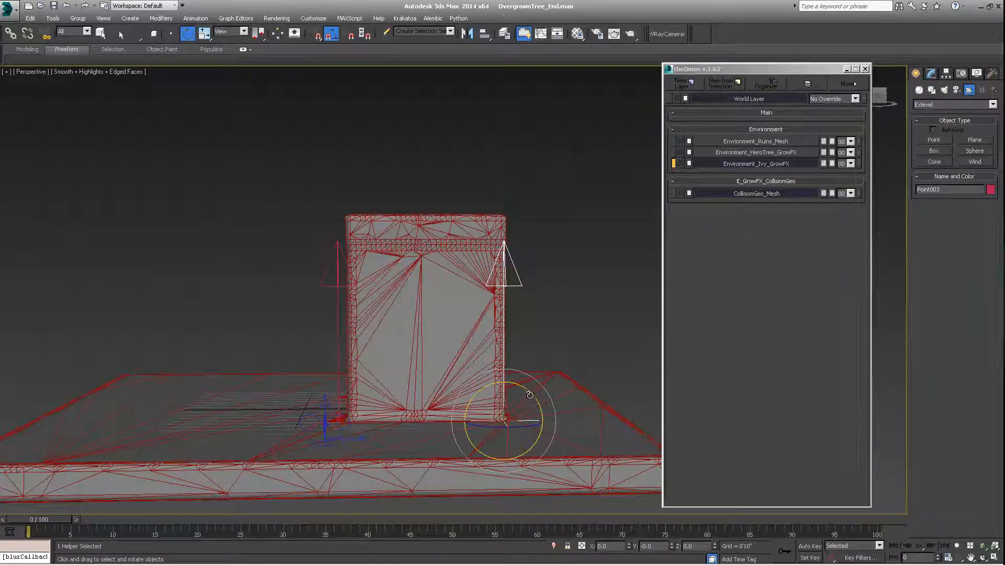
drag(530, 395, 515, 197)
- Move the rotated point helper to the ruins' upper rear corner, at about X 10'1", Y -3'3", Z 8'10"
key(w)
alt+middle_drag(516, 197, 401, 309)
drag(411, 299, 417, 323)
alt+middle_drag(418, 322, 444, 337)
drag(454, 336, 454, 326)
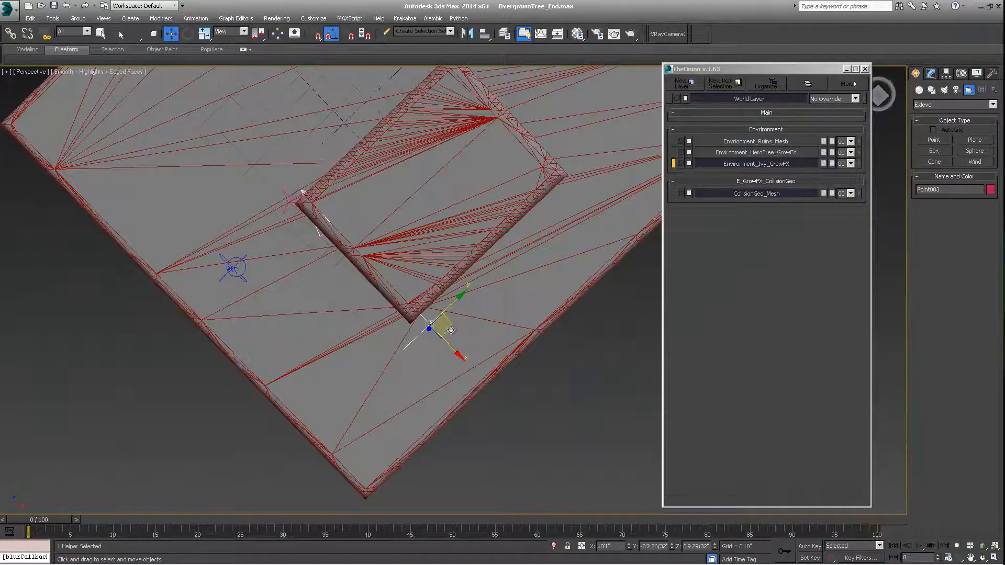
alt+middle_drag(454, 326, 456, 300)
- Rotate the point helper at the ruins' upper rear corner to 30° about X
key(e)
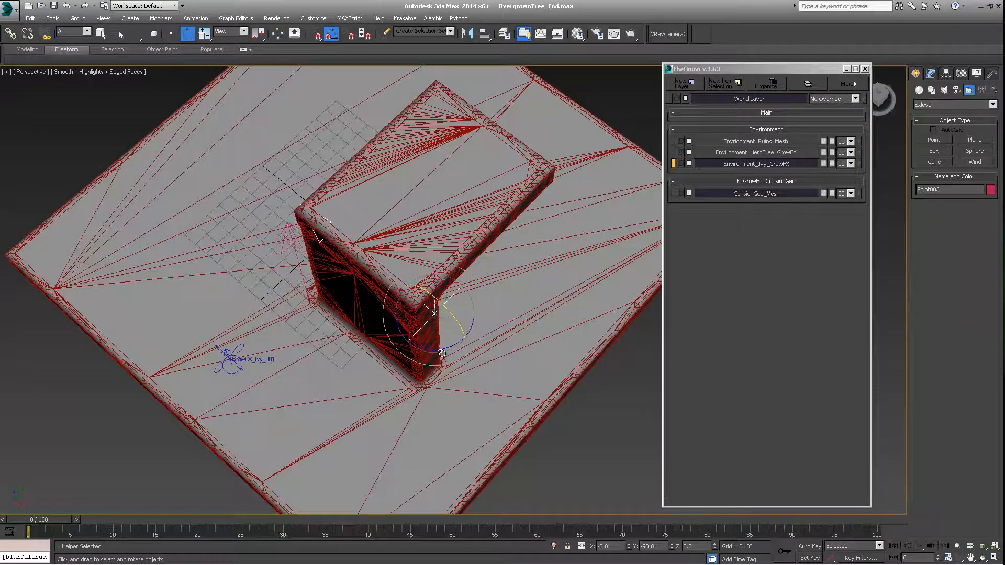
drag(456, 339, 466, 340)
alt+middle_drag(466, 340, 508, 377)
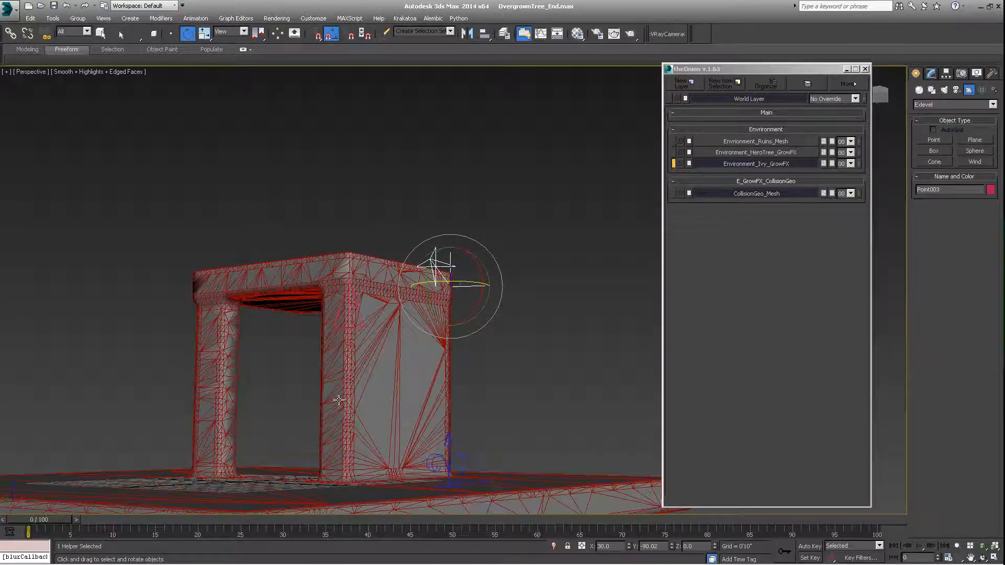
alt+middle_drag(342, 463, 455, 378)
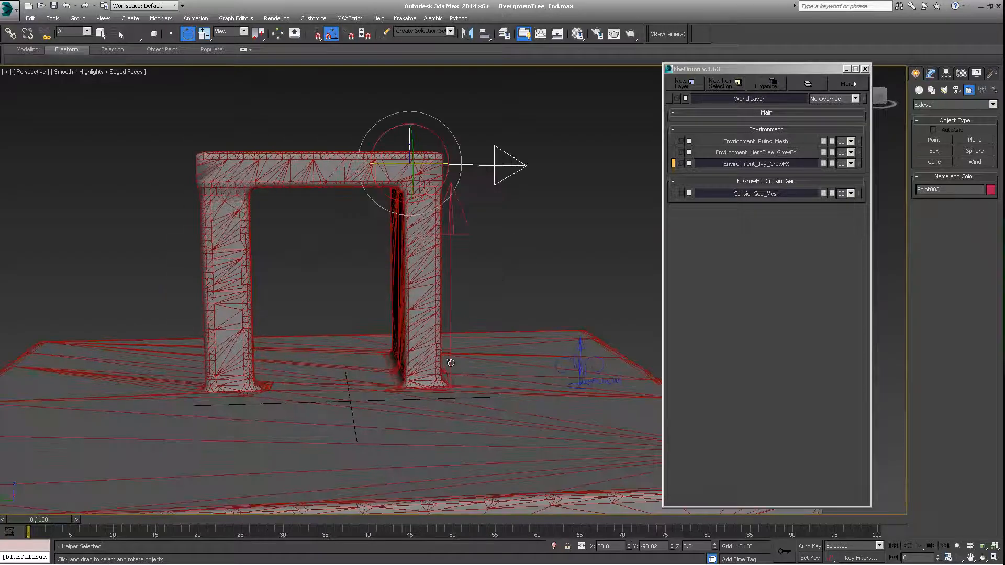
- Clone the nearer pillar's point helper to the other front pillar's base and position the copy at about X 2'2", Y 5'5"
click(451, 363)
key(w)
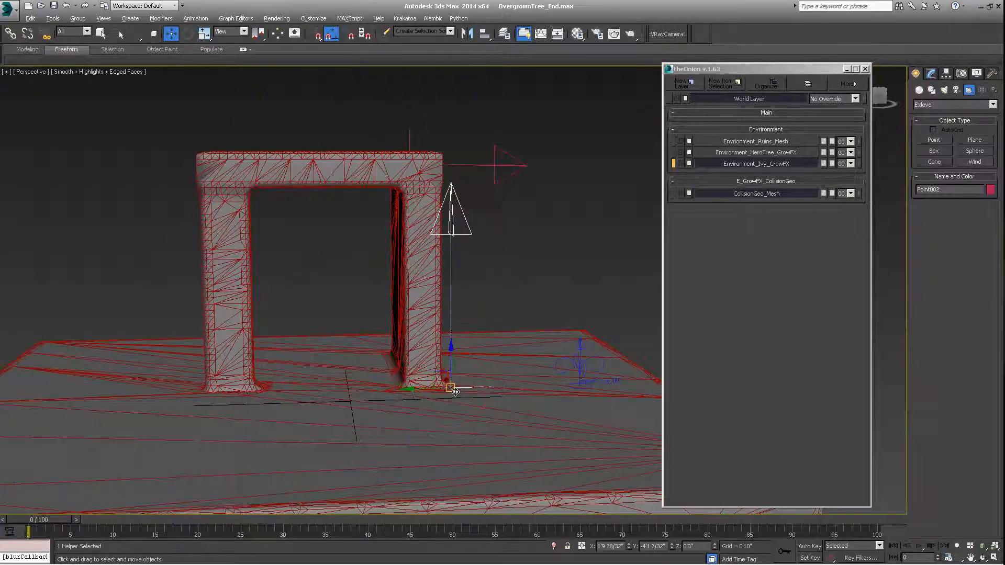
alt+middle_drag(447, 386, 538, 190)
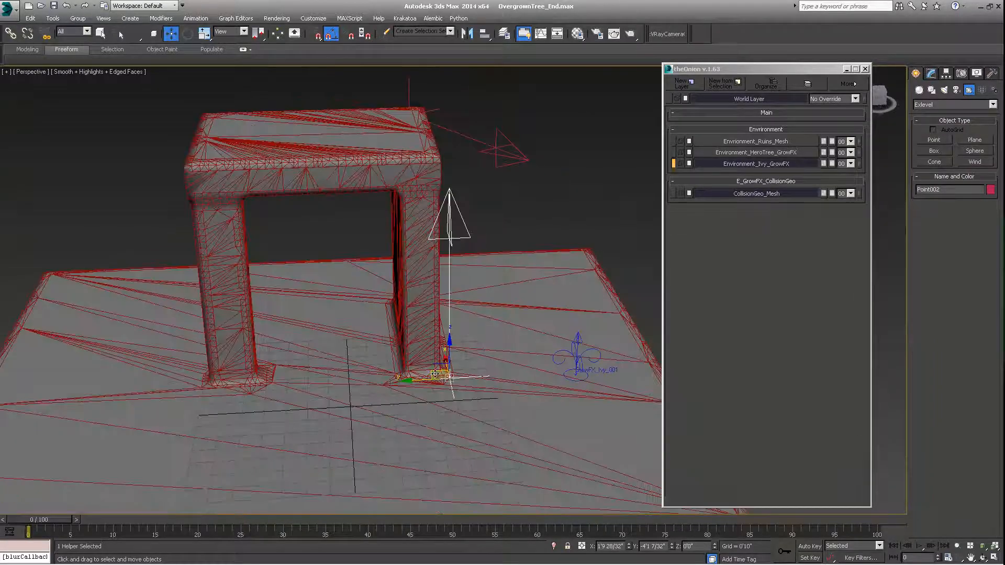
mouse_move(437, 373)
shift+mouse_down()
mouse_move(199, 391)
mouse_move(233, 402)
shift+mouse_up()
click(498, 331)
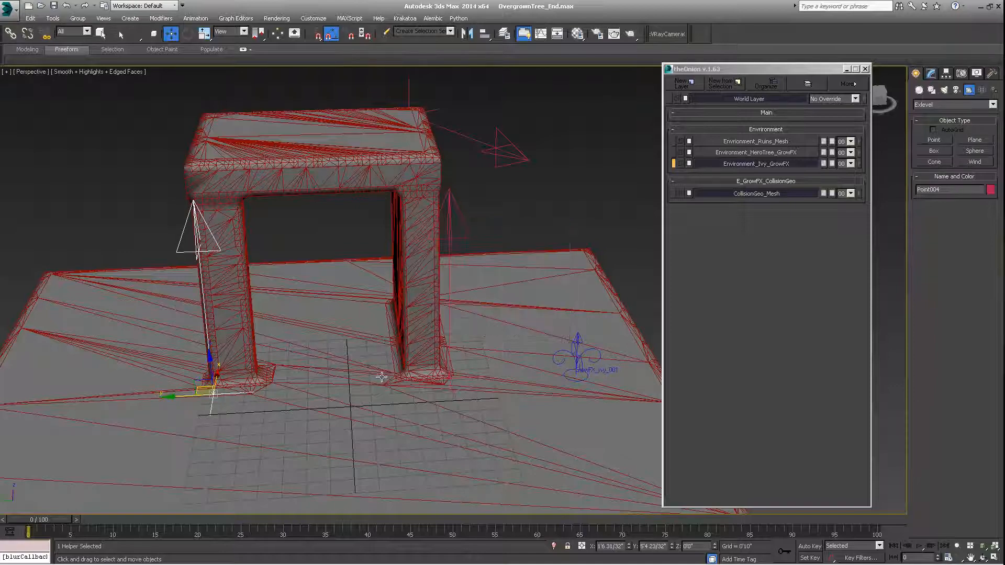
mouse_move(489, 328)
alt+middle_down()
mouse_move(237, 359)
mouse_move(269, 368)
mouse_move(198, 387)
alt+middle_up()
drag(207, 392, 222, 387)
alt+middle_drag(222, 387, 325, 321)
scroll(286, 357, down, 3)
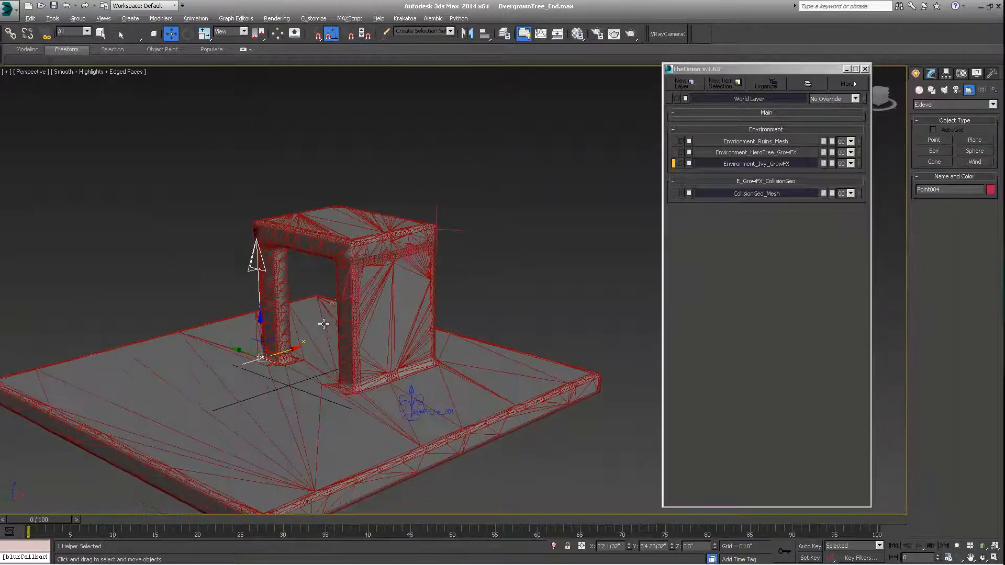
scroll(374, 310, up, 5)
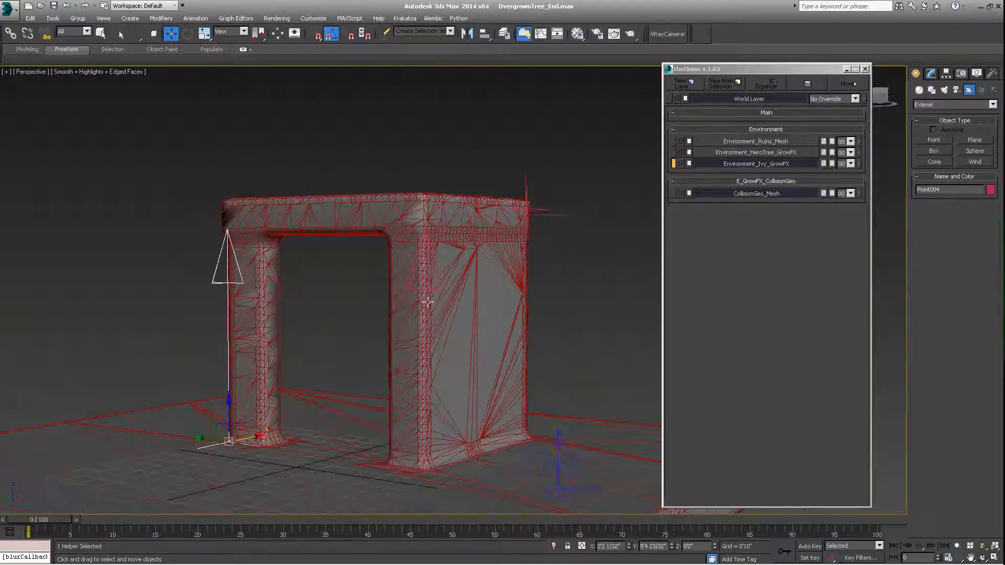
middle_drag(394, 257, 406, 254)
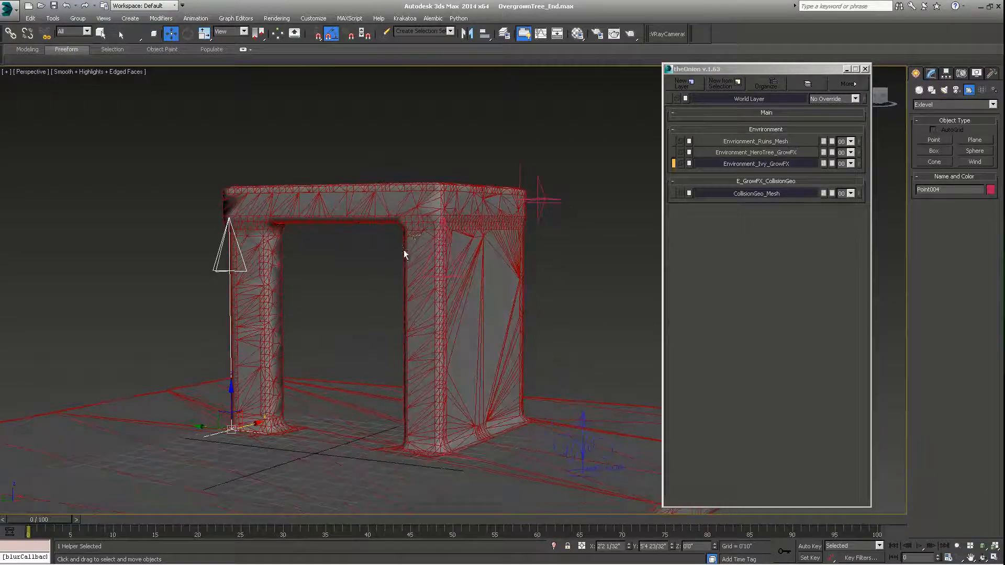
click(429, 204)
alt+middle_drag(429, 204, 427, 238)
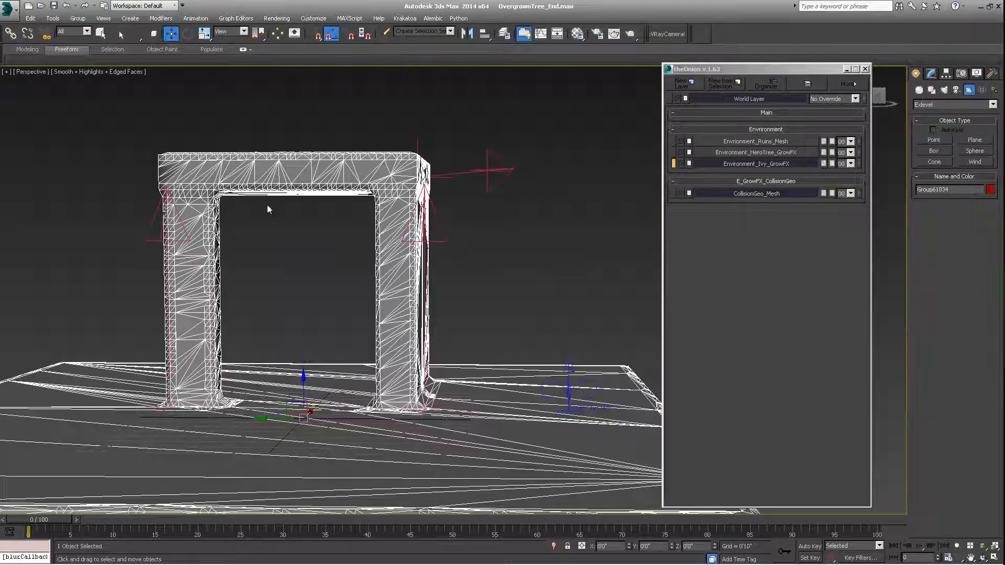
alt+middle_drag(268, 210, 497, 410)
click(417, 234)
- Add a path to GrowFX_Ivy_001 and name it Stalk
click(495, 408)
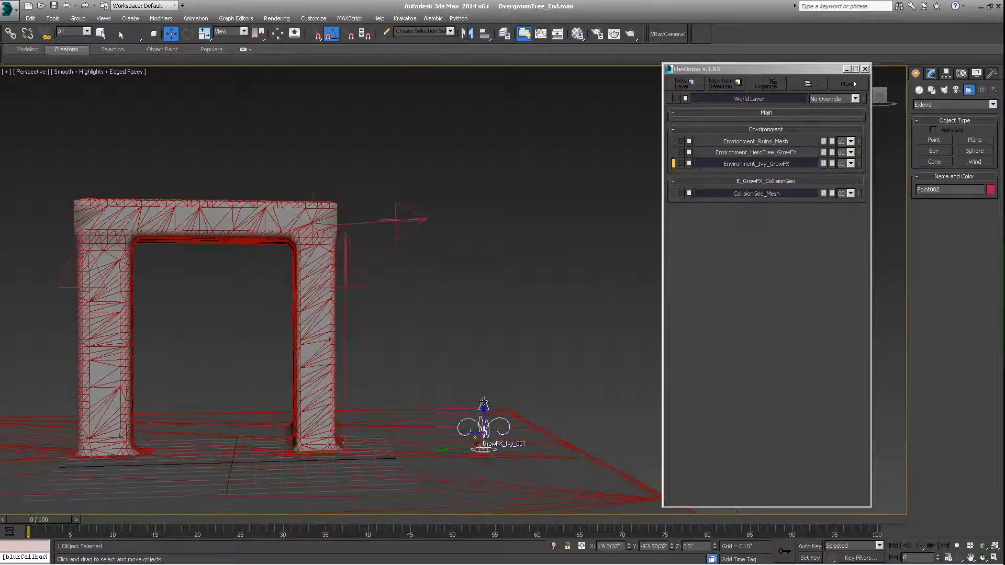
alt+middle_drag(380, 336, 367, 319)
click(932, 73)
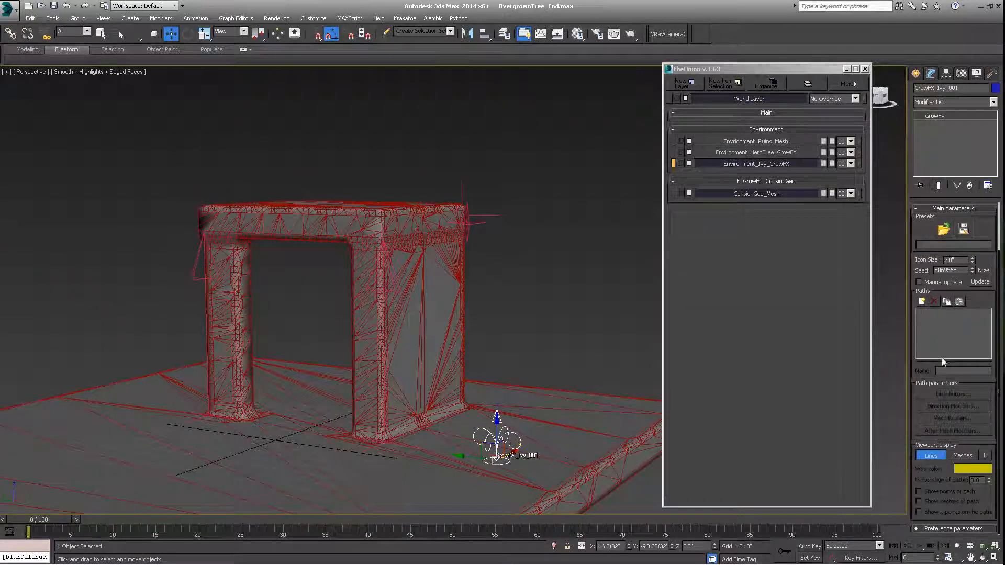
click(922, 302)
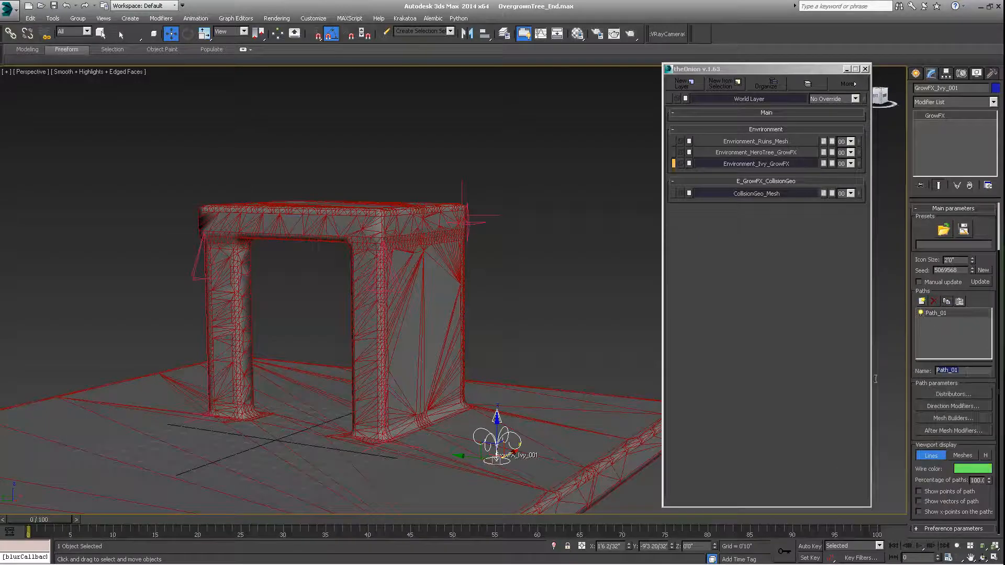
text(Sh)
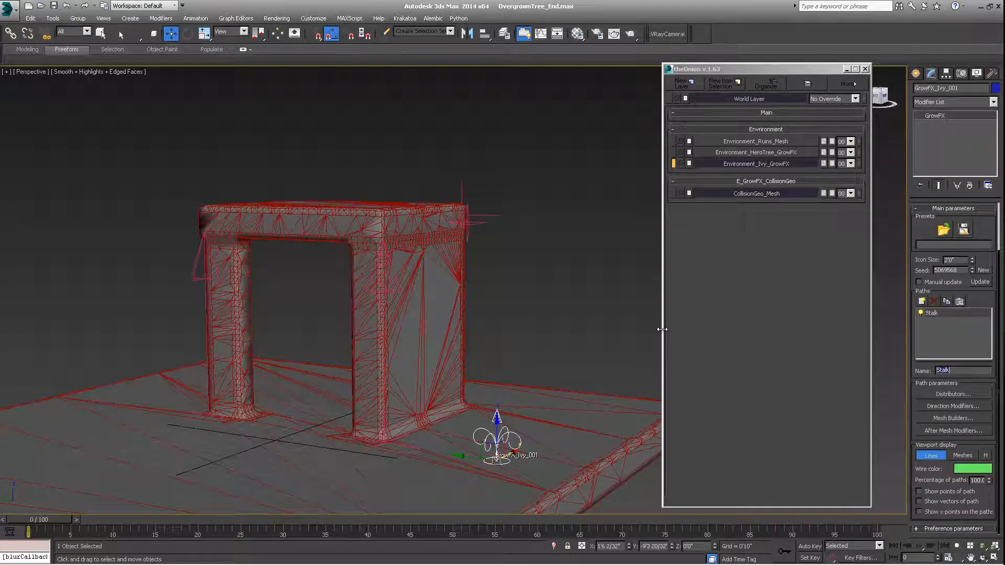
- Open the Stalk path's Distributors and Direction Modifiers settings and place the two windows on opposite sides of the ruins
click(957, 392)
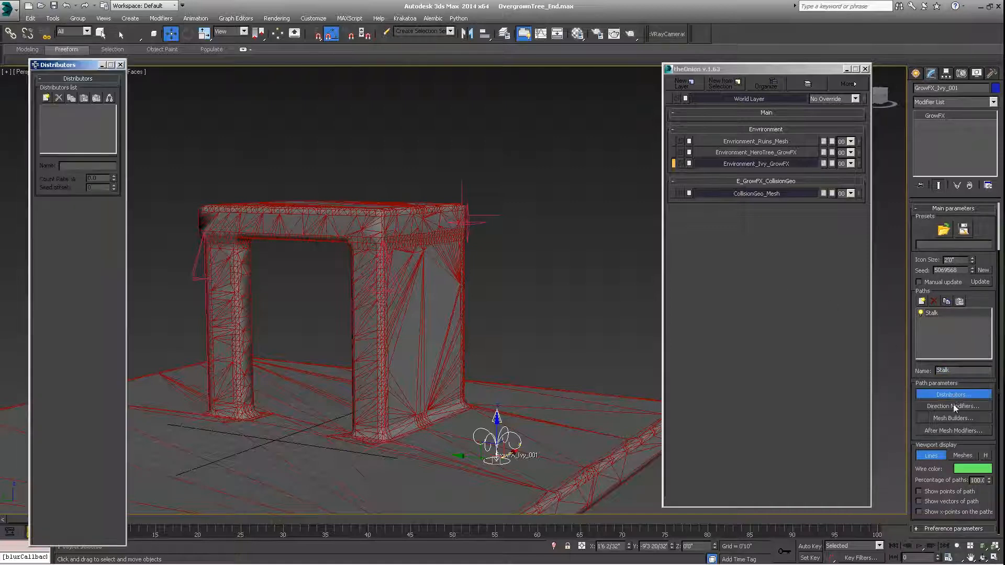
click(953, 406)
drag(191, 67, 557, 72)
alt+middle_drag(361, 272, 343, 299)
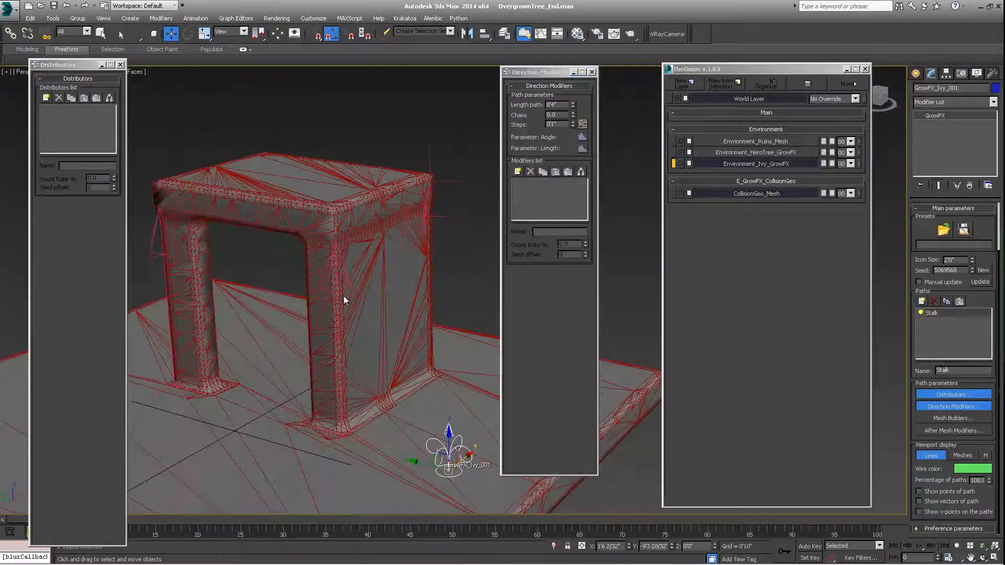
- Add a Point distributor to the Stalk path
click(46, 97)
click(452, 254)
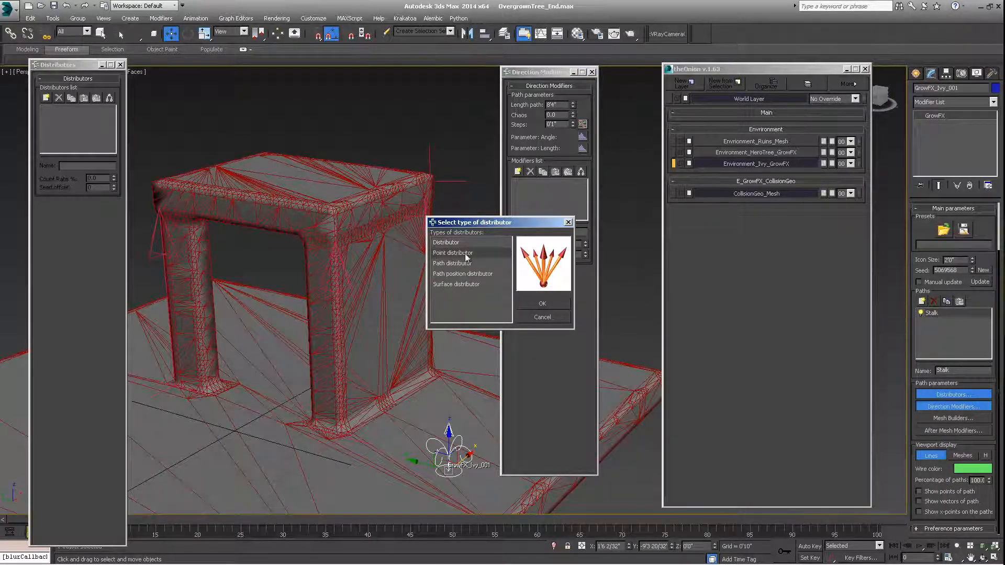
click(540, 304)
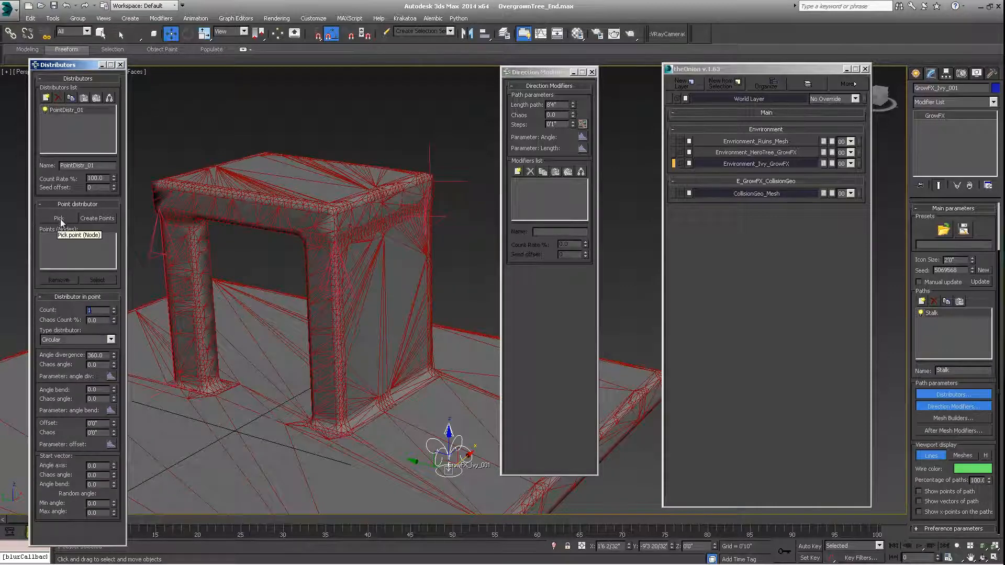
- Assign the point helpers Point004, Point003 and Point002 as the point distributor's nodes
alt+middle_drag(288, 235, 110, 186)
scroll(287, 263, down, 3)
middle_drag(288, 263, 287, 243)
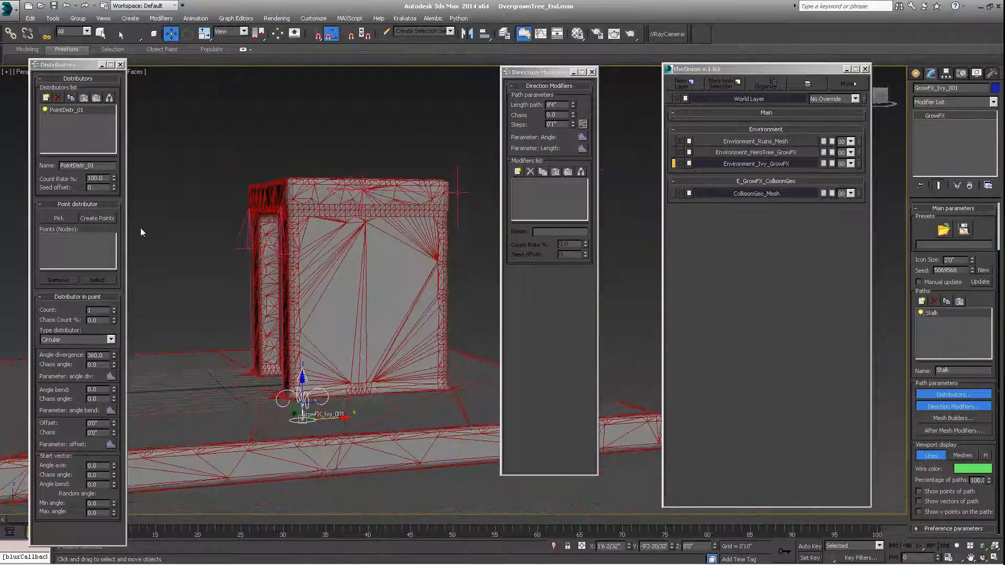
click(64, 221)
click(240, 250)
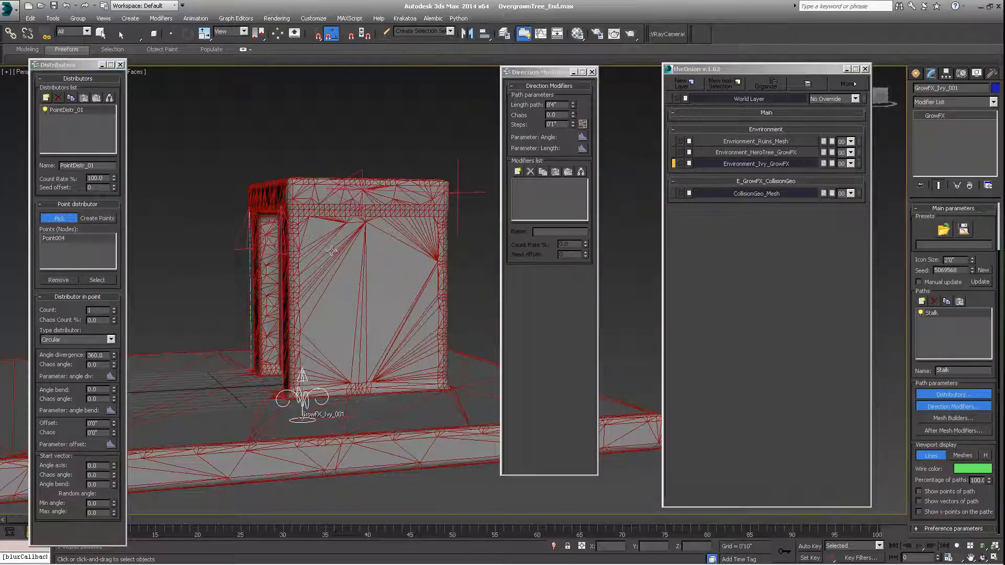
click(458, 195)
alt+middle_drag(393, 256, 305, 259)
click(284, 248)
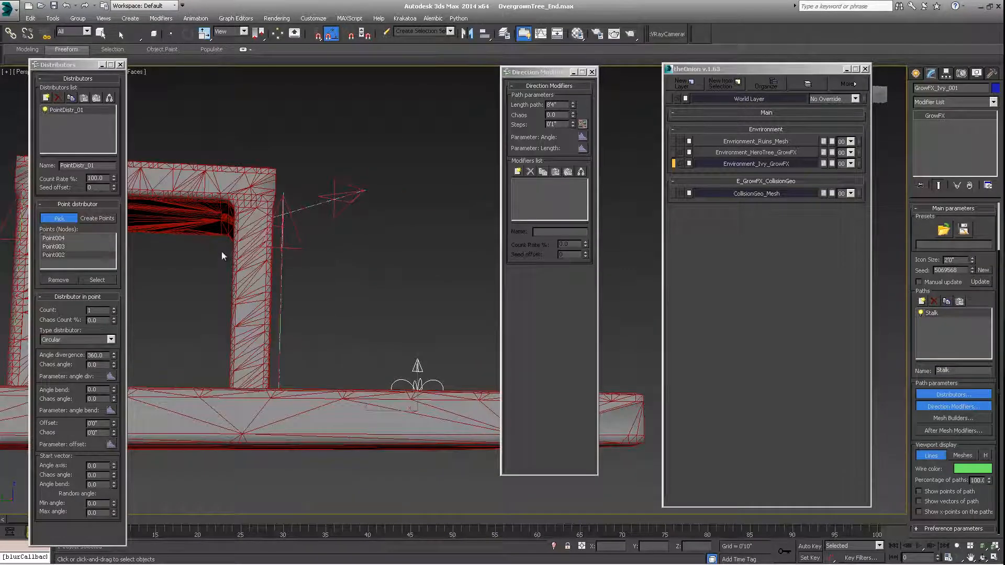
click(61, 222)
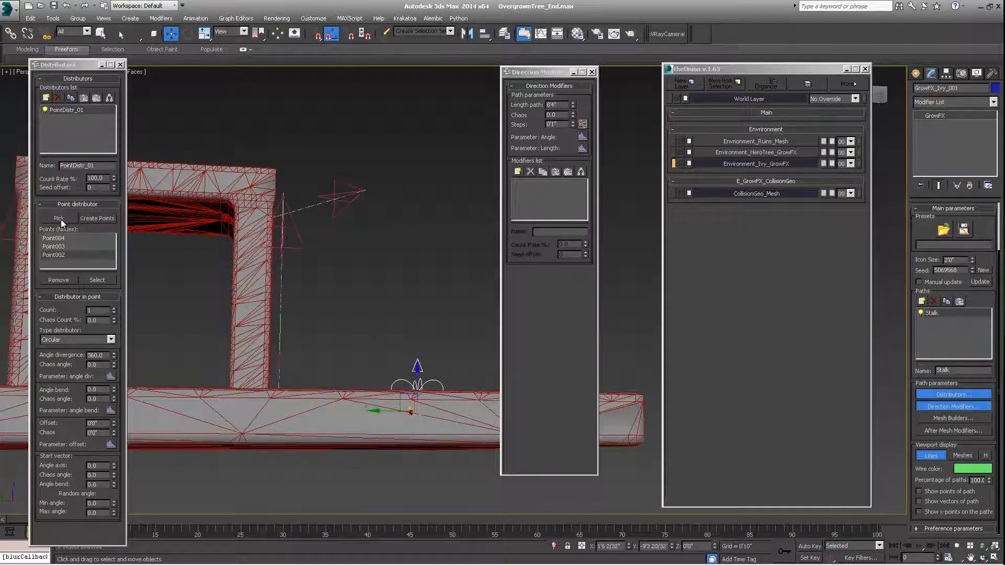
- Set the vector size of the point helper at the farther front pillar's base to 2'0"
scroll(375, 246, down, 4)
alt+middle_drag(375, 246, 285, 288)
scroll(298, 293, up, 3)
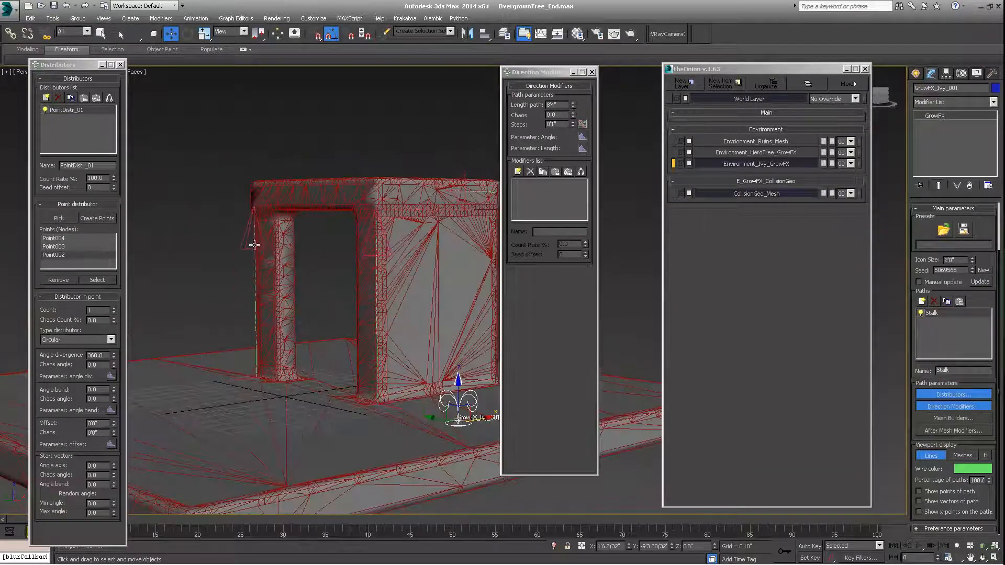
click(246, 250)
drag(980, 240, 752, 250)
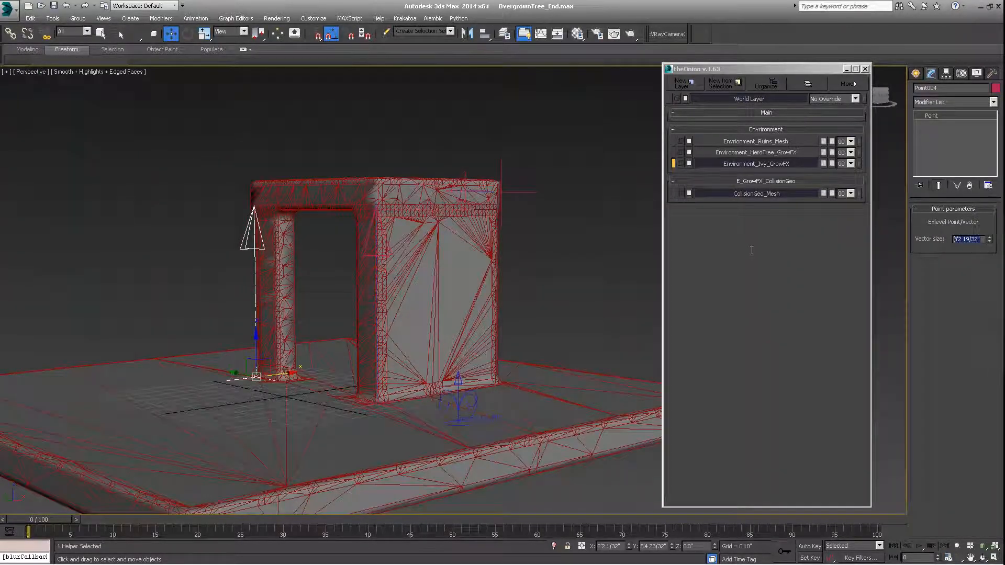
text(2)
key(Return)
- Set the vector size of the horizontal point helper at the roof's rear corner (Point003) to 2'0"
middle_drag(623, 271, 372, 292)
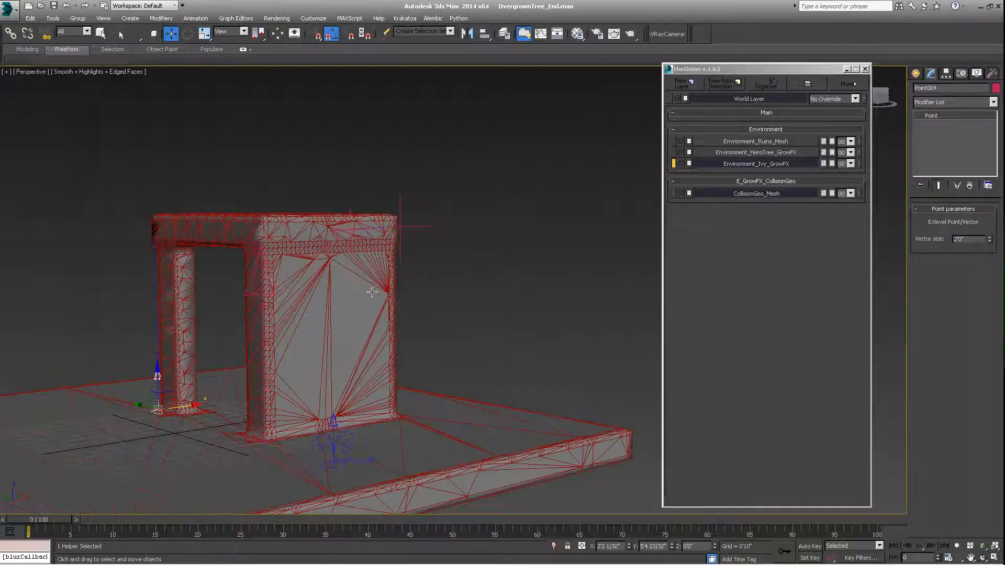
click(402, 229)
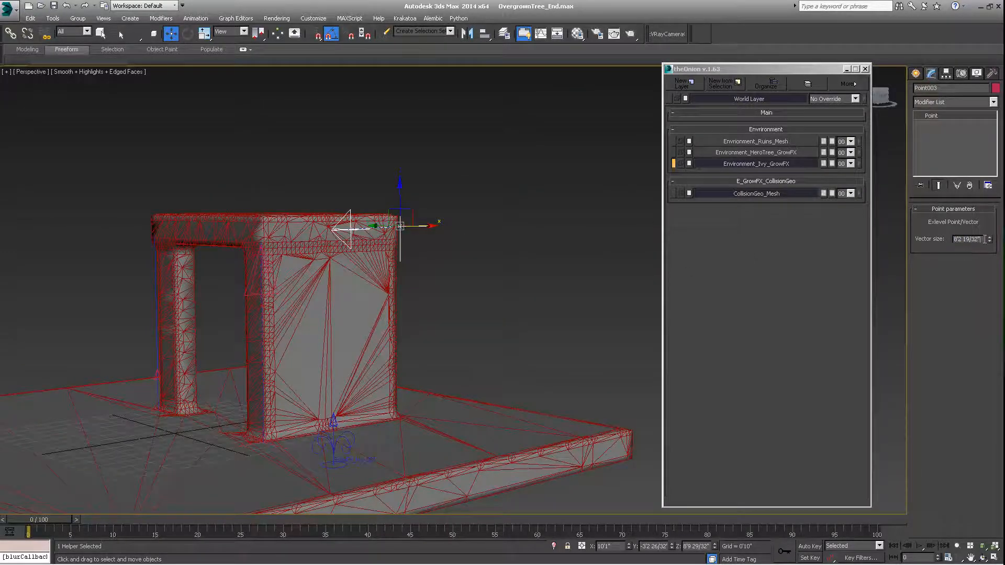
drag(985, 239, 803, 252)
text(2)
key(Return)
- Set the vector size of Point002, the point helper at the base of the other front pillar, to 2'0"
middle_drag(317, 296, 506, 296)
click(509, 297)
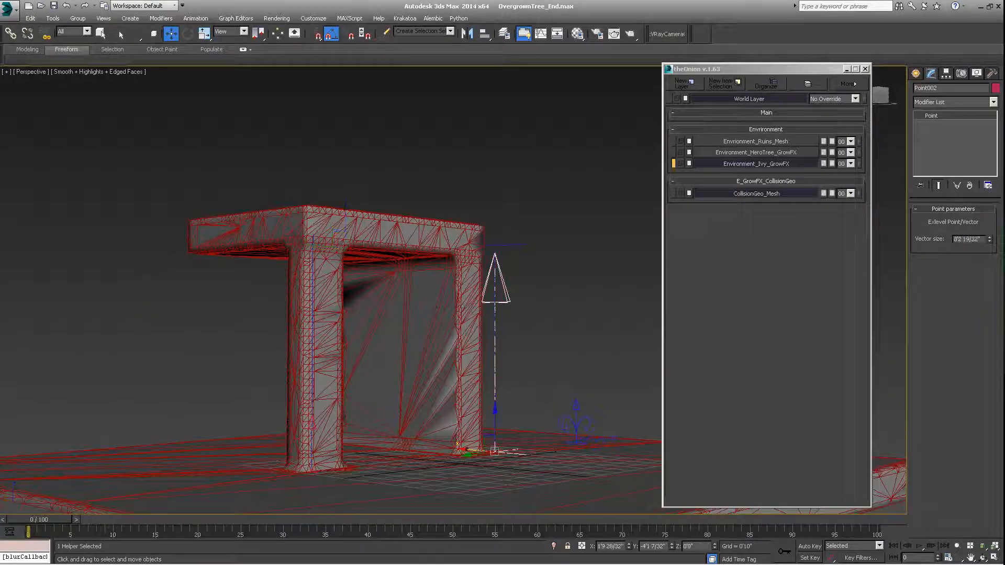
drag(984, 239, 853, 248)
text(2)
key(Return)
alt+middle_drag(574, 309, 455, 325)
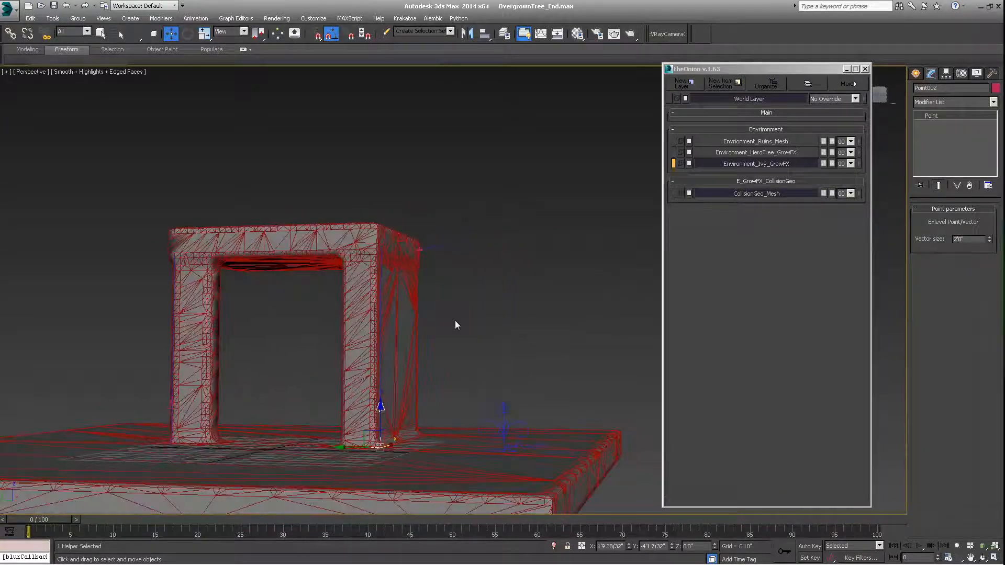
- Select the GrowFX ivy object and add a Random direction modifier to its Stalk path
click(506, 407)
mouse_move(409, 256)
alt+middle_down()
mouse_move(348, 303)
mouse_move(377, 298)
mouse_move(278, 265)
alt+middle_up()
alt+middle_drag(301, 352, 340, 362)
scroll(339, 362, up, 2)
scroll(329, 309, down, 4)
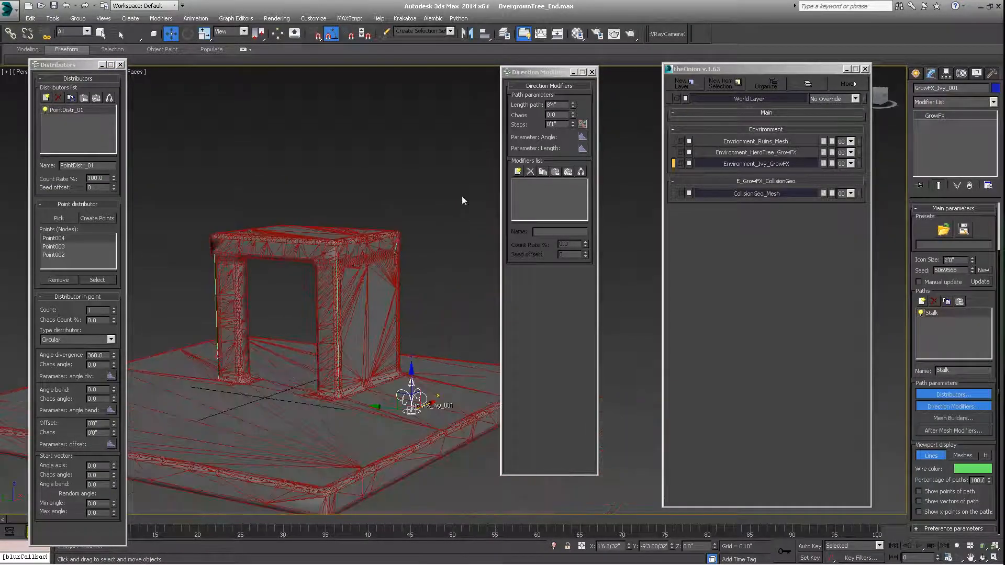
scroll(385, 280, up, 4)
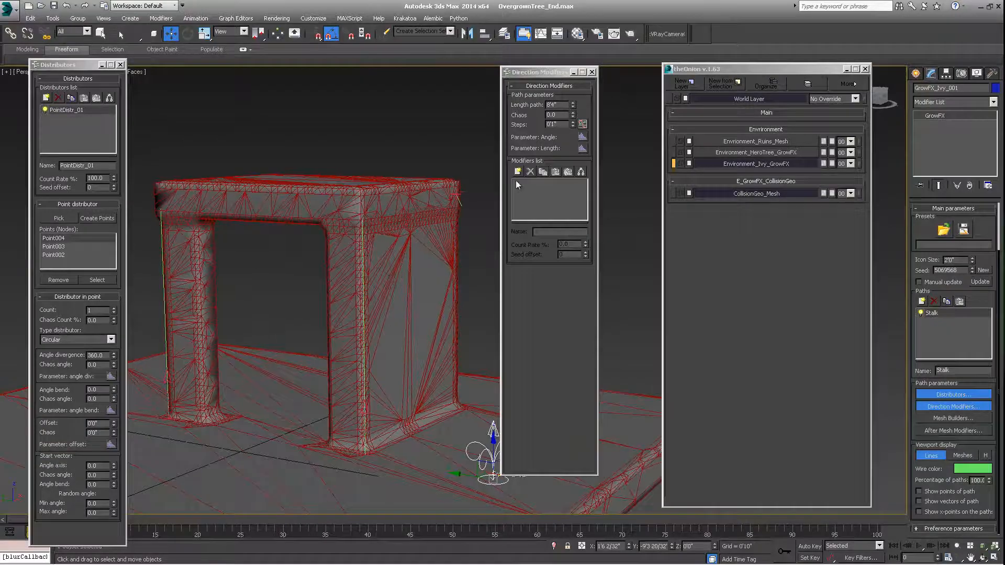
click(518, 172)
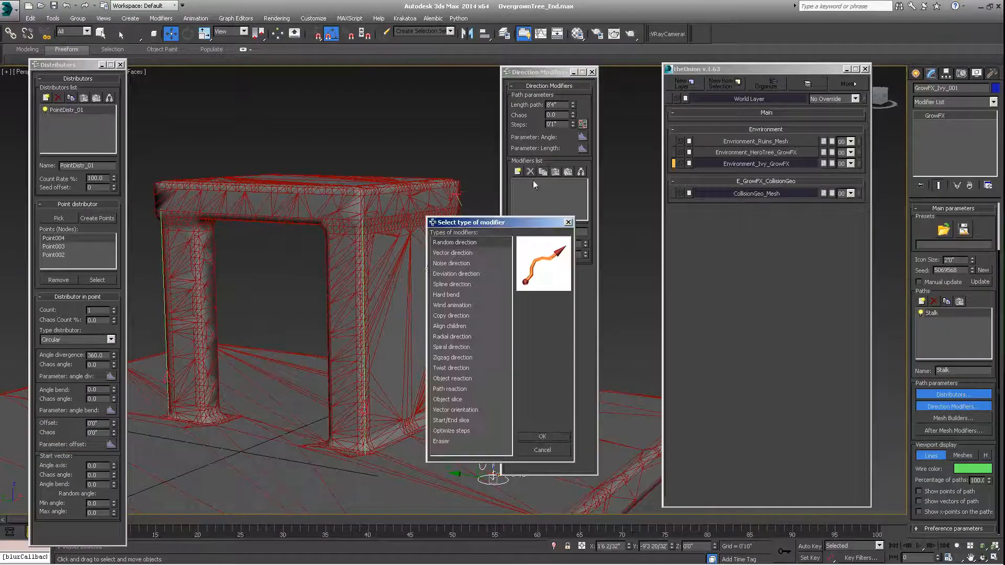
click(550, 436)
scroll(329, 338, up, 5)
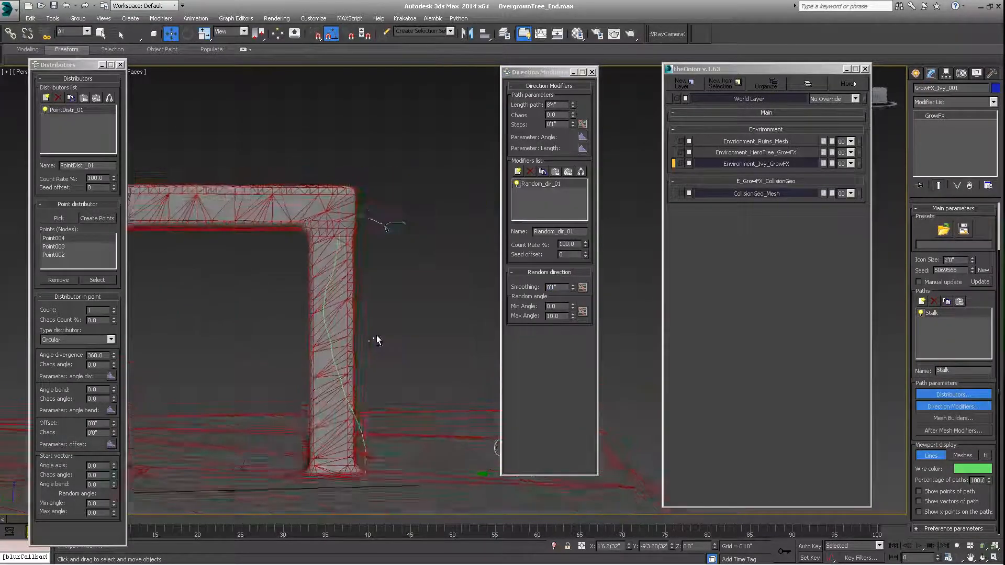
scroll(376, 341, down, 3)
scroll(379, 324, up, 2)
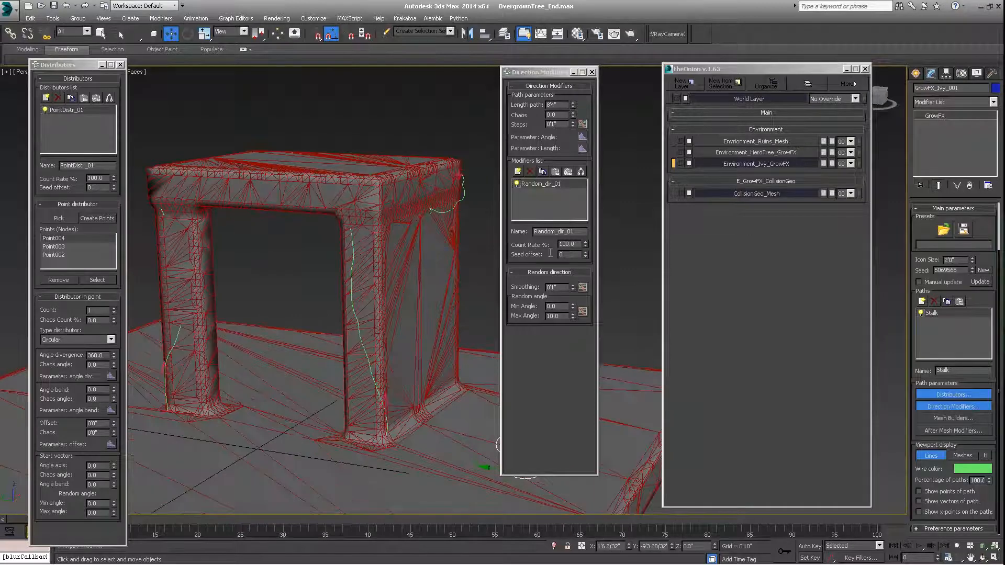
- Set the Stalk path's Steps value to 0'2"
click(572, 122)
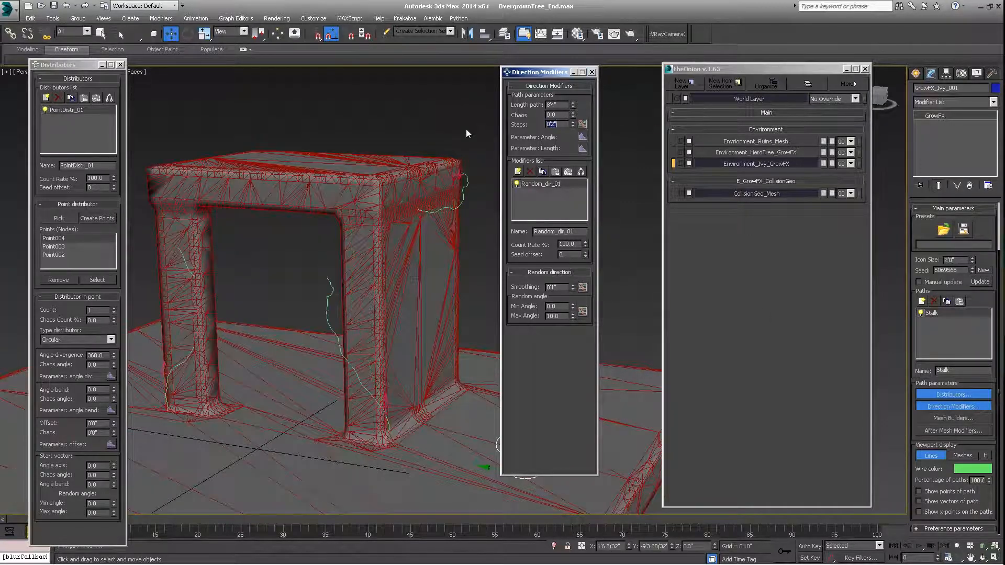
alt+middle_drag(367, 347, 432, 341)
middle_drag(325, 350, 434, 328)
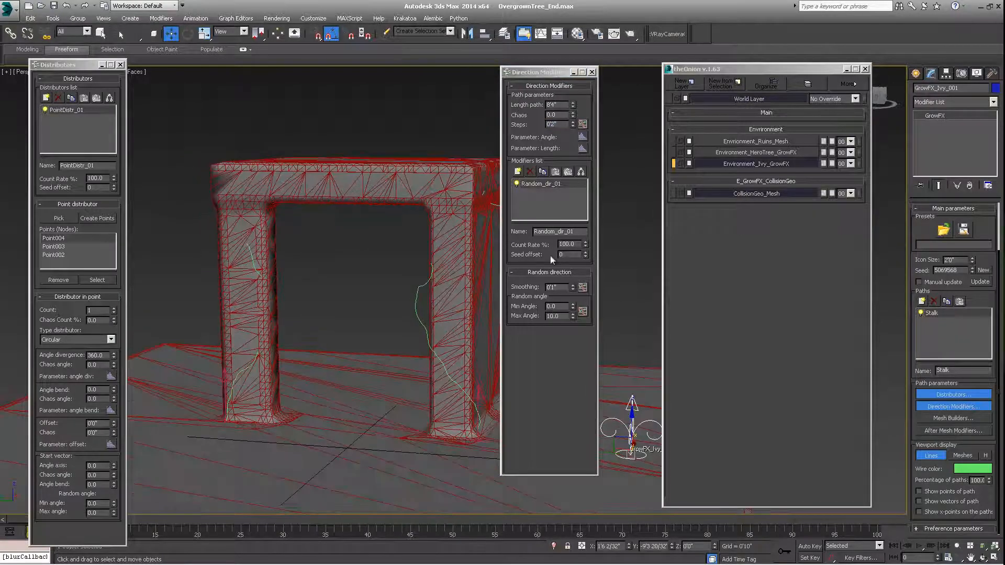
- Increase the smoothing of the Random direction modifier on the Stalk path
click(573, 285)
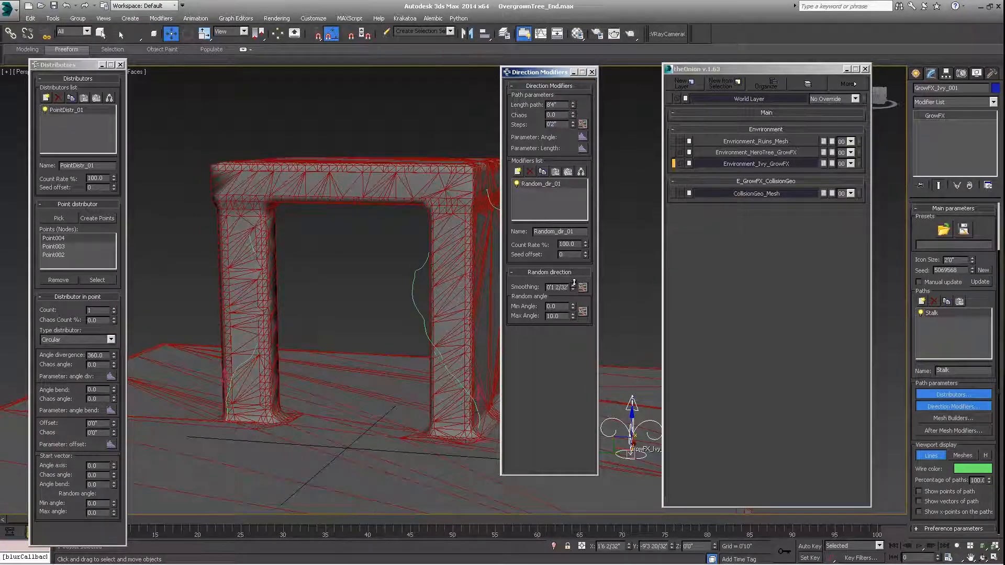
drag(572, 285, 572, 277)
alt+middle_drag(444, 315, 356, 325)
- Add an Object reaction modifier to the Stalk path and pick the ruins mesh Group61034 as its reaction object
click(518, 172)
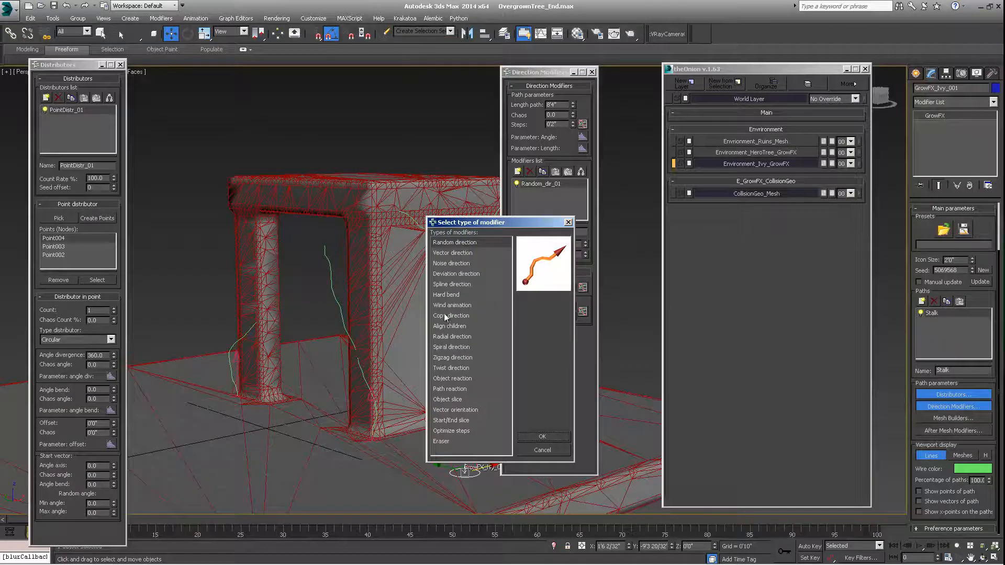
click(444, 378)
click(527, 436)
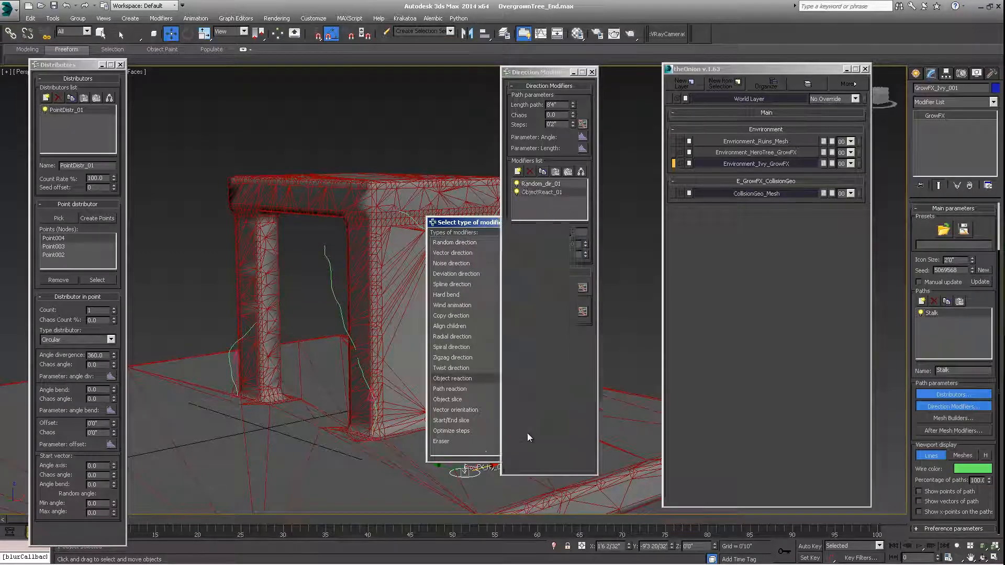
click(549, 287)
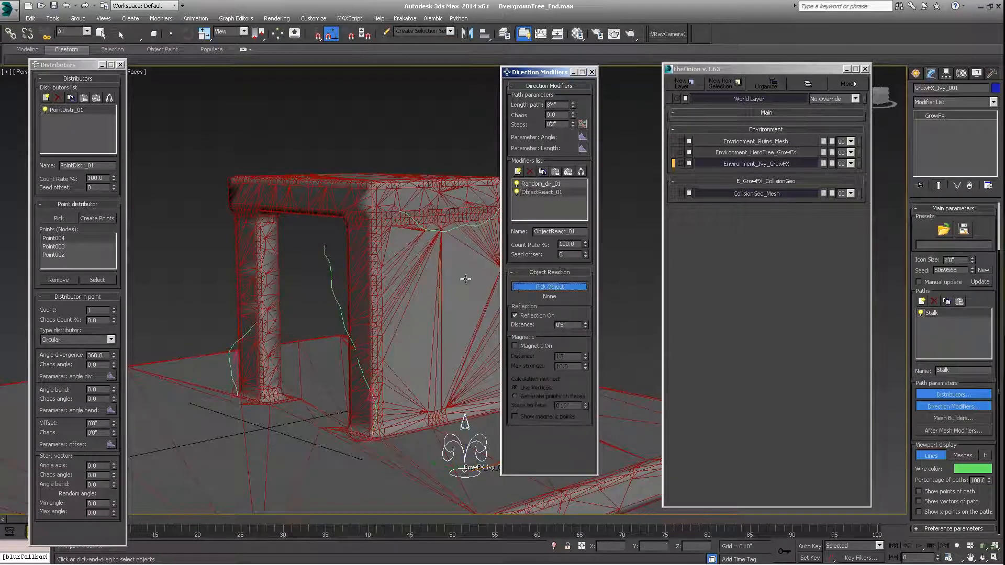
click(389, 296)
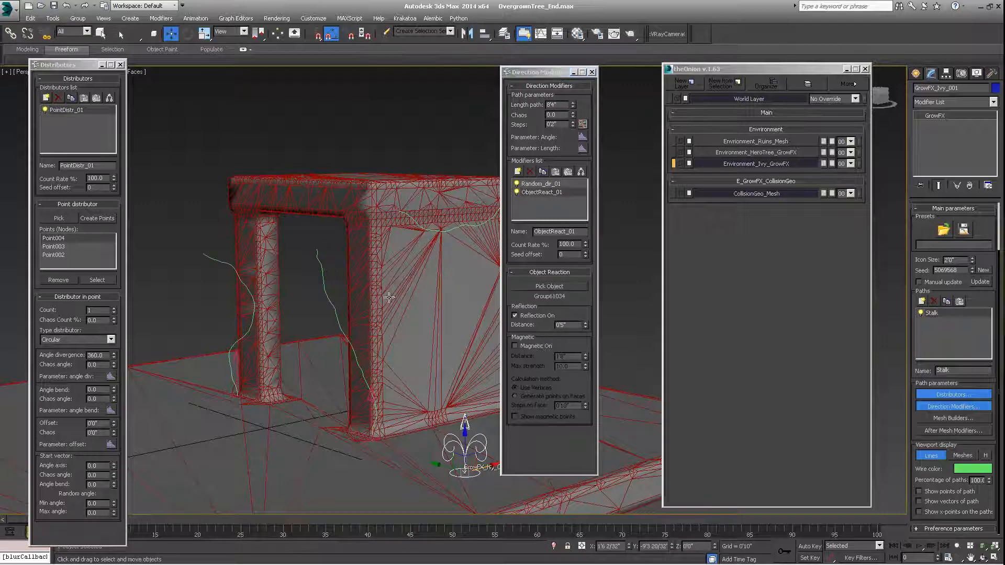
- Enable the Object reaction's Magnetic option with points generated on faces and a Steps on face value of 6'0"
click(515, 347)
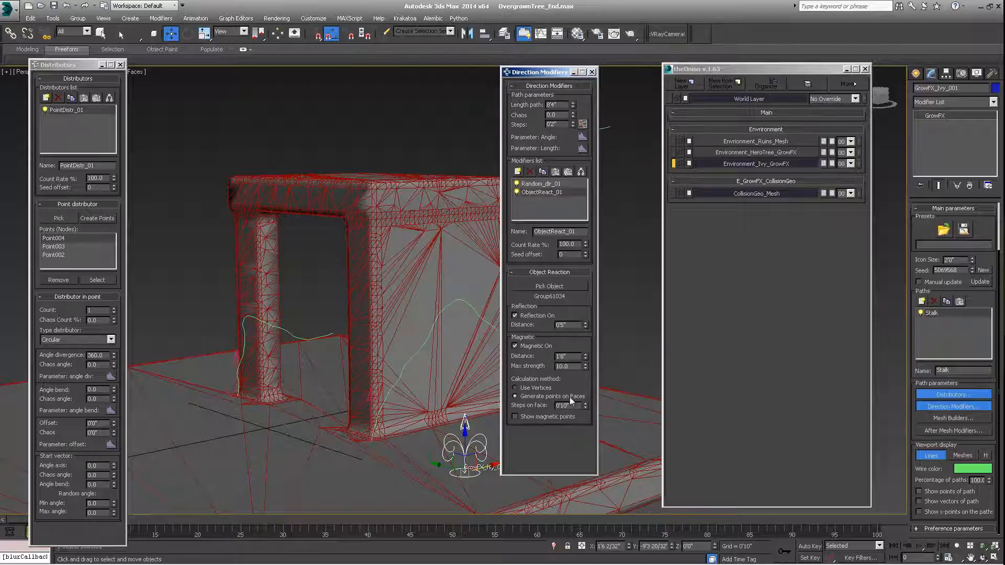
double_click(567, 405)
text(6)
key(Return)
scroll(348, 386, up, 6)
scroll(278, 365, down, 4)
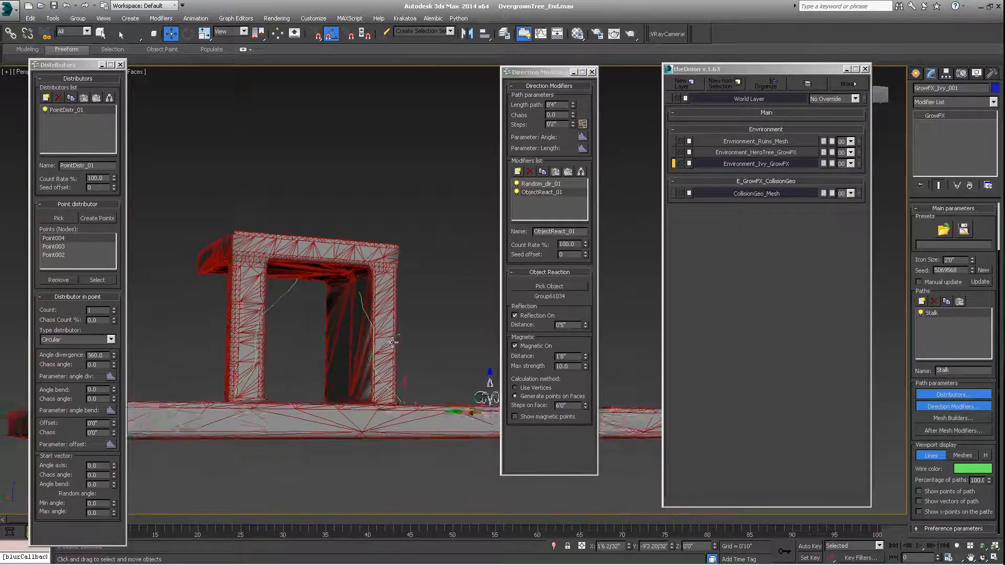
alt+middle_drag(395, 327, 344, 364)
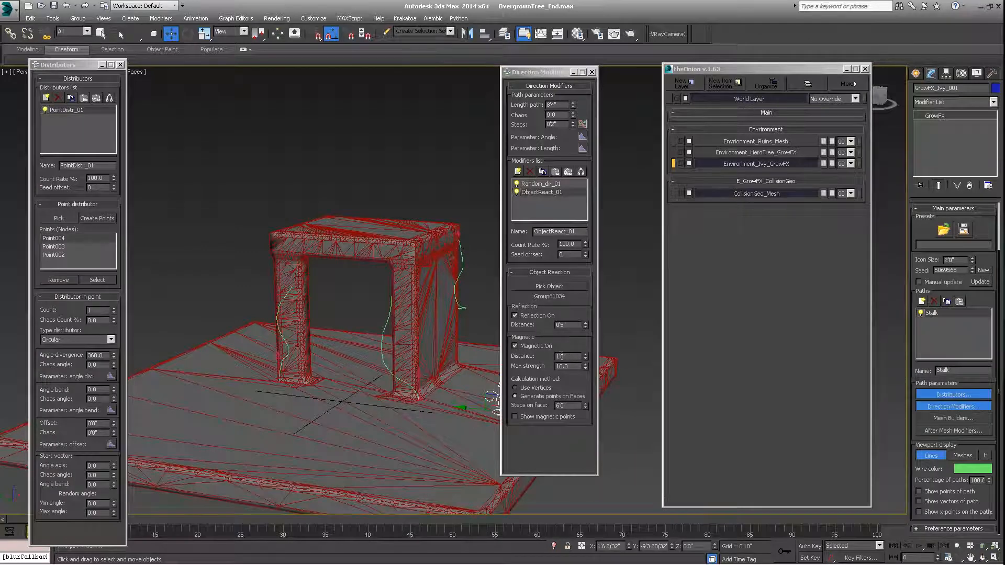
- Set the magnetic distance of the Object reaction modifier to 10'0"
alt+middle_drag(404, 381, 326, 386)
middle_drag(434, 365, 330, 356)
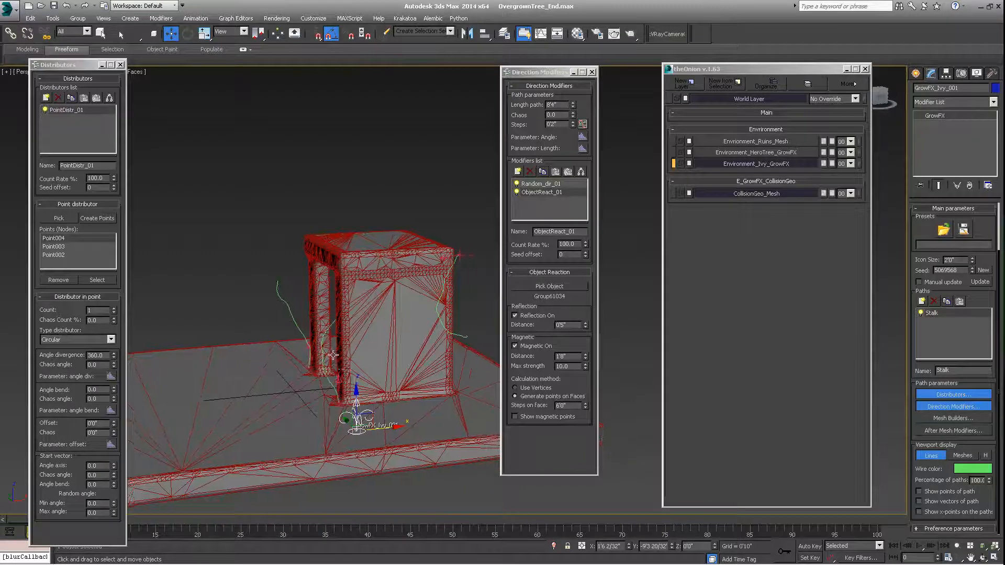
click(571, 356)
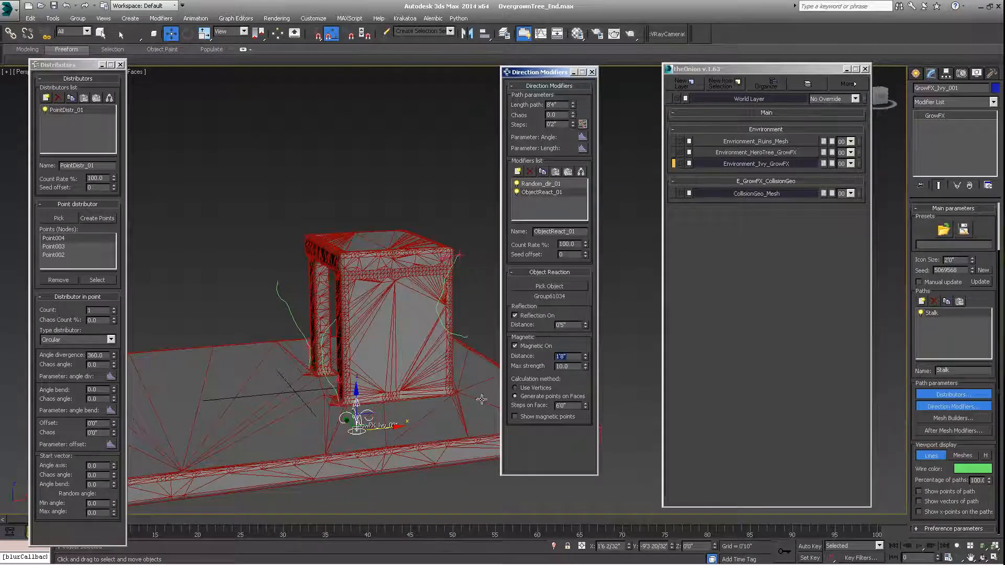
text(10)
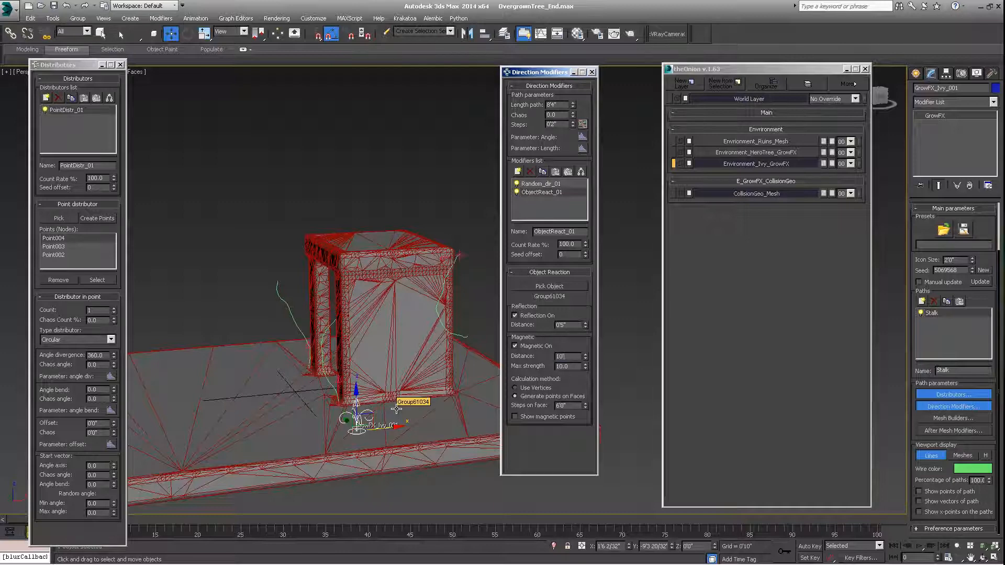
alt+middle_drag(381, 384, 353, 370)
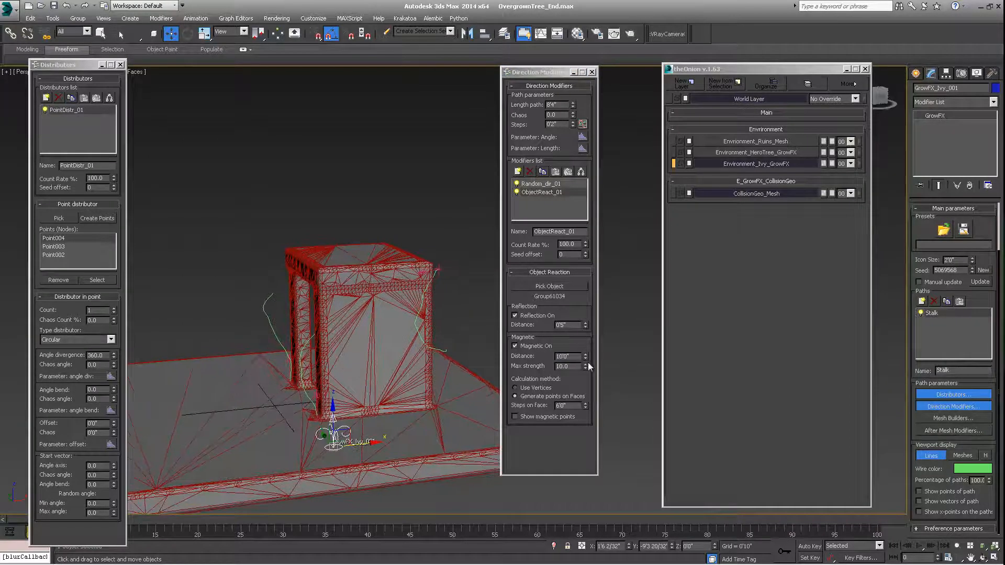
- Raise the Object reaction modifier's magnetic Max strength to 71.0
drag(586, 367, 584, 344)
alt+middle_drag(335, 353, 455, 359)
scroll(372, 345, up, 3)
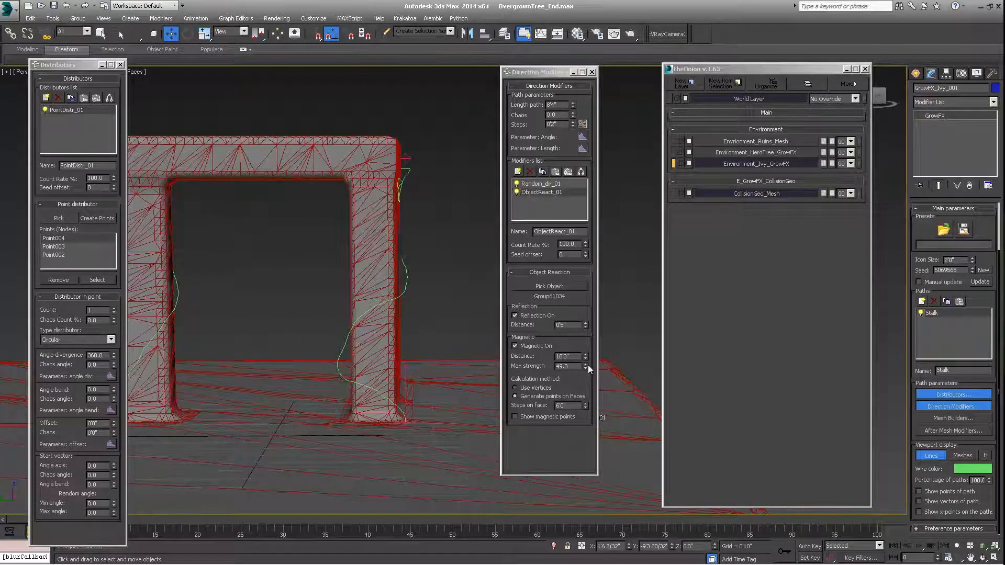
drag(588, 366, 587, 354)
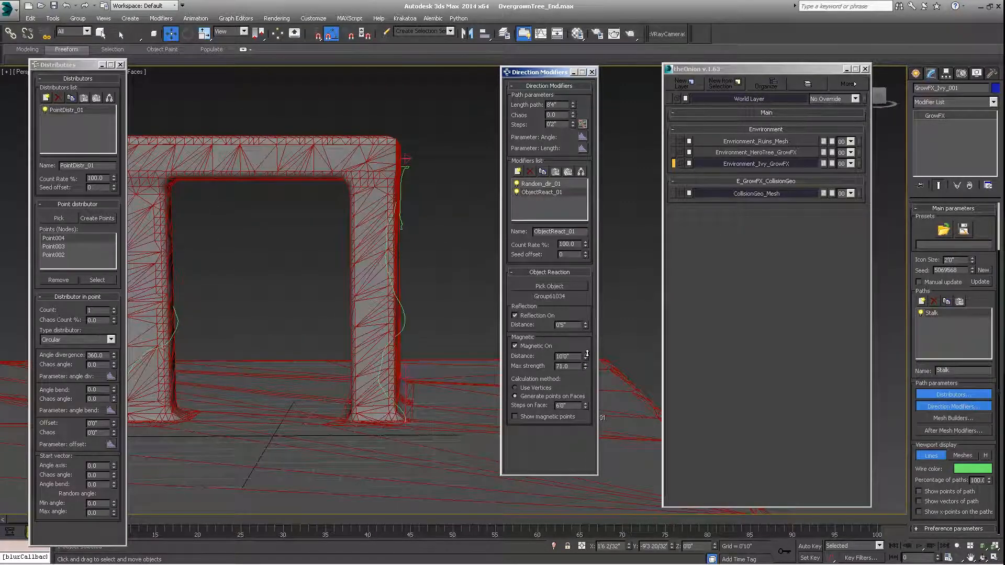
scroll(420, 347, up, 5)
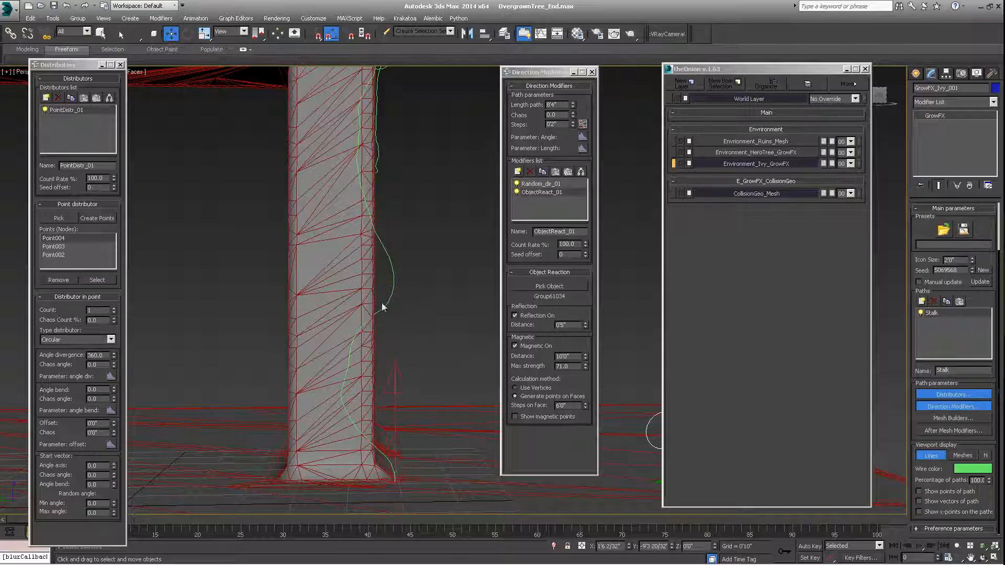
- Try a Steps value of 1'0" for the Stalk path
click(560, 125)
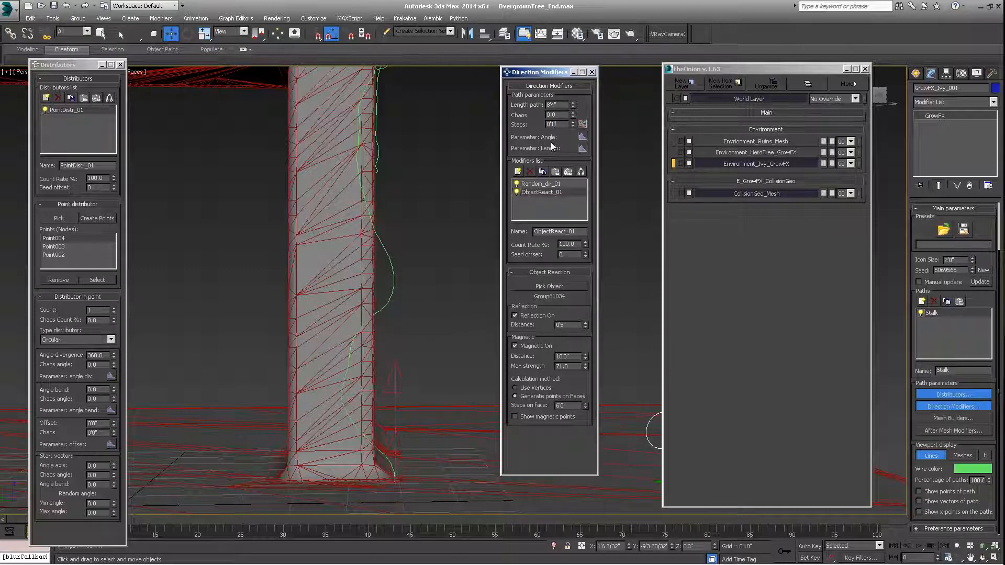
text(2)
key(Return)
middle_drag(384, 311, 398, 283)
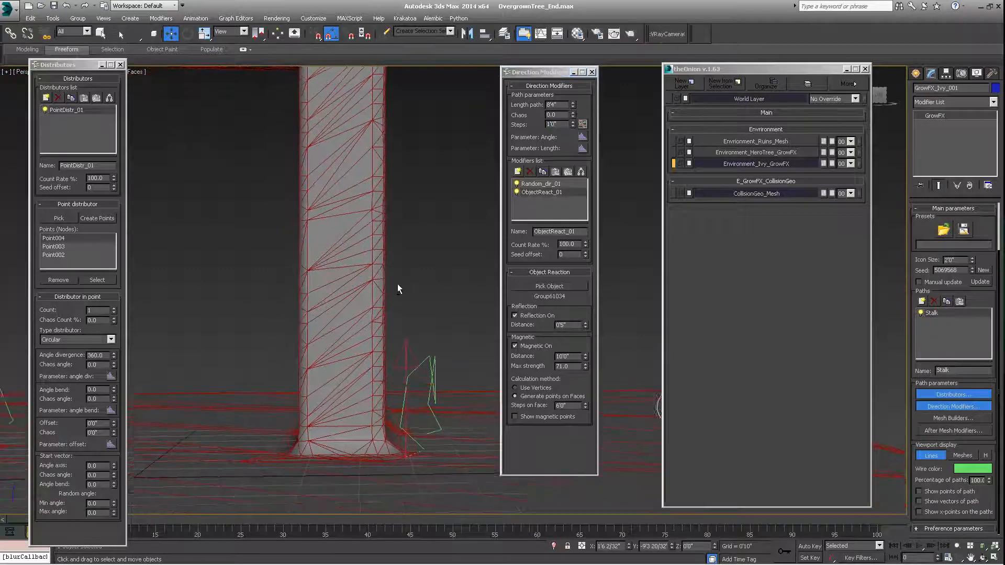
- Set the Stalk path's Steps value to 0'1"
click(560, 125)
key(Return)
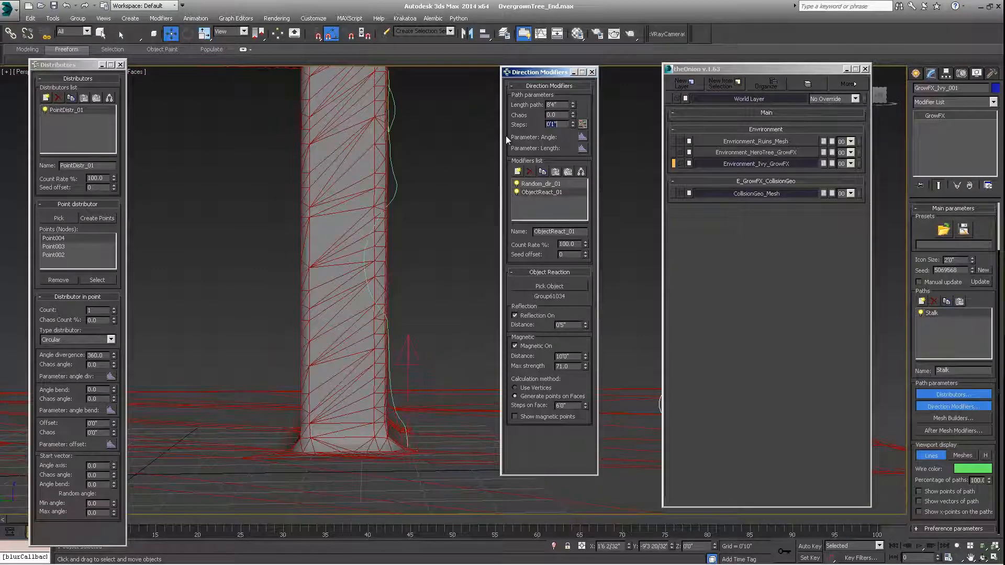
middle_drag(346, 231, 371, 249)
click(560, 124)
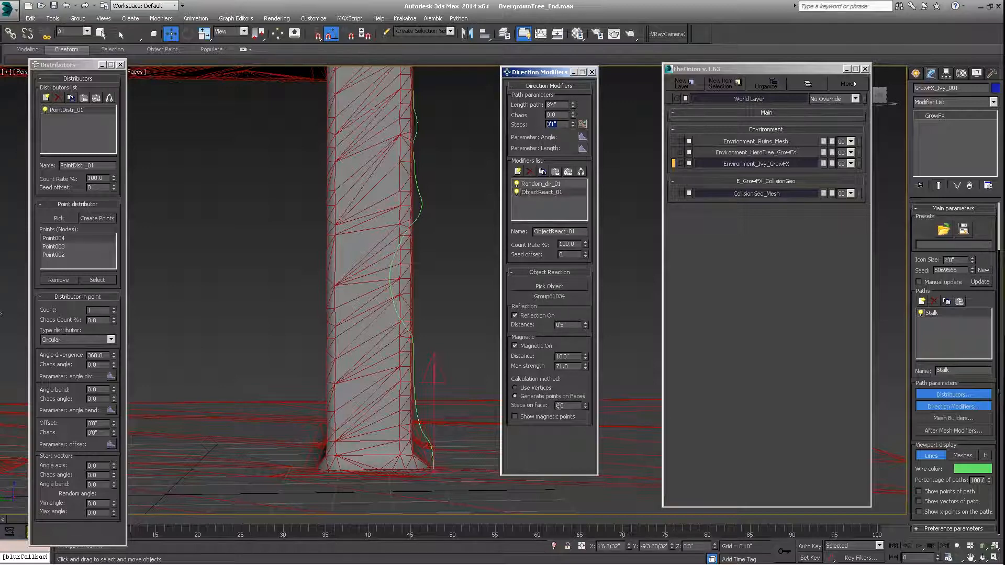
- Check how closely the stalks follow the ruins and set the Object reaction's reflection distance to 0'3"
alt+middle_drag(383, 389, 349, 378)
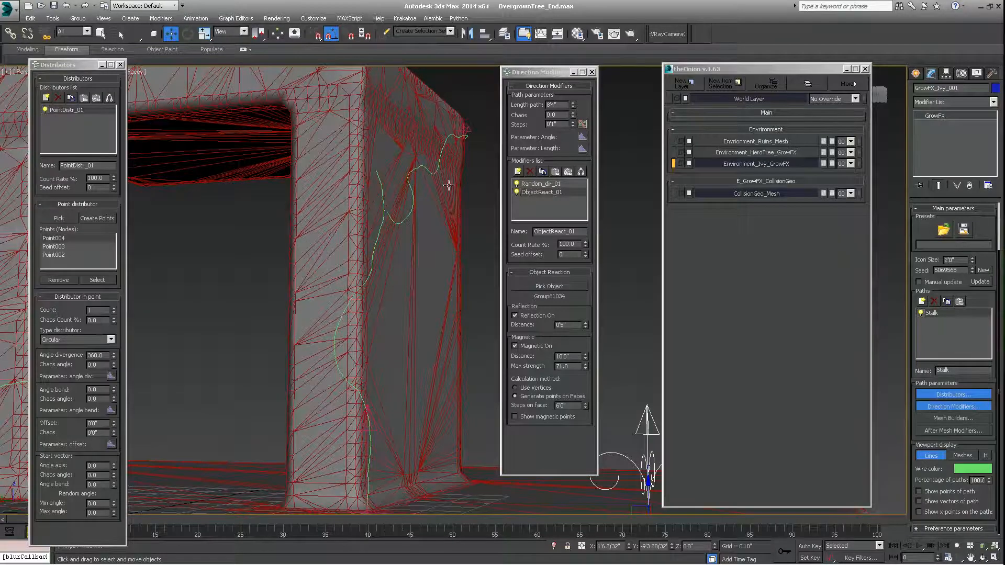
alt+middle_drag(416, 256, 387, 288)
scroll(417, 278, down, 3)
scroll(308, 286, up, 3)
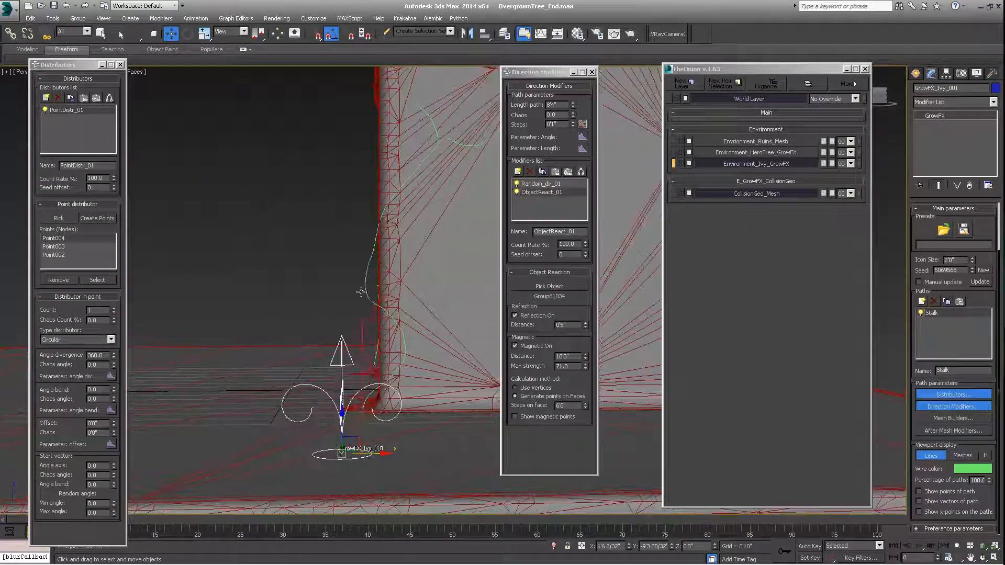
alt+middle_drag(464, 156, 482, 233)
scroll(483, 233, down, 6)
scroll(416, 250, up, 4)
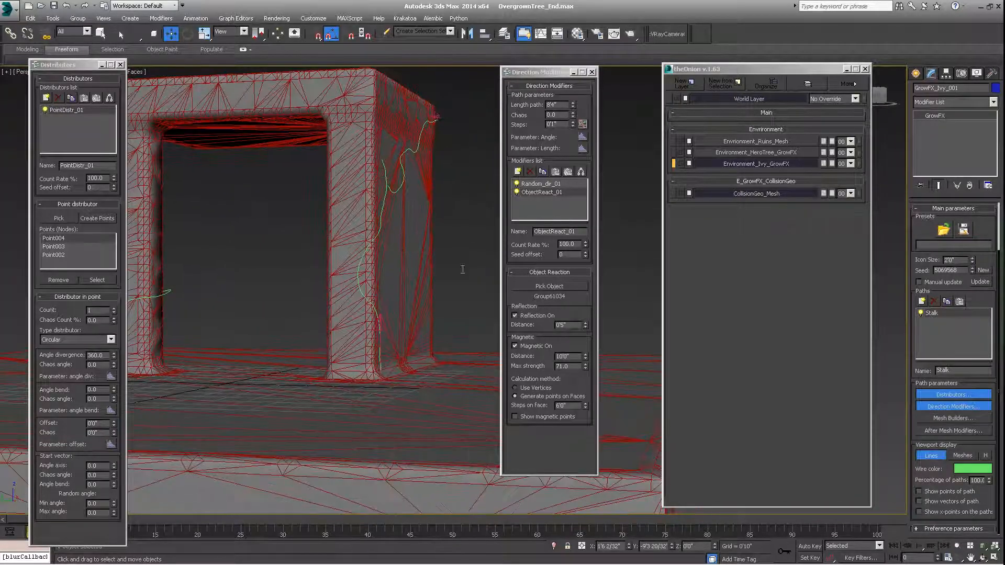
double_click(574, 326)
text(3)
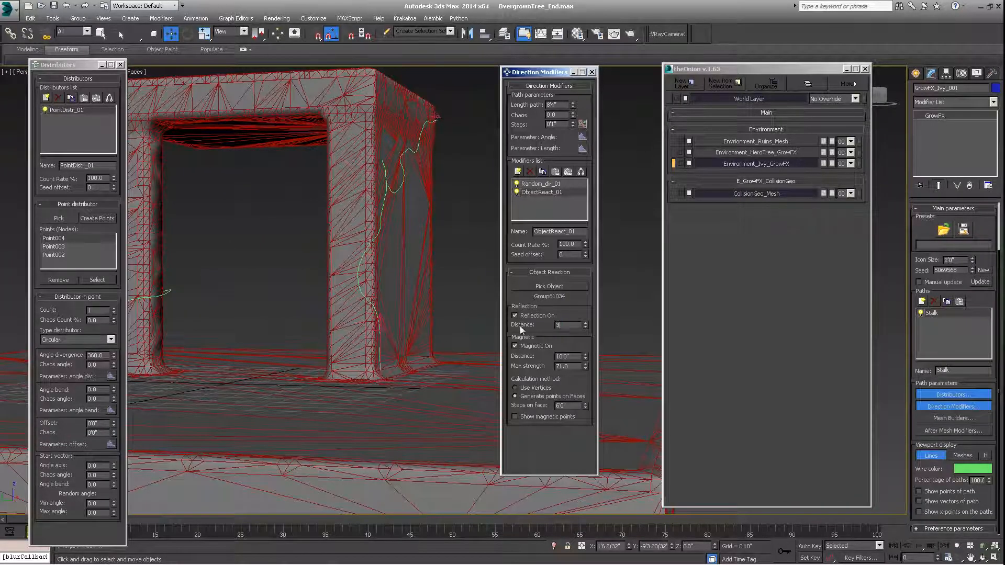
key(Return)
scroll(382, 310, up, 4)
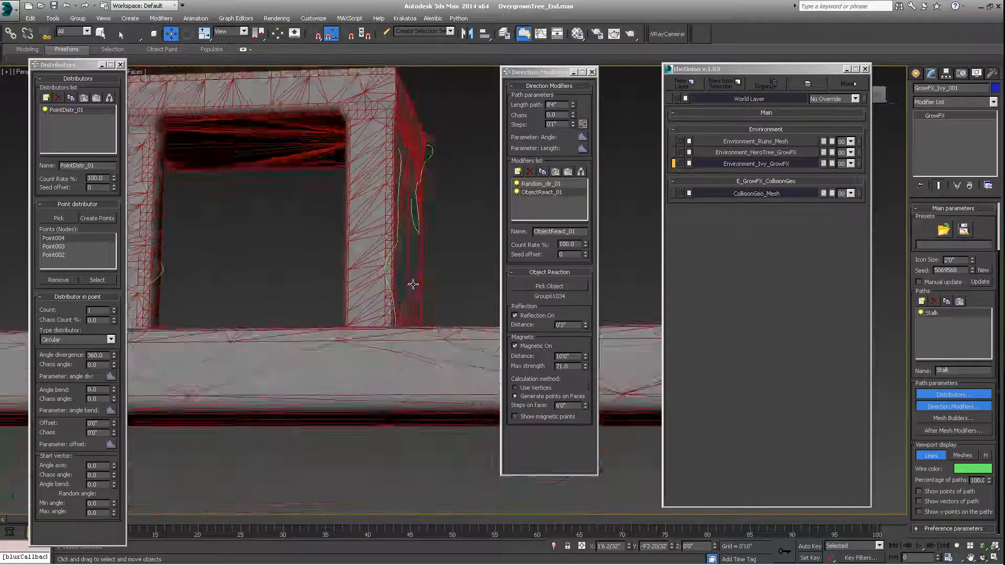
- Examine from several angles how closely the stalks cling to the pillars of the ruins
alt+middle_drag(381, 310, 361, 295)
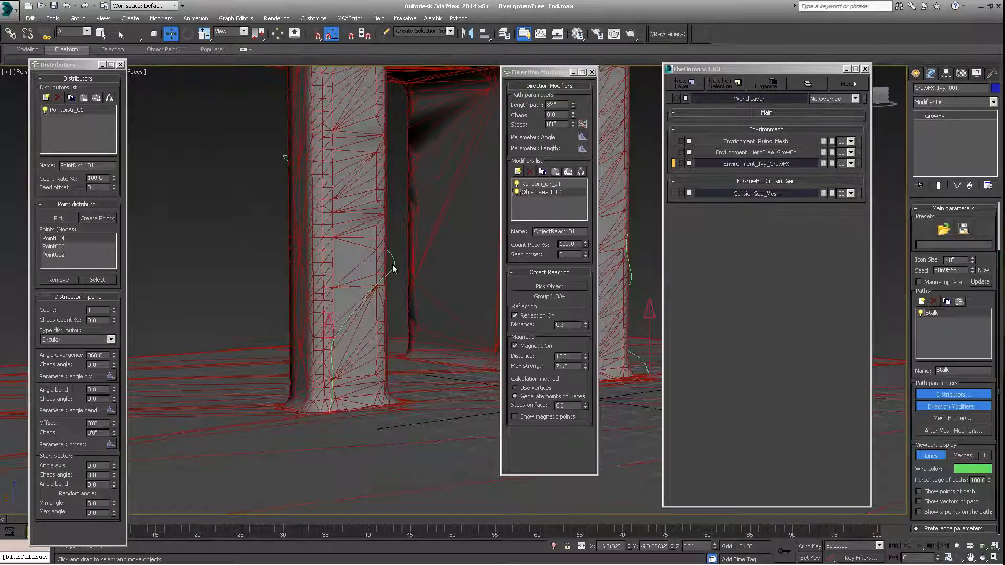
alt+middle_drag(388, 278, 332, 329)
scroll(288, 318, down, 4)
scroll(344, 288, up, 5)
alt+middle_drag(345, 285, 282, 267)
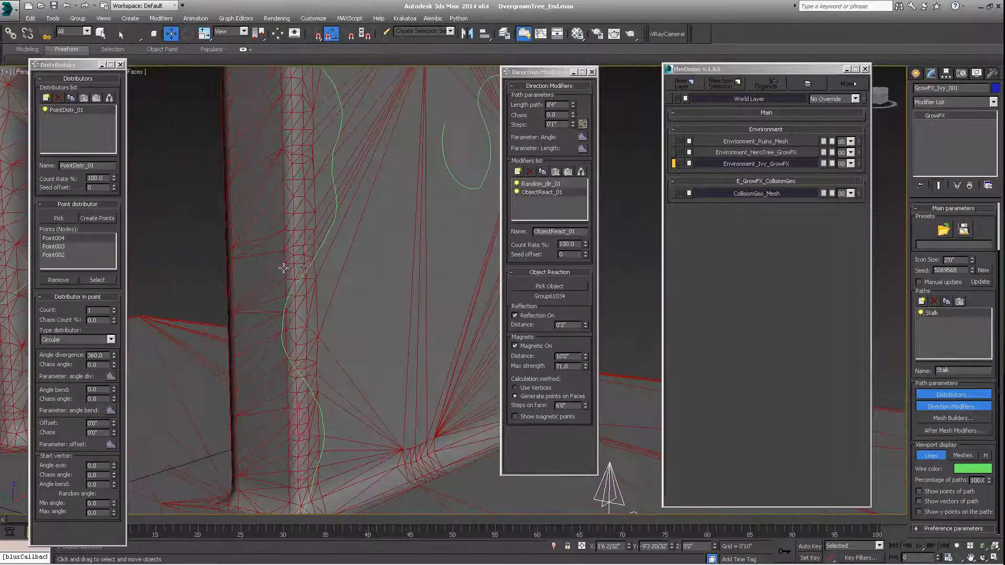
scroll(309, 263, down, 3)
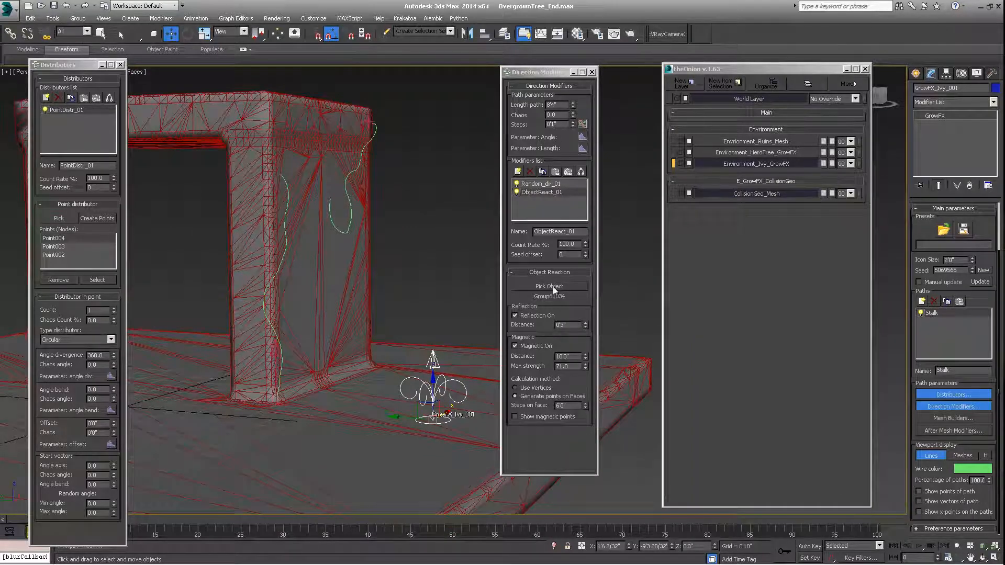
- Try a Steps on face value of 5 for the Object reaction modifier and check the stalks around the ruins
drag(571, 406, 532, 415)
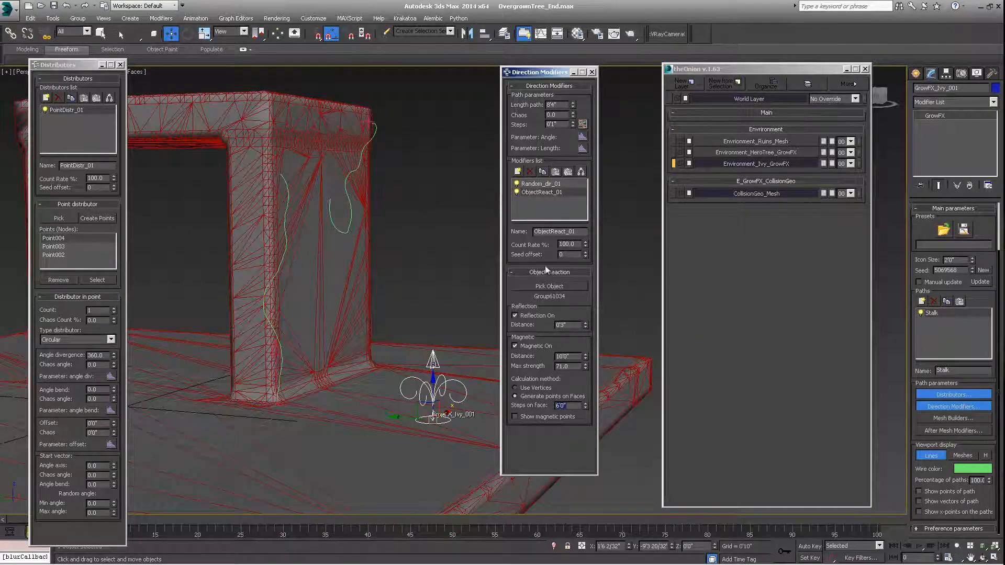
text(5)
key(Return)
drag(564, 124, 504, 133)
alt+middle_drag(308, 217, 335, 223)
alt+middle_drag(405, 158, 401, 282)
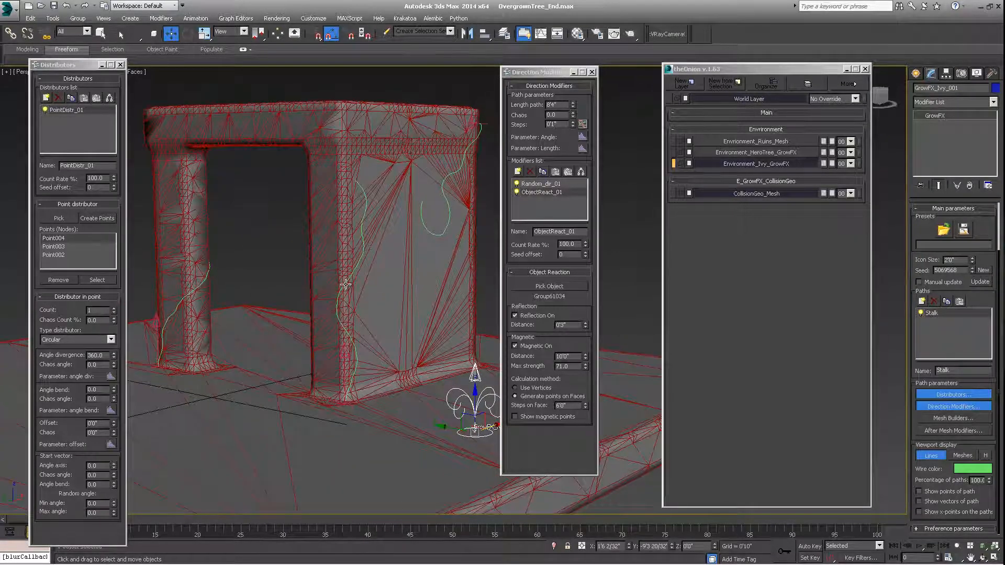
- Try a Length path of 22'6" for the Stalk and check the stalks on all sides of the ruins
drag(574, 105, 566, 24)
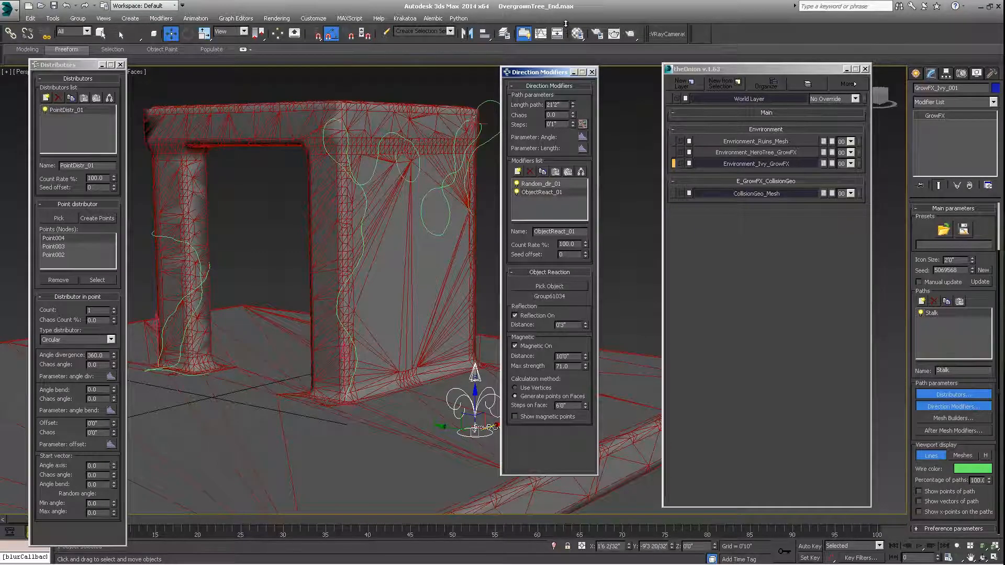
alt+middle_drag(418, 137, 287, 289)
alt+middle_drag(314, 207, 284, 222)
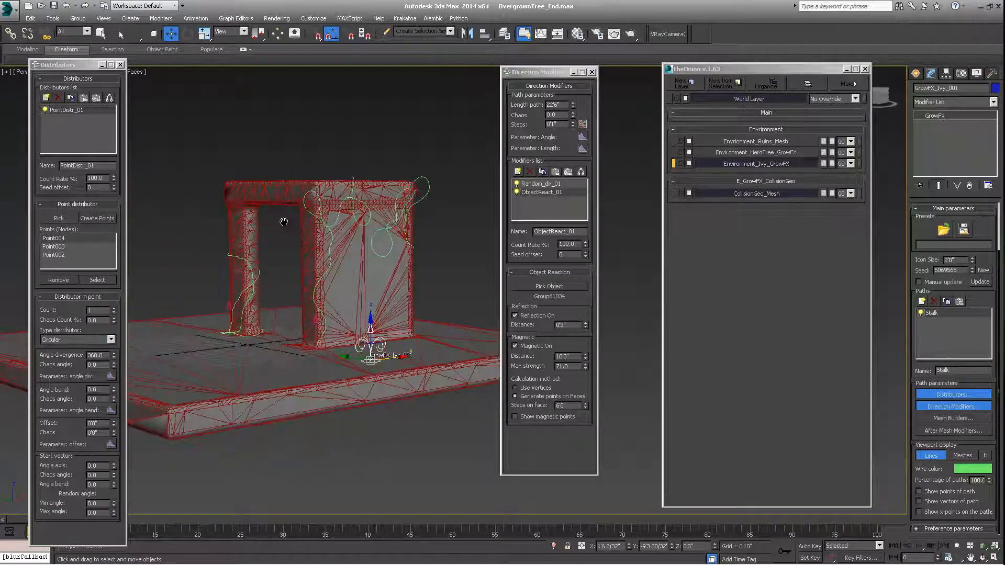
alt+middle_drag(330, 270, 259, 338)
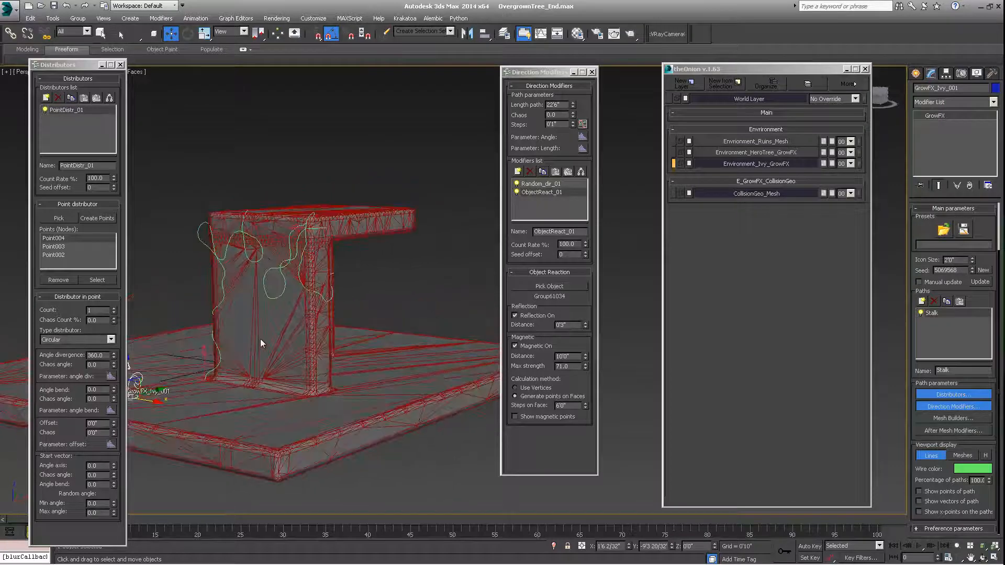
- Set the Stalk's Length path to about 14'7" and the Object reaction's magnetic Max strength to 81.0
drag(573, 106, 572, 125)
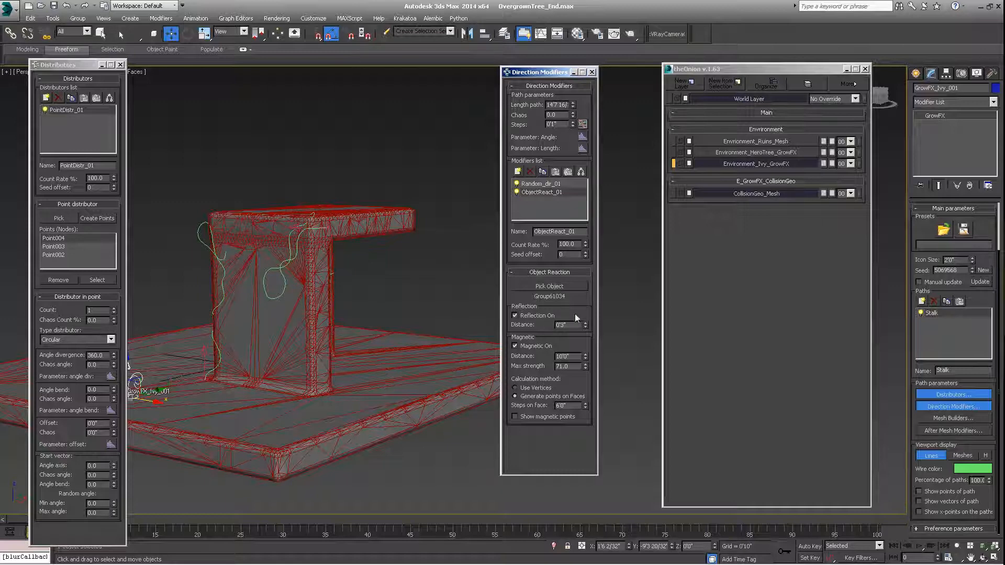
drag(585, 365, 585, 352)
alt+middle_drag(218, 324, 424, 317)
scroll(365, 340, up, 3)
scroll(395, 319, down, 4)
drag(585, 366, 584, 374)
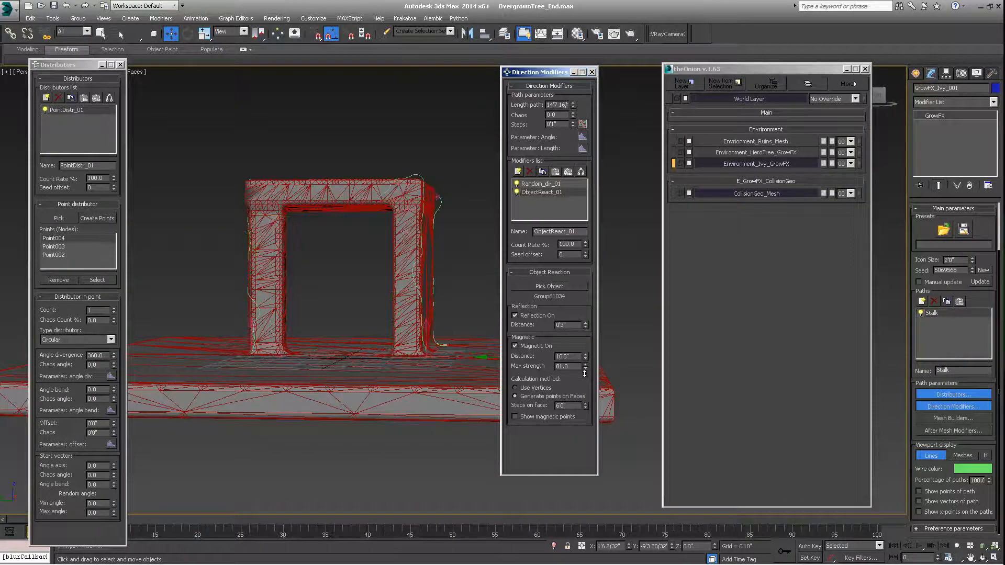
middle_drag(362, 307, 495, 231)
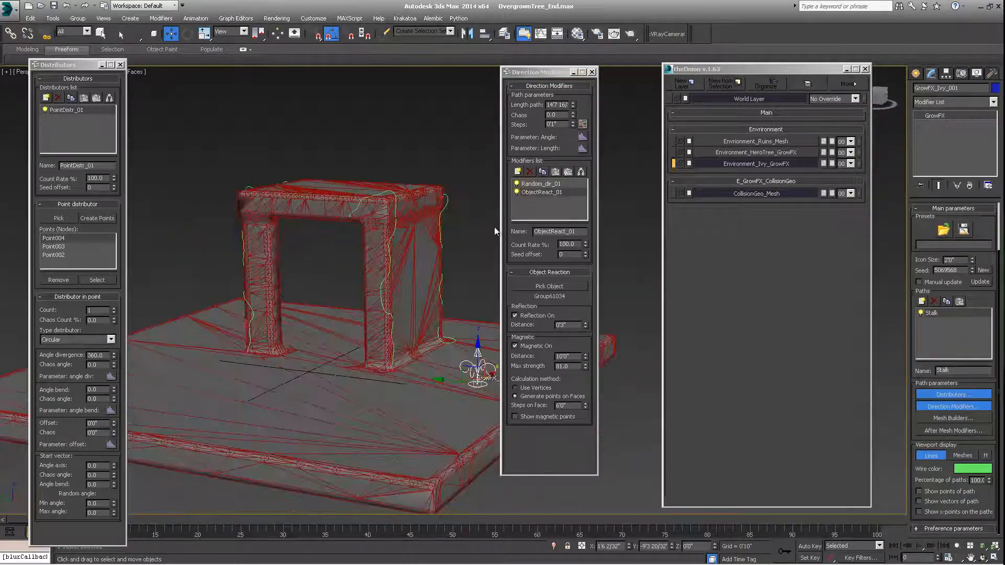
- Copy the Stalk's Object reaction modifier, and add a new path named B_1
click(542, 172)
alt+middle_drag(446, 252, 387, 276)
click(922, 302)
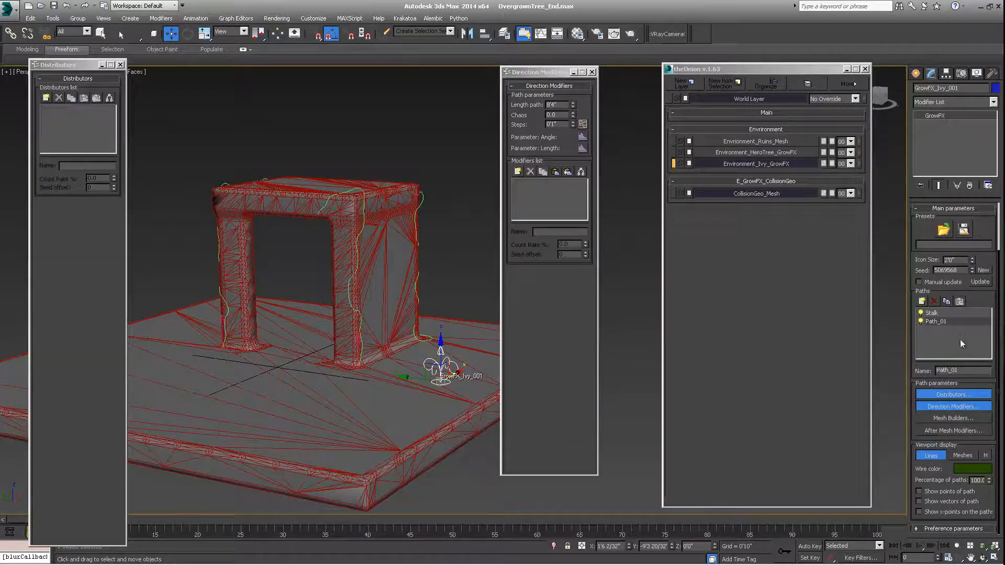
double_click(962, 370)
text(B_1)
key(Return)
- Add a Path distributor to B_1 with Stalk as its starting path
click(46, 97)
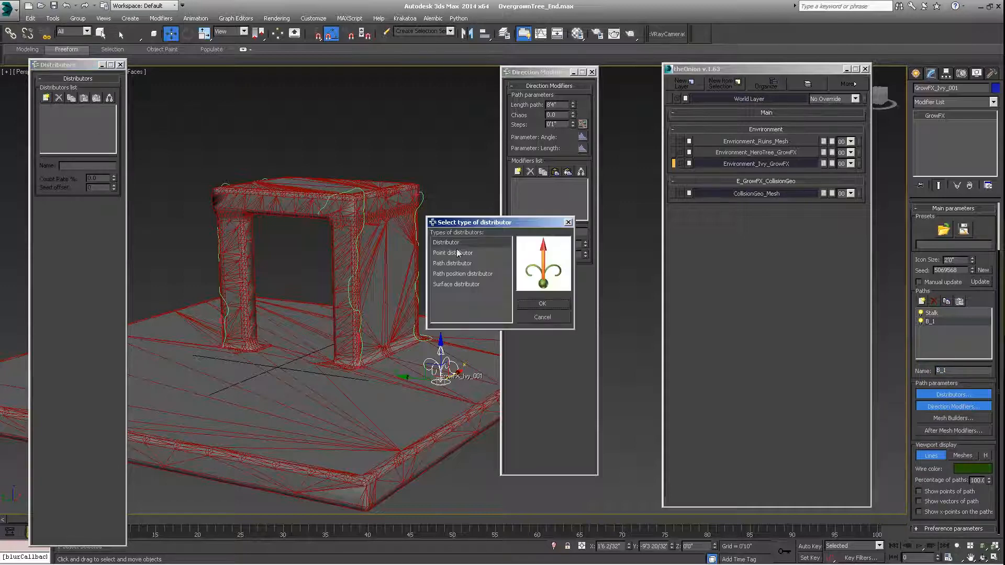
click(454, 263)
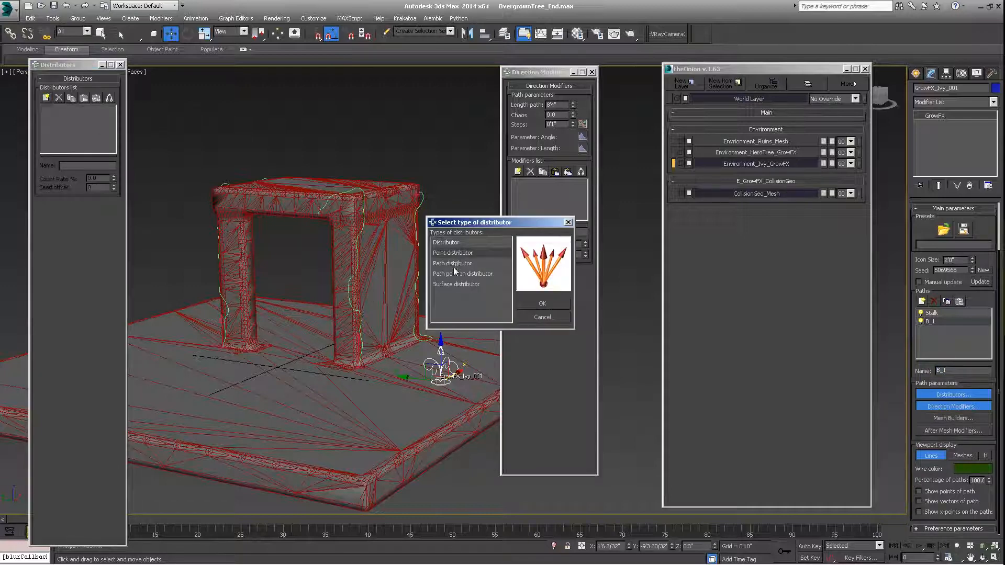
click(543, 304)
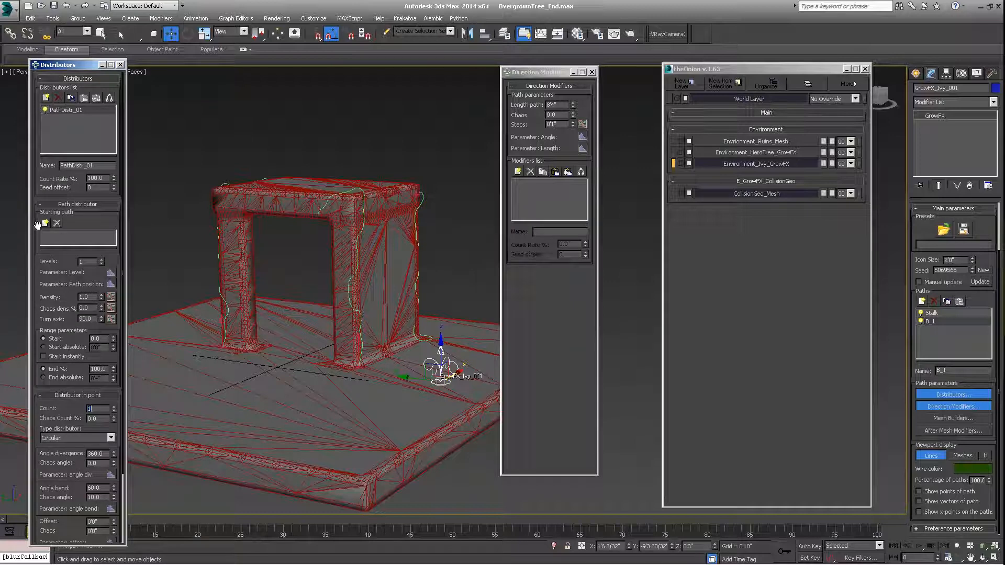
click(45, 223)
click(70, 234)
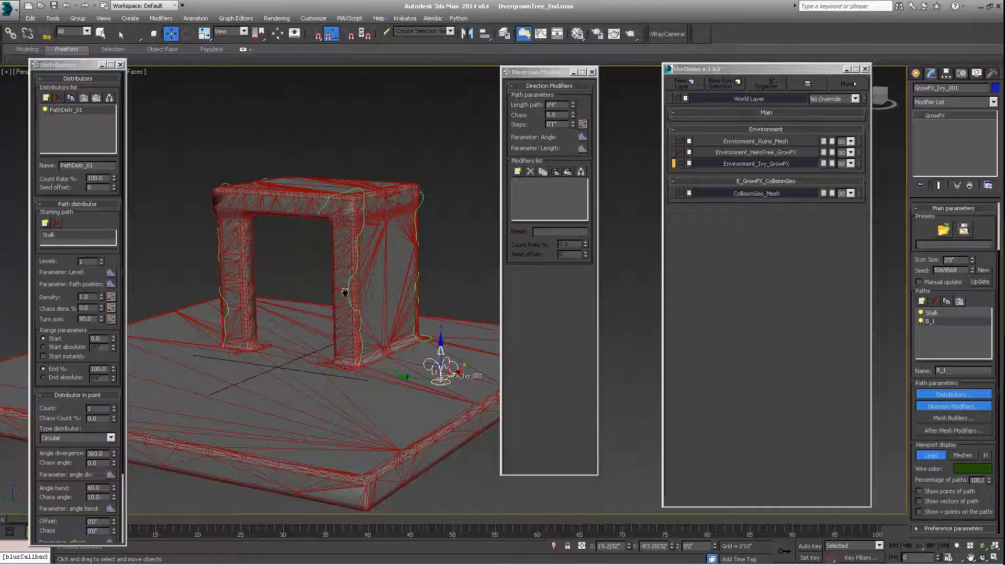
middle_drag(344, 291, 334, 305)
- Add a Random direction modifier to B_1 and raise its Smoothing slightly above 0'0"
click(518, 173)
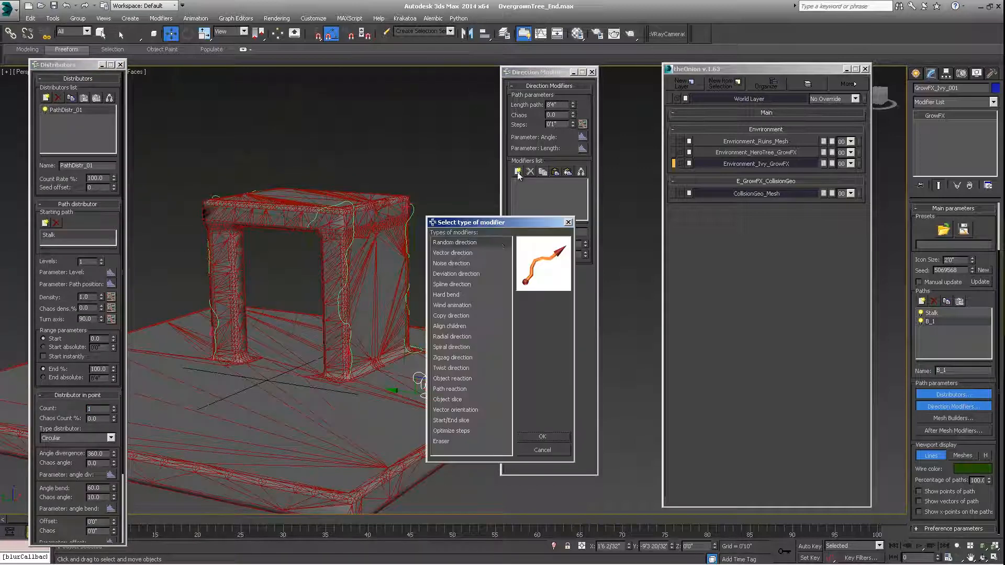
click(543, 436)
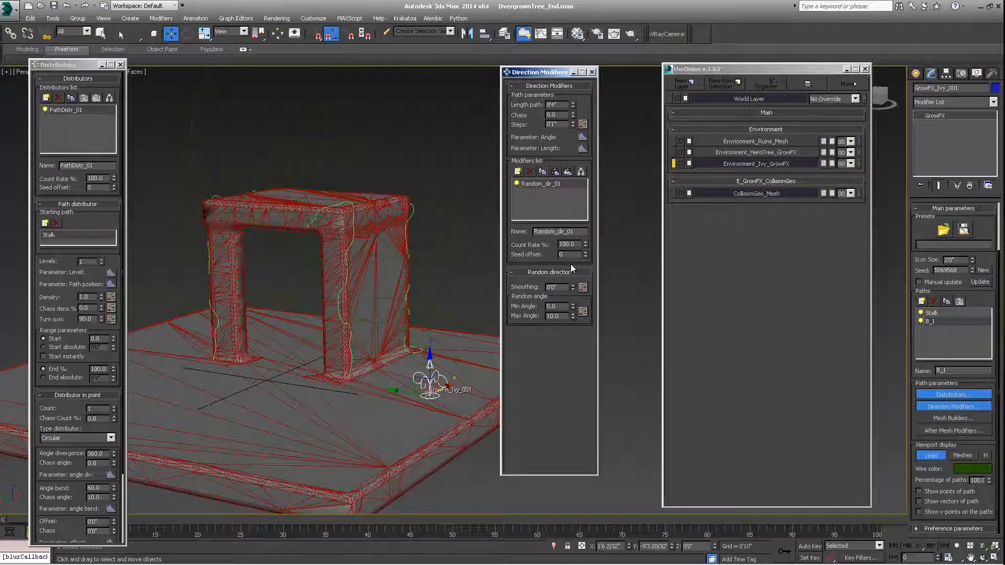
drag(573, 287, 469, 276)
drag(573, 302, 573, 323)
middle_drag(265, 283, 325, 278)
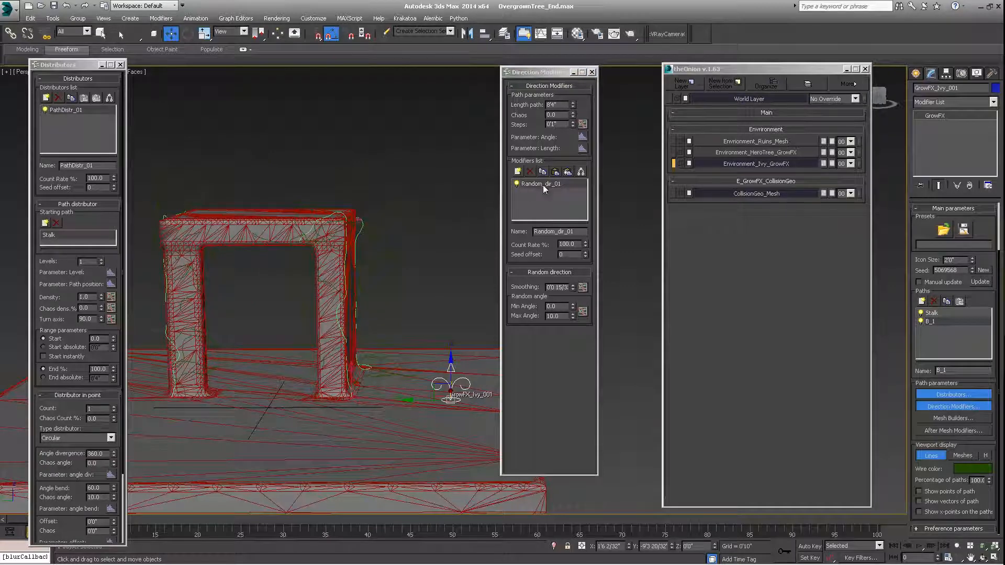
- Paste the copied Object reaction modifier into B_1 as an instance and inspect the branches on the ruins
click(565, 173)
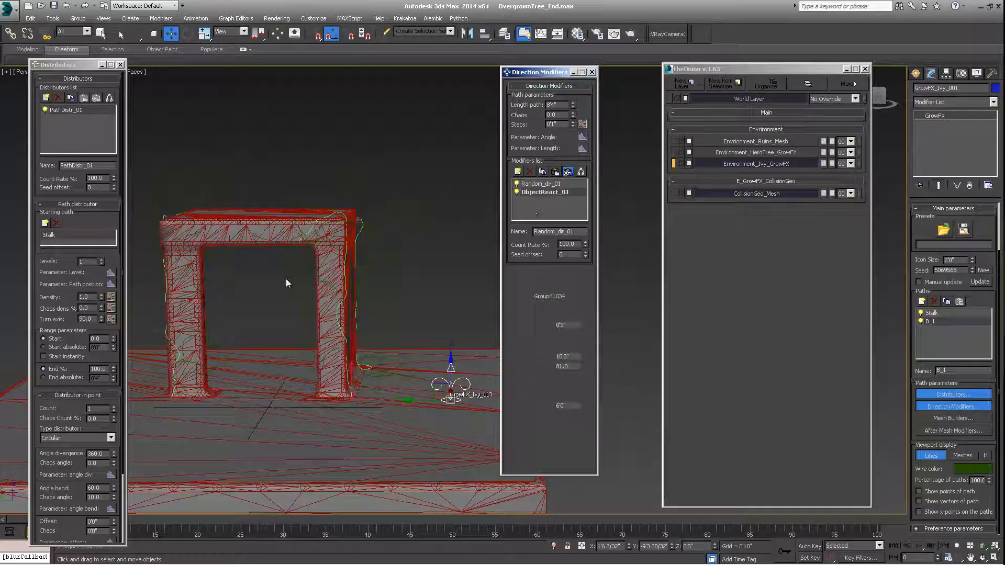
alt+middle_drag(312, 222, 432, 297)
scroll(355, 272, up, 5)
scroll(354, 271, down, 3)
scroll(354, 256, down, 3)
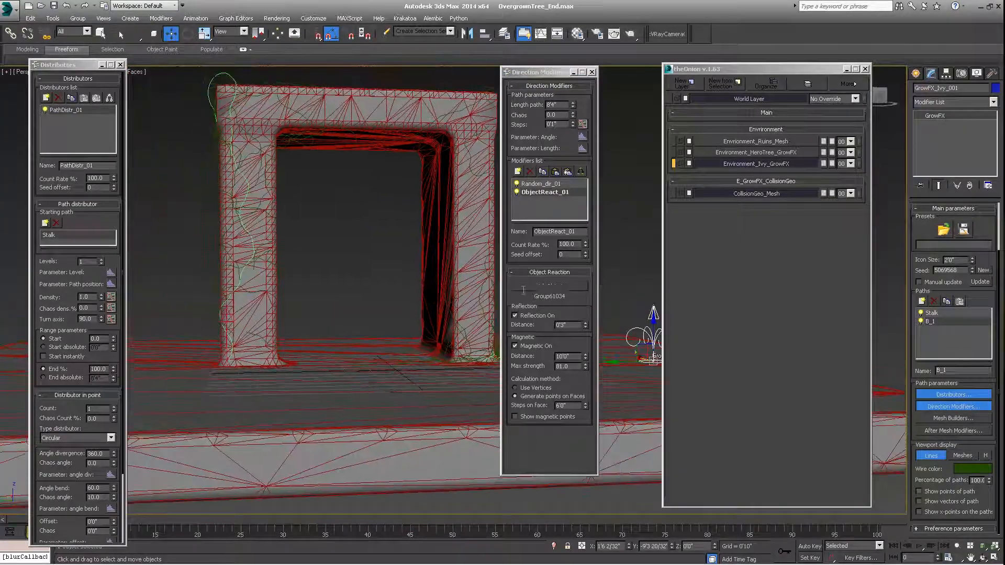
- Try a Steps on face value of 0'3" for the Object reaction modifier and inspect the growth around the ruins
double_click(574, 366)
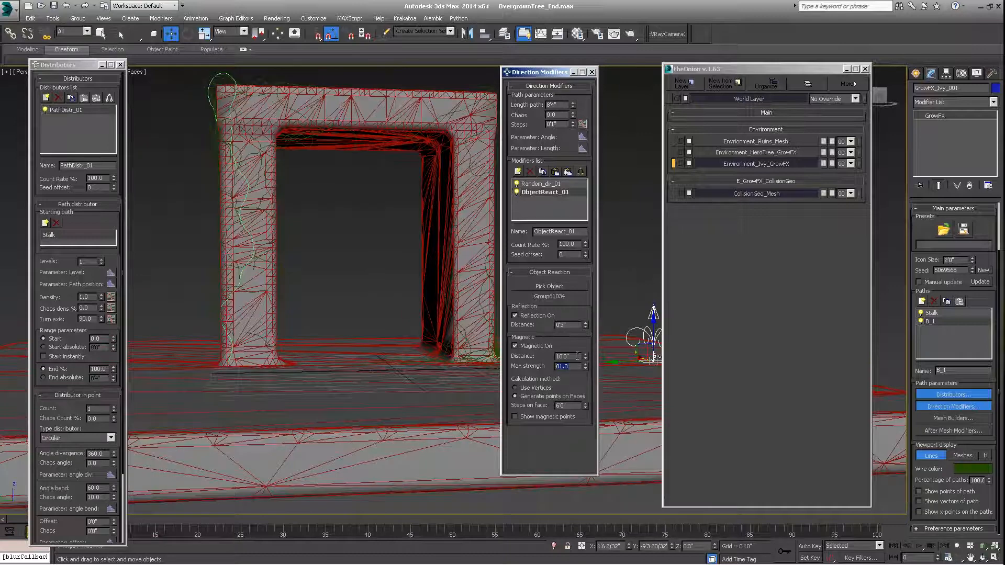
text(3)
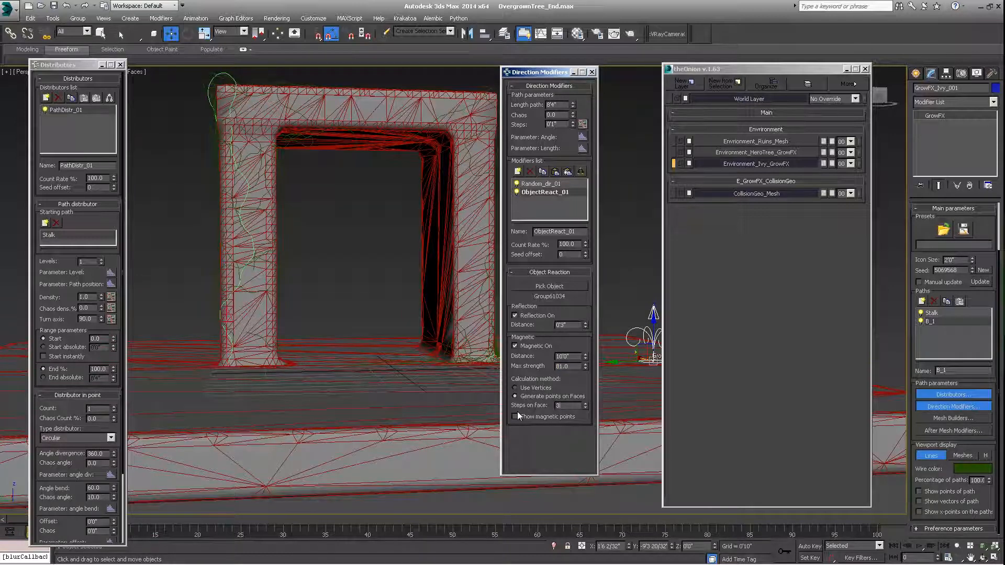
key(Return)
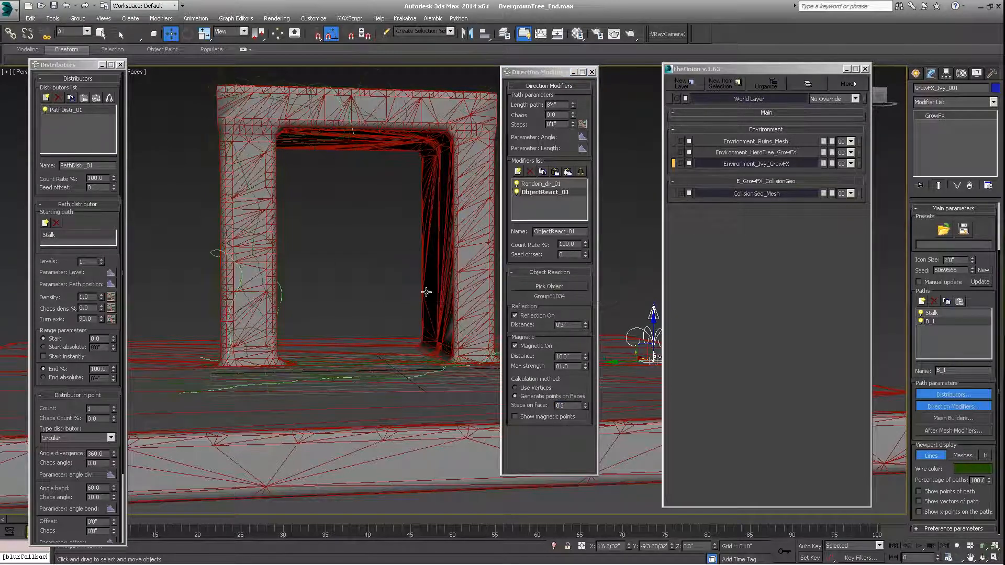
middle_drag(380, 267, 300, 298)
scroll(354, 343, up, 3)
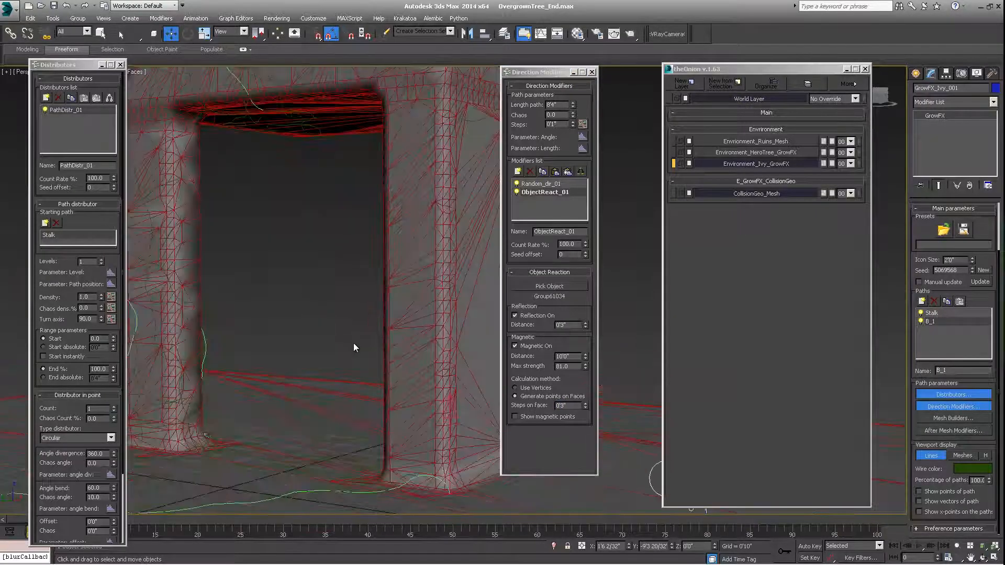
middle_drag(354, 343, 346, 372)
scroll(361, 327, down, 3)
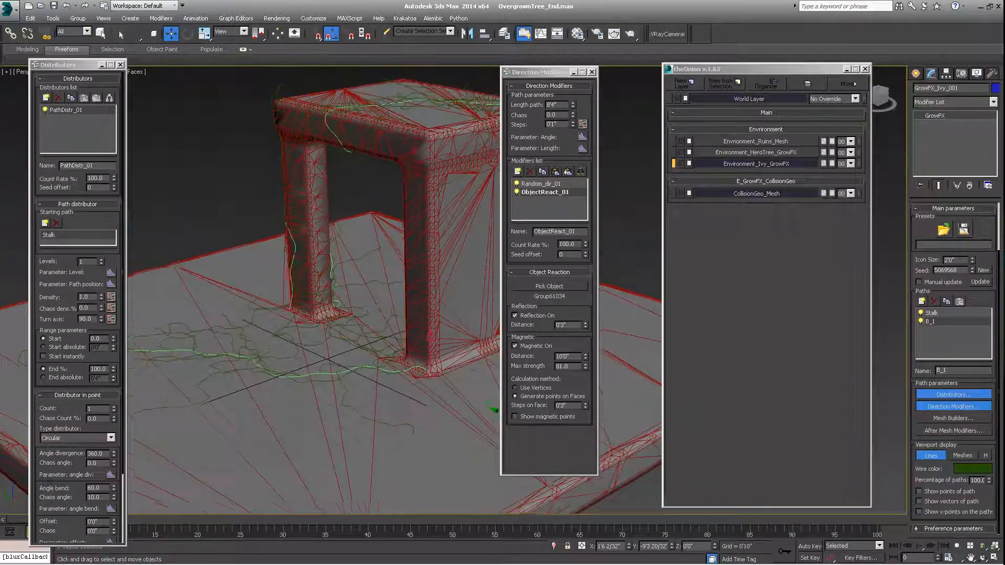
- Try a magnetic Max strength of 50 for the Object reaction modifier and check the ivy around the pillars
double_click(565, 366)
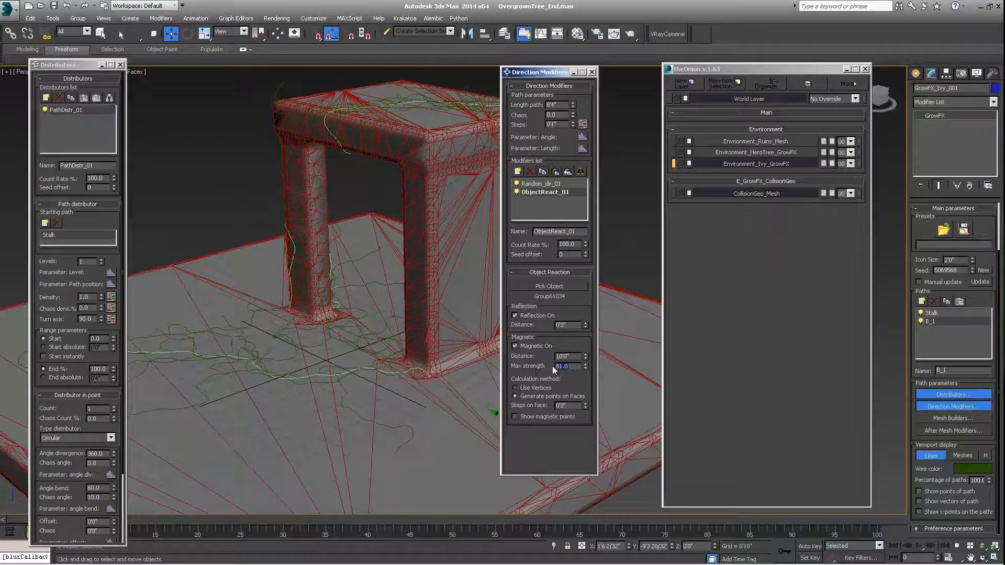
text(50)
key(Return)
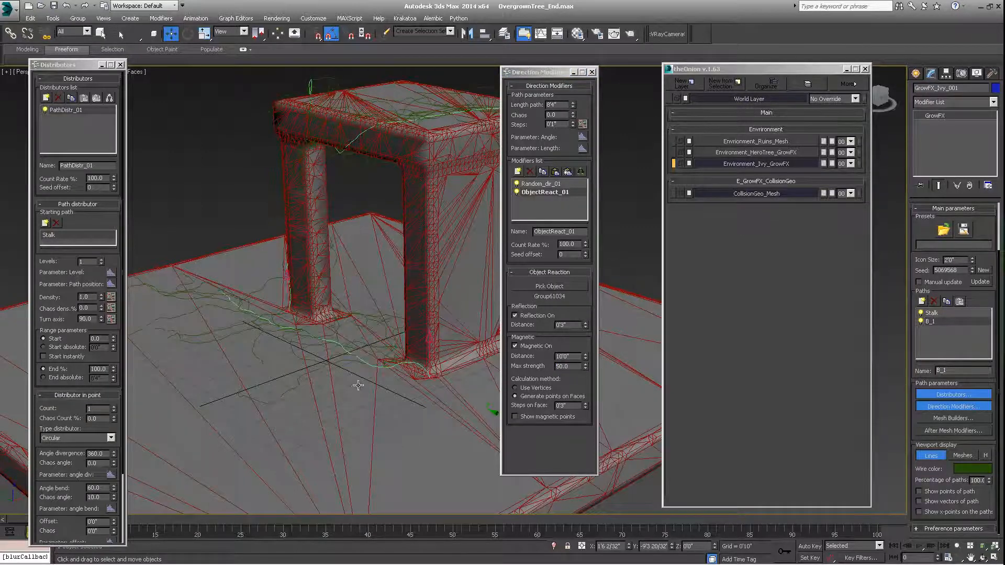
alt+middle_drag(358, 386, 449, 366)
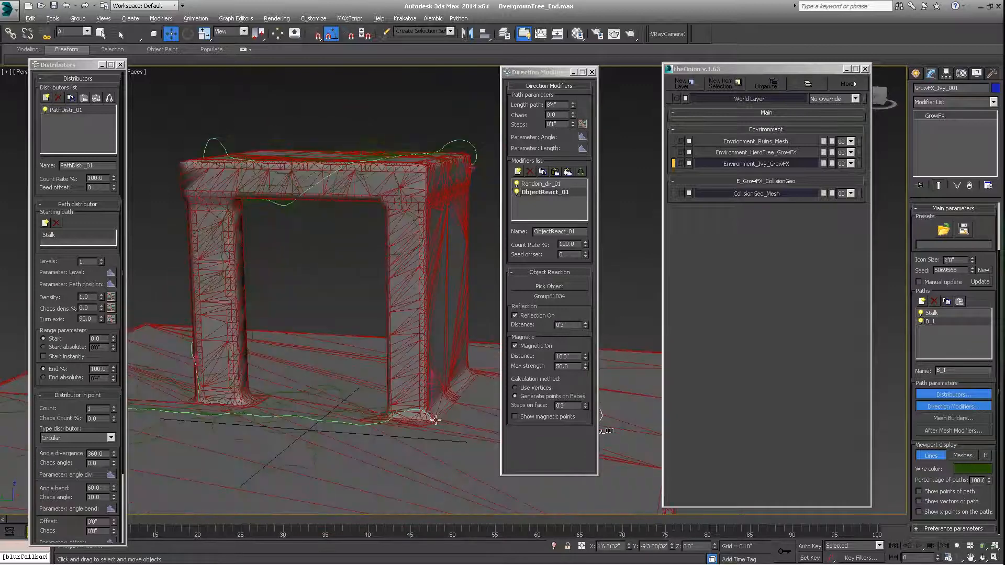
alt+middle_drag(435, 419, 431, 427)
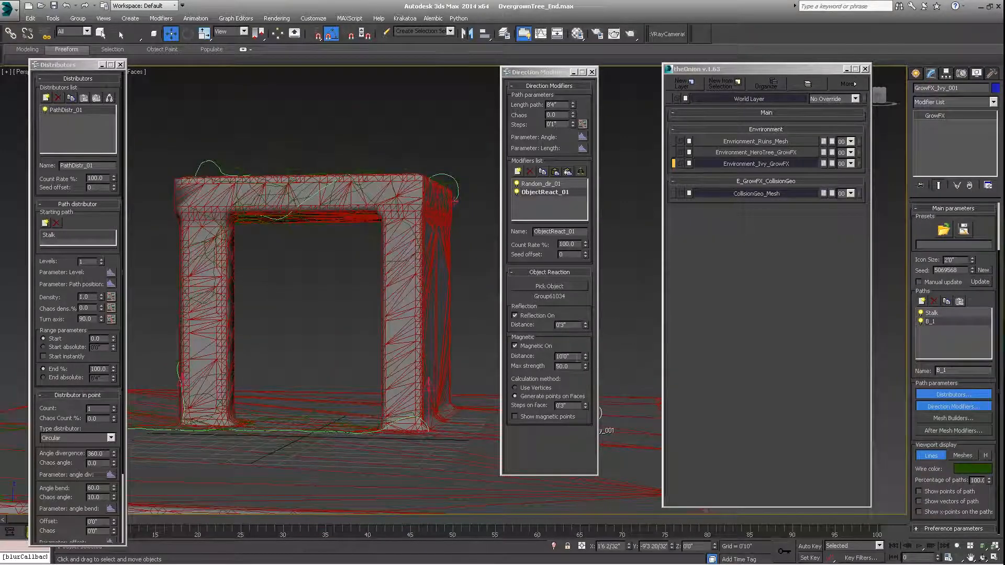
- Set the Object reaction's magnetic Distance to 2'0" and its Steps on face to 0'6"
double_click(575, 357)
text(2'0")
key(Return)
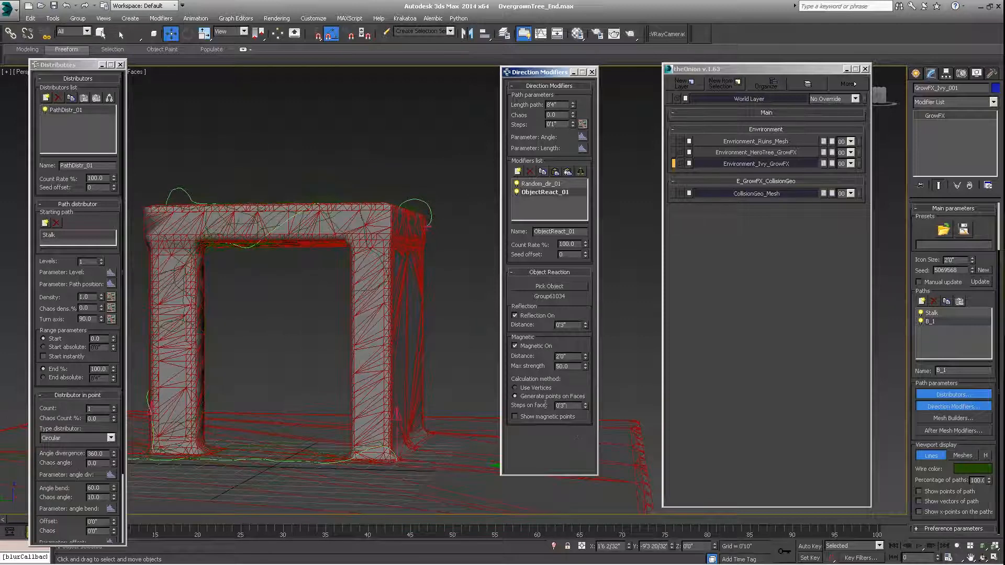
text(0'6")
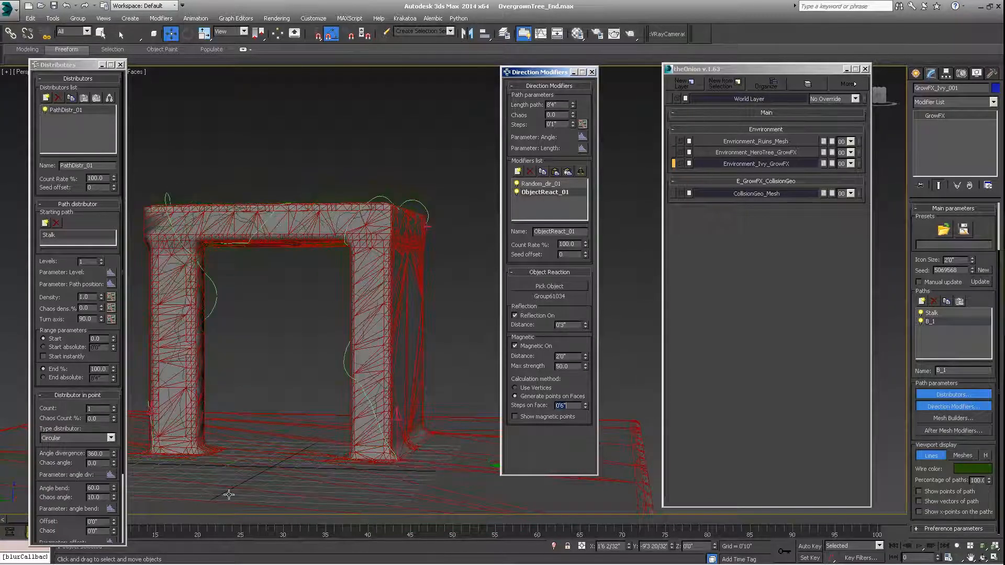
- Set the Object reaction's magnetic Max strength to 60.0
alt+middle_drag(428, 451, 482, 184)
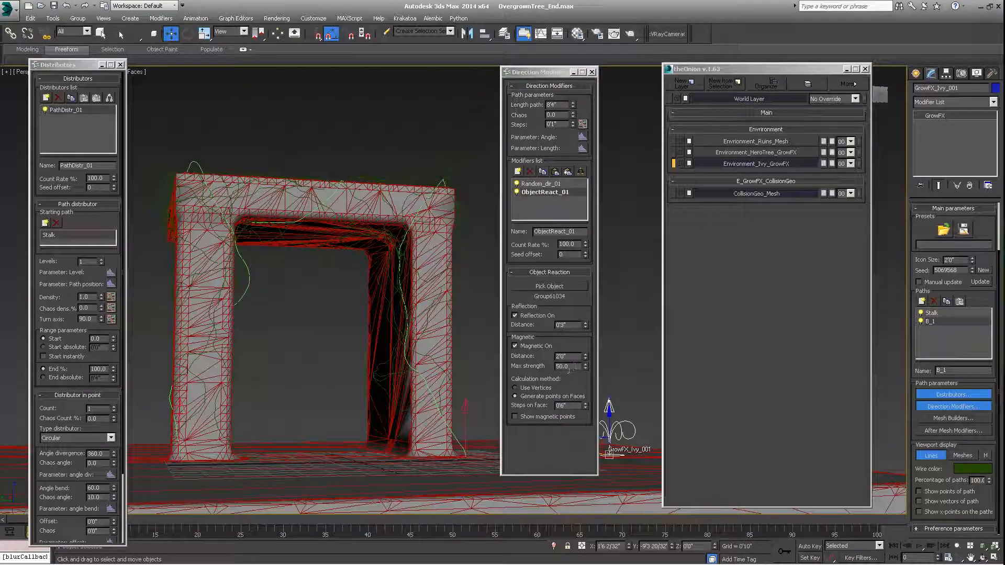
drag(570, 368, 527, 371)
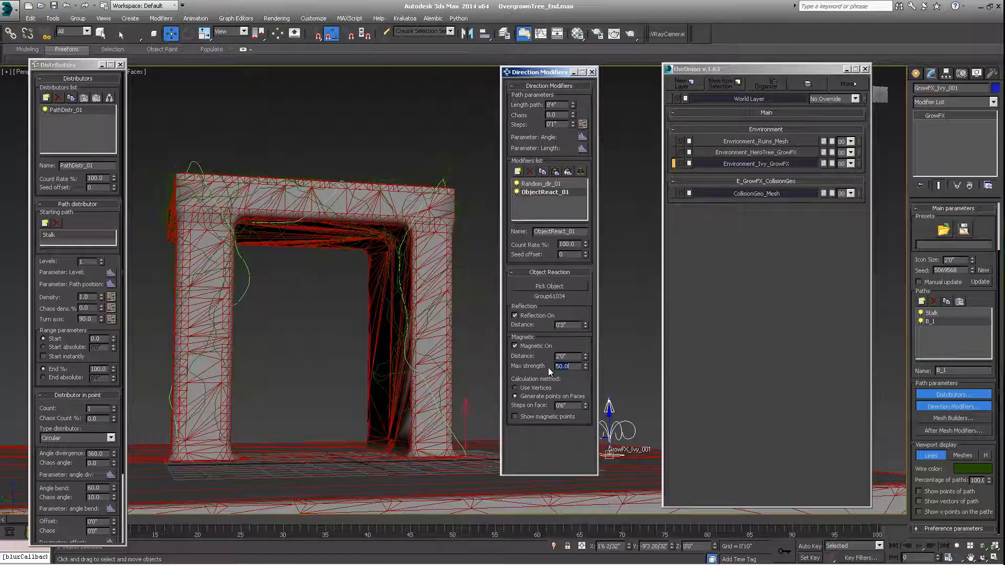
text(60.0)
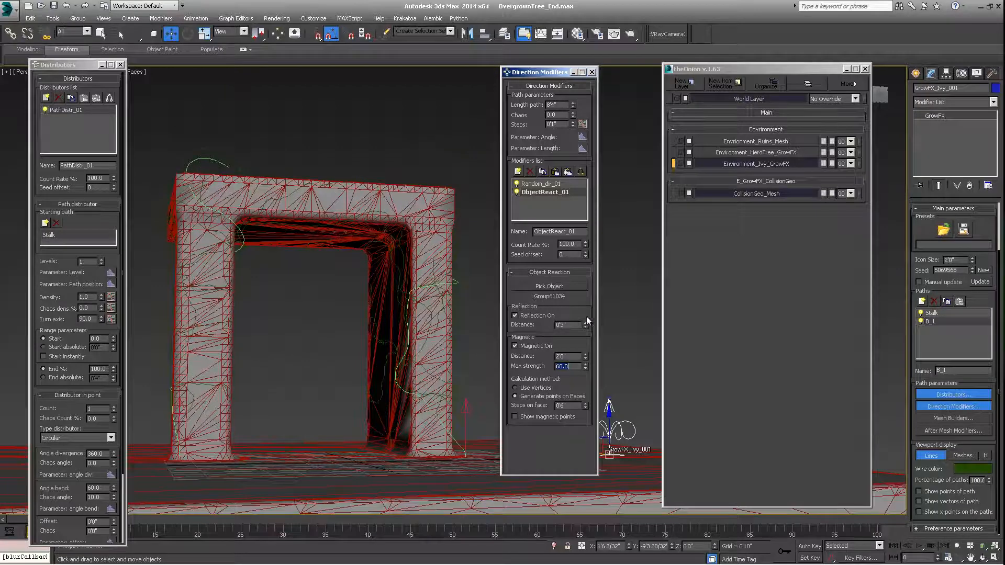
- Try a reflection Distance of 0'1" for the B_1 Object reaction modifier and check the branches around the ruins
drag(572, 328, 511, 329)
text(1)
key(Return)
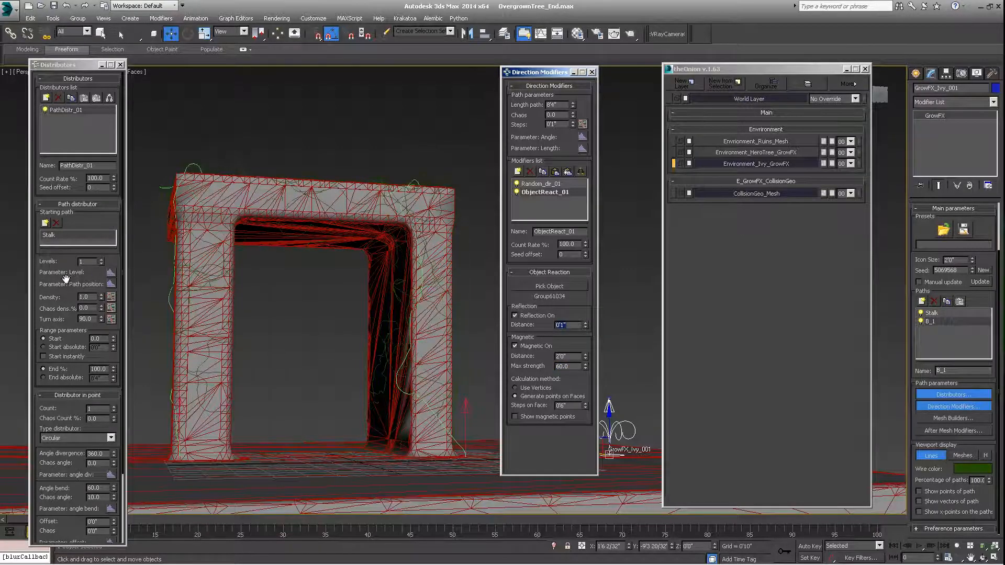
alt+middle_drag(334, 187, 362, 347)
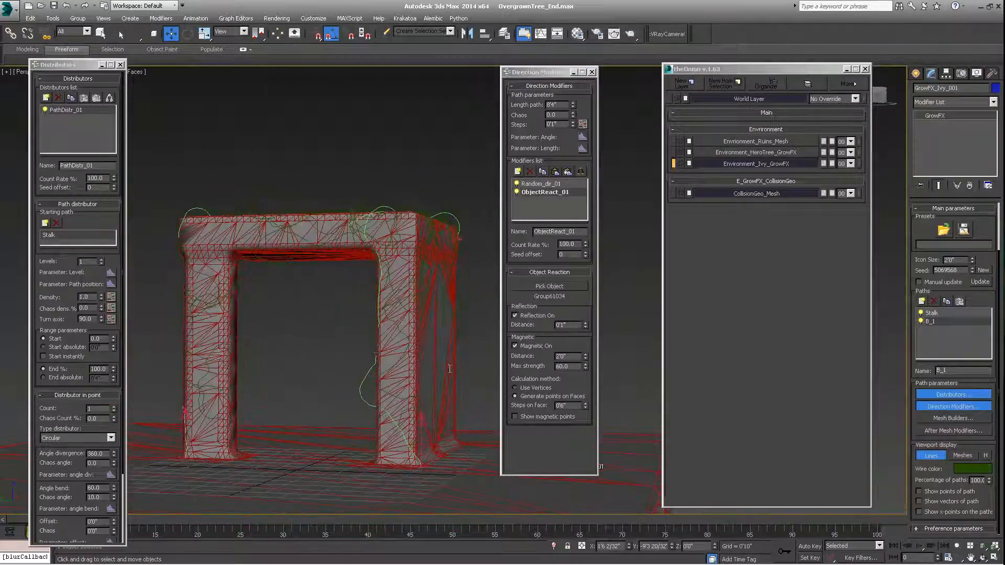
- Set the B_1 Object reaction's magnetic Distance to 10'0" and its Max strength to 80.0
drag(578, 359, 503, 358)
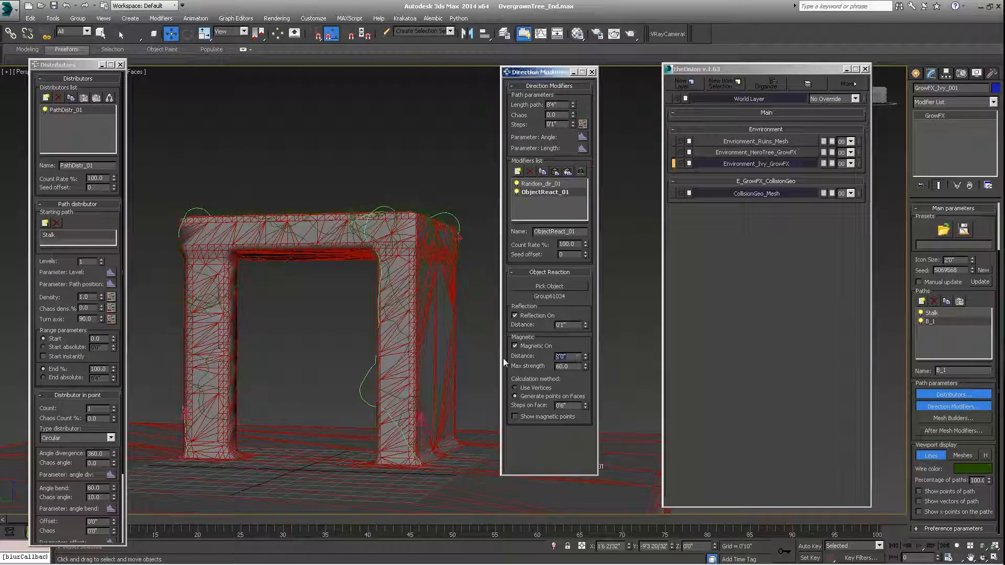
text(10)
key(Return)
middle_drag(388, 372, 394, 356)
drag(578, 365, 520, 375)
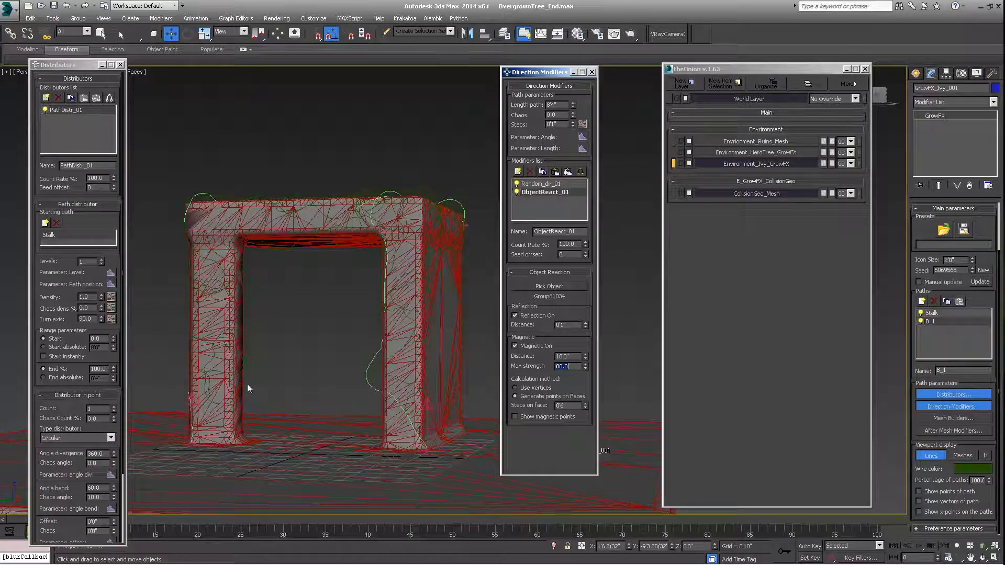
alt+middle_drag(392, 361, 467, 380)
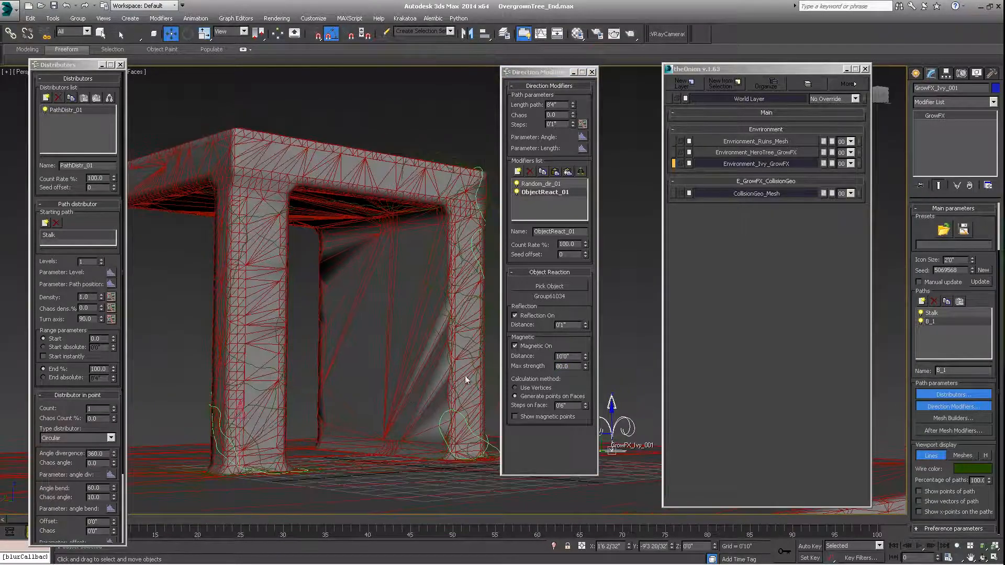
alt+middle_drag(335, 322, 292, 332)
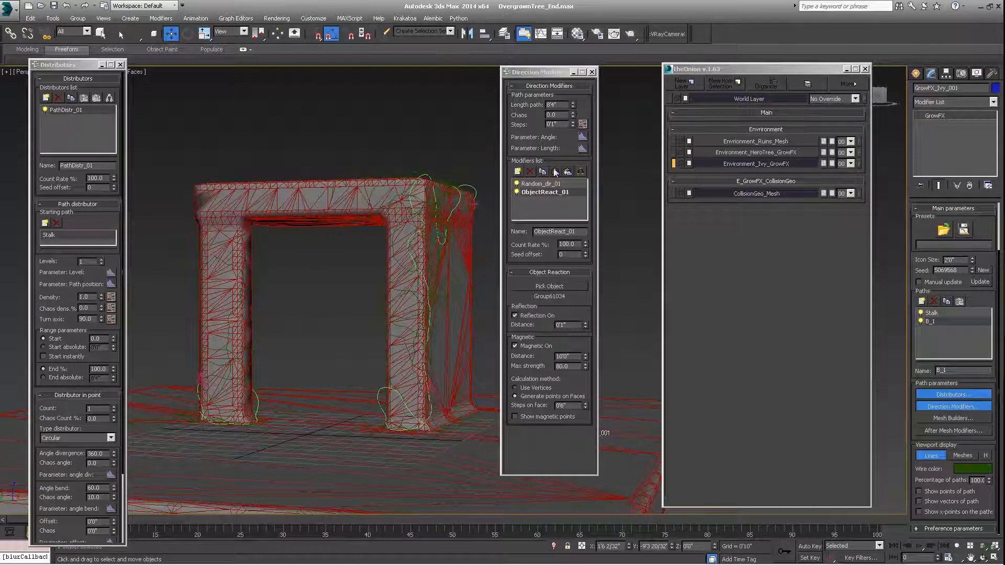
- Add a Vector direction modifier to the Stalk path and place it above the Object reaction modifier
click(931, 313)
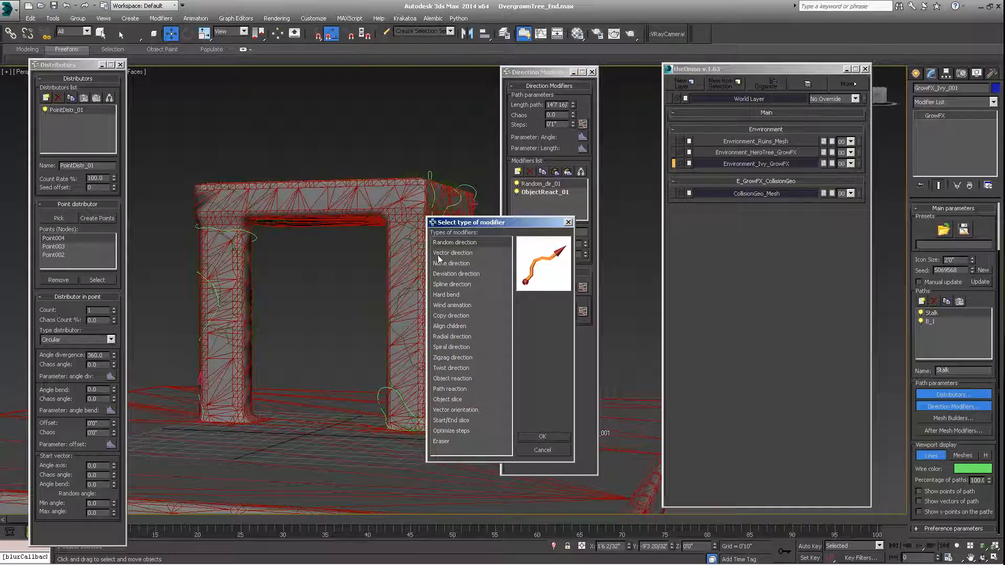
click(453, 253)
click(547, 437)
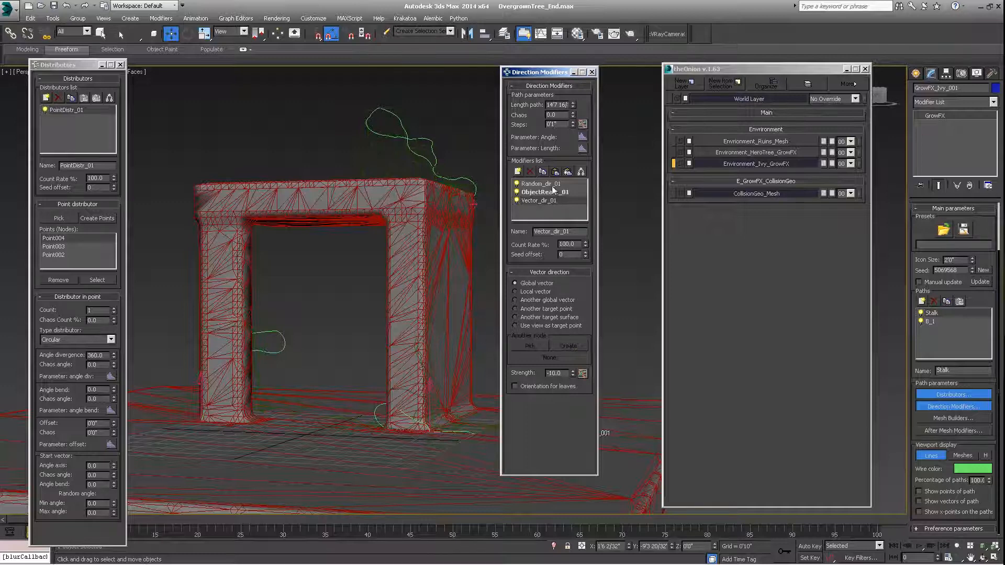
drag(540, 205, 538, 192)
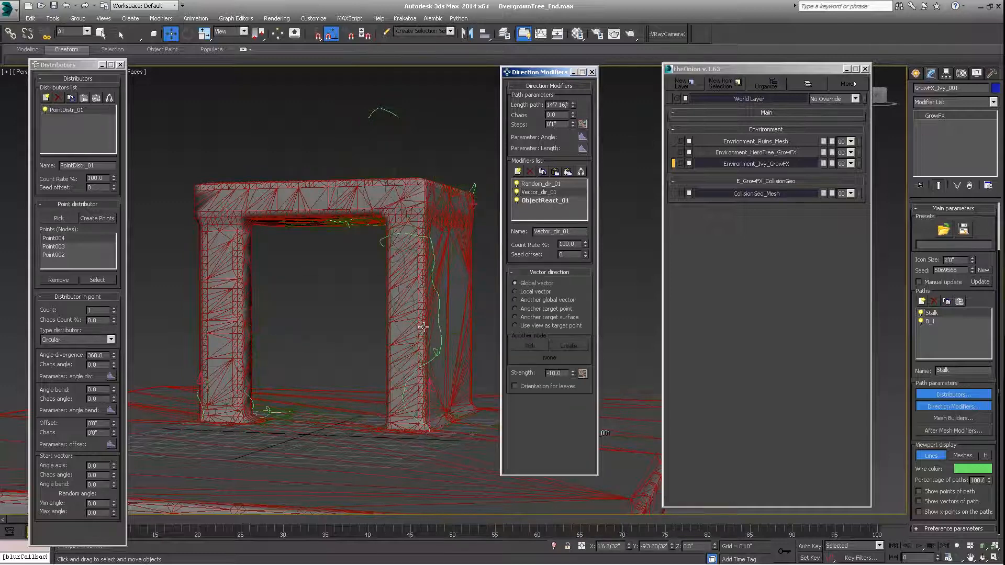
mouse_move(455, 278)
alt+middle_down()
mouse_move(398, 279)
mouse_move(367, 293)
mouse_move(411, 327)
alt+middle_up()
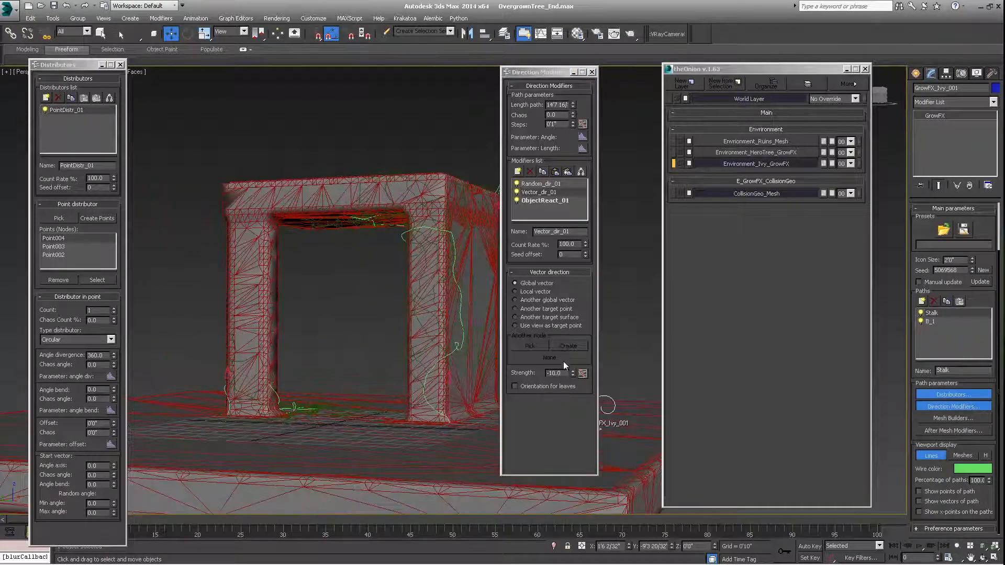
- Try a Strength of 10.0 for the stalk's Vector direction modifier and inspect the growth around the ruins
drag(560, 372, 537, 371)
text(10)
key(Return)
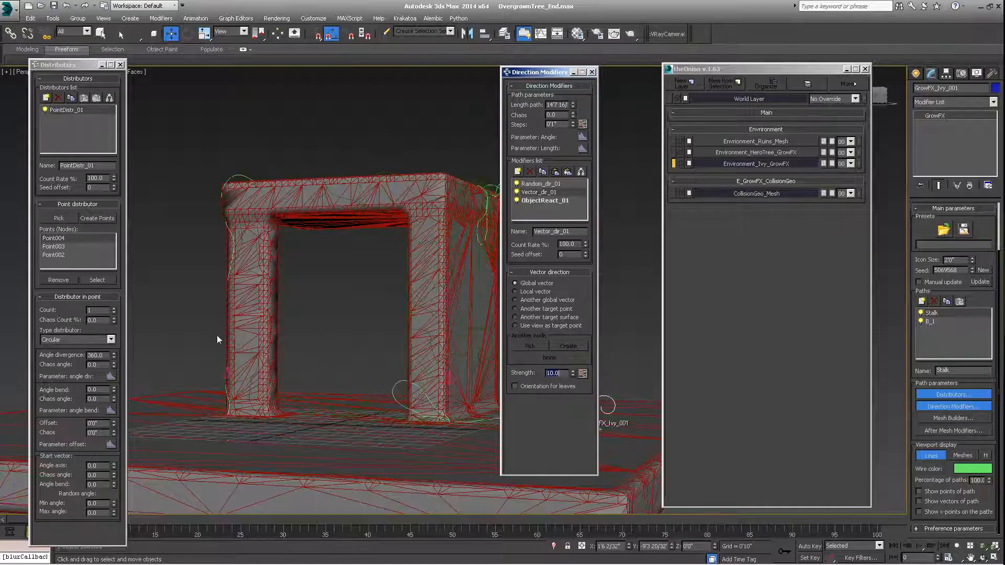
alt+middle_drag(273, 336, 385, 355)
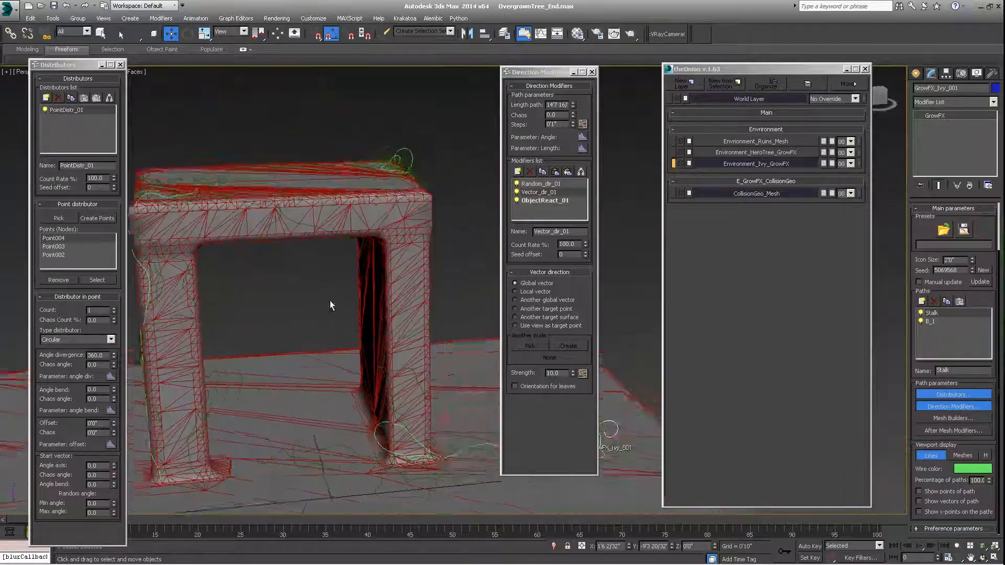
alt+middle_drag(330, 301, 480, 507)
- Set the Strength of the stalk's Vector direction modifier to 30.0
drag(563, 375, 505, 380)
text(30.0)
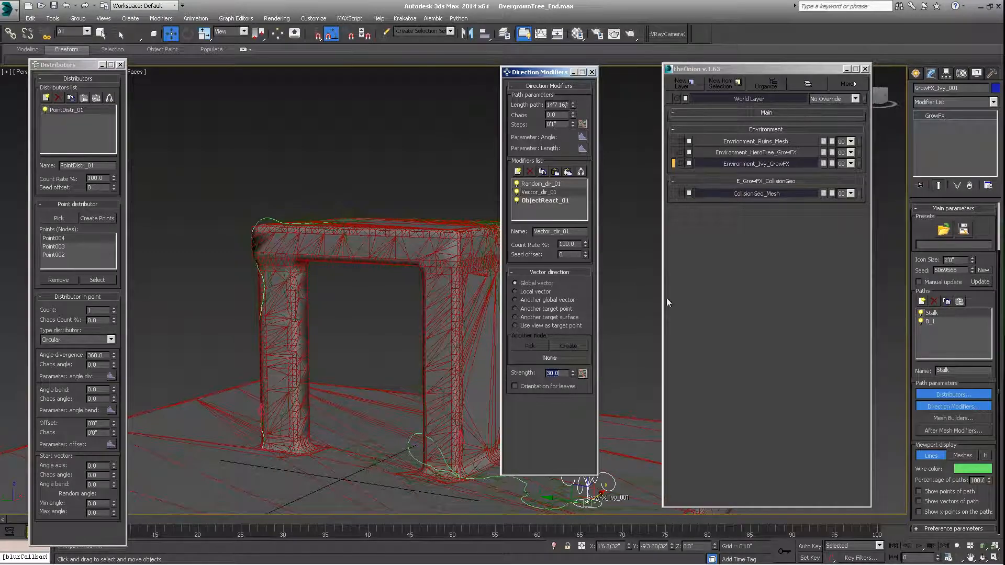
alt+middle_drag(234, 249, 436, 337)
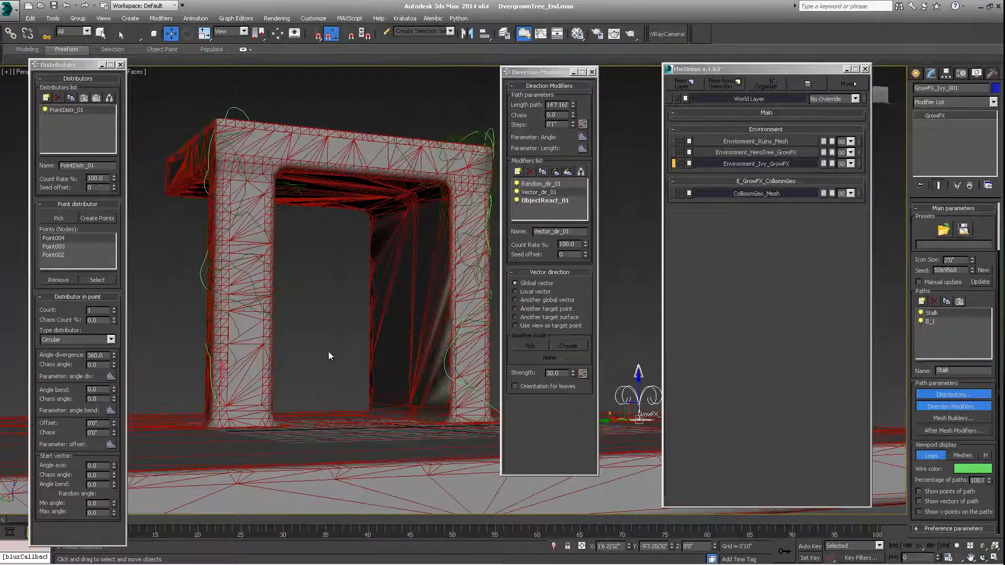
alt+middle_drag(329, 356, 391, 382)
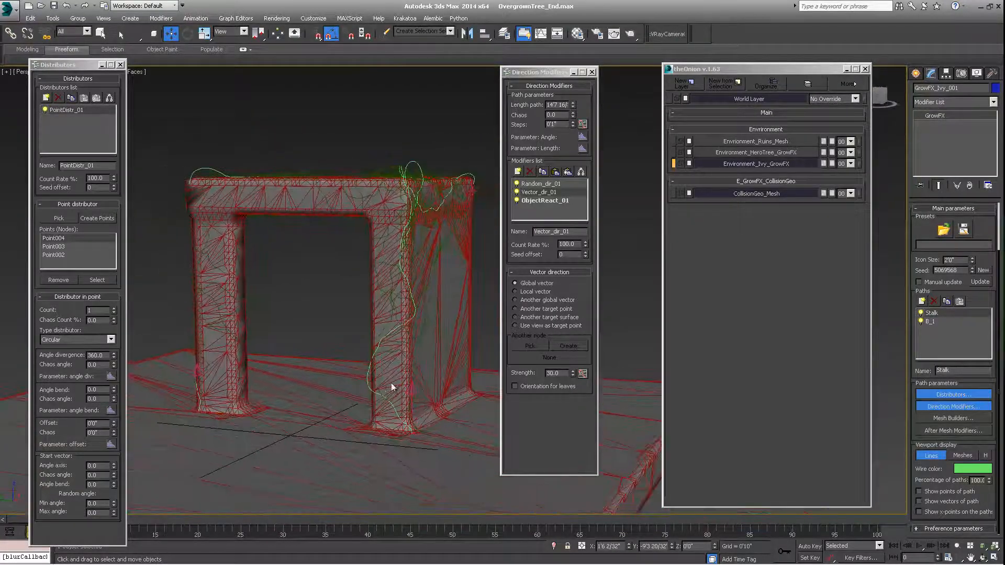
- Select the B_1 path and set its Object reaction's Steps on face to 0'5"
click(934, 324)
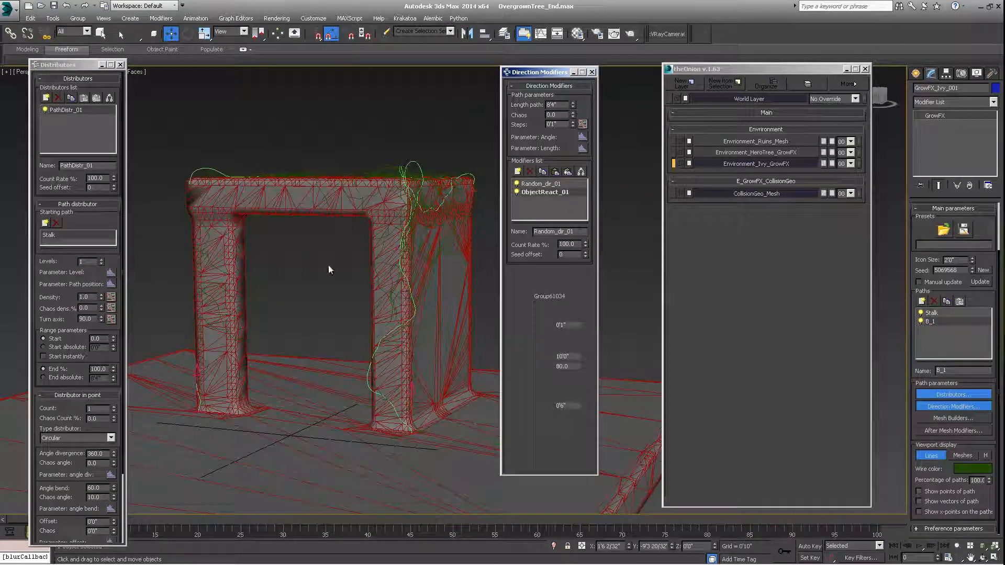
alt+middle_drag(269, 302, 289, 255)
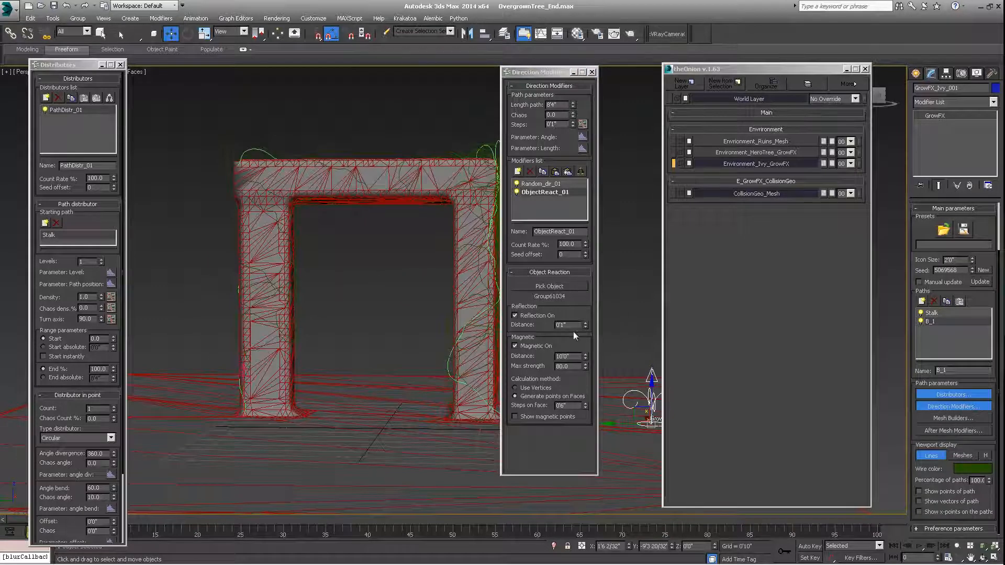
click(565, 406)
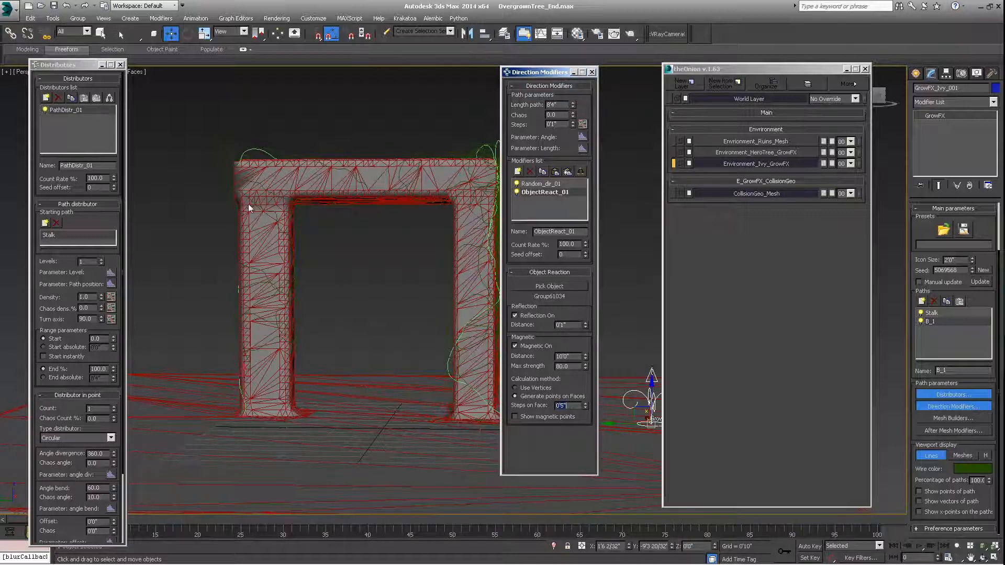
alt+middle_drag(469, 288, 441, 297)
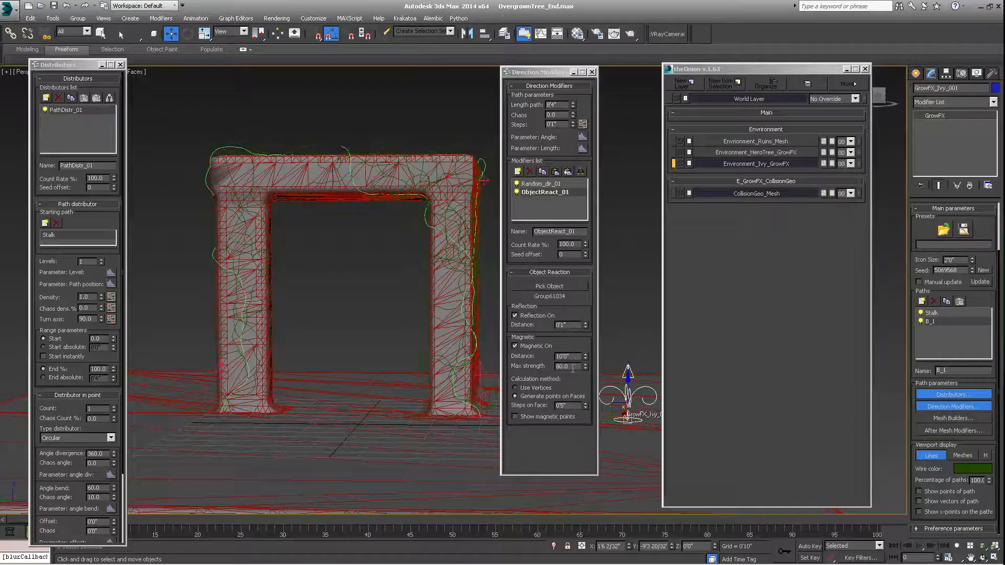
- Set the B_1 Object reaction's magnetic Max strength to 100.0 and check how the branches follow the pillars
drag(573, 368, 379, 362)
text(100)
key(Return)
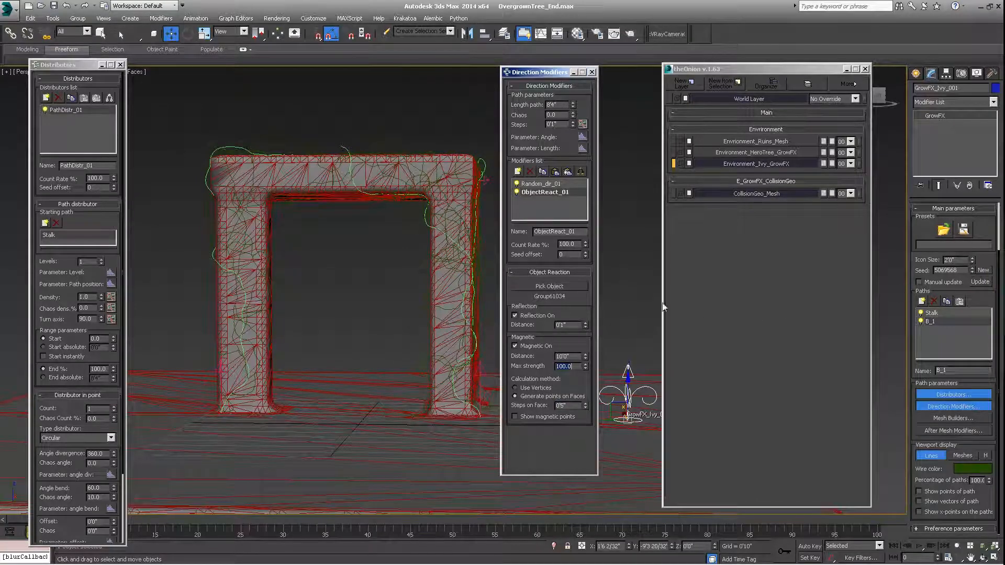
alt+middle_drag(459, 266, 434, 265)
scroll(410, 269, up, 3)
scroll(398, 274, down, 3)
middle_drag(370, 275, 420, 273)
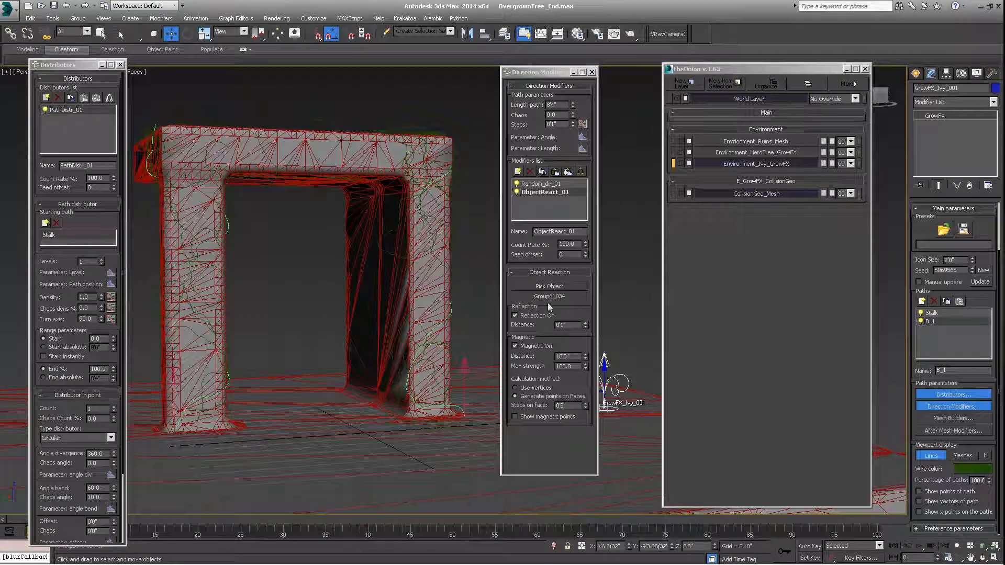
- Display the magnetic points while setting the B_1 Object reaction's Steps on face to 0'4", and hide the points again
click(515, 416)
middle_drag(426, 308, 423, 289)
click(563, 406)
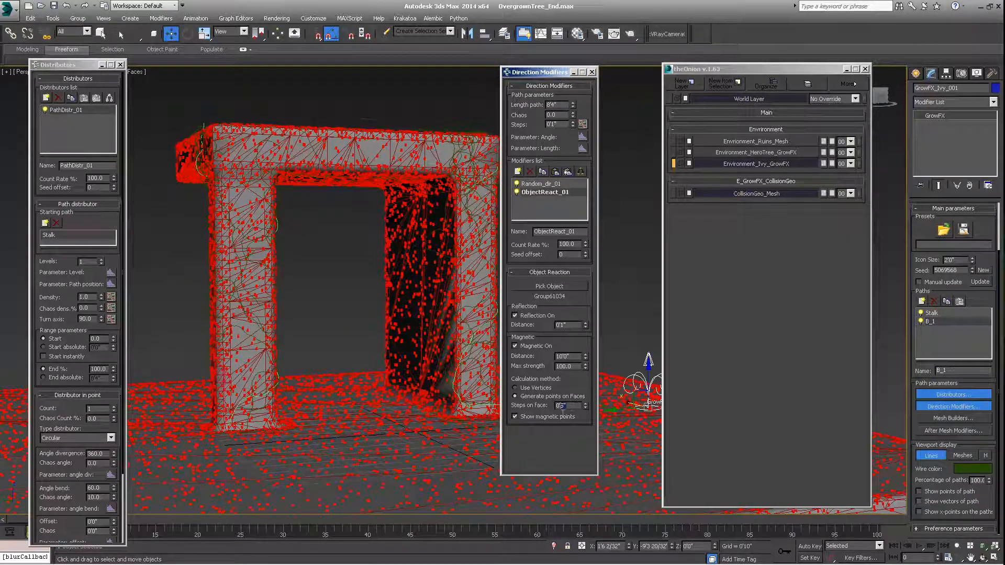
text(4)
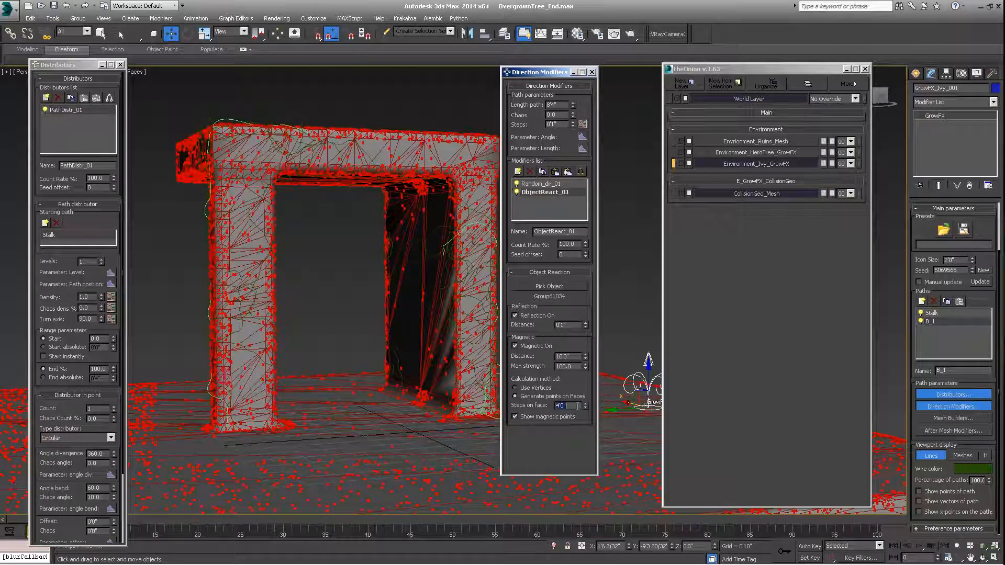
key(Return)
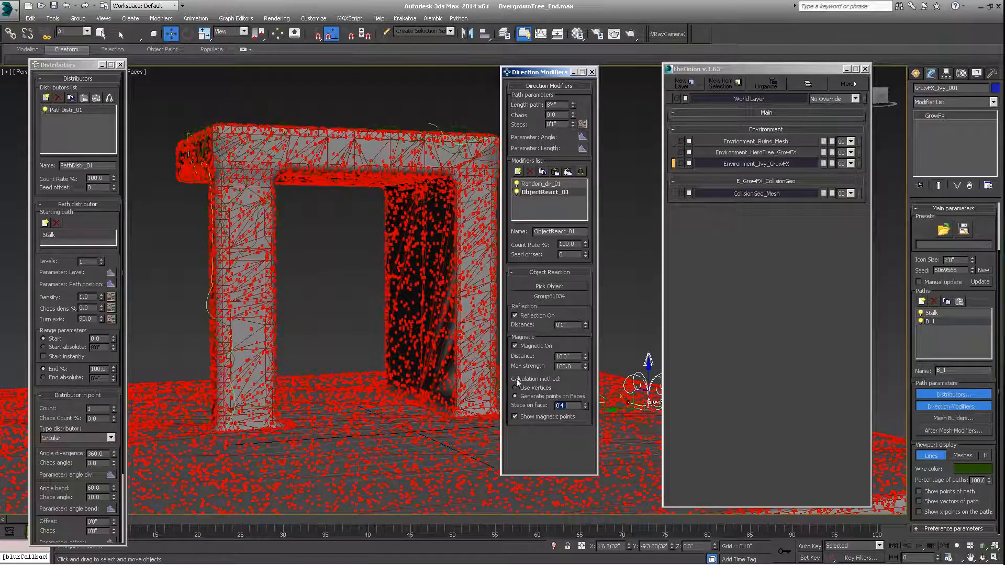
click(514, 417)
- Examine from several angles how closely the ivy branches follow the pillars, lintel and ground of the ruins
alt+middle_drag(429, 347, 371, 304)
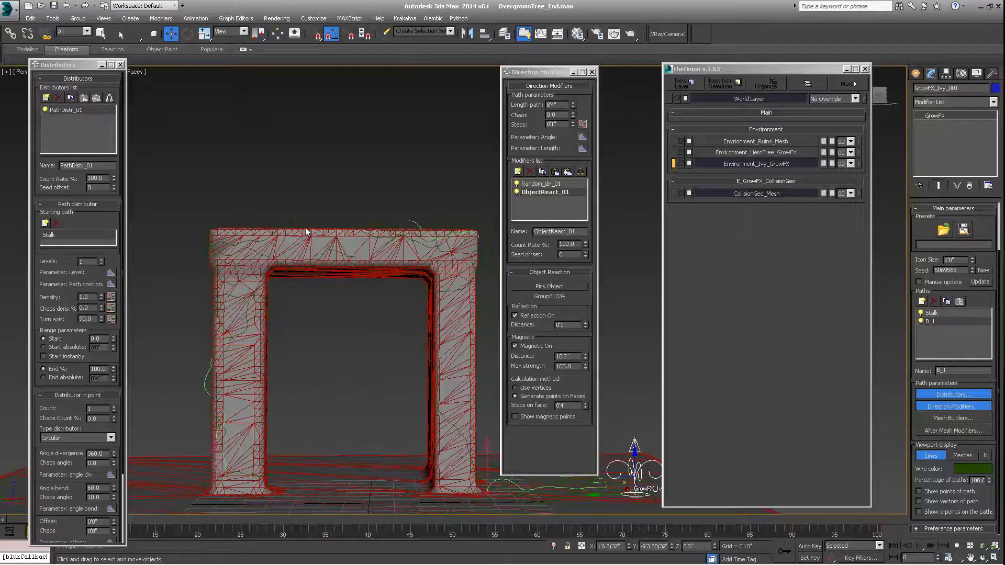
alt+middle_drag(407, 241, 417, 352)
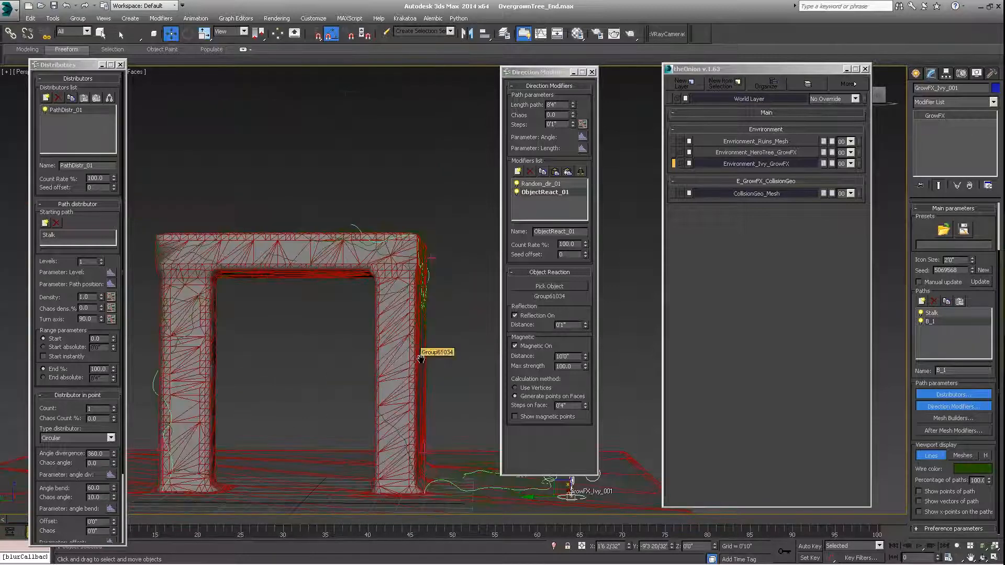
alt+middle_drag(403, 348, 287, 336)
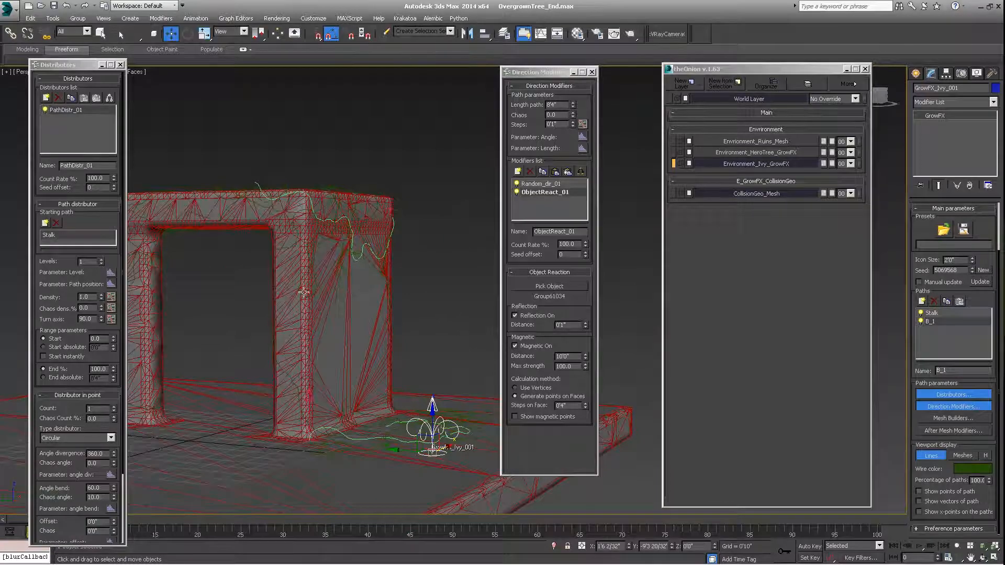
alt+middle_drag(303, 292, 445, 375)
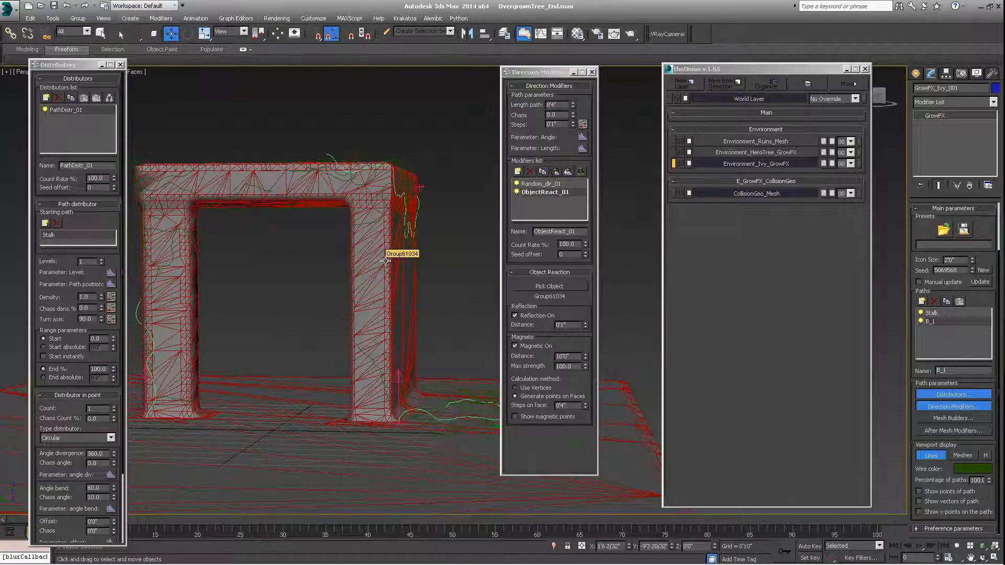
alt+middle_drag(449, 252, 350, 187)
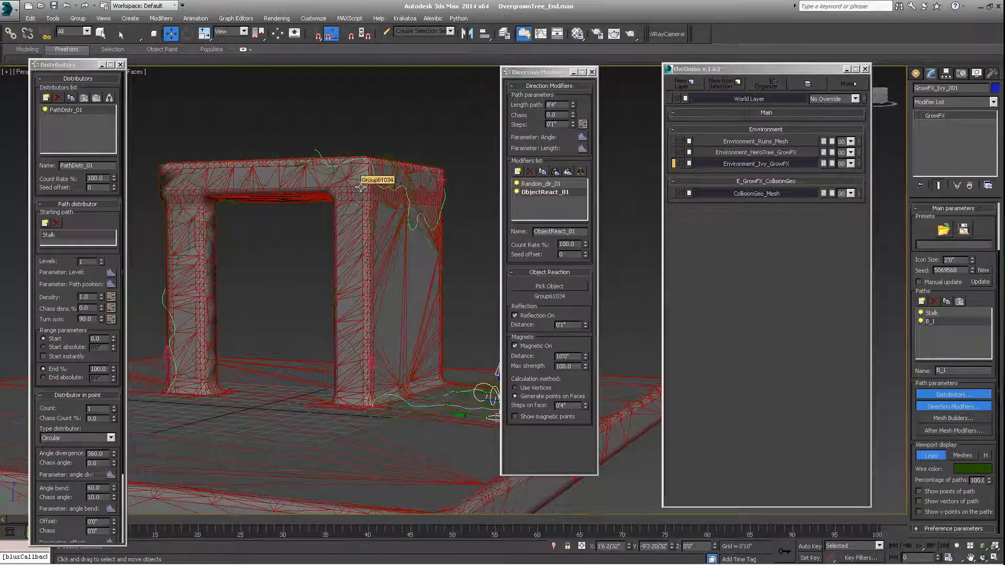
mouse_move(393, 193)
alt+middle_down()
mouse_move(394, 180)
mouse_move(412, 216)
mouse_move(407, 192)
alt+middle_up()
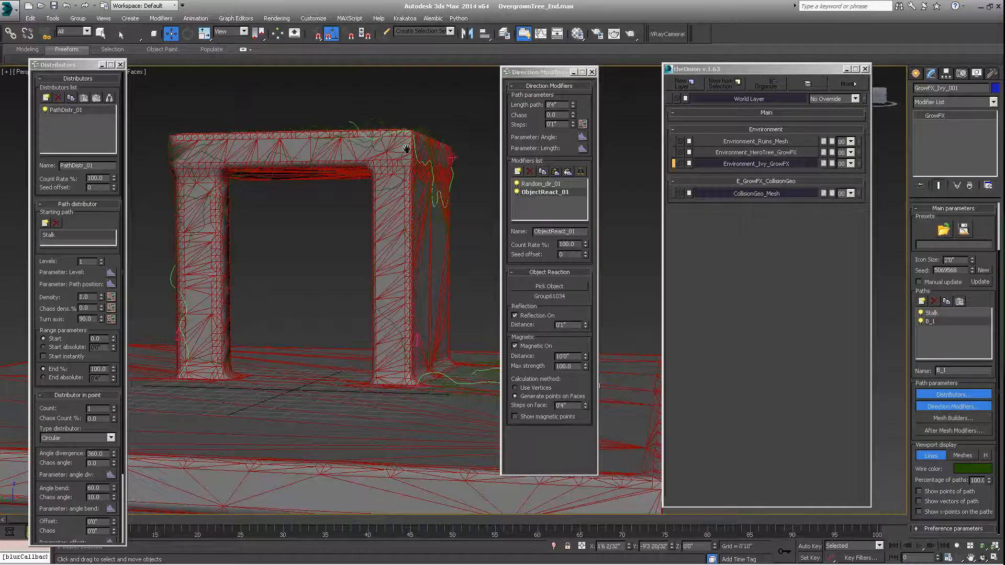
key(shift+z)
key(shift+z)
middle_drag(438, 222, 426, 234)
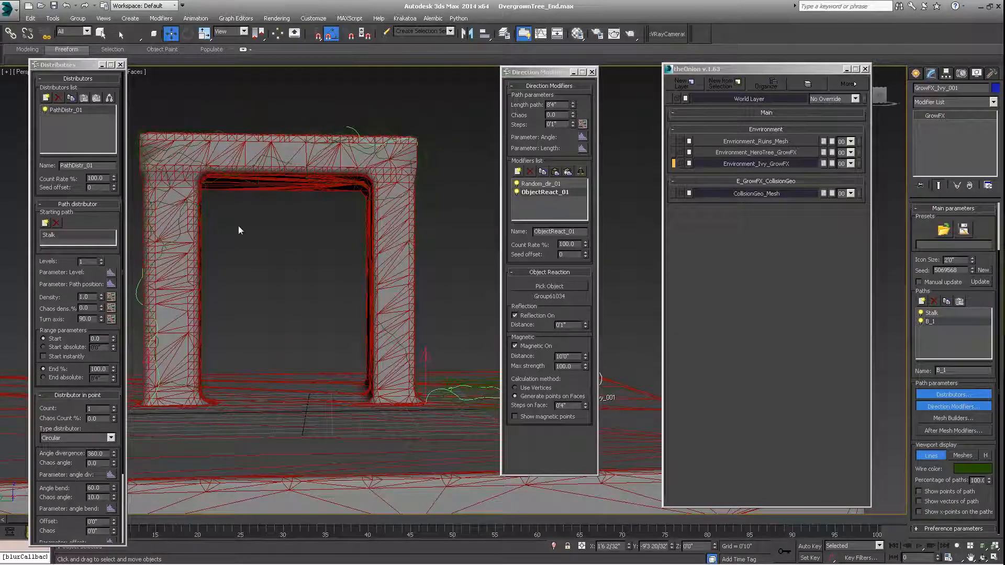
- Set the B_1 Object reaction's reflection Distance to 0'0 16/32" and check the ivy around the ruins
double_click(576, 325)
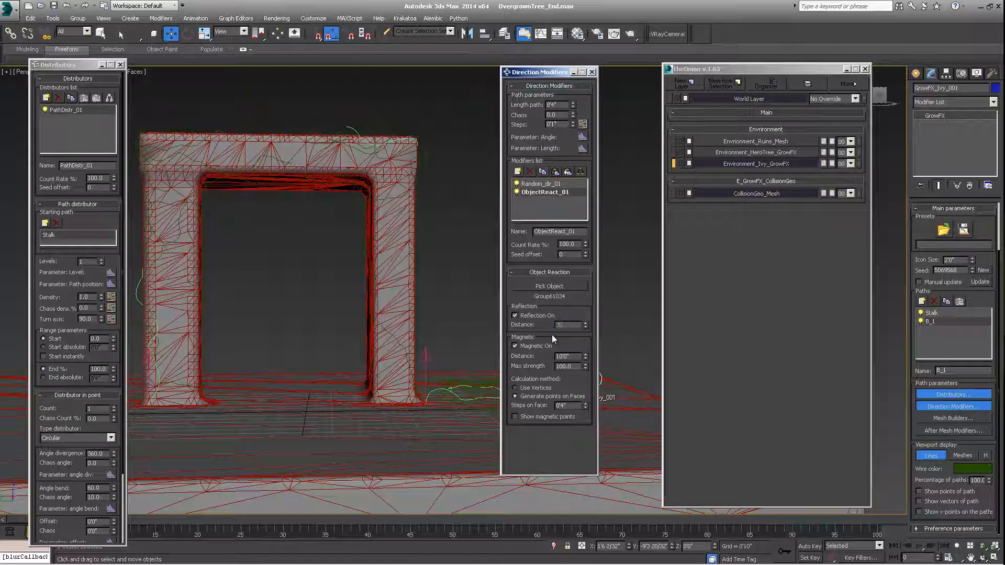
key(Return)
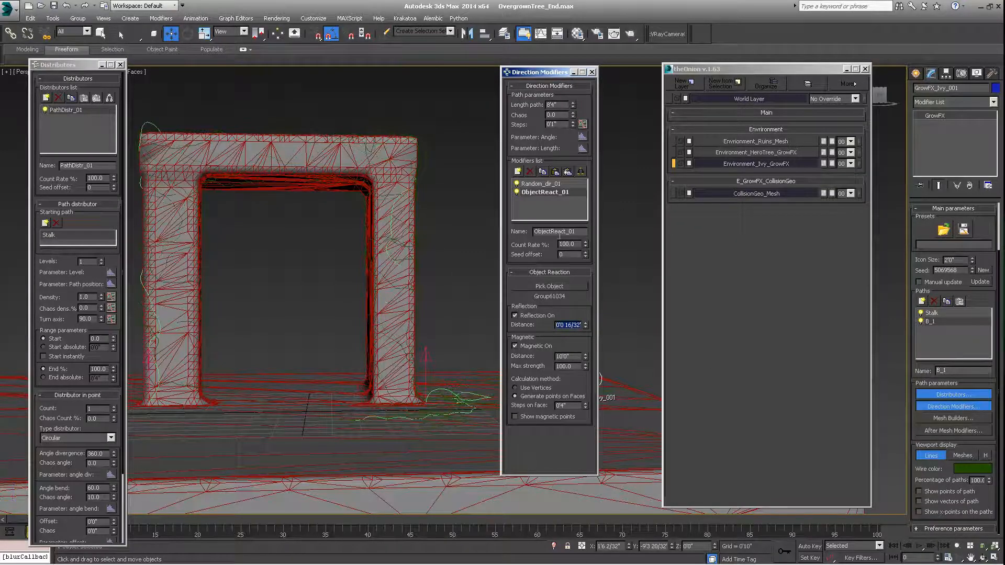
middle_drag(387, 300, 343, 301)
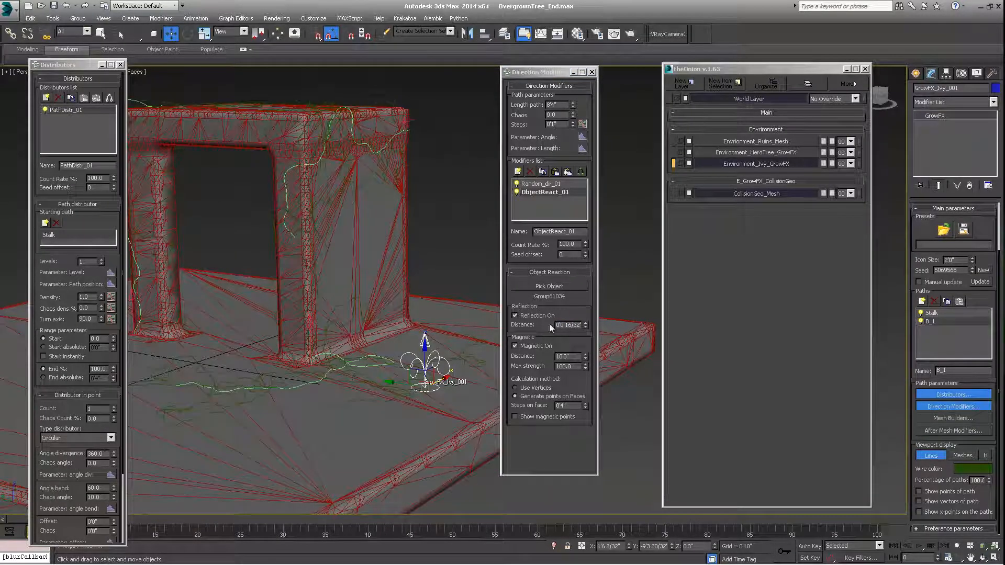
- Try a reflection Distance of 2'0" on the B_1 Object reaction and check the ivy around the ruins
drag(557, 325, 581, 325)
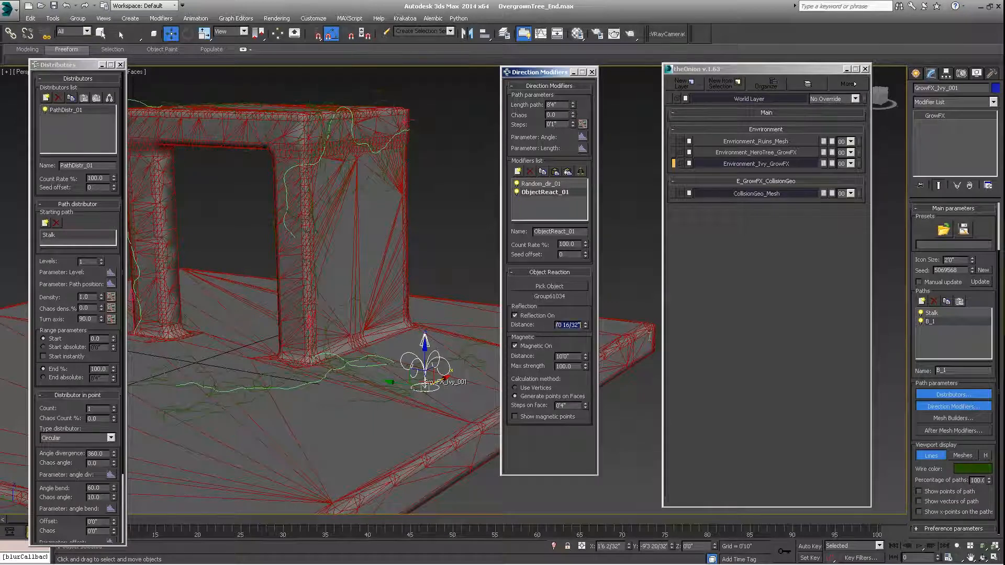
key(BackSpace)
text(2)
key(Return)
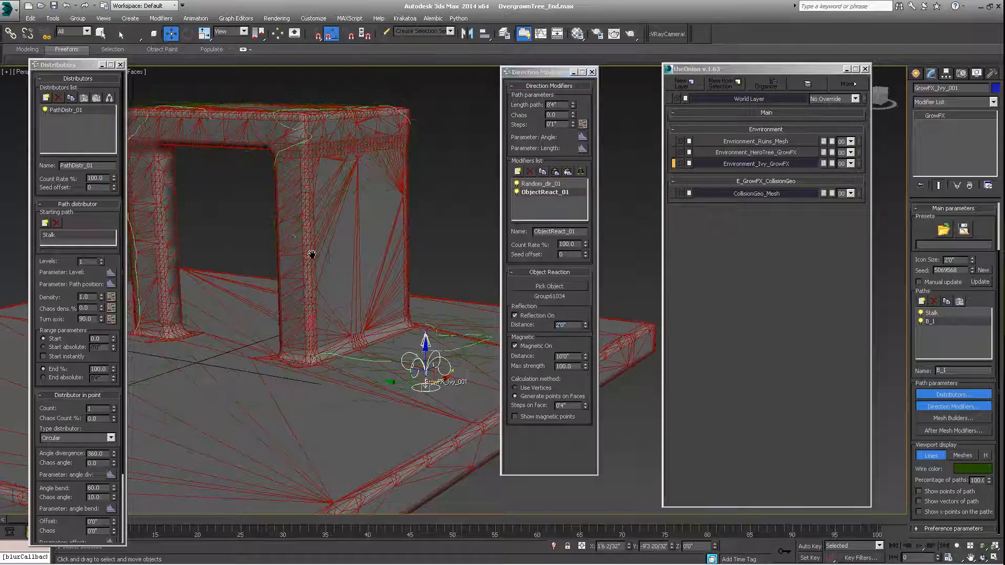
alt+middle_drag(309, 254, 352, 285)
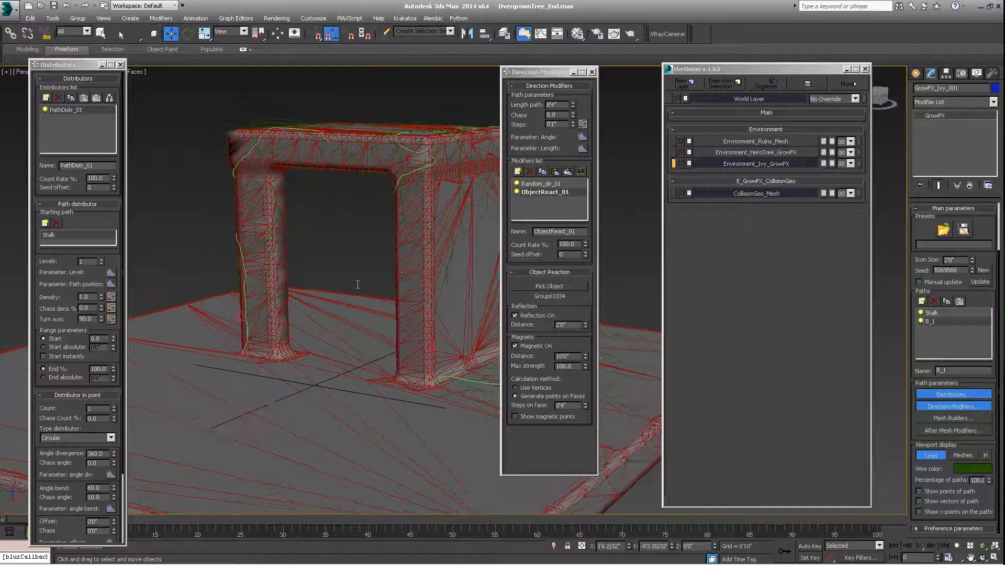
- Set the Strength of the Stalk path's Vector direction modifier to 50.0 and check the stalks around the ruins
click(931, 312)
click(537, 193)
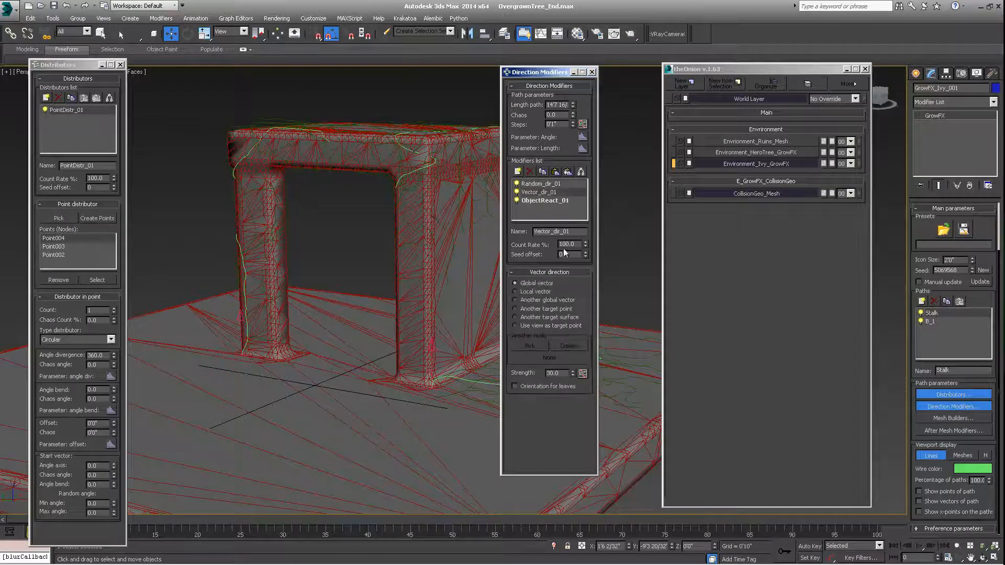
text(50)
key(Return)
alt+middle_drag(309, 235, 392, 376)
alt+middle_drag(417, 414, 341, 390)
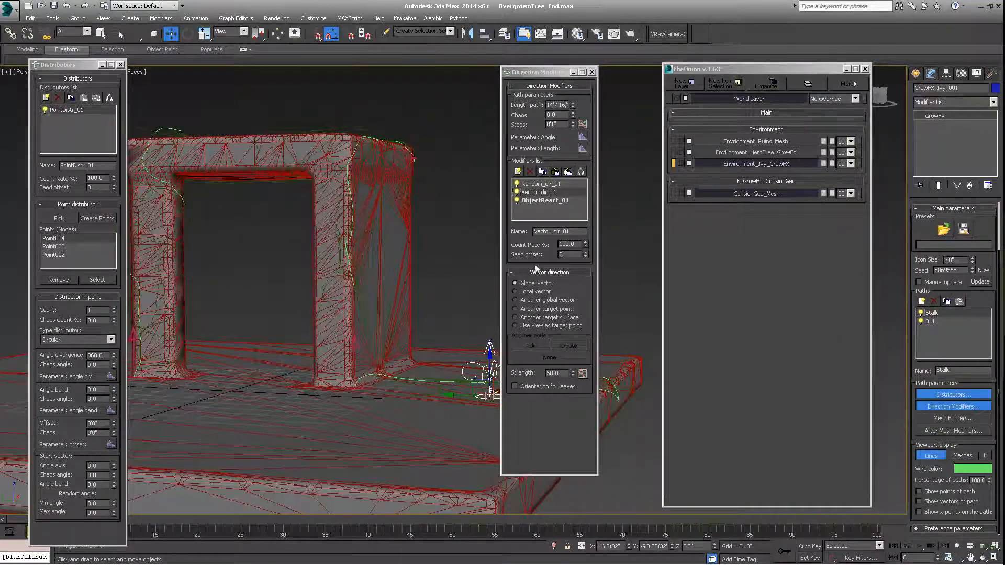
- Try a reflection Distance of 1 on the Stalk path's Object reaction, and settle on 0'2"
click(583, 201)
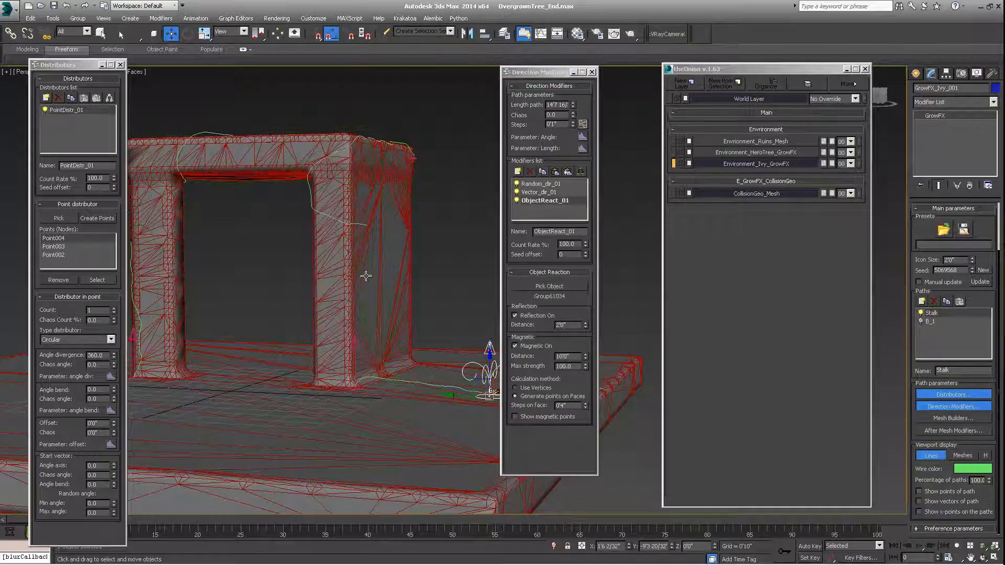
scroll(367, 272, up, 4)
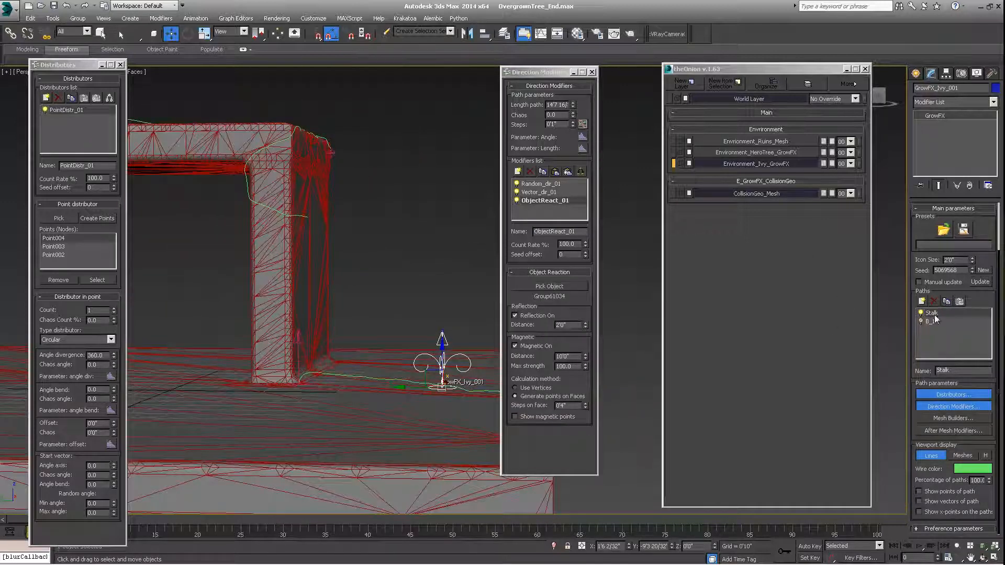
mouse_move(401, 305)
middle_down()
mouse_move(394, 288)
mouse_move(398, 303)
middle_up()
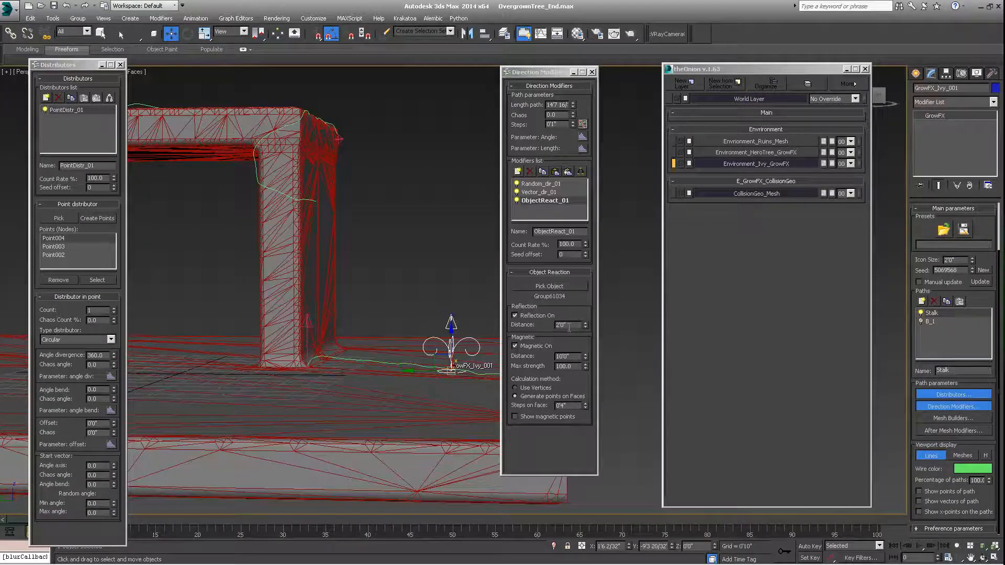
drag(569, 326, 550, 330)
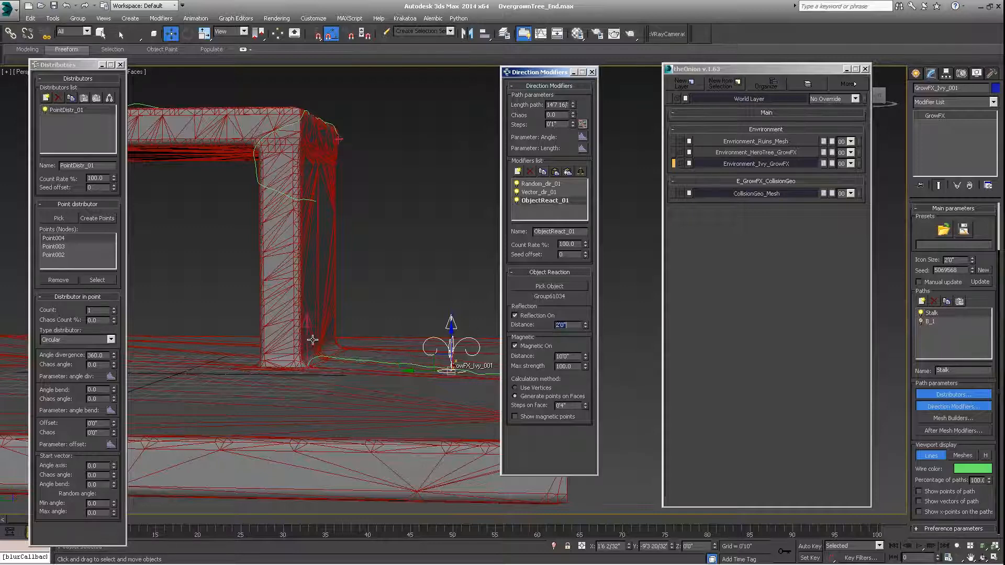
text(1)
key(Return)
double_click(581, 328)
key(BackSpace)
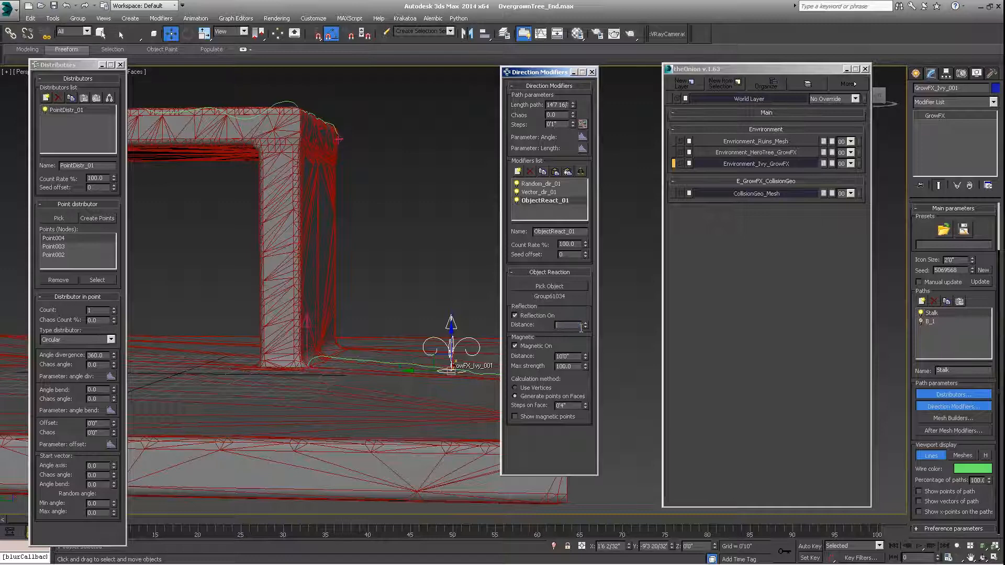
text(2)
key(Return)
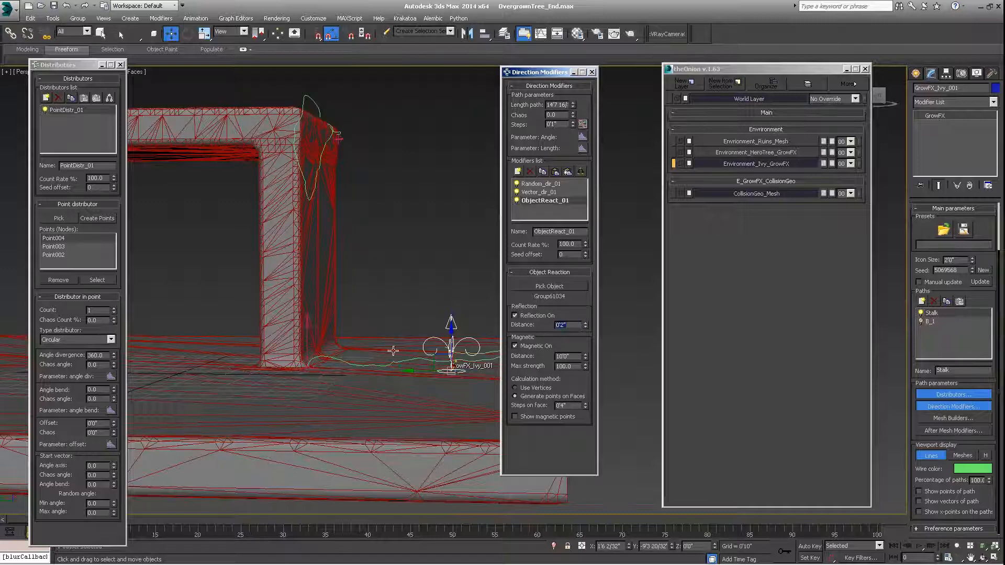
- Set the Stalk Object reaction's Steps on face to 0'5", check the stalks on the pillars, and switch the B_1 branches back on
click(576, 356)
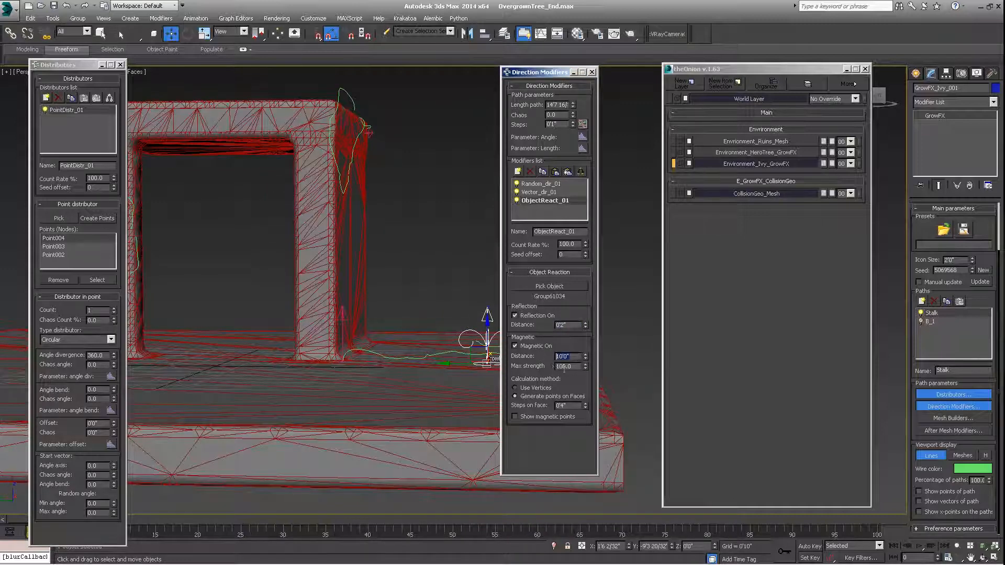
click(571, 406)
alt+middle_drag(476, 403, 358, 382)
scroll(431, 305, up, 3)
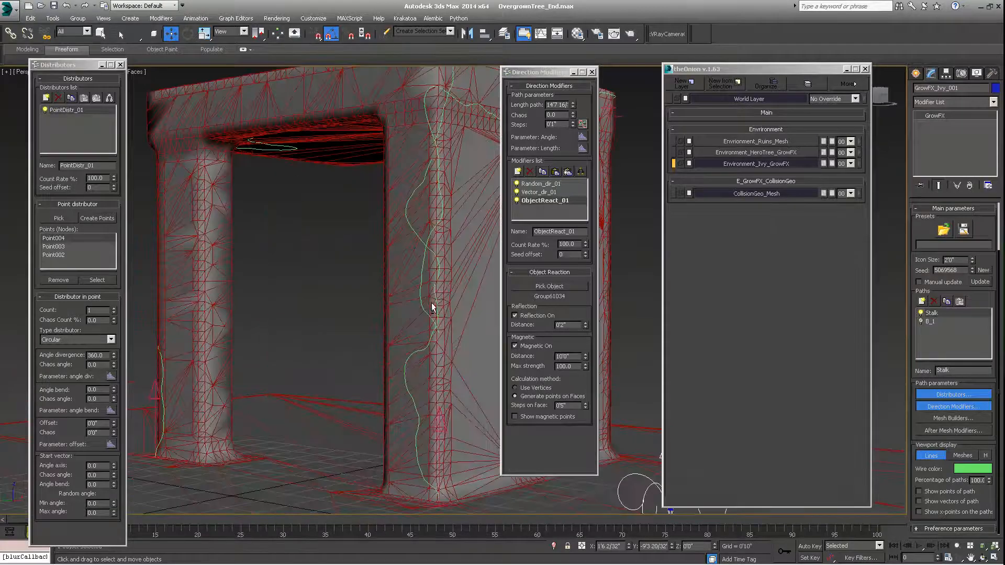
alt+middle_drag(431, 305, 467, 283)
scroll(395, 305, down, 4)
alt+middle_drag(395, 305, 458, 331)
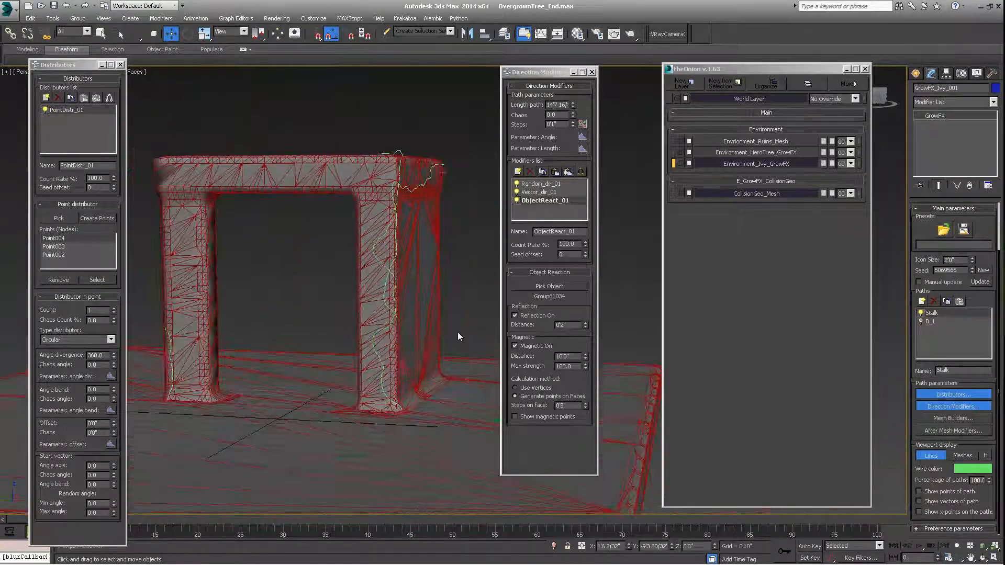
click(929, 321)
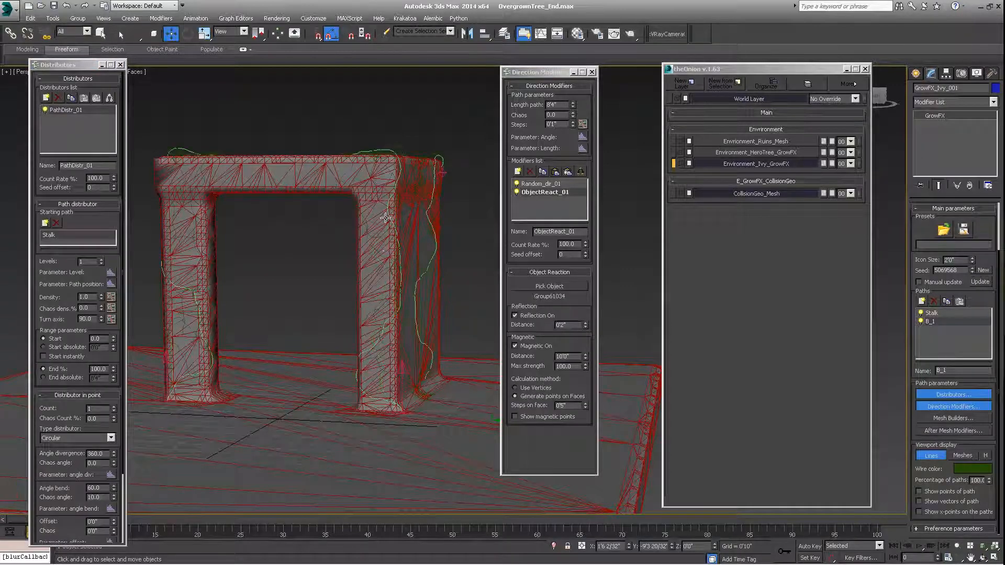
alt+middle_drag(380, 271, 410, 291)
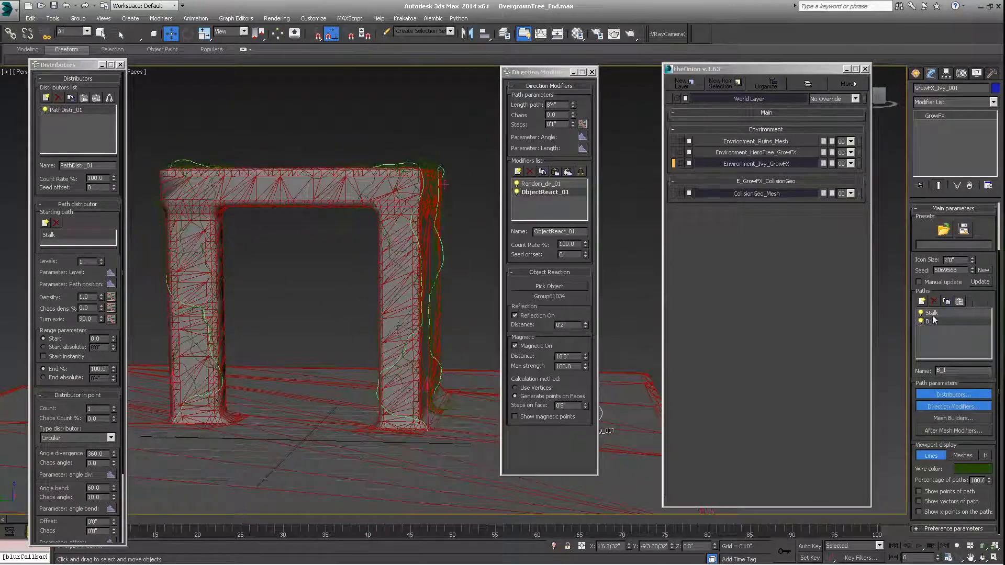
- Add a new path to the ivy and name it B_2
click(922, 301)
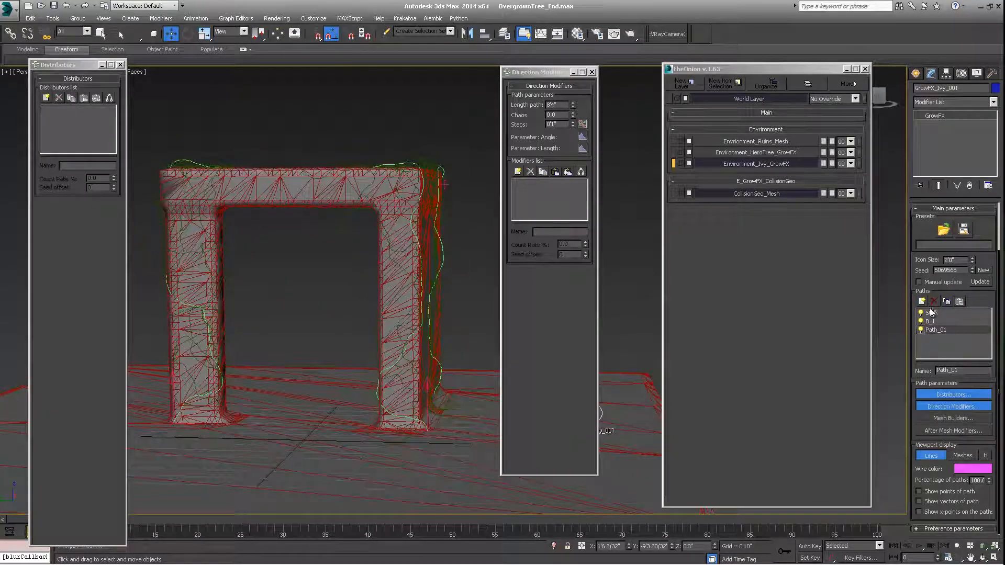
click(966, 369)
text(B_2)
key(Return)
alt+middle_drag(441, 338, 409, 358)
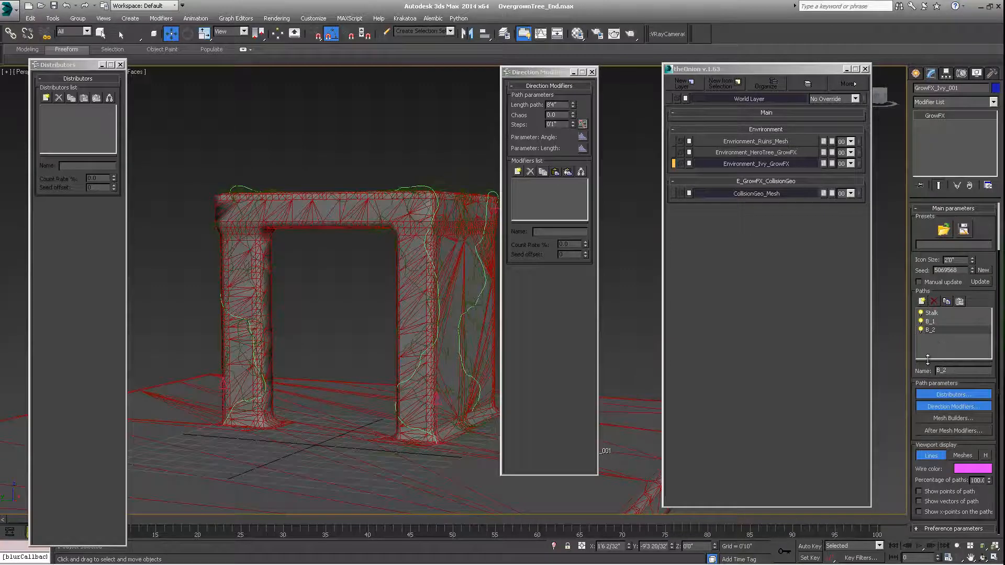
middle_drag(375, 335, 413, 309)
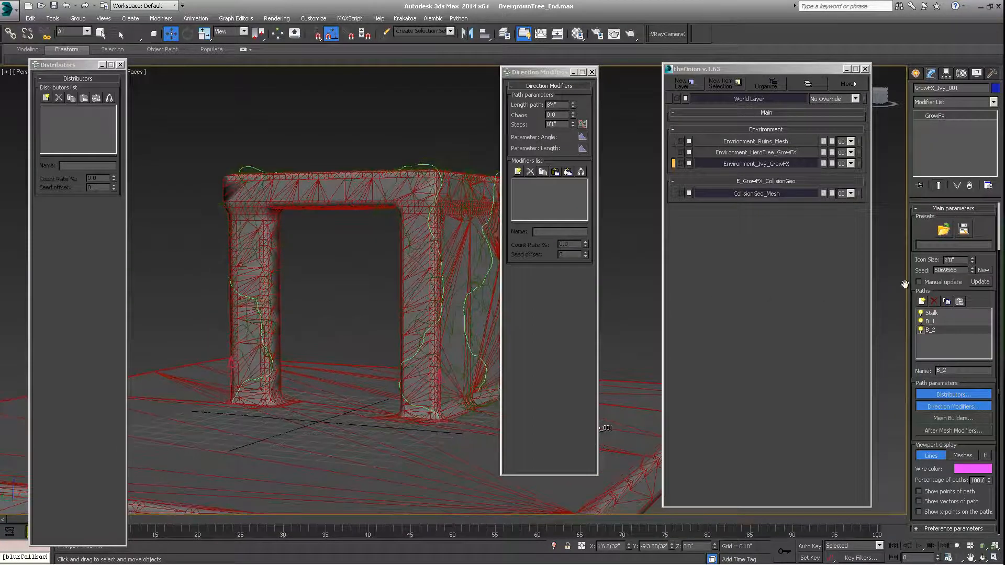
click(922, 302)
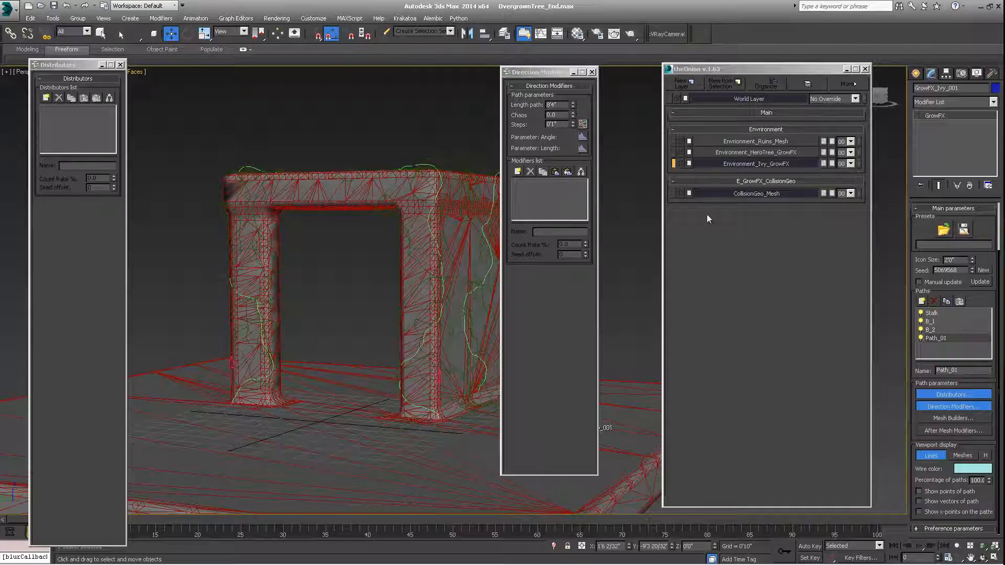
click(934, 301)
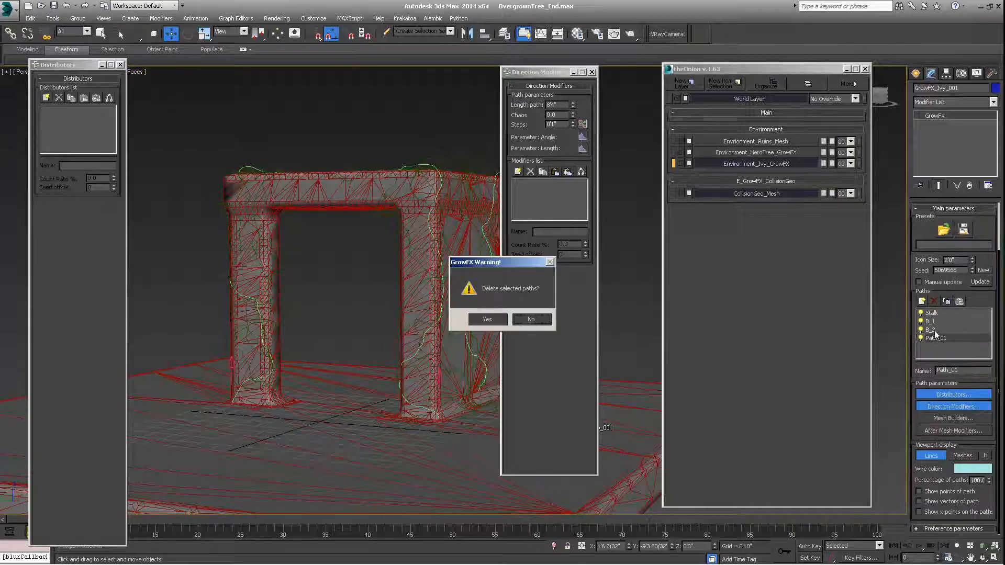
click(487, 319)
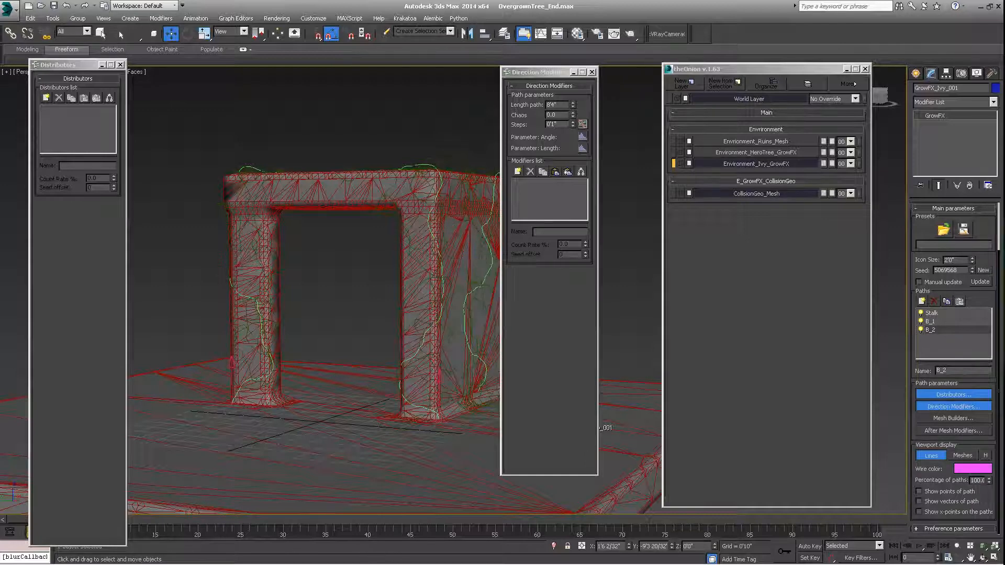
- Add a Path distributor to B_2 with B_1 as its starting path
mouse_move(217, 549)
alt+middle_drag(373, 269, 451, 168)
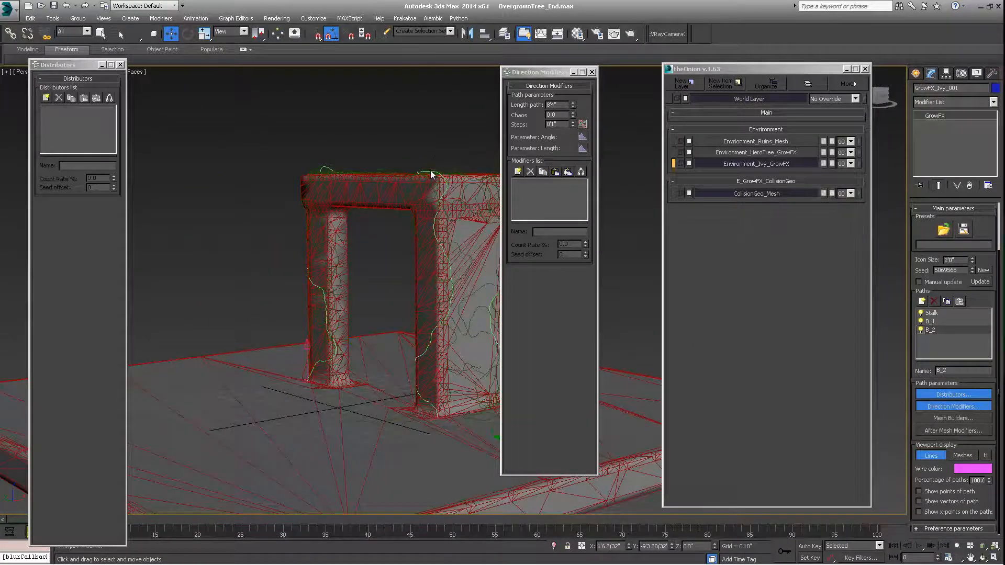
alt+middle_drag(438, 244, 478, 208)
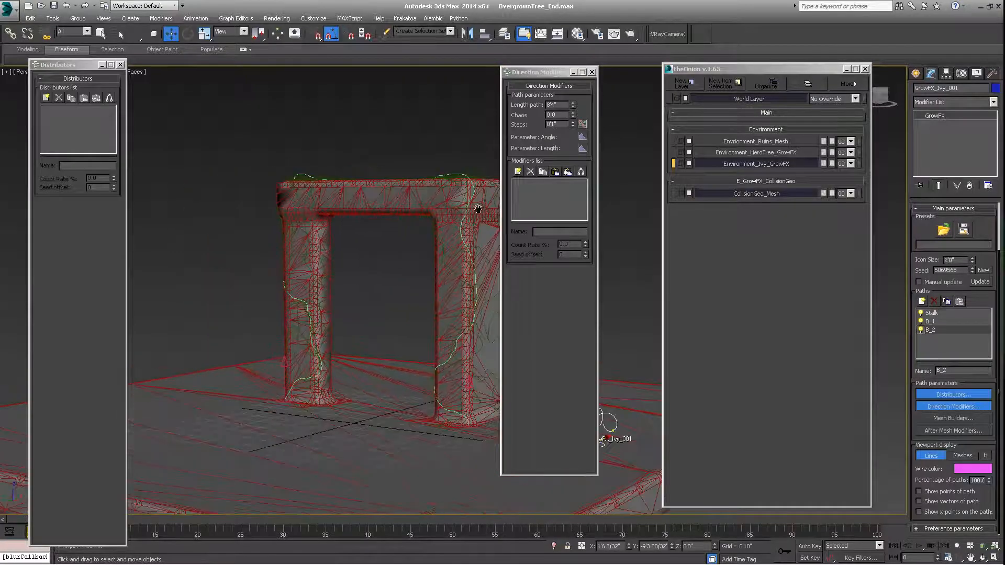
alt+middle_drag(419, 295, 902, 336)
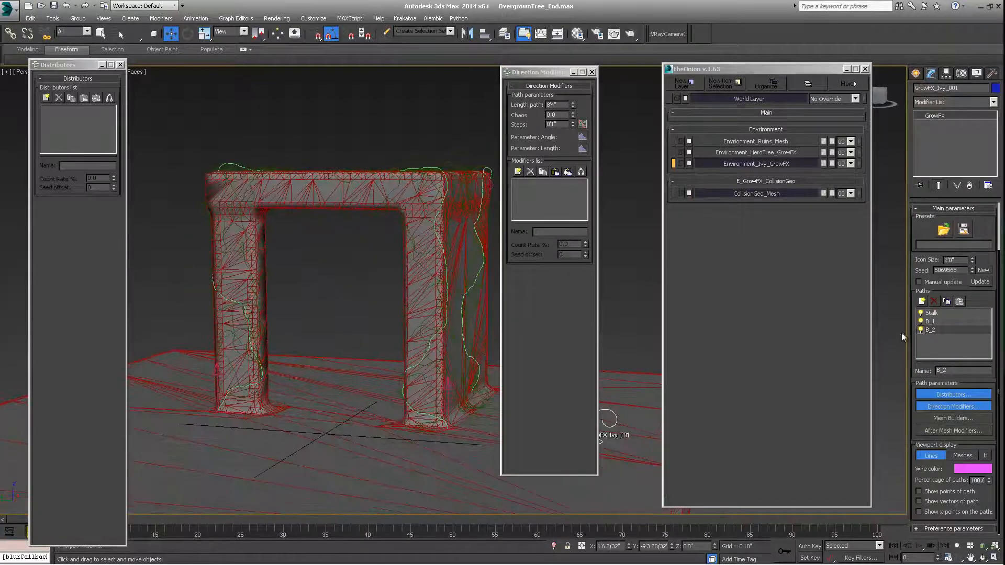
click(46, 98)
click(451, 254)
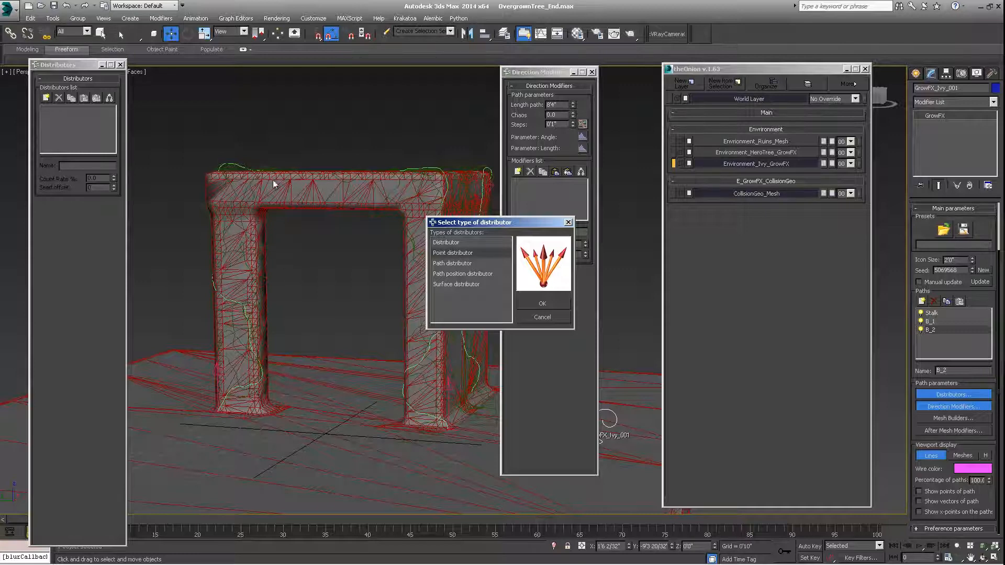
drag(475, 222, 555, 204)
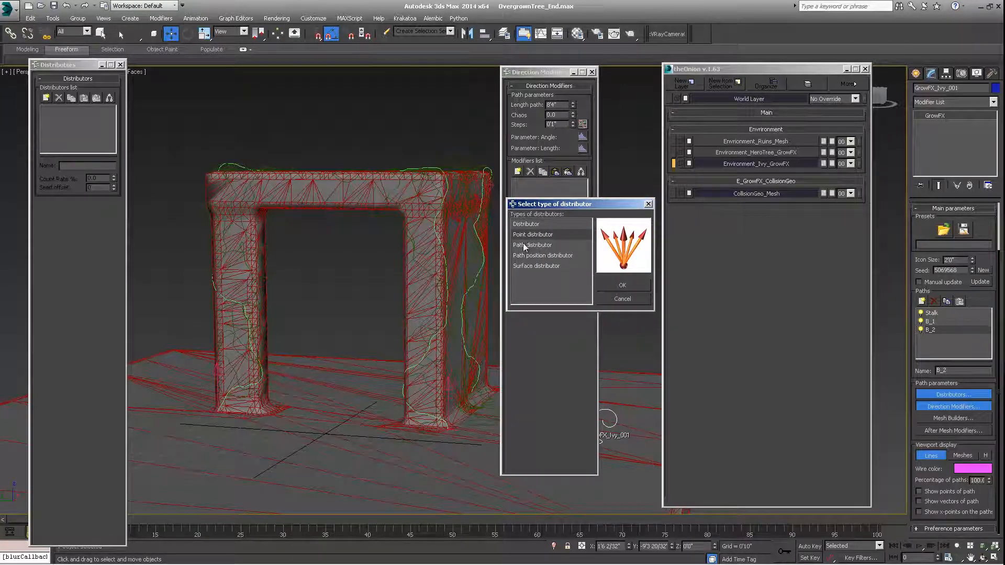
click(524, 243)
click(622, 286)
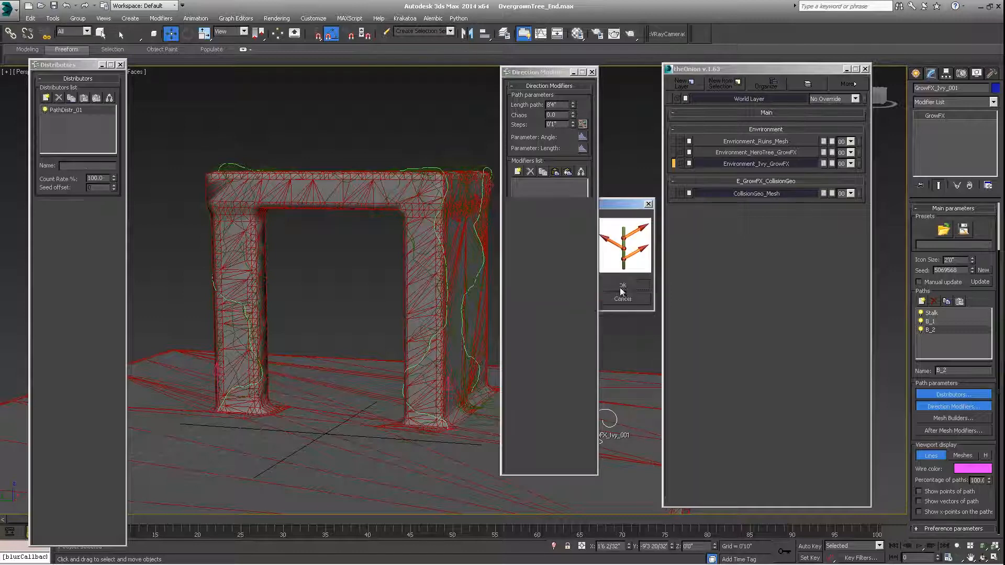
click(45, 223)
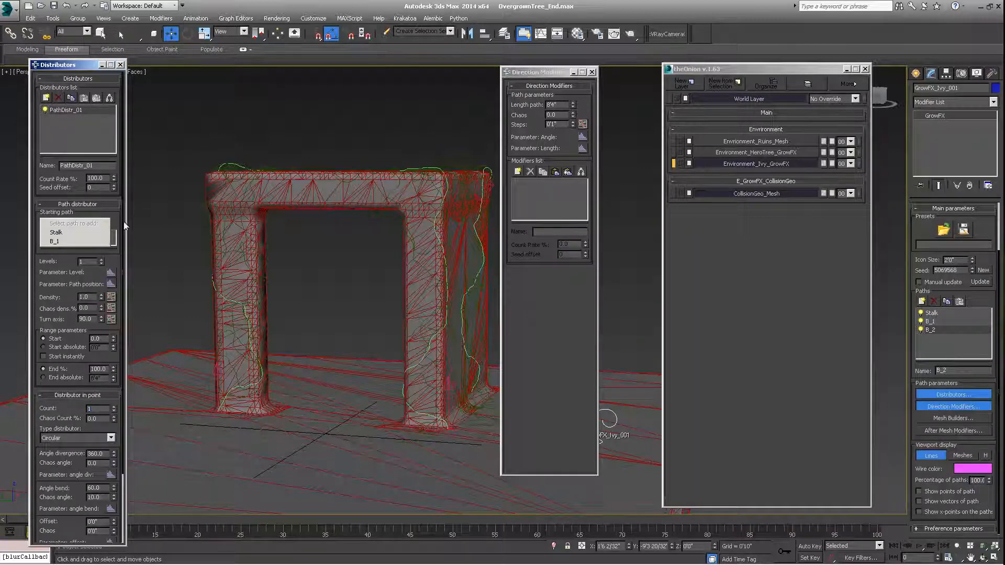
click(61, 231)
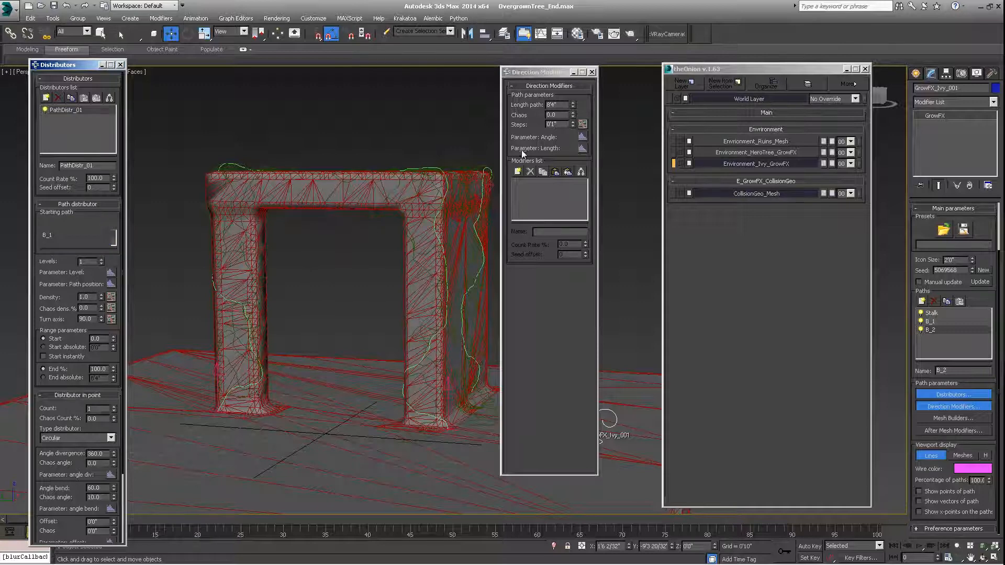
- Add a Random direction modifier to B_2 and paste in an instance of the existing Object reaction
click(518, 172)
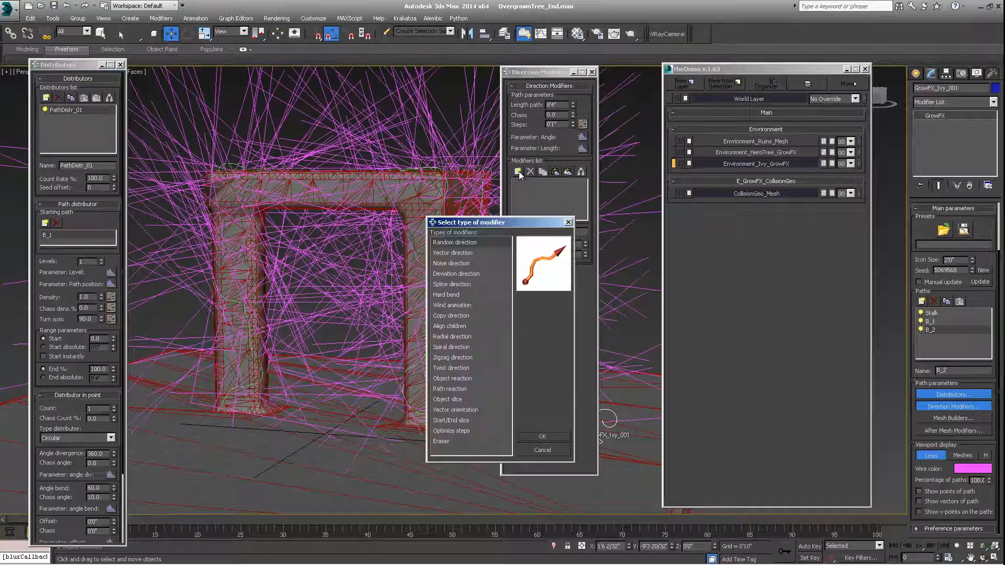
click(543, 436)
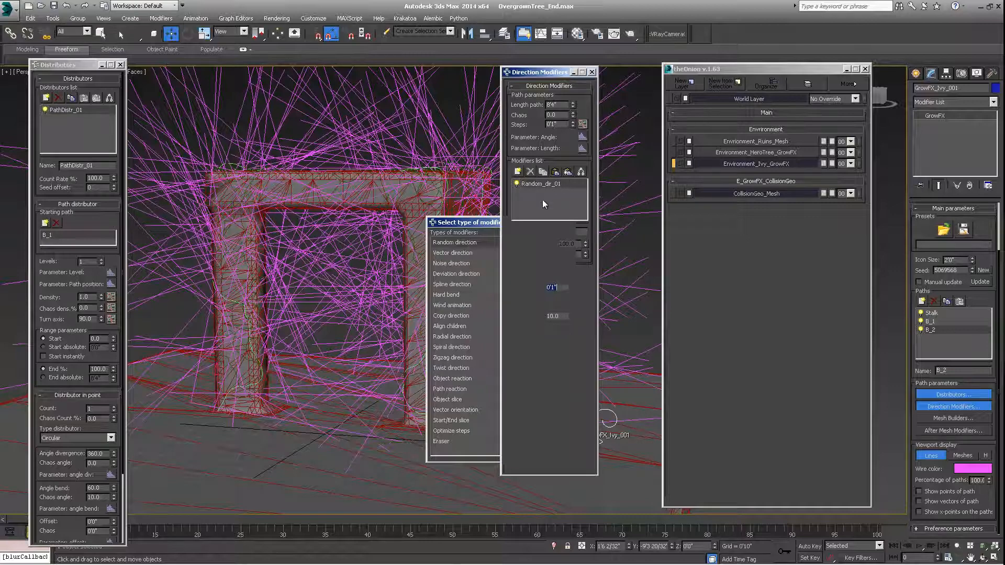
click(568, 171)
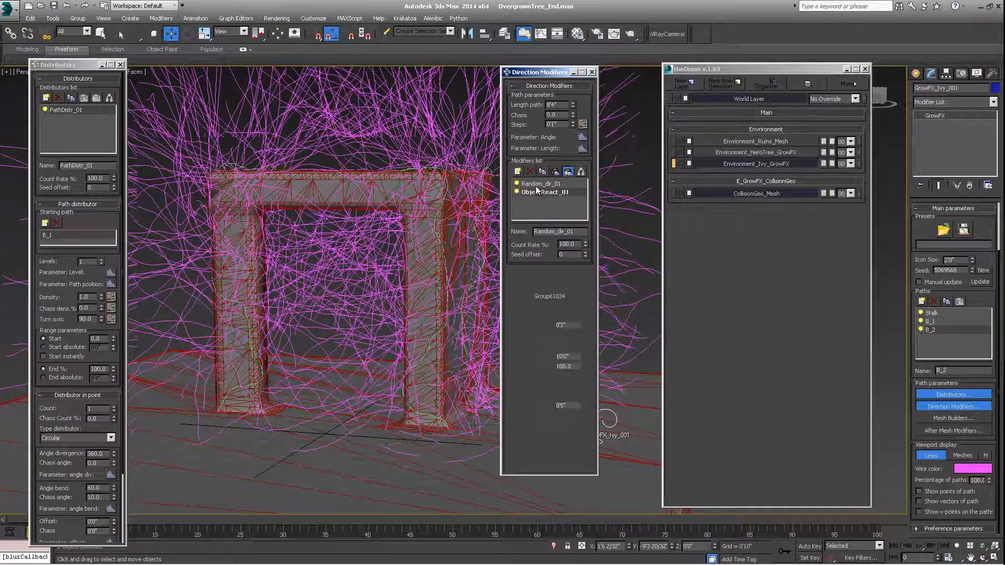
- Set the Length path of B_2 to 4'0"
double_click(561, 104)
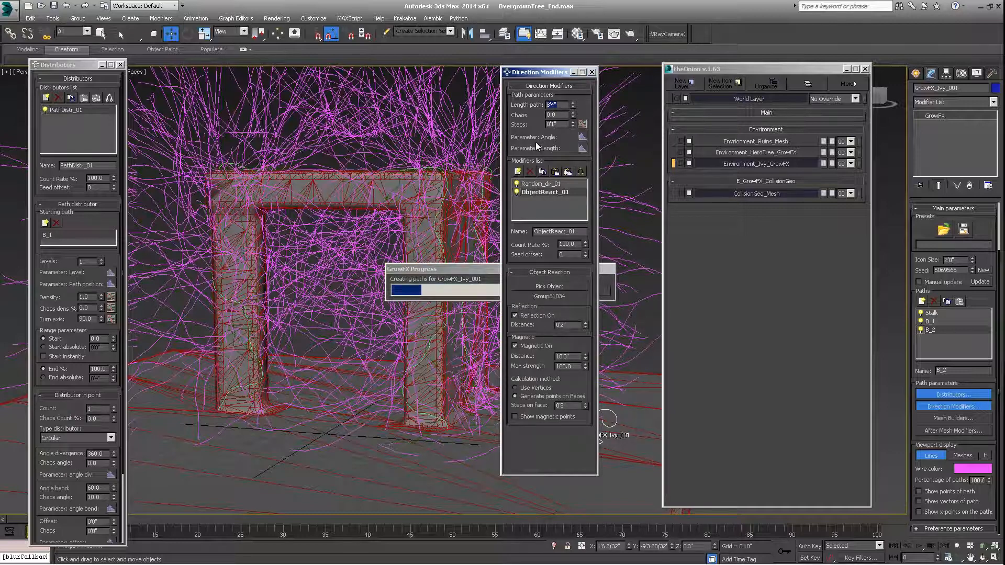
text(4)
key(Return)
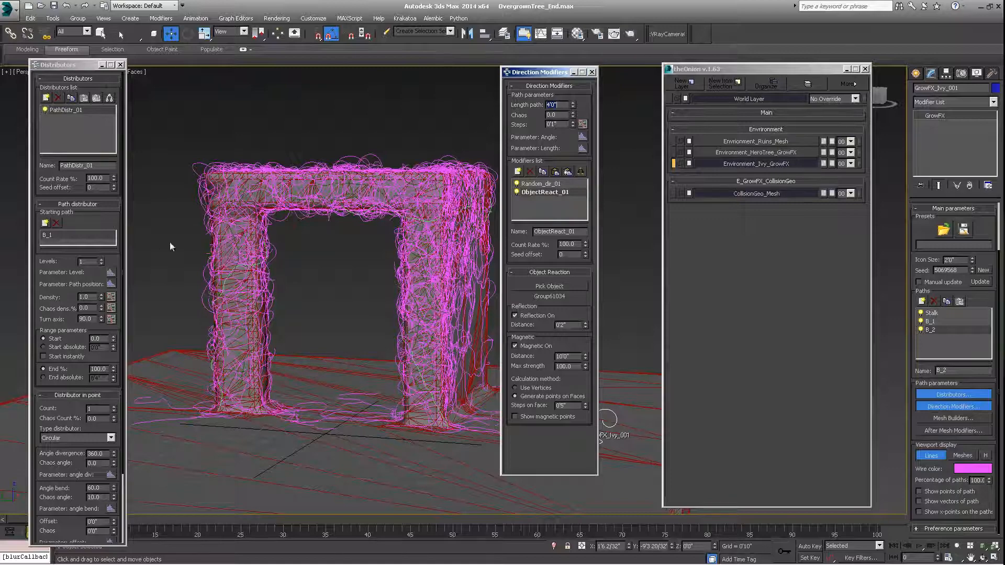
- Set the B_2 path's Steps to 0'2" and its Chaos to 50
click(22, 163)
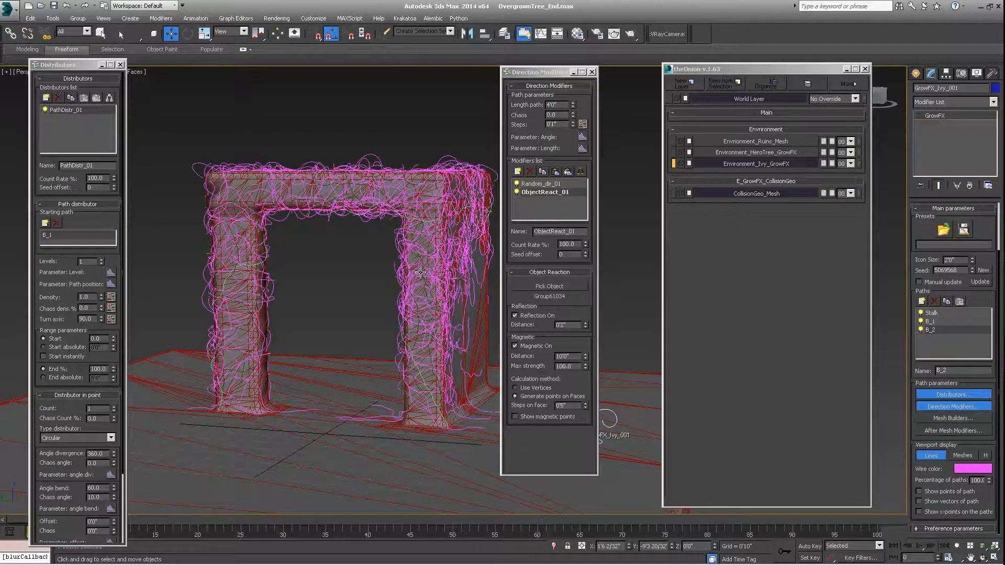
alt+middle_drag(427, 274, 343, 292)
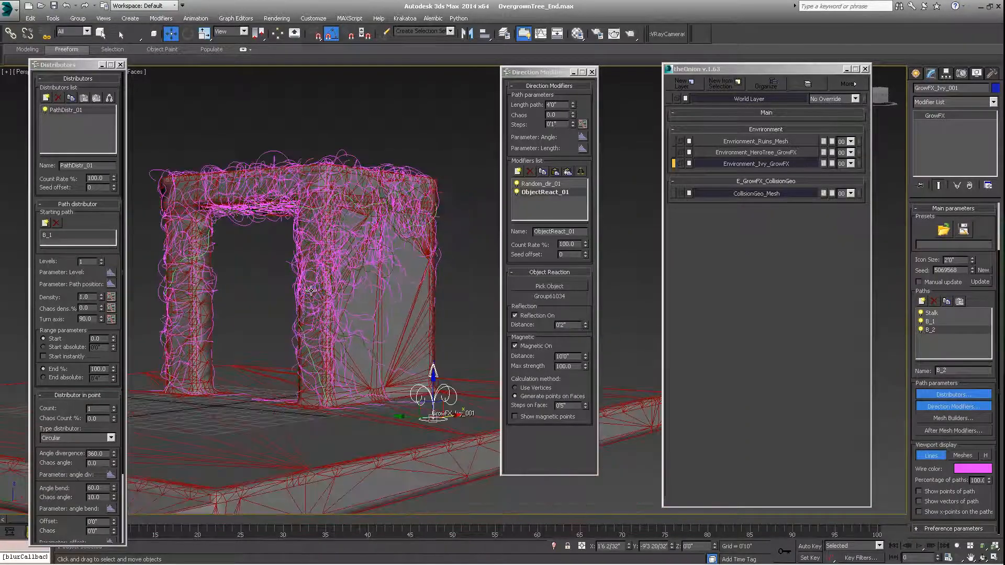
double_click(551, 125)
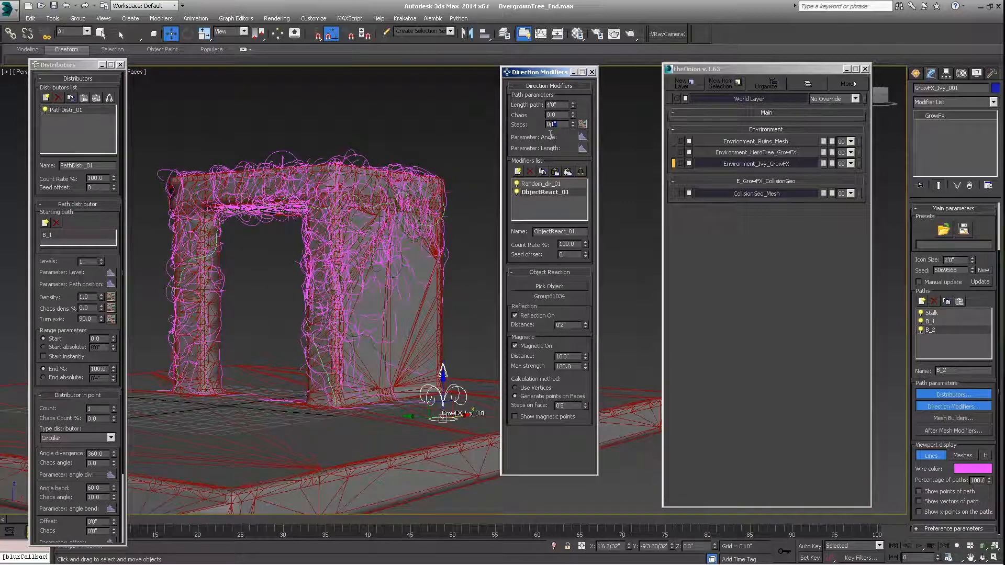
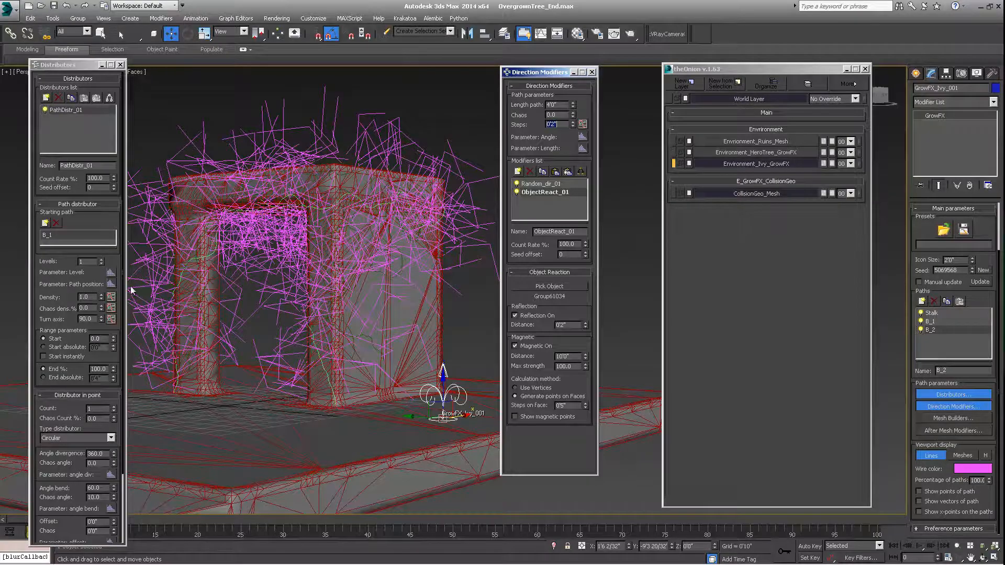
double_click(556, 115)
text(50.0)
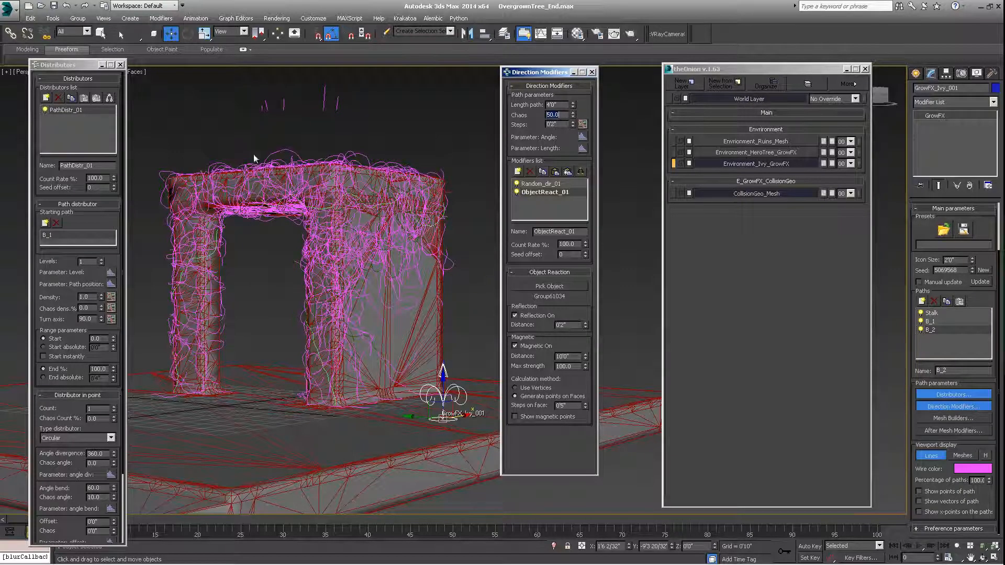
alt+middle_drag(321, 231, 461, 235)
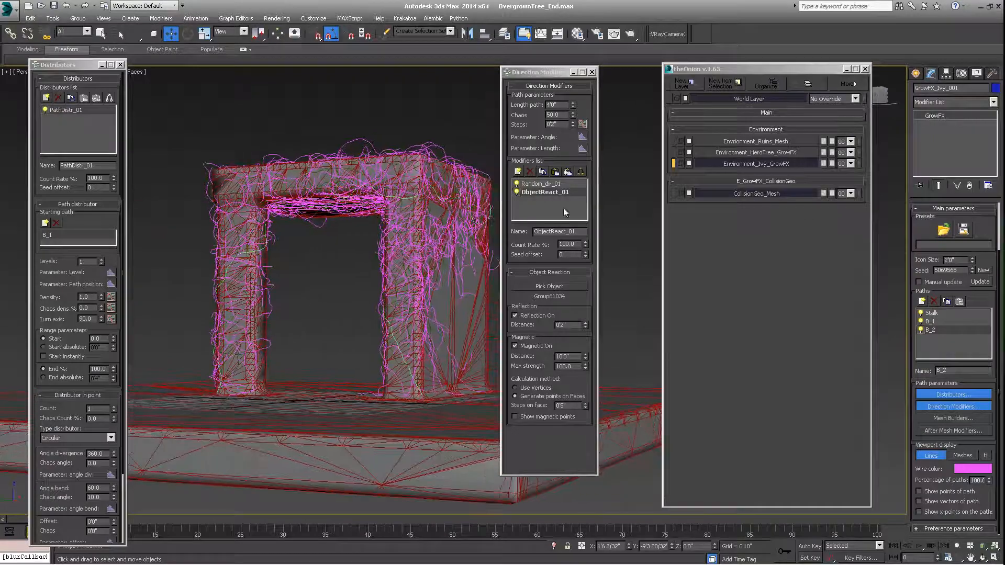
- Make B_2's instanced Object reaction modifier unique and set its Steps on face to 0'7"
click(581, 172)
middle_drag(476, 256, 432, 258)
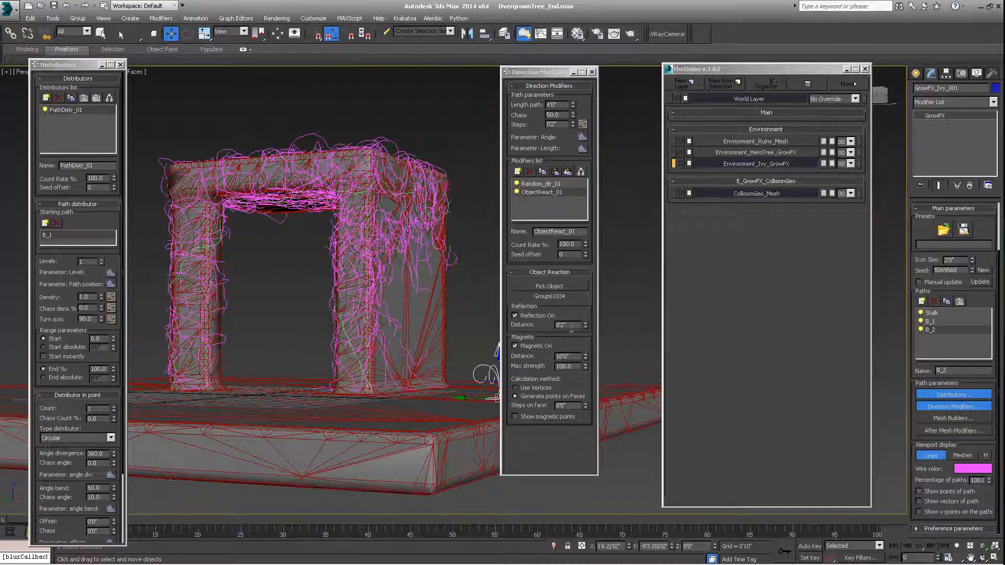
click(571, 404)
key(Return)
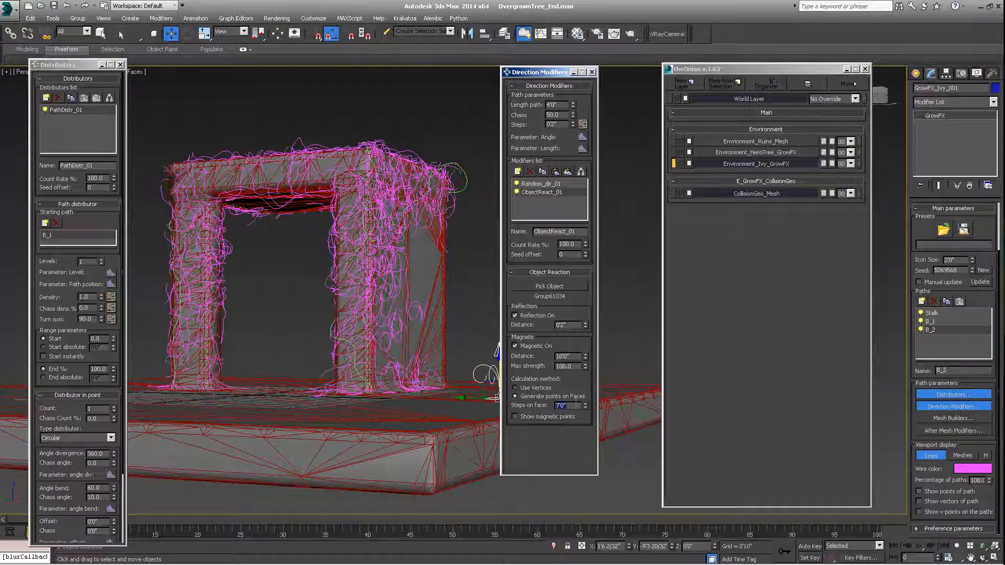
alt+middle_drag(338, 271, 404, 257)
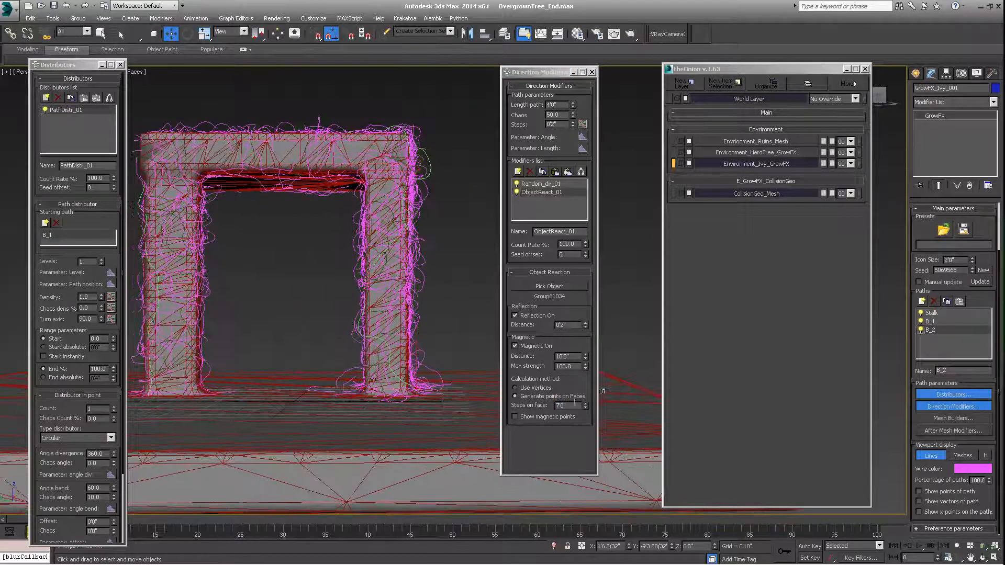
click(538, 410)
text(7)
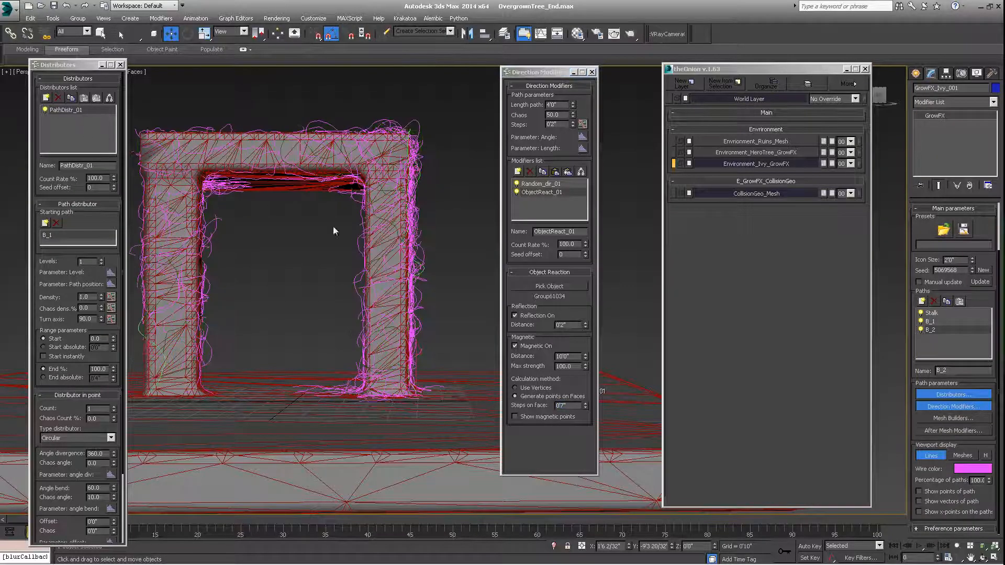
middle_drag(341, 234, 369, 242)
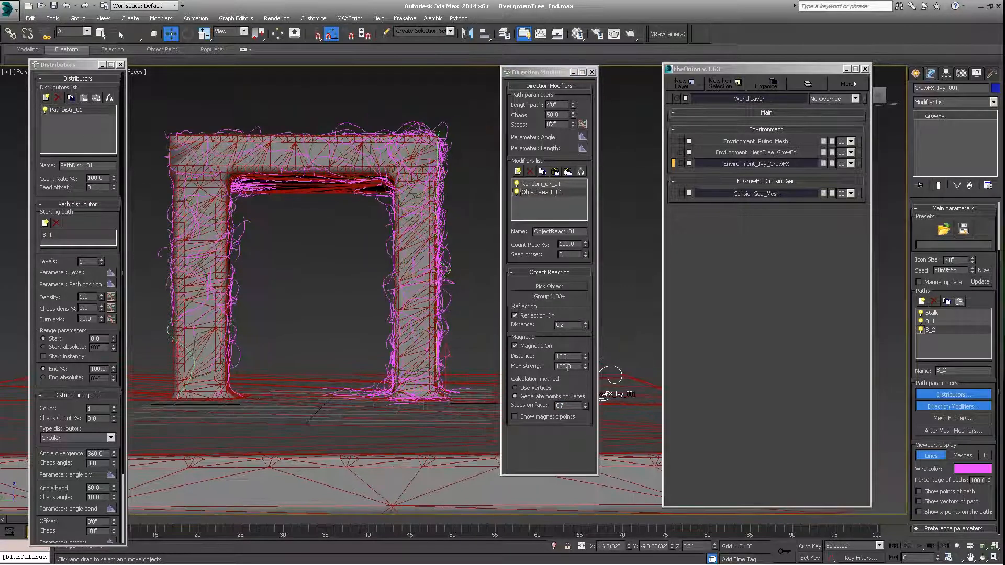
- Set the magnetic max strength of the B_2 path's object reaction modifier to 100
double_click(568, 366)
text(120)
key(Return)
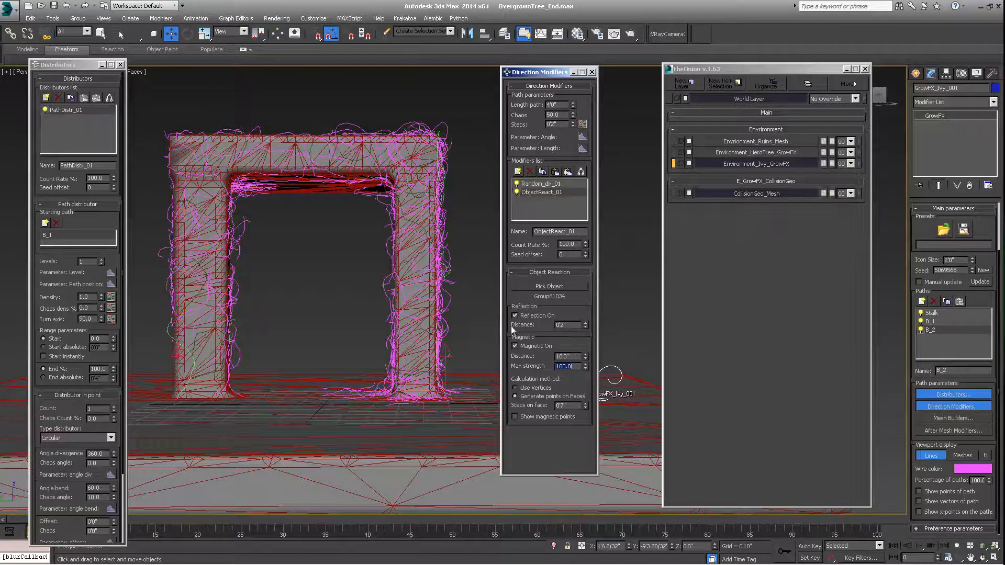
middle_drag(422, 240, 418, 254)
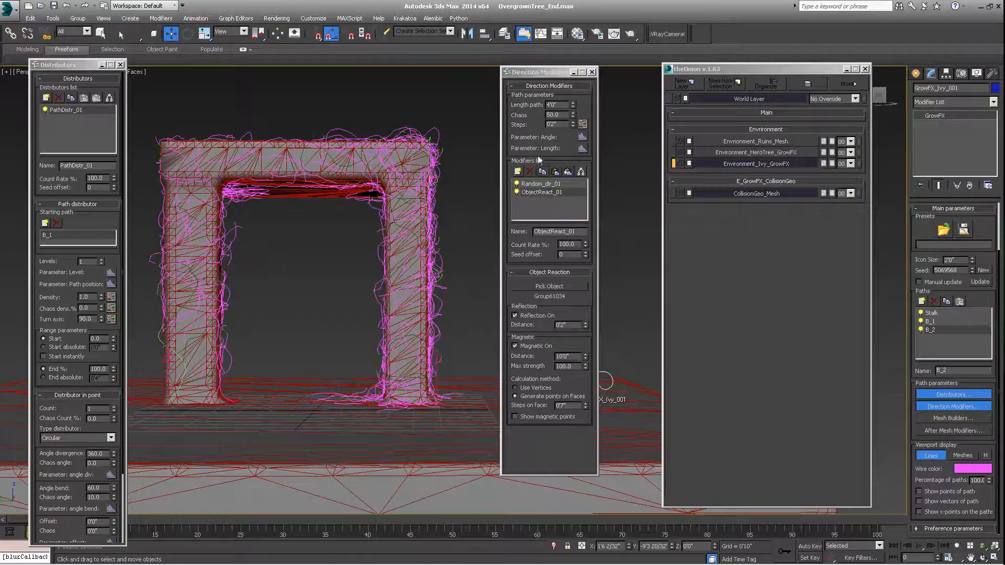
- Set the step length of the B_2 path to 0'1"
double_click(556, 124)
text(1)
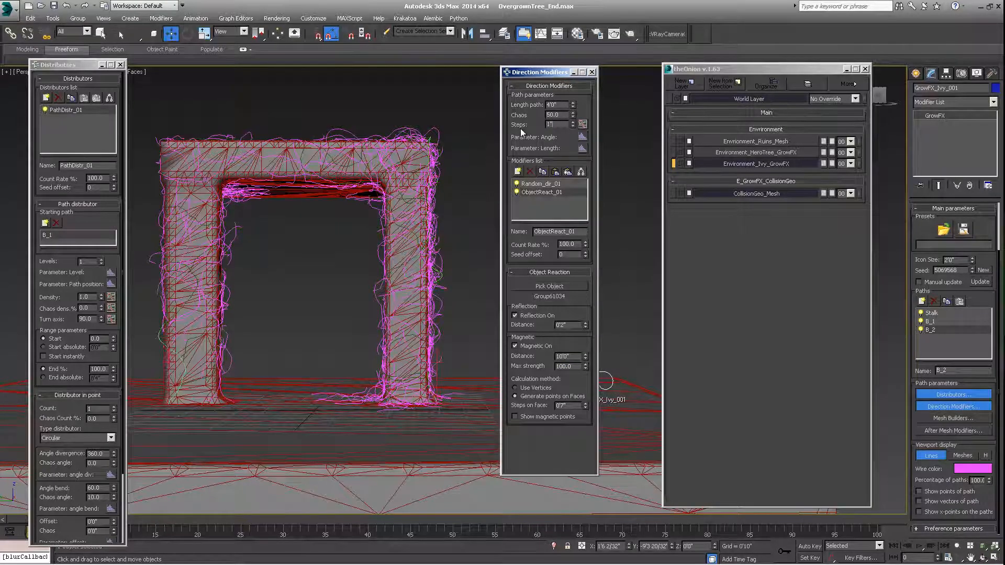
key(ctrl+z)
key(Return)
middle_drag(426, 205, 409, 247)
scroll(413, 224, up, 3)
scroll(411, 247, down, 6)
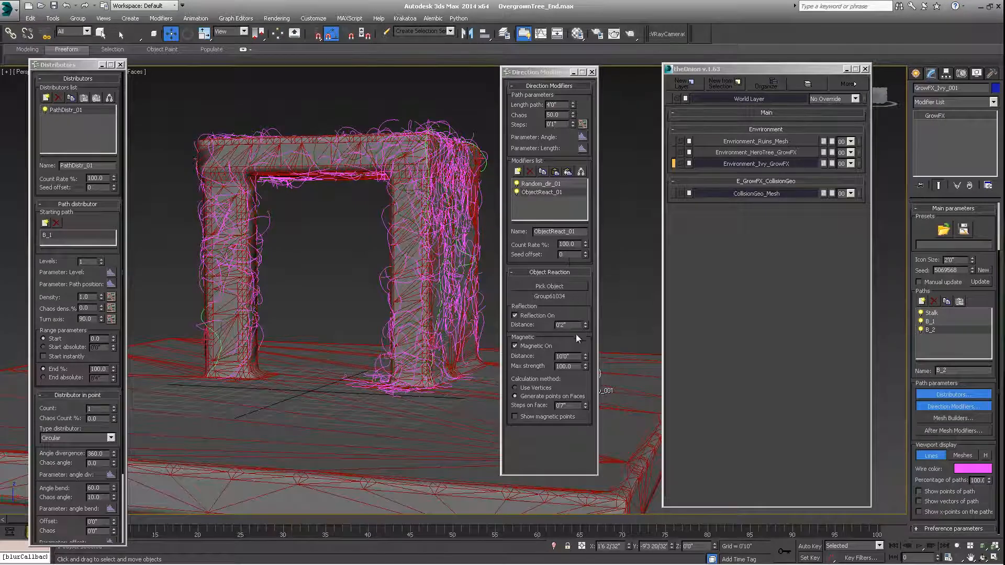
- Set the object reaction's magnetic max strength to 60
double_click(575, 366)
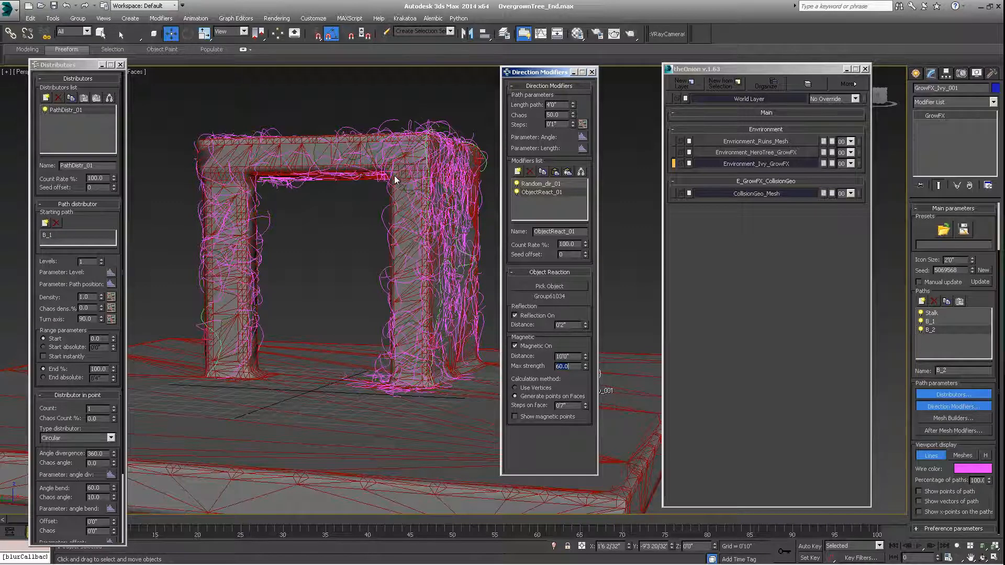
key(Return)
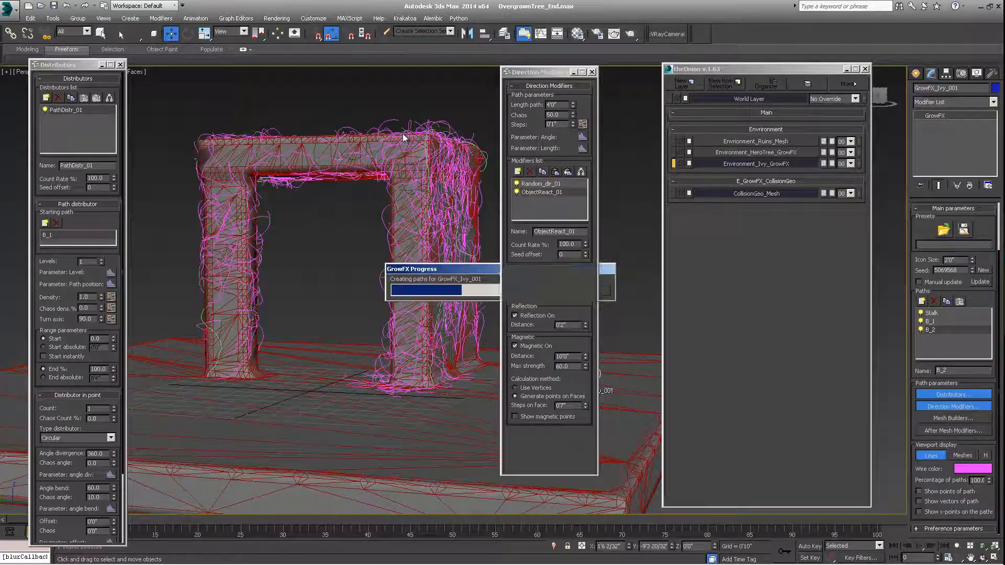
- Add a Vector direction modifier to the B_2 path and place it above the object reaction modifier
click(518, 172)
click(451, 252)
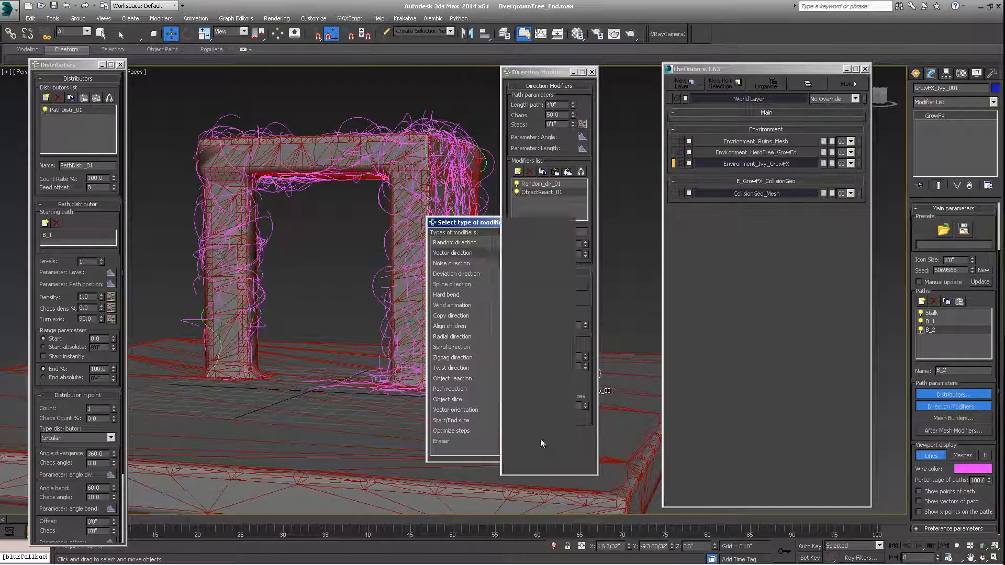
click(542, 437)
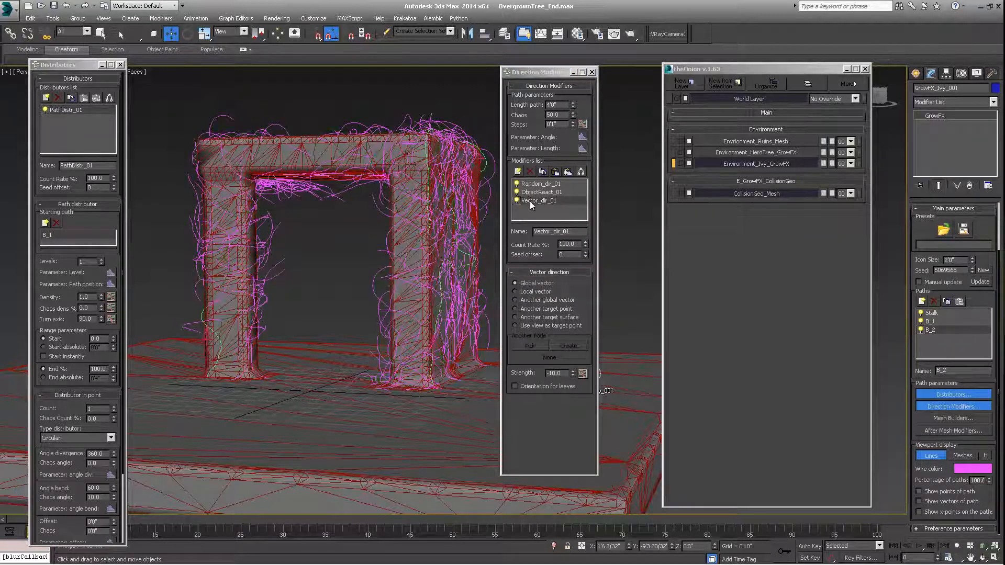
drag(530, 201, 530, 191)
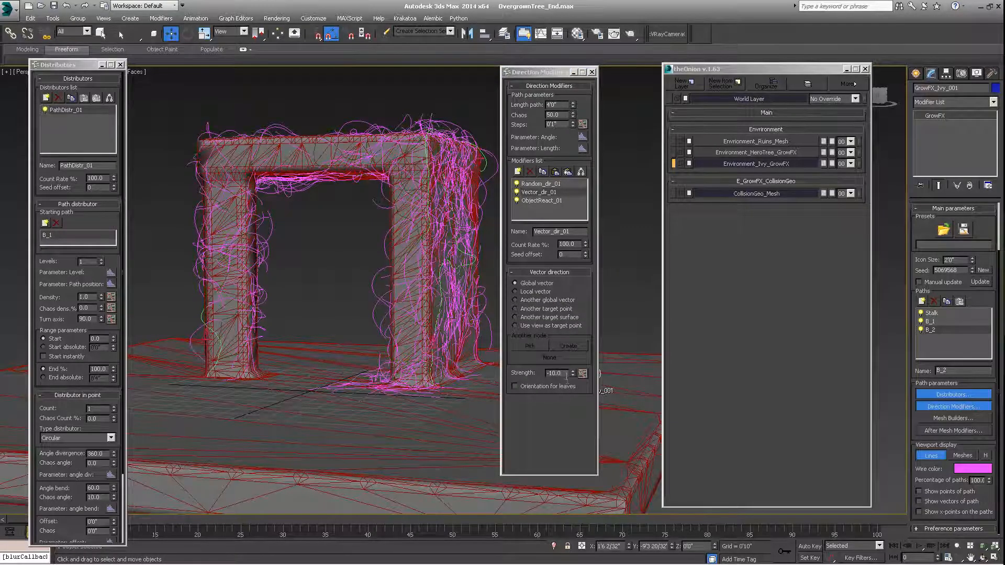
- Set the vector direction modifier's strength to -40
double_click(554, 372)
text(-)
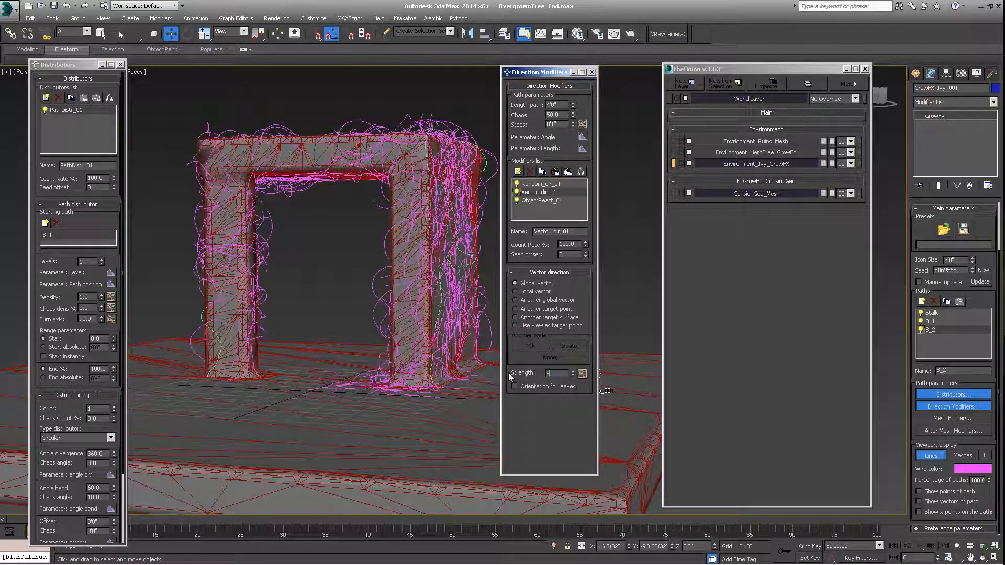
text(40)
key(Return)
mouse_move(407, 203)
middle_down()
mouse_move(379, 215)
mouse_move(390, 229)
mouse_move(422, 215)
middle_up()
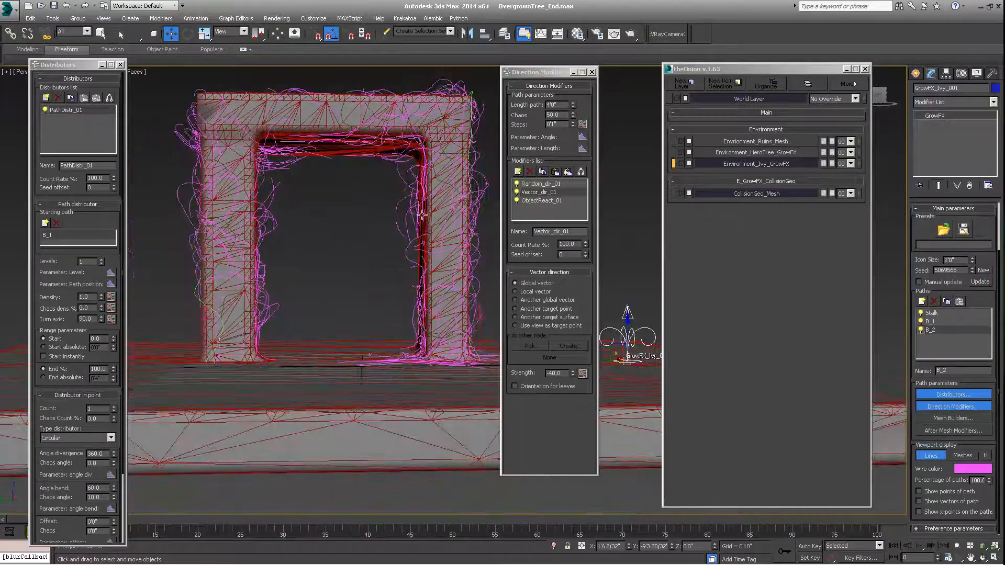
alt+middle_drag(240, 186, 317, 215)
scroll(342, 201, down, 3)
scroll(318, 215, up, 3)
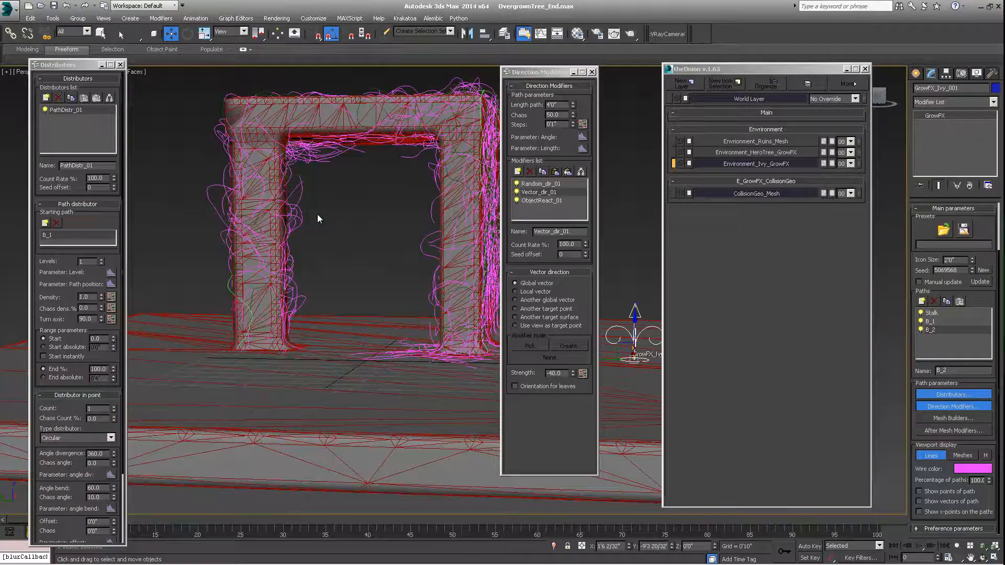
- Set the magnetic max strength of B_2's object reaction modifier to 90
click(537, 201)
drag(576, 368, 513, 368)
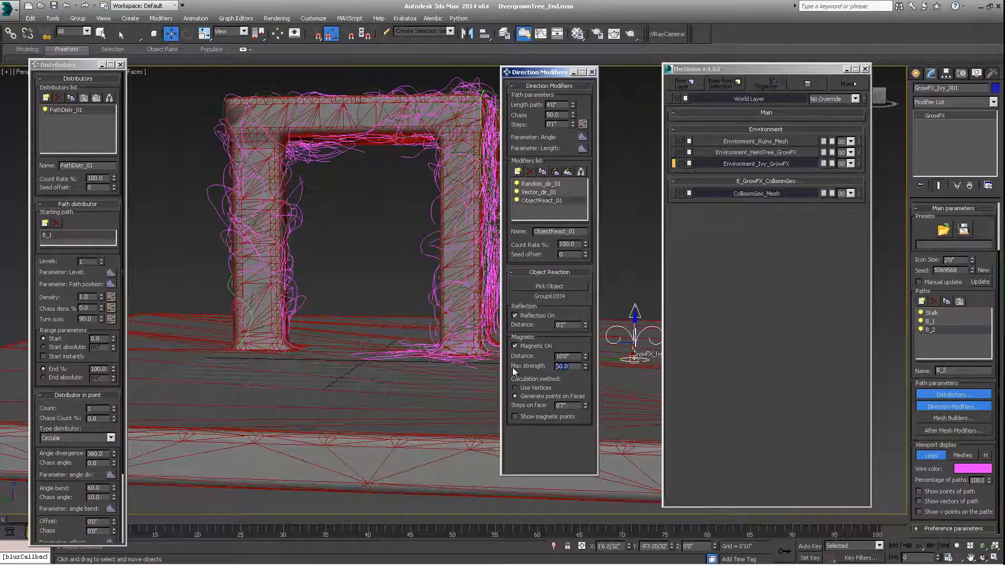
text(90.0)
middle_drag(474, 235, 342, 289)
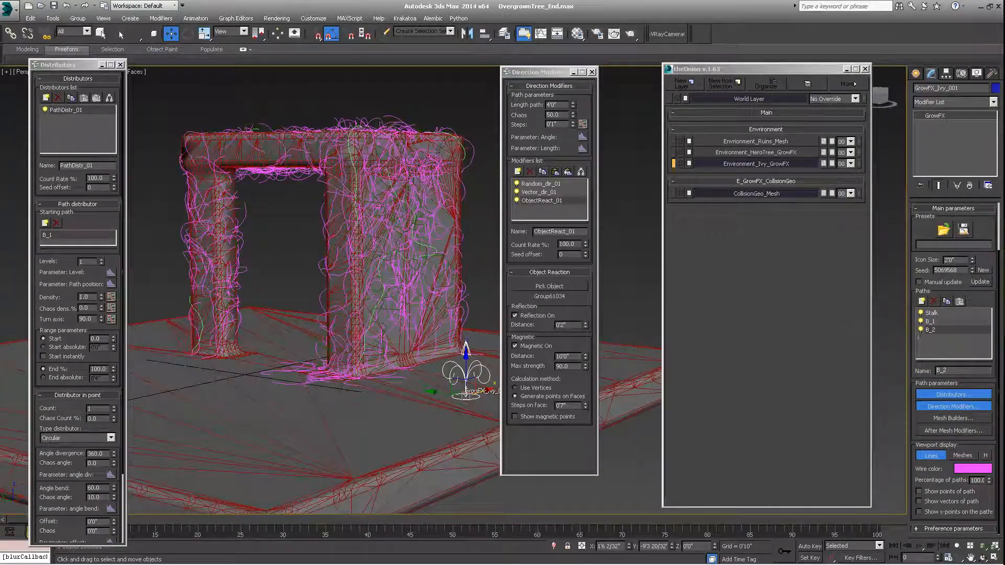
click(565, 106)
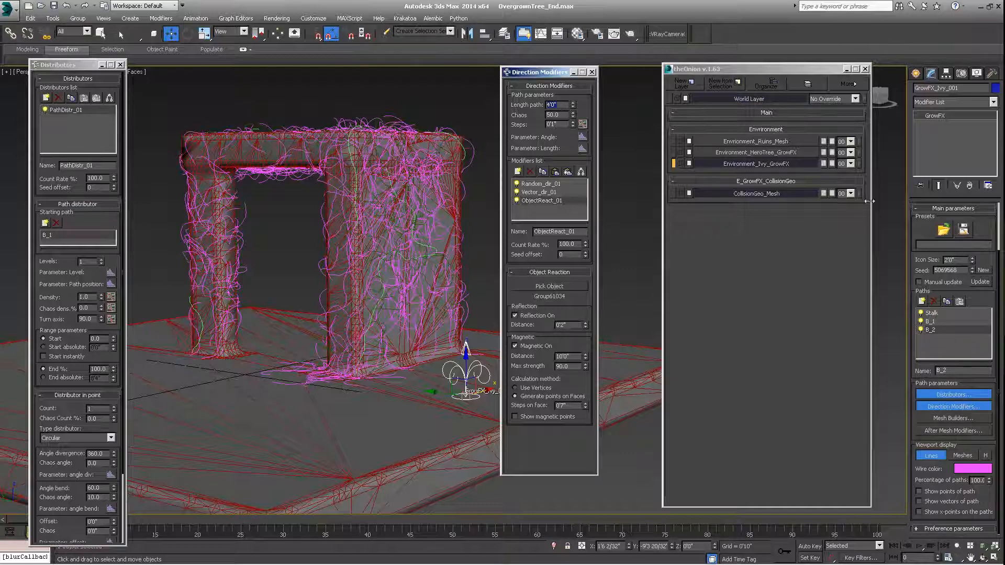
alt+middle_drag(439, 286, 295, 276)
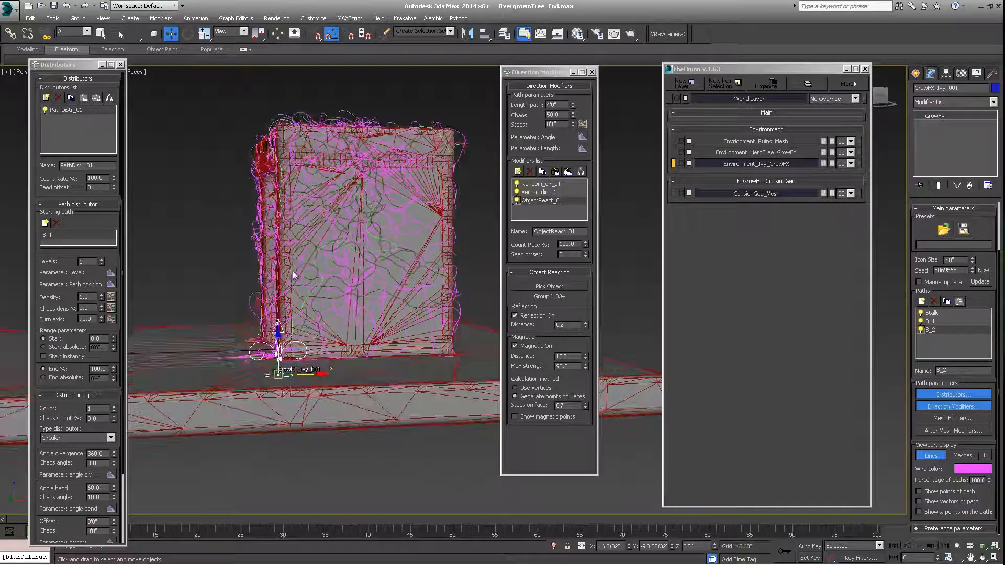
- Set the path distributor density of the B_1 path to 0.6
click(930, 321)
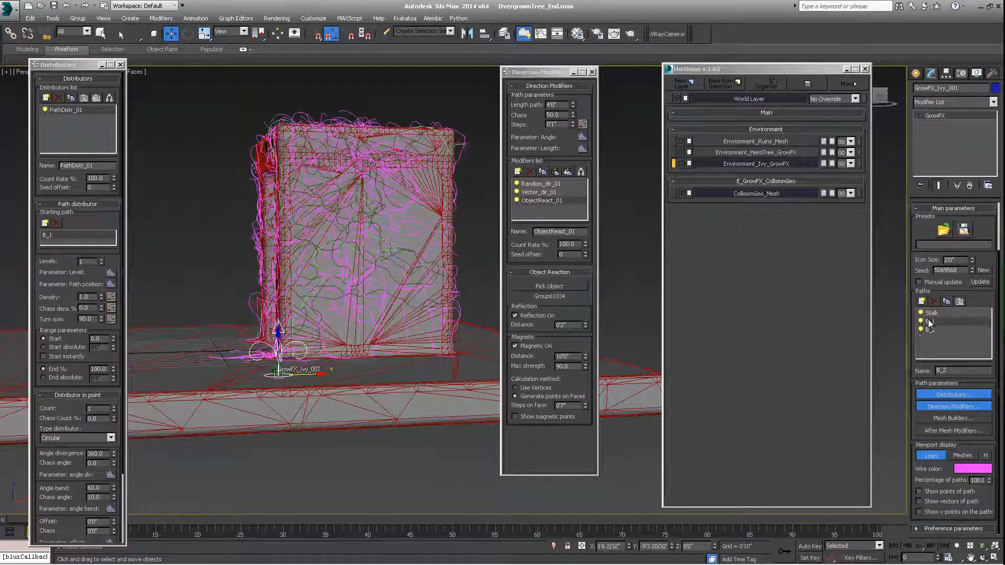
click(91, 301)
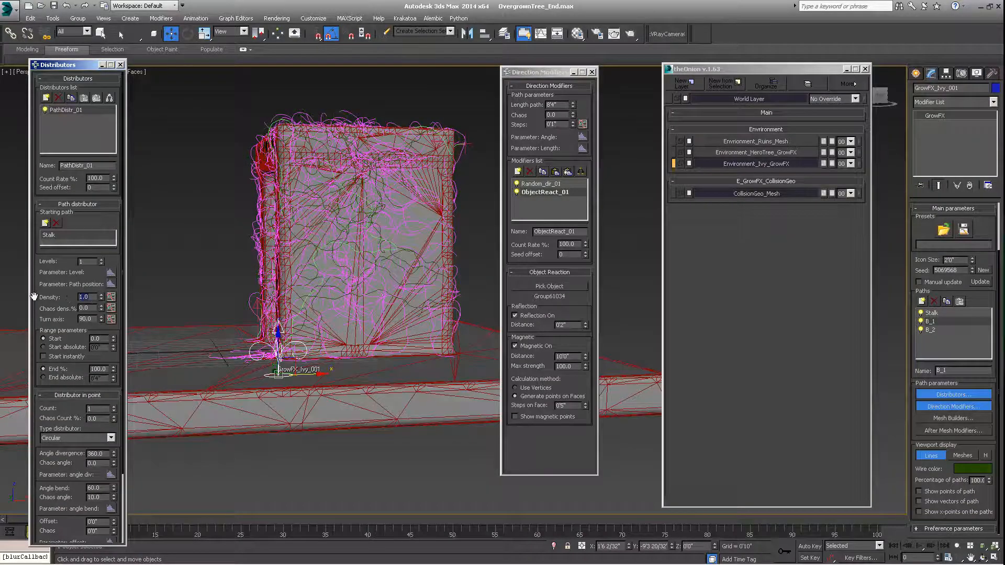
text(.6)
key(Return)
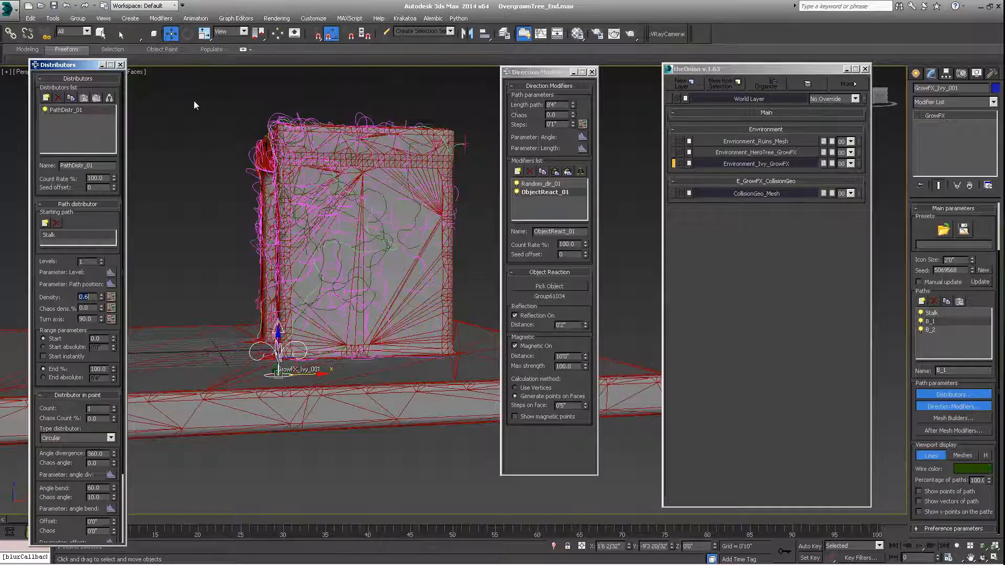
click(326, 224)
alt+middle_drag(327, 224, 363, 268)
- Set the path distributor density of the B_2 path to 0.6
click(931, 329)
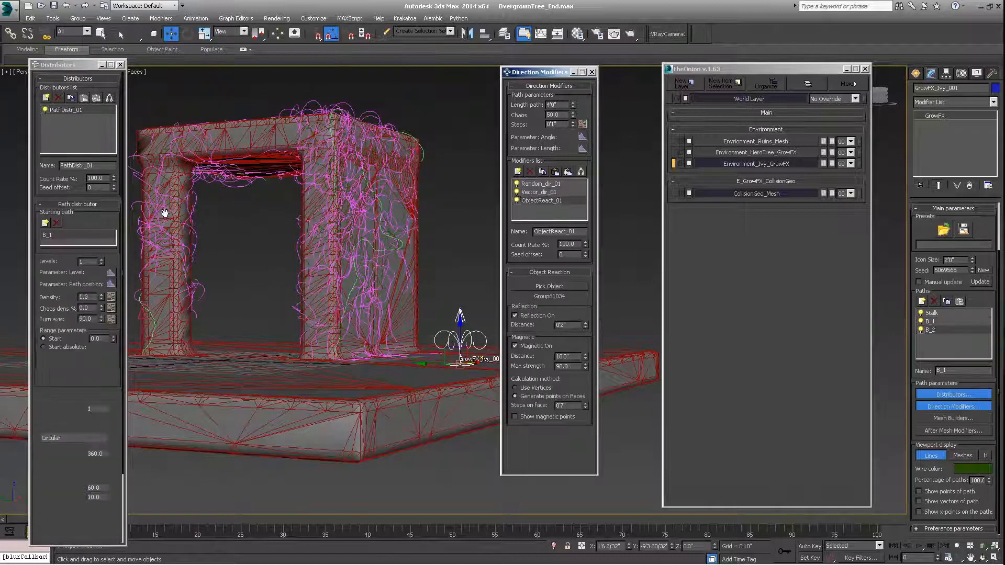
click(92, 297)
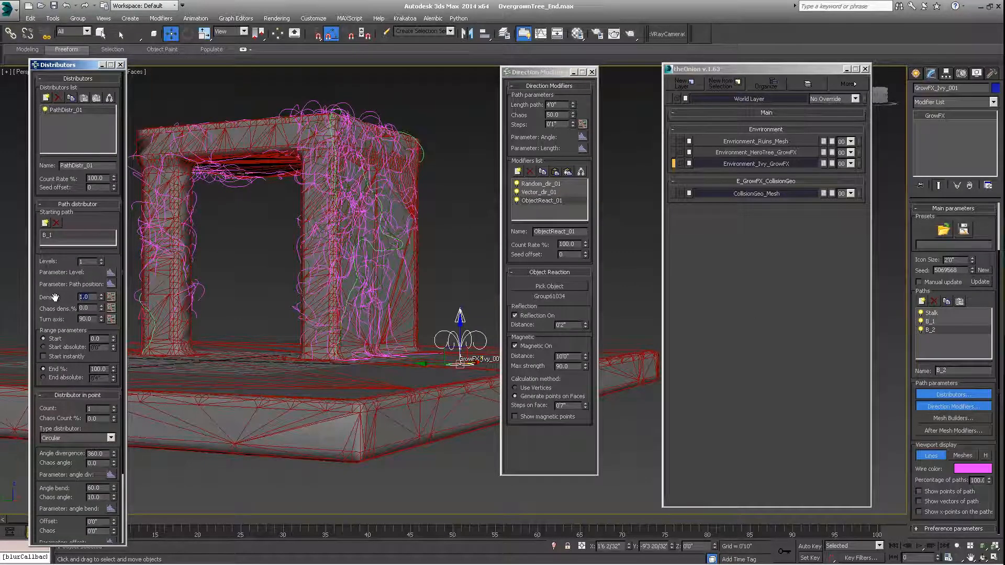
text(0.67)
key(BackSpace)
key(Return)
middle_drag(387, 225, 365, 242)
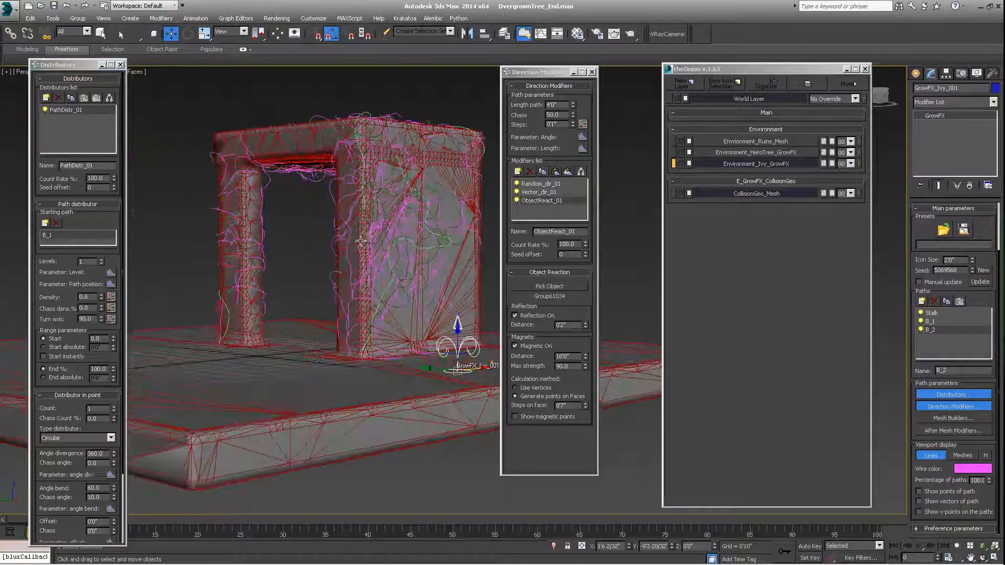
- Examine the ivy path coverage on the archway's sides, pillars and top from several angles
alt+middle_drag(438, 200, 281, 215)
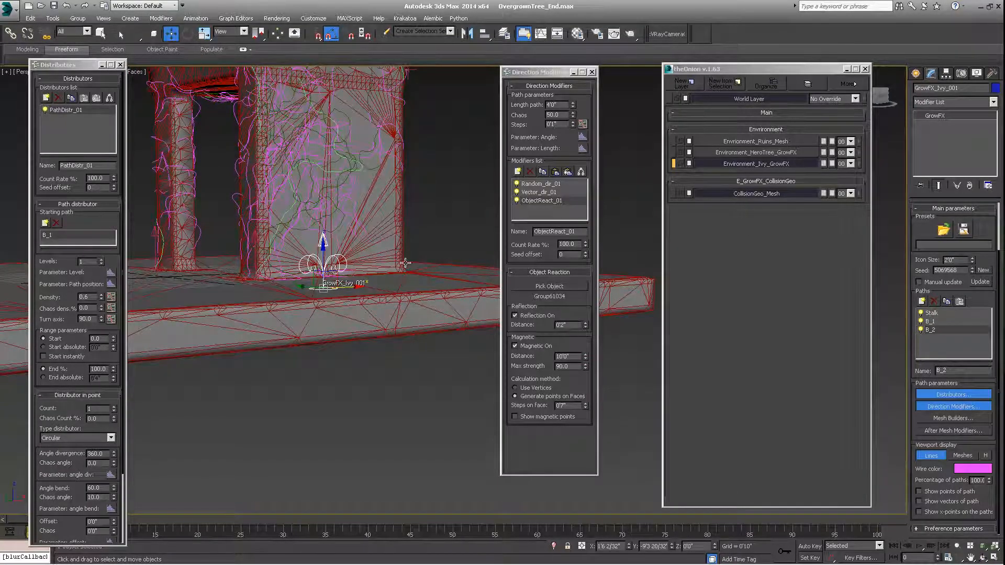
alt+middle_drag(404, 212, 366, 268)
scroll(373, 270, up, 2)
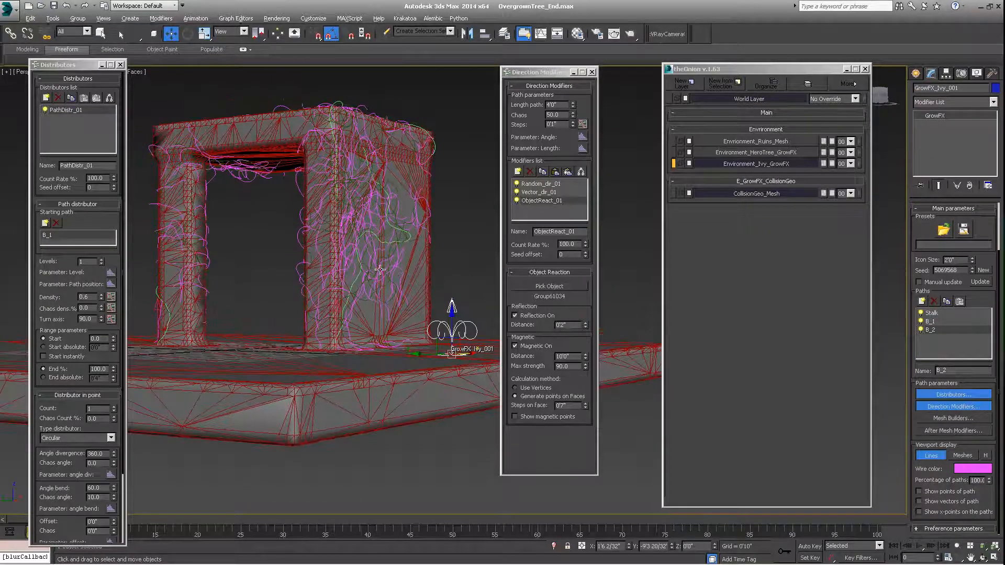
scroll(375, 271, down, 3)
scroll(376, 272, up, 6)
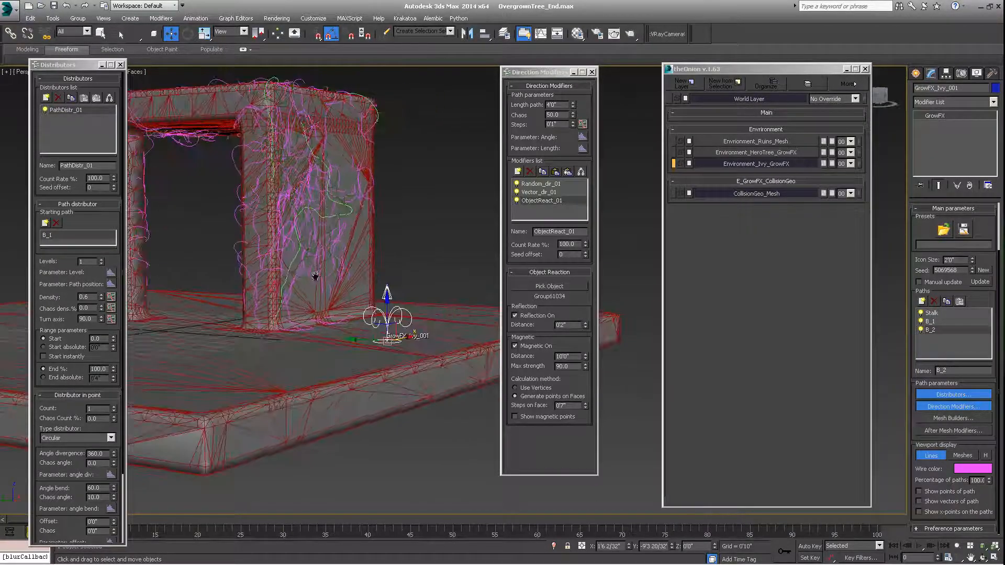
alt+middle_drag(326, 282, 365, 310)
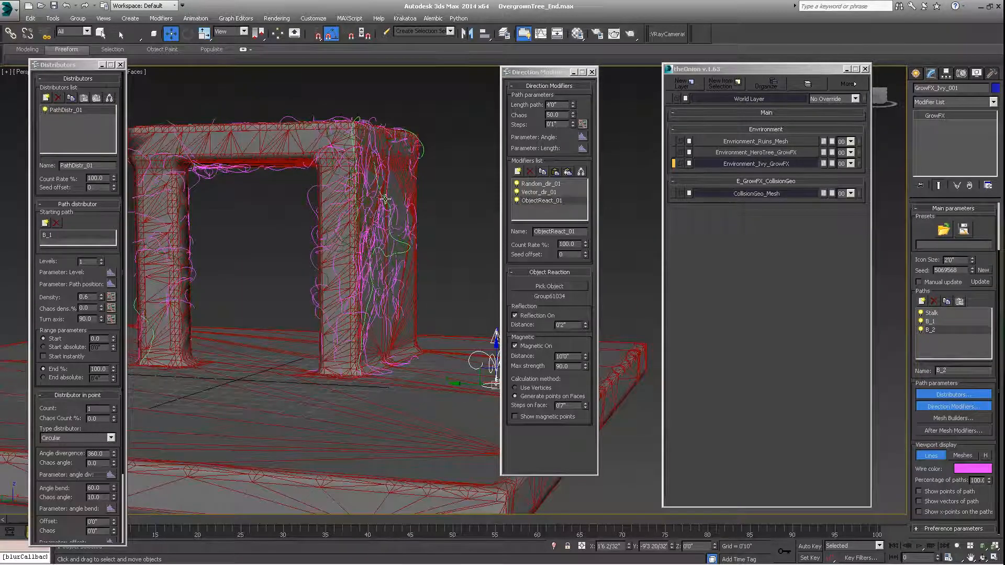
alt+middle_drag(391, 276, 296, 192)
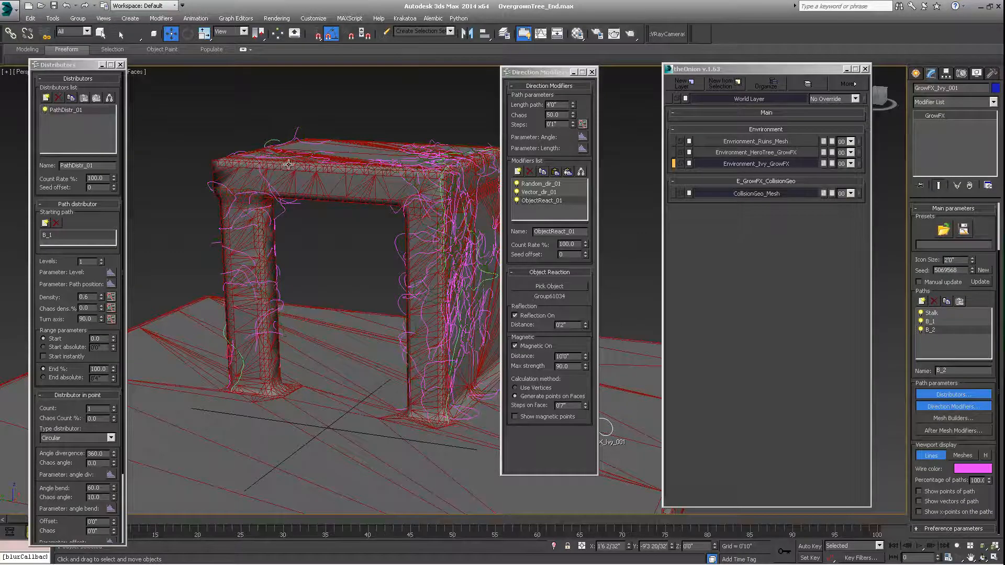
alt+middle_drag(394, 176, 375, 351)
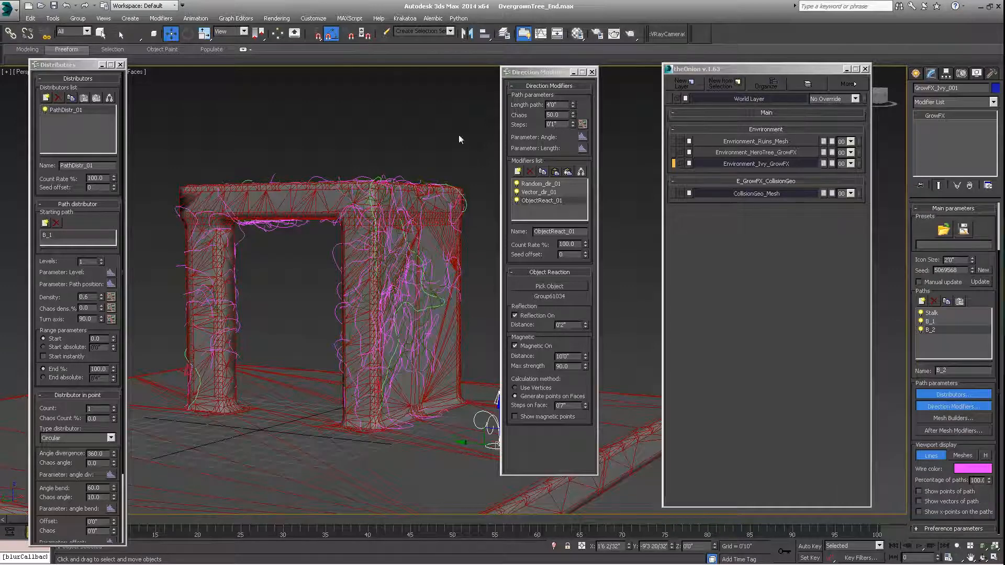
- Add a new path to the ivy and name it Stems
click(922, 301)
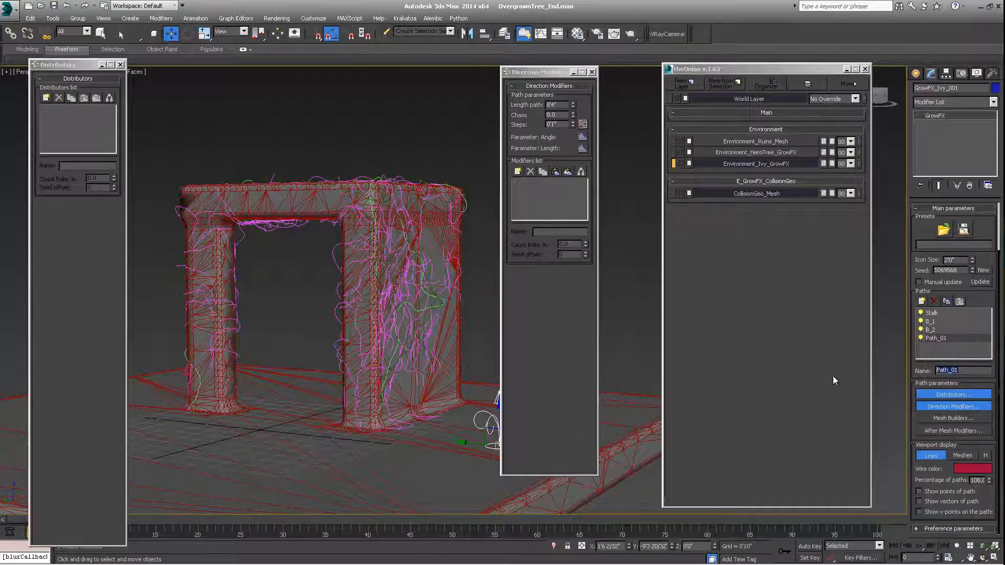
text(Stems)
key(Return)
- Give the Stems path a Path distributor that uses B_2 as its starting path
click(47, 98)
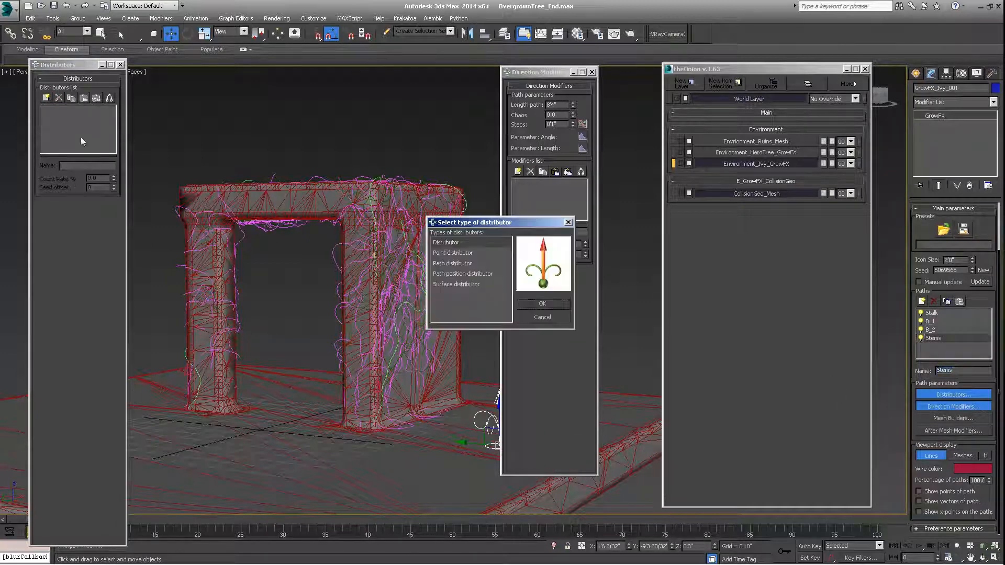
click(448, 262)
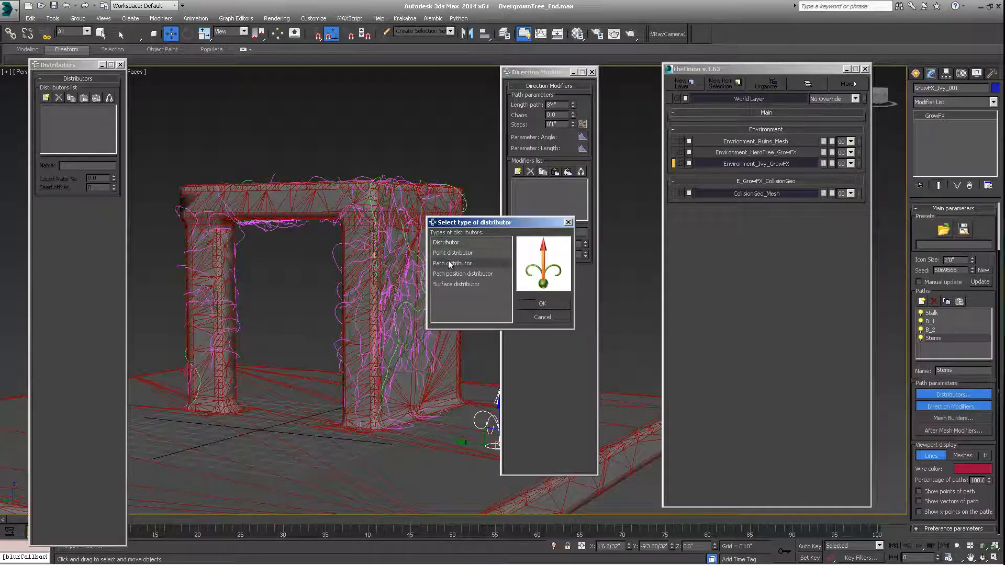
click(542, 303)
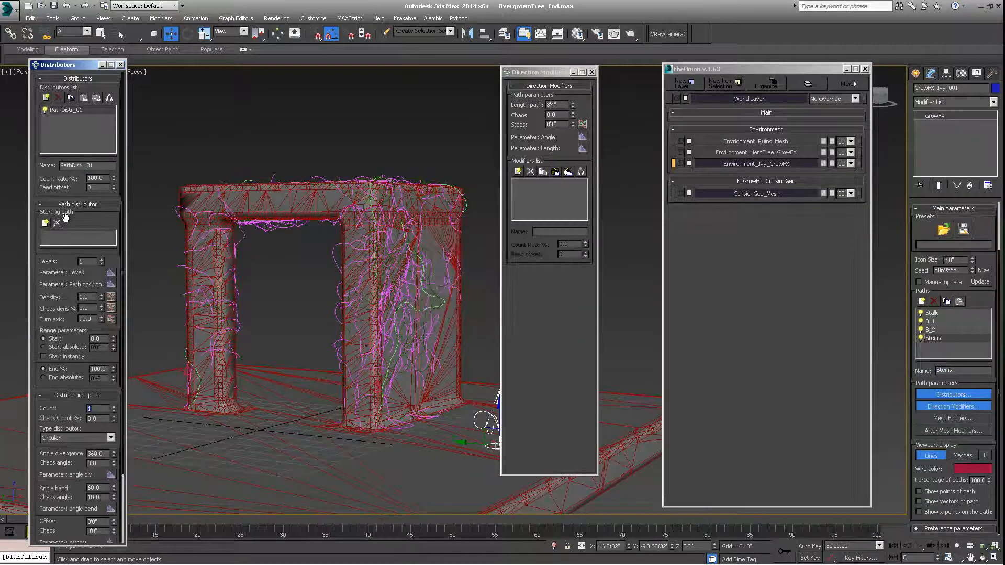
click(45, 223)
click(71, 251)
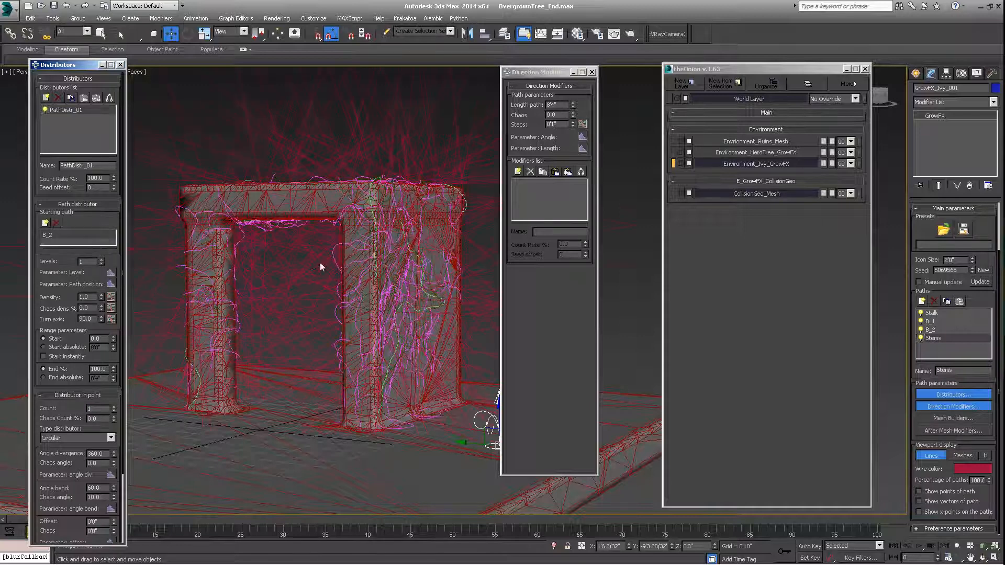
- Set the path length of Stems to 1'0"
click(561, 102)
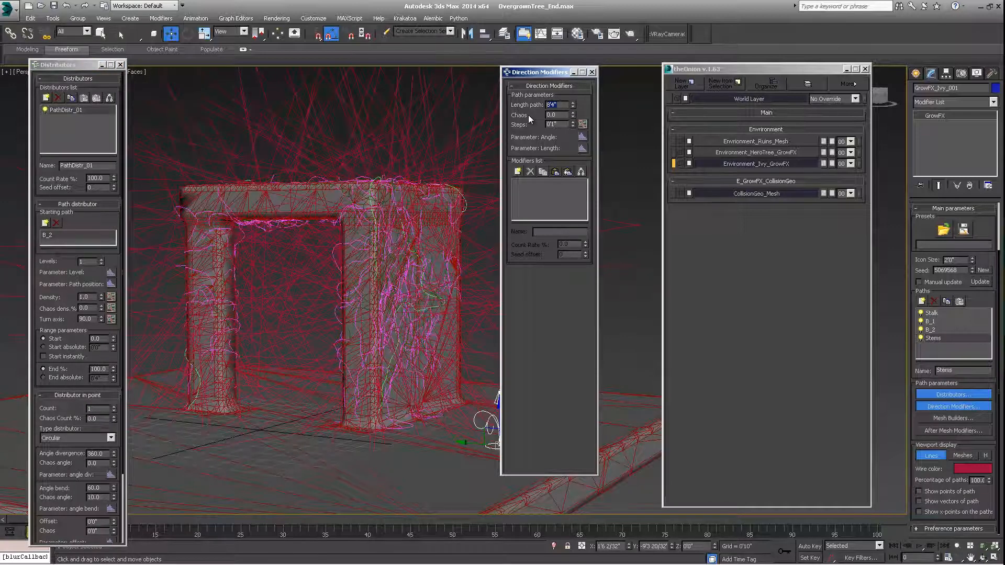
text(1)
key(Return)
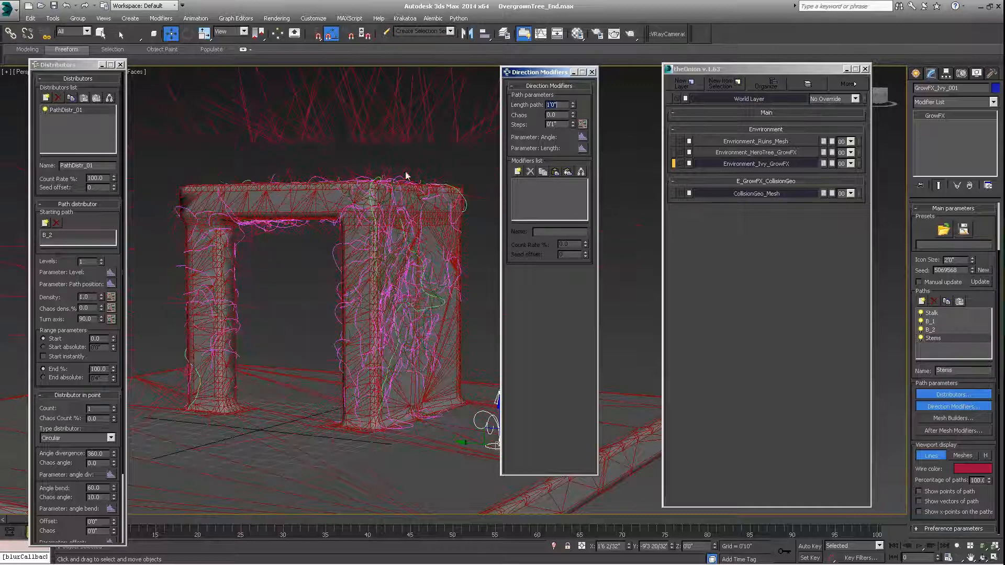
- Add a Random direction modifier to the Stems path
click(517, 172)
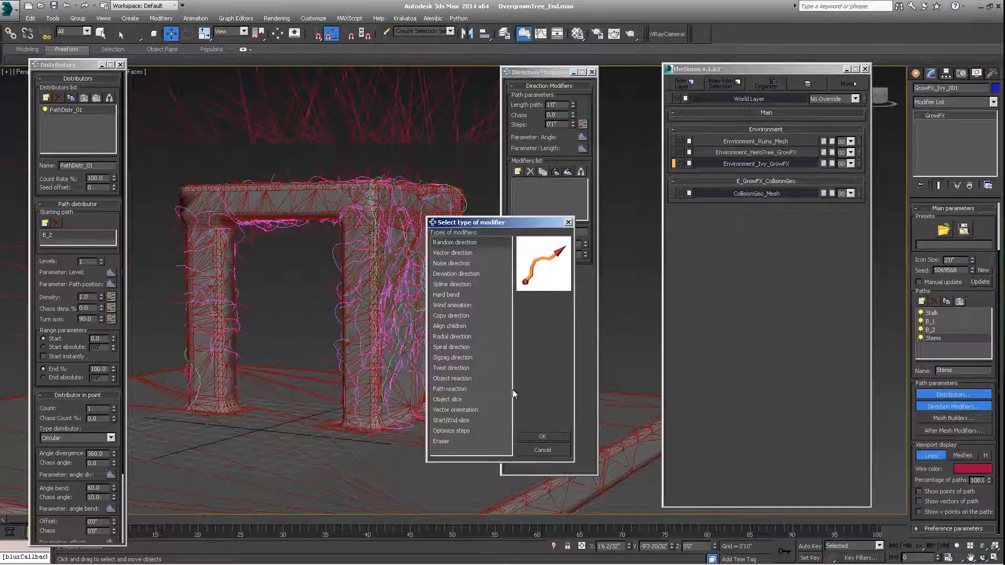
click(539, 437)
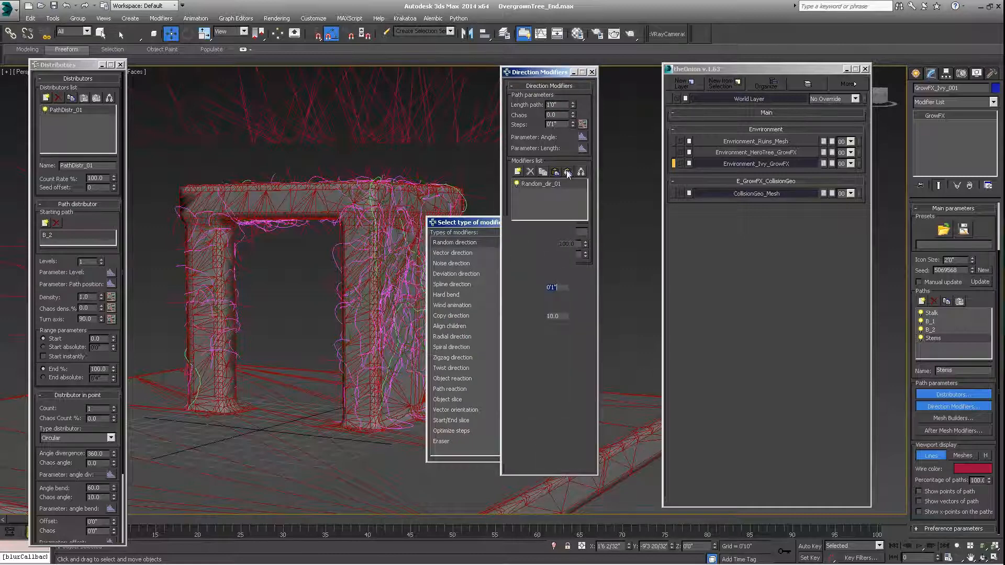
middle_drag(387, 216, 345, 223)
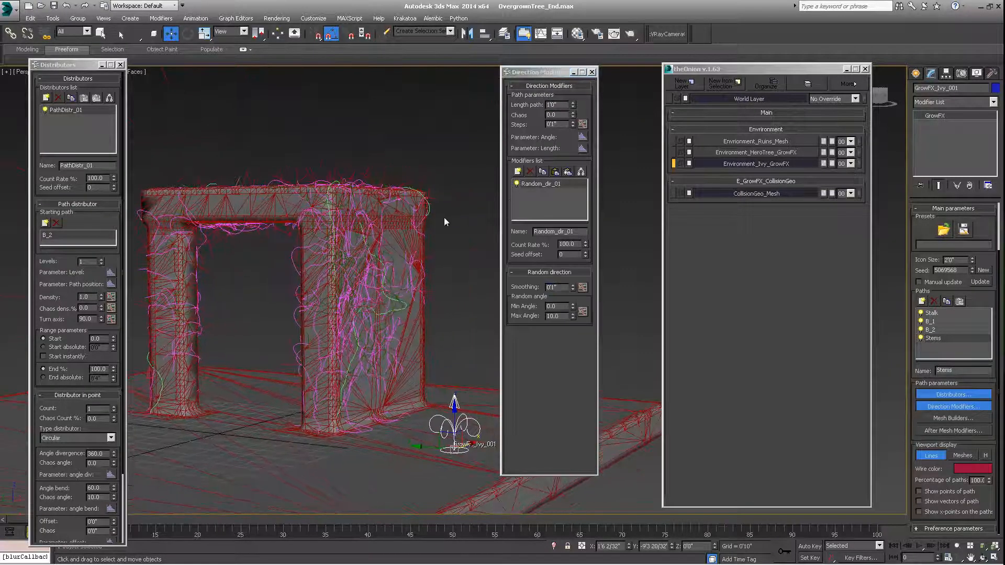
- Paste the copied Object Reaction modifier onto the Stems path and inspect how the stems follow the archway
click(567, 174)
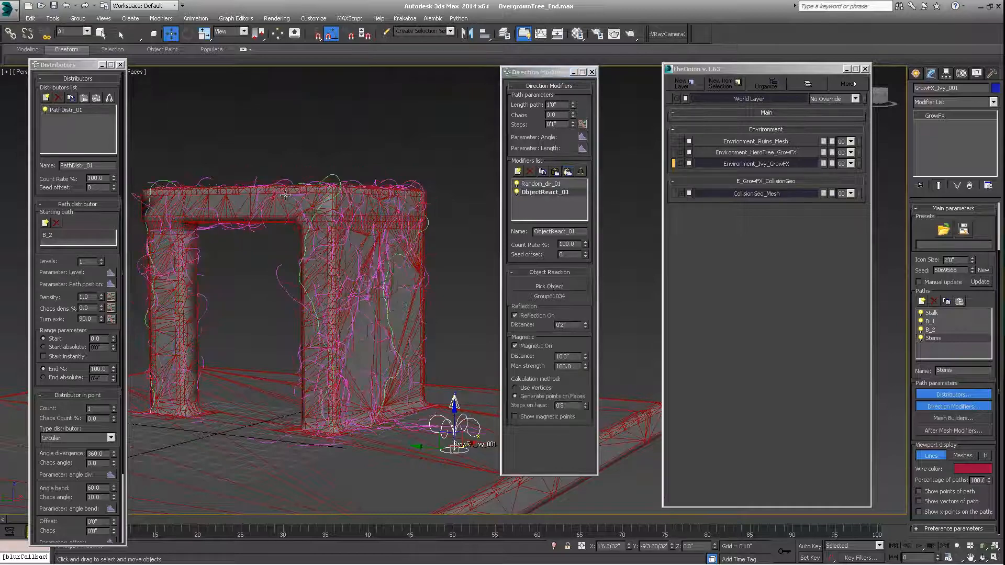
alt+middle_drag(339, 226, 424, 238)
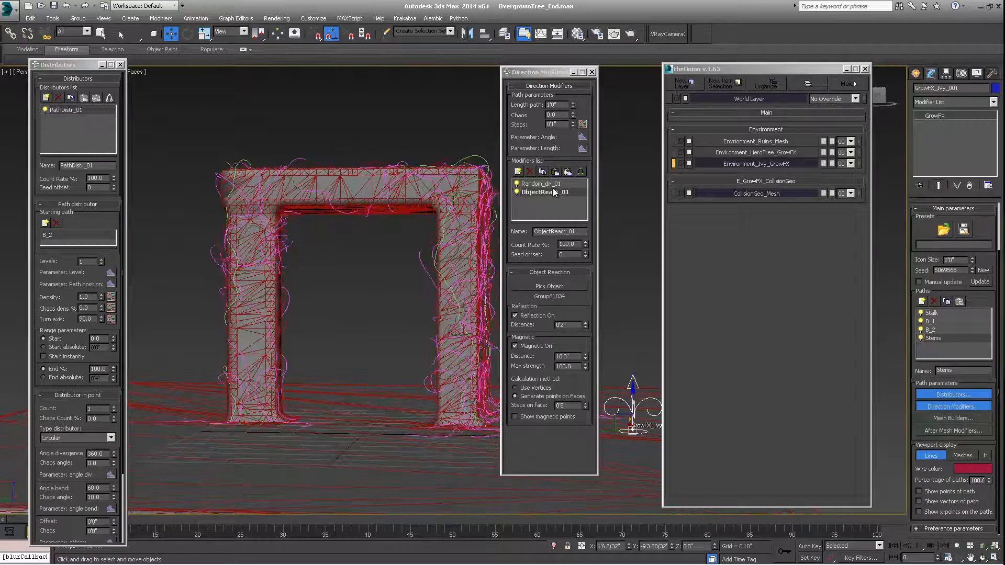
alt+middle_drag(494, 236, 335, 294)
scroll(355, 295, up, 3)
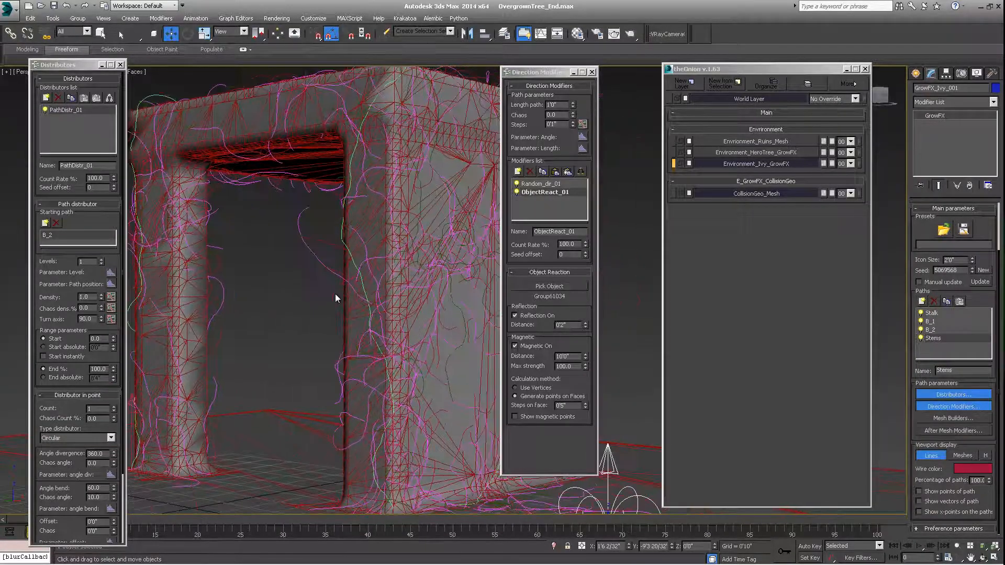
- Disable the pasted Object Reaction modifier on the Stems path
click(517, 191)
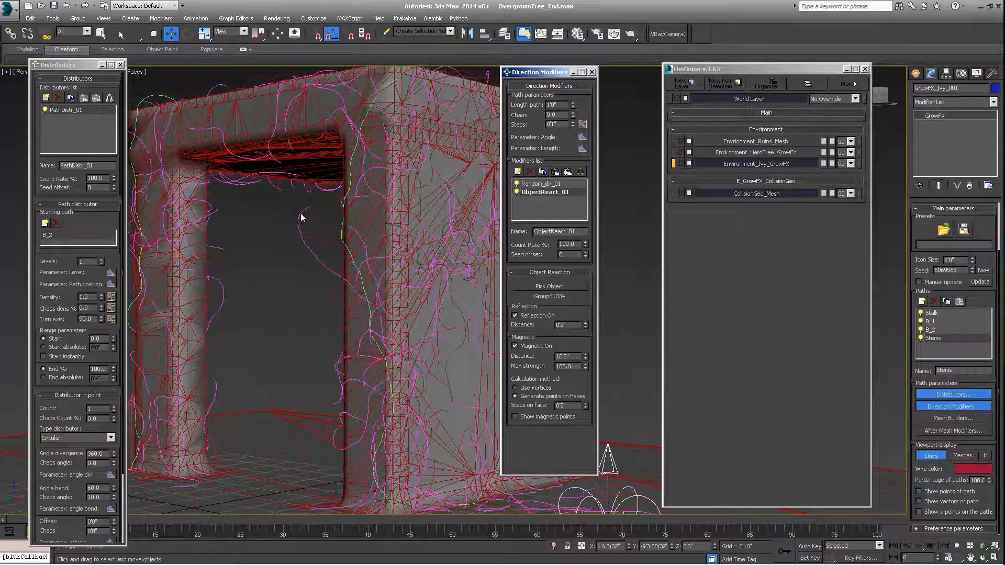
click(517, 192)
scroll(329, 265, down, 4)
alt+middle_drag(328, 265, 404, 297)
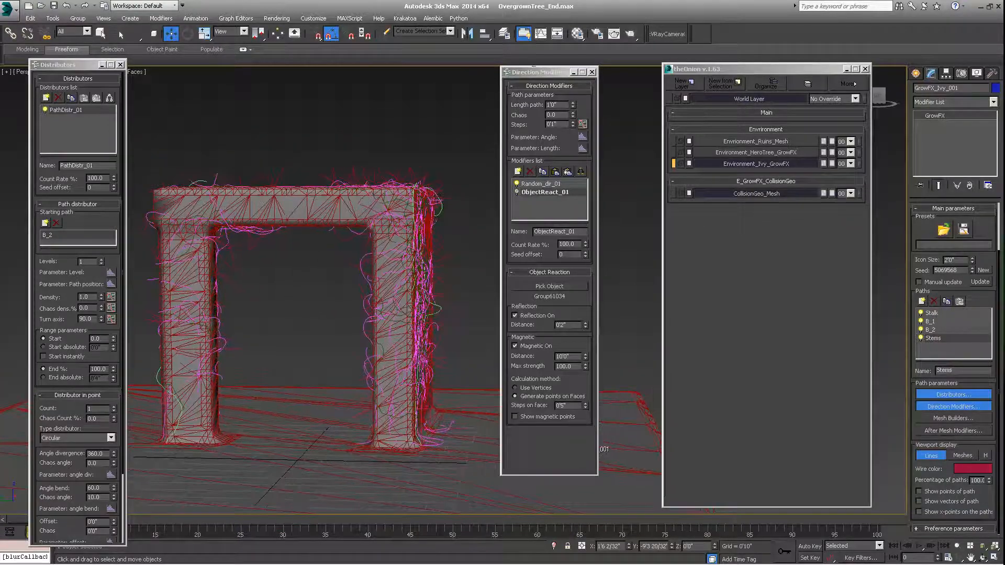
- Set the path length of Stems to 0'6" and check the stems at the archway's corner
click(567, 104)
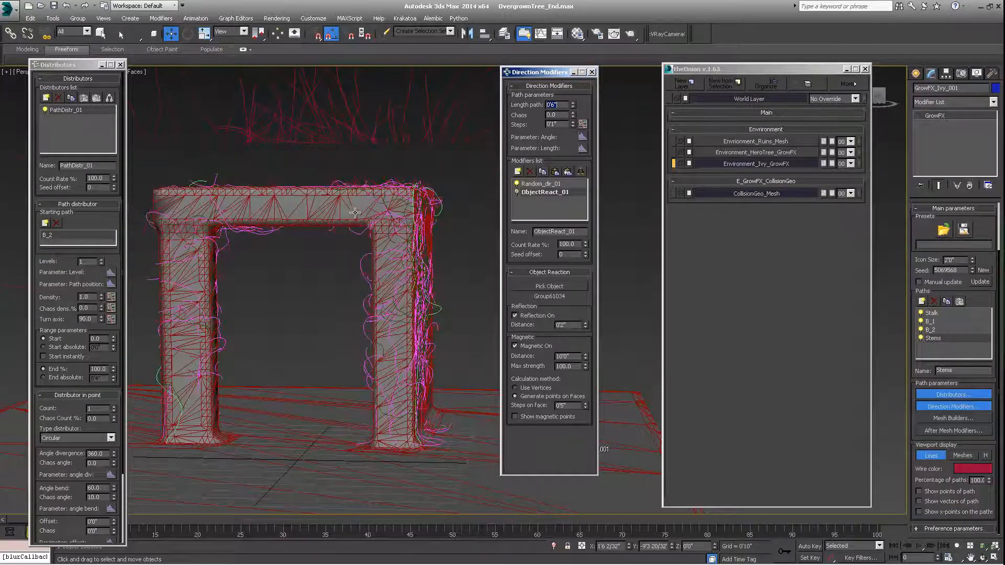
middle_drag(355, 212, 382, 140)
scroll(364, 267, up, 4)
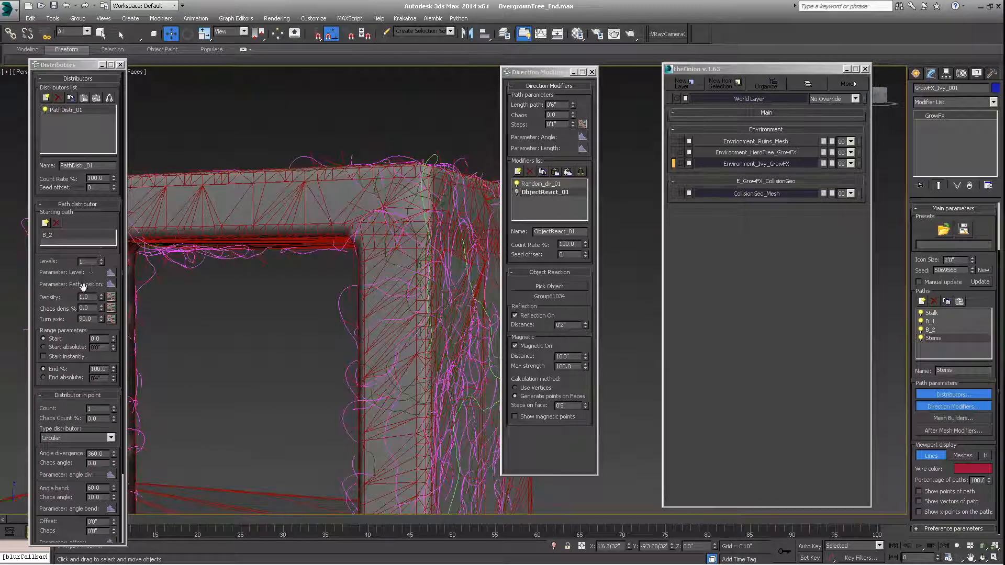
- Shorten the path length of Stems to 0'4"
click(564, 106)
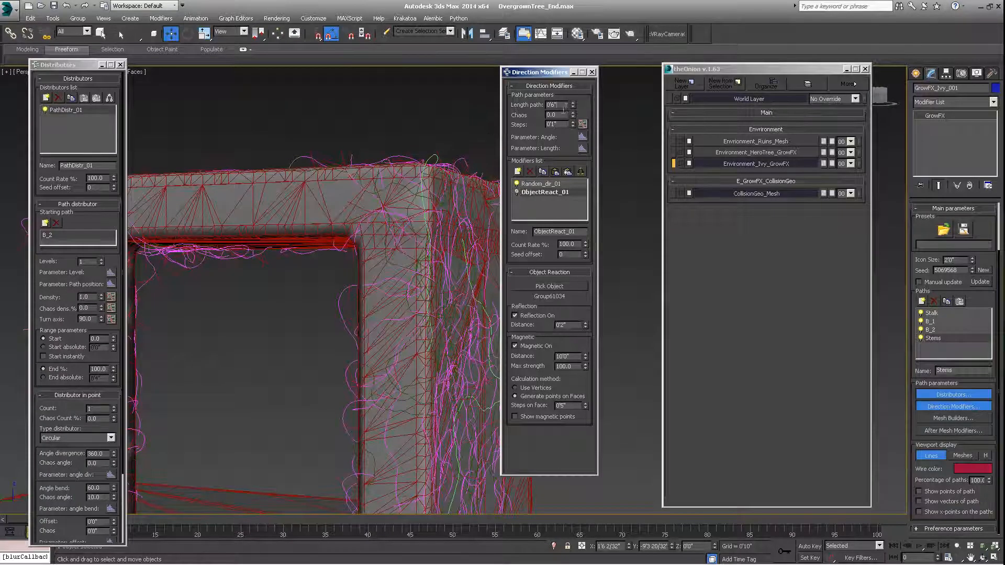
key(Return)
middle_drag(317, 239, 351, 199)
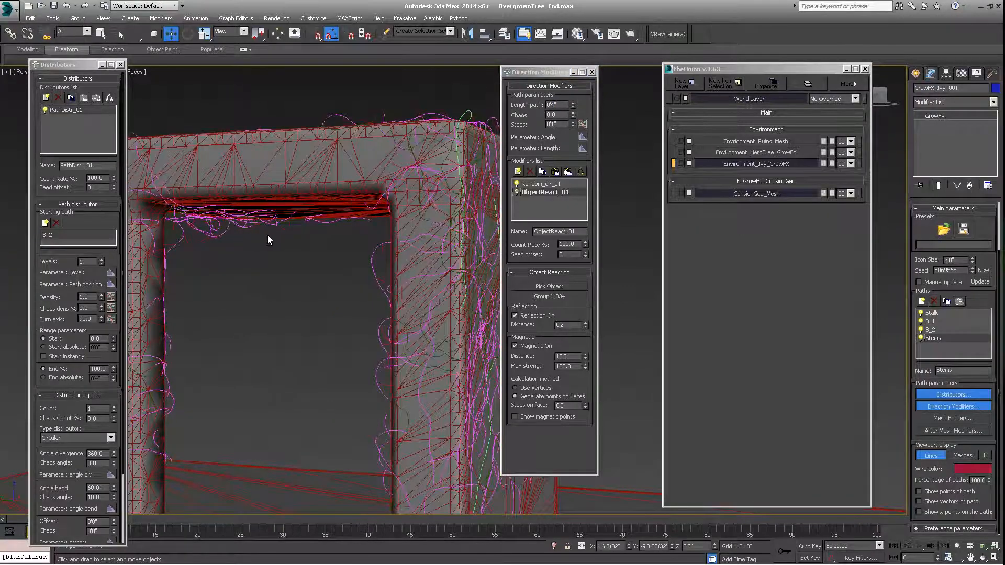
scroll(268, 241, down, 6)
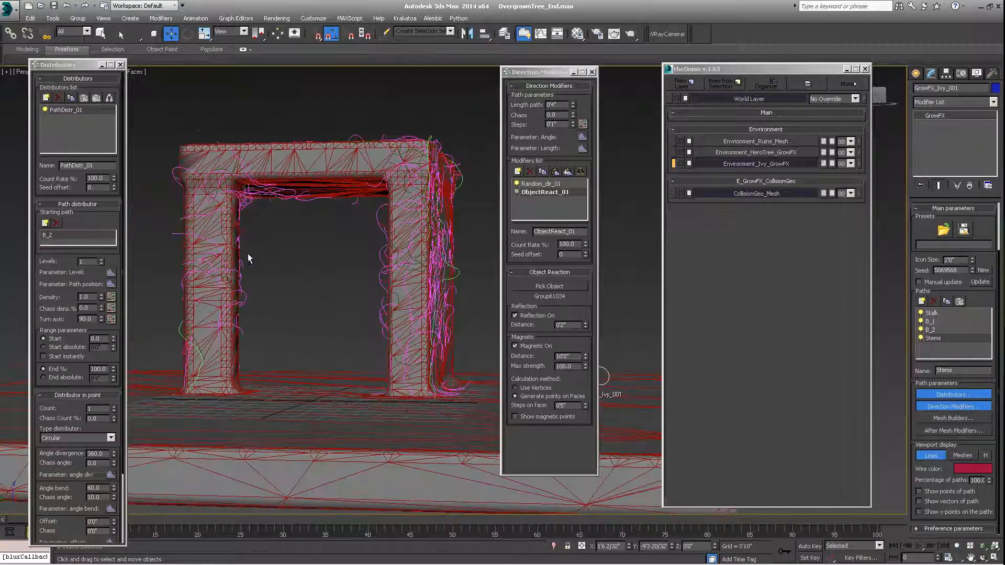
alt+middle_drag(248, 258, 388, 201)
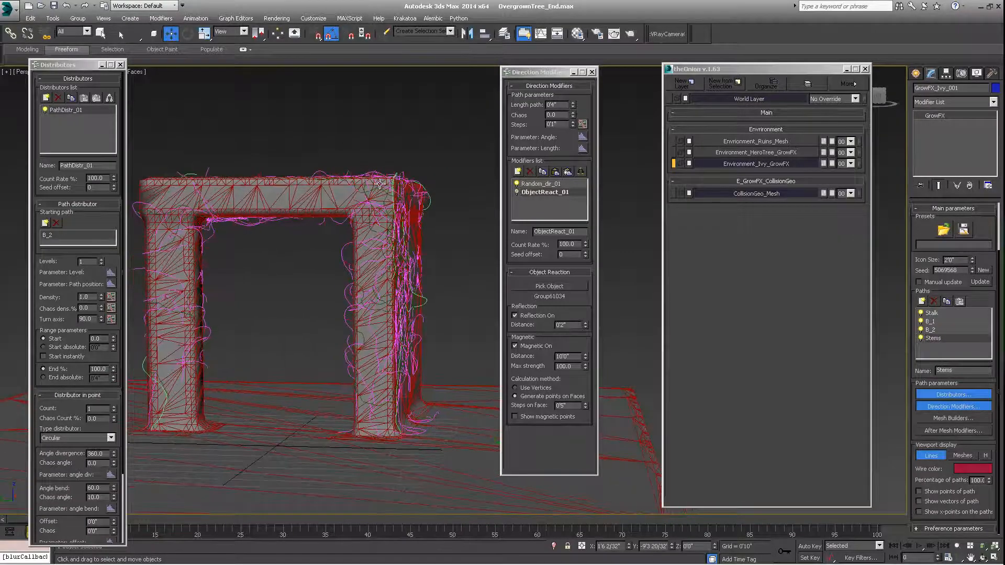
- Set the density of the Stems path distributor to 2.0
alt+middle_drag(432, 296, 419, 295)
drag(93, 297, 0, 305)
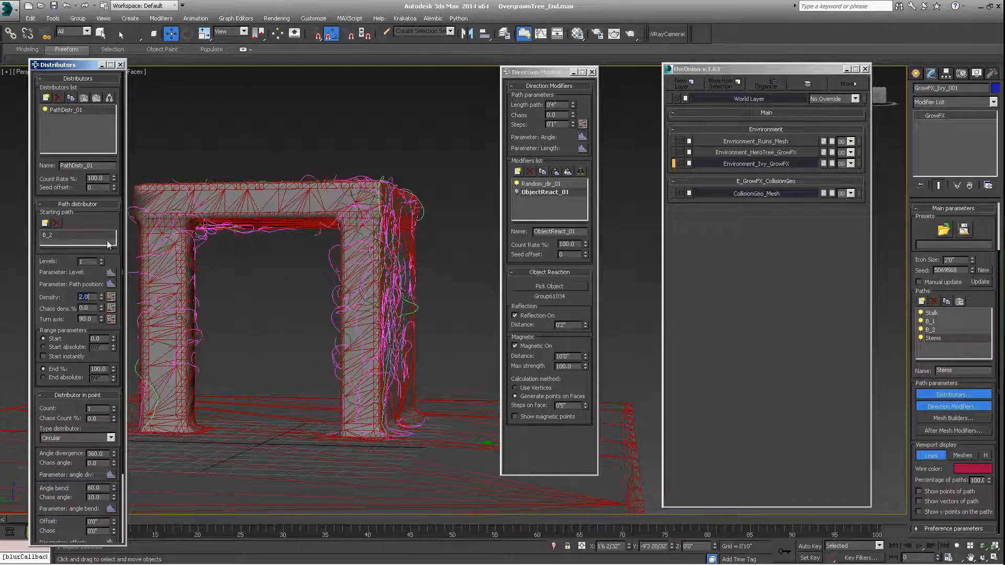
alt+middle_drag(375, 232, 391, 215)
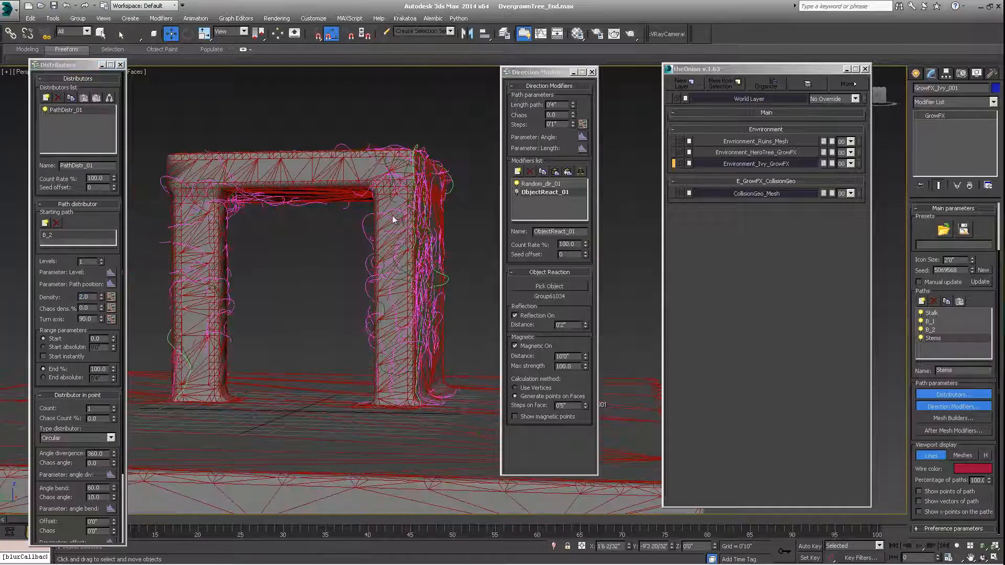
- Replace the disabled Object Reaction modifier on Stems with a new, separate Object Reaction modifier
click(530, 171)
click(510, 319)
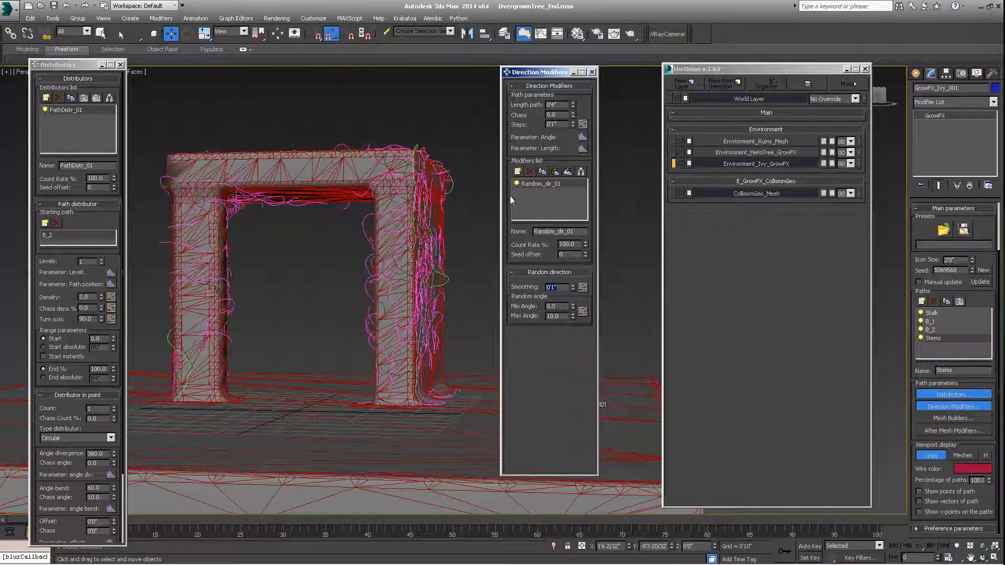
click(518, 171)
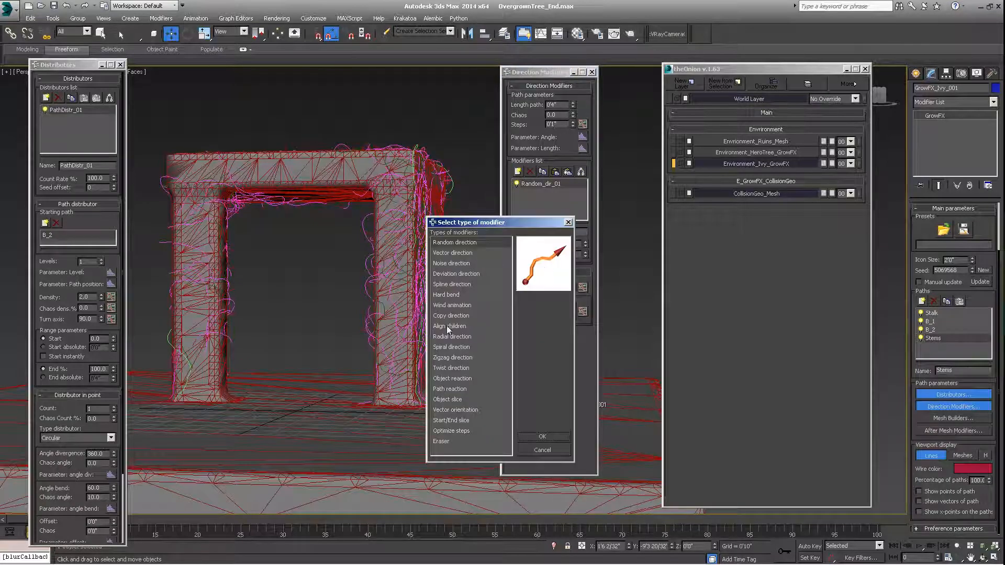
click(452, 379)
click(539, 436)
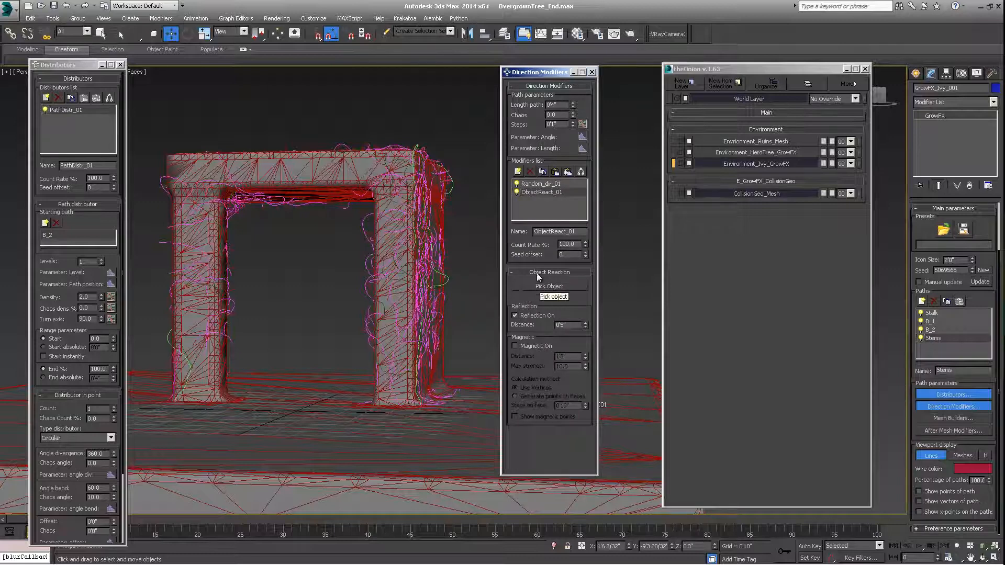
- Pick the stone archway group as the collision object of the new Object Reaction modifier
click(538, 286)
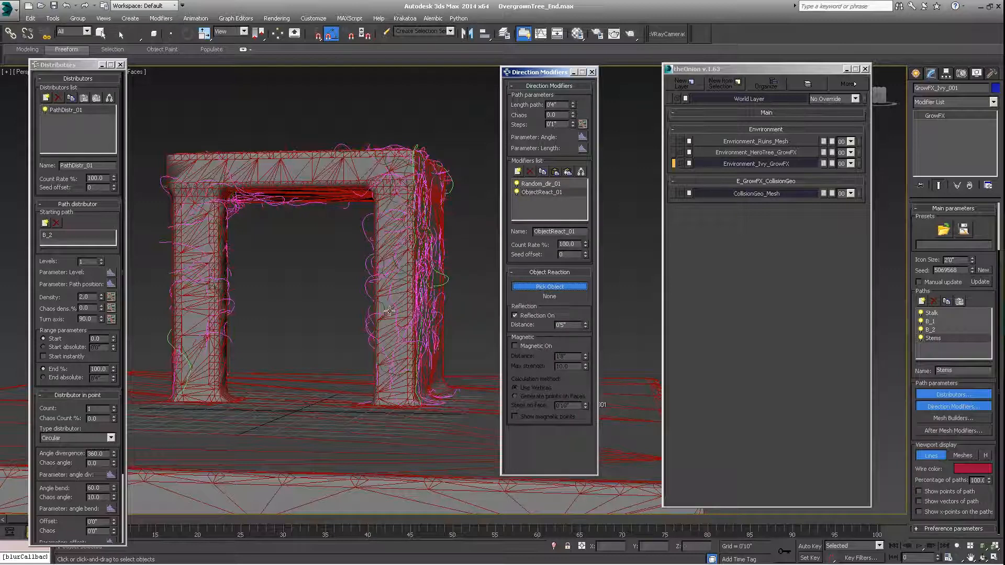
click(381, 383)
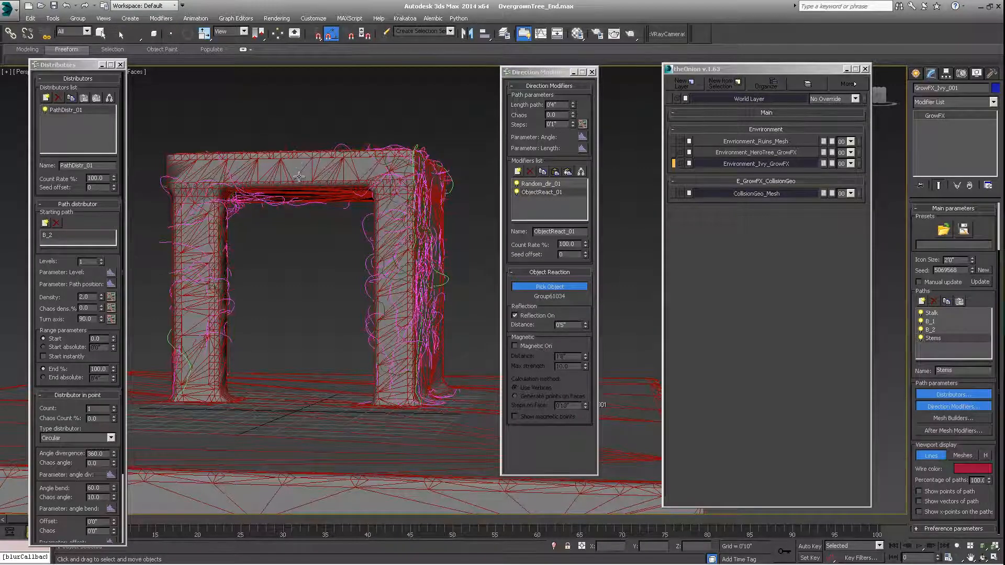
key(w)
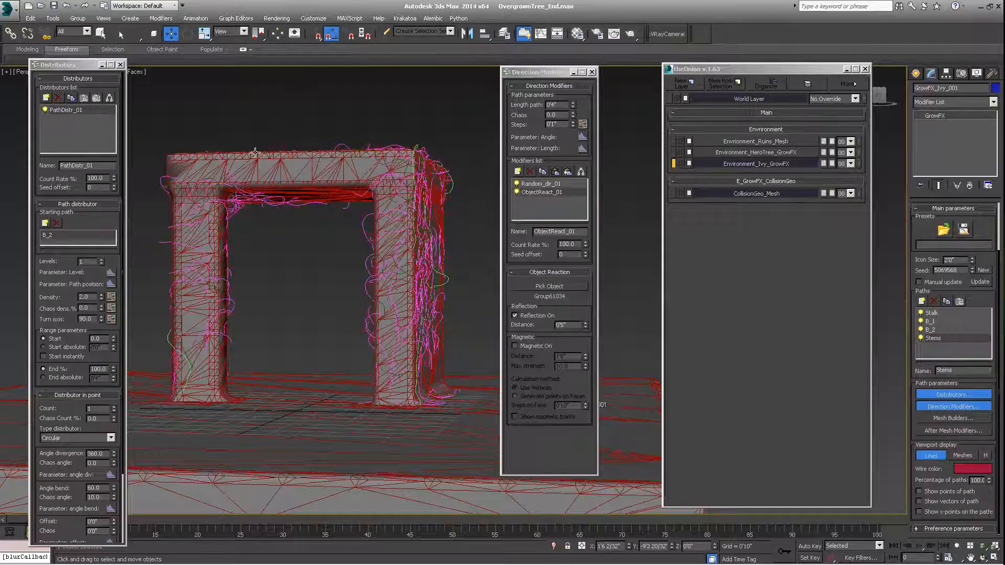
- Examine the stems on the archway's inner opening, pillars and side for coverage and collisions
scroll(348, 178, up, 8)
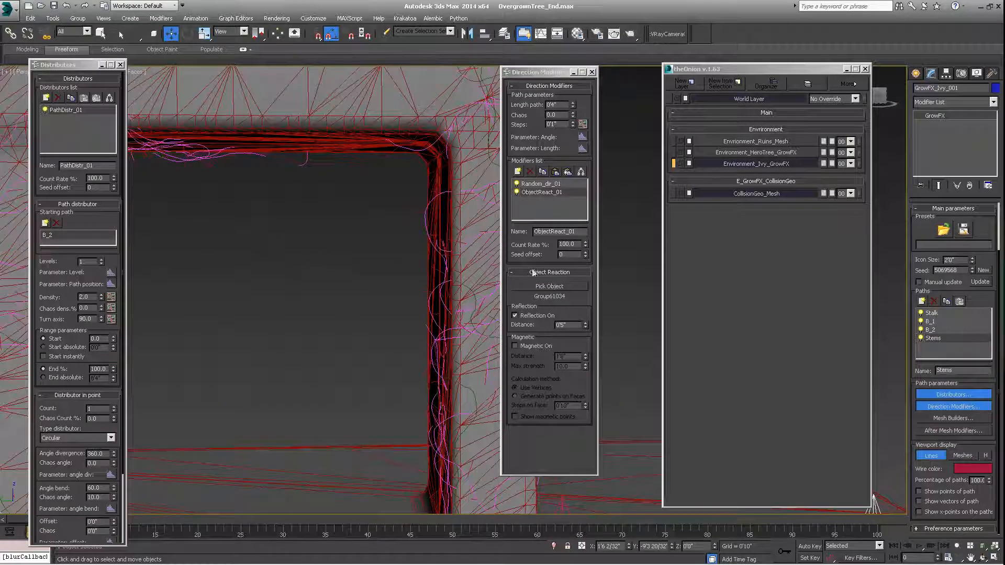
scroll(343, 229, down, 6)
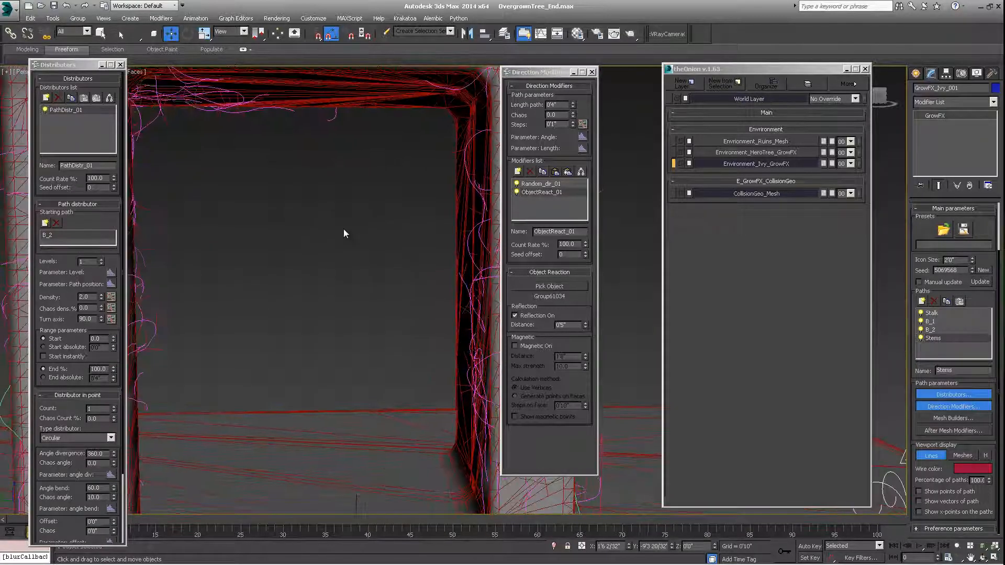
alt+middle_drag(367, 227, 344, 218)
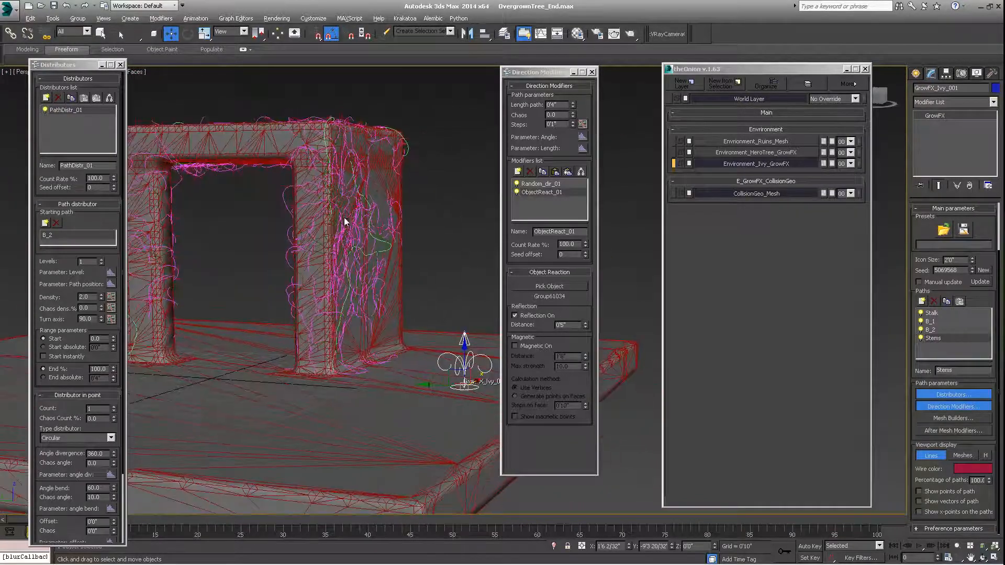
scroll(340, 252, up, 4)
scroll(309, 260, down, 3)
alt+middle_drag(313, 278, 294, 260)
scroll(283, 291, up, 5)
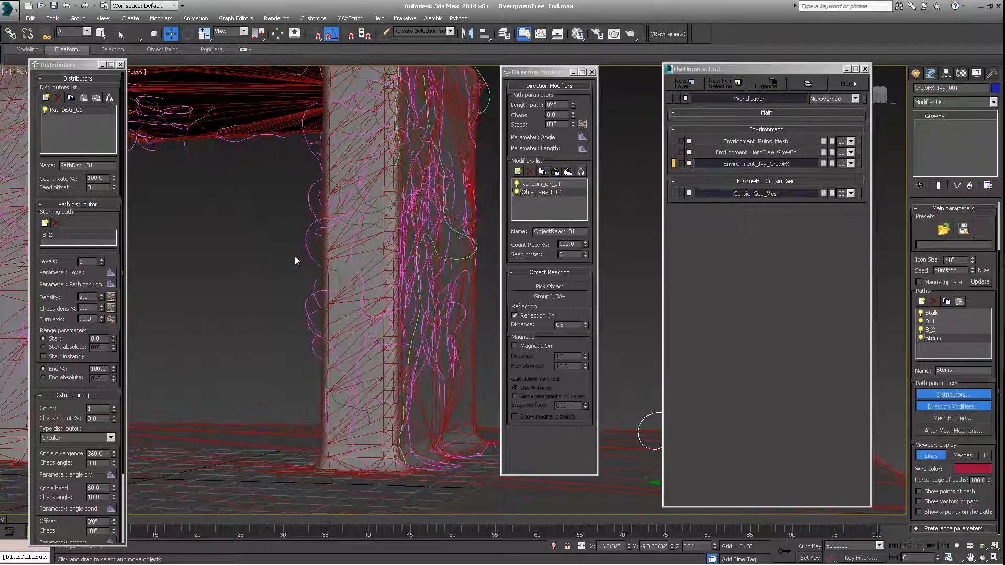
- Set the path length chaos of Stems to 20.0
drag(93, 303, 93, 299)
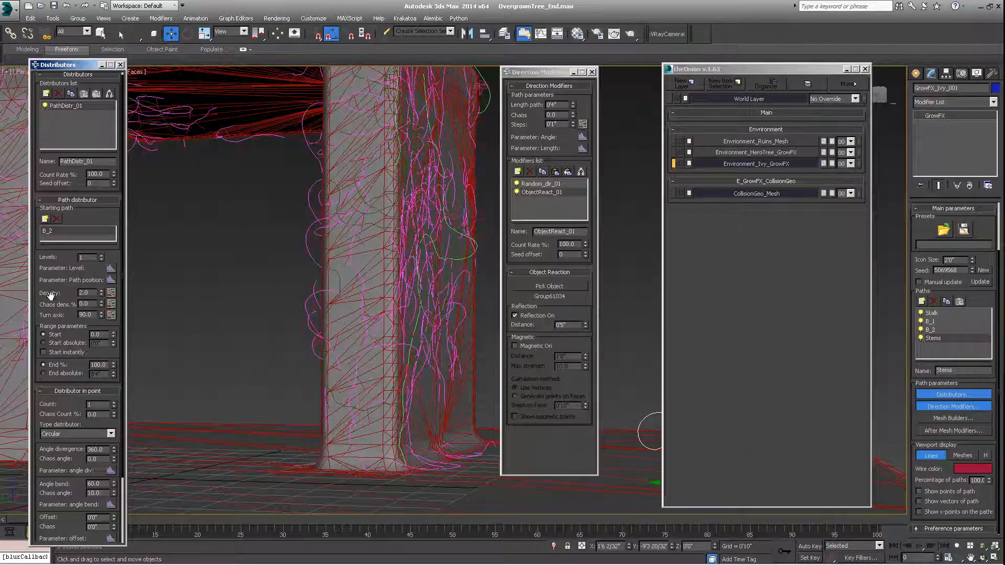
double_click(563, 115)
text(20.0)
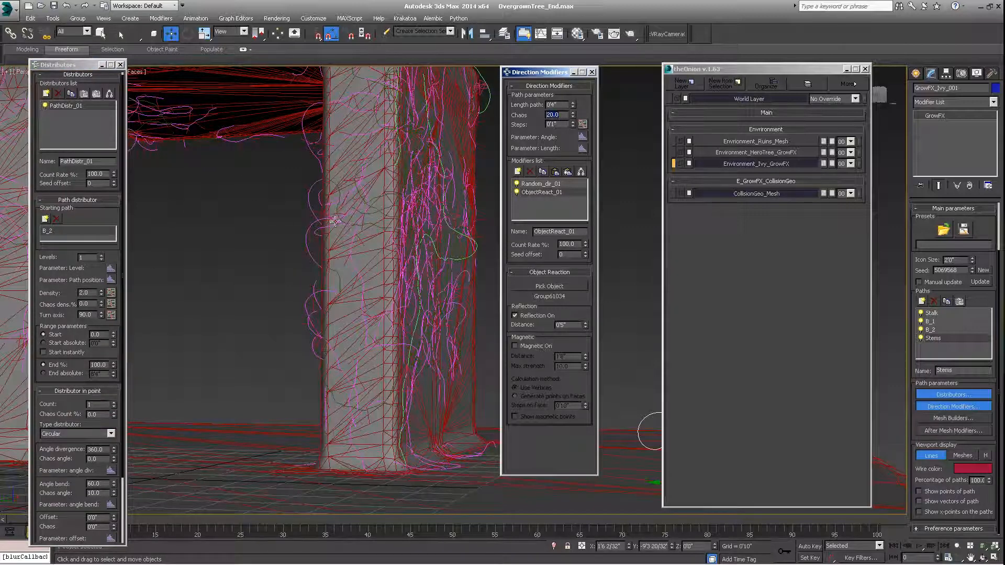
- Increase the density of the Stems path distributor to 3.0 and check the coverage on the archway
drag(93, 296, 93, 296)
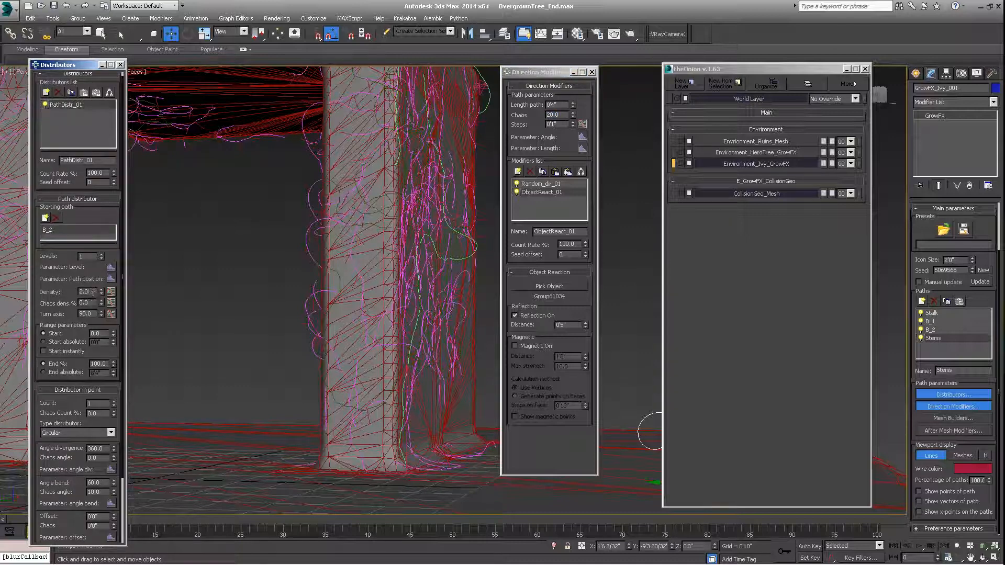
double_click(93, 292)
text(3.0)
key(Return)
scroll(375, 298, down, 5)
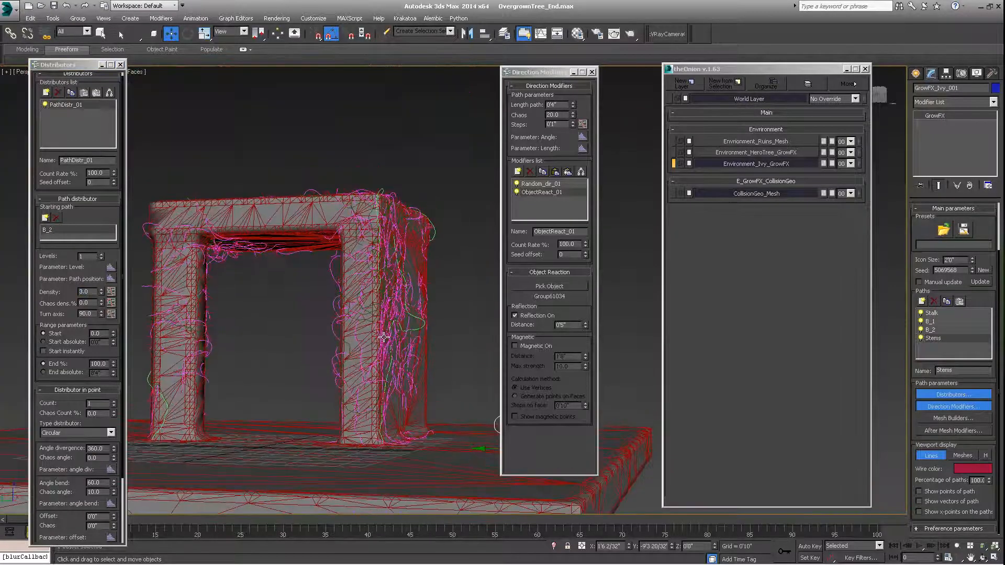
scroll(384, 338, up, 8)
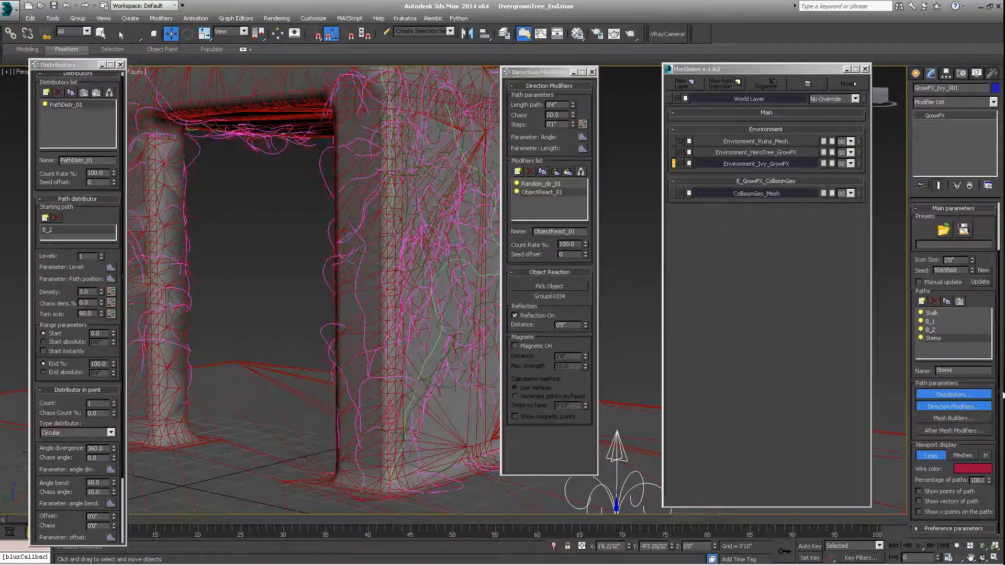
- Add a new path to the ivy and name it Leaves
click(922, 302)
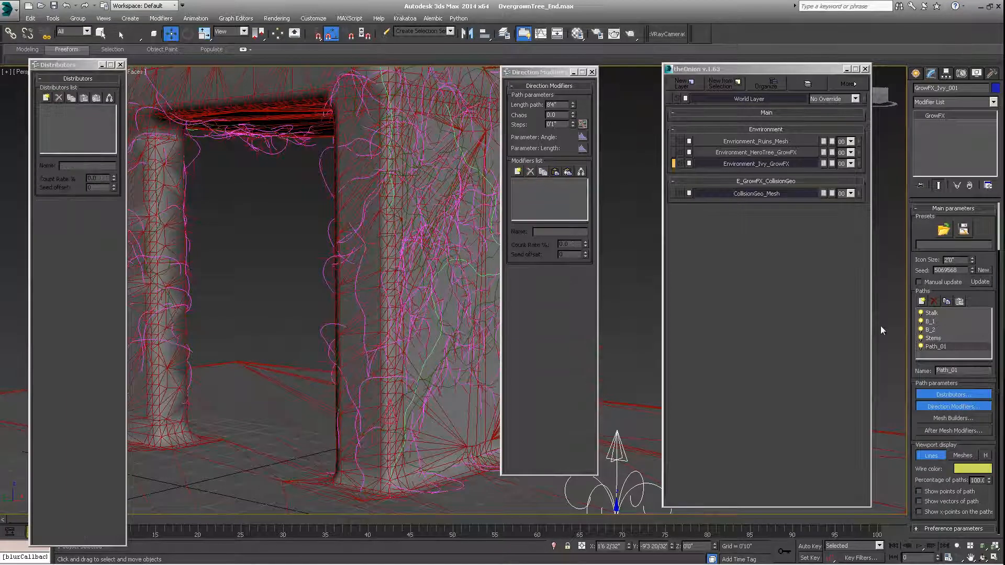
drag(958, 370, 847, 369)
text(Le)
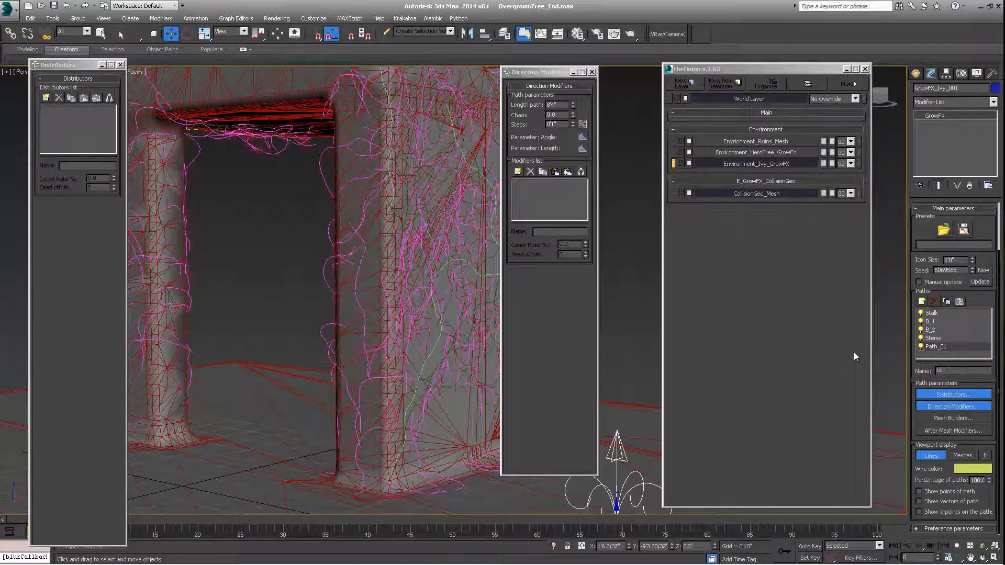
text(aves)
key(Return)
- Add a path distributor to the Leaves path with Stems as its starting path
alt+middle_drag(378, 267, 420, 263)
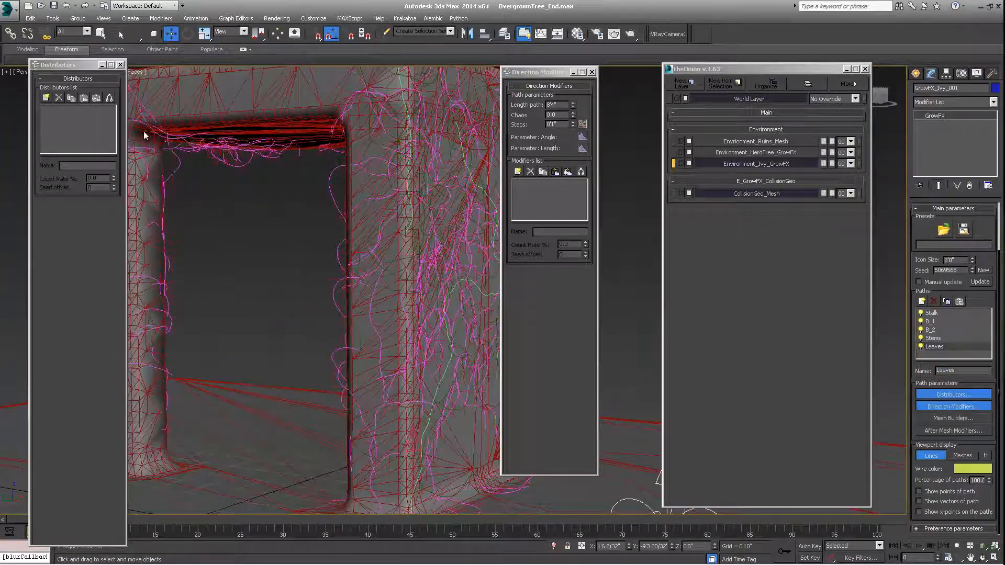
click(47, 98)
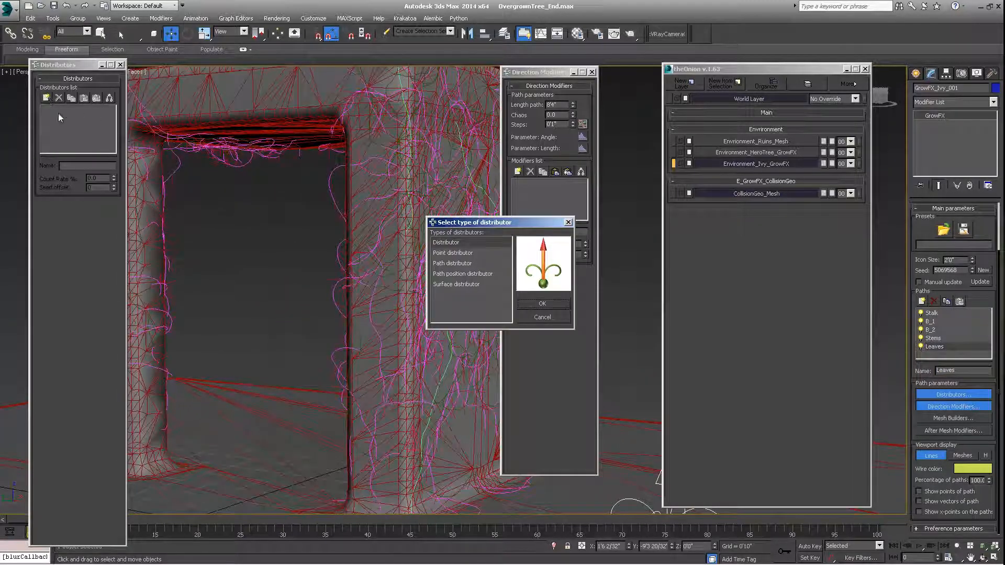
click(446, 263)
click(542, 304)
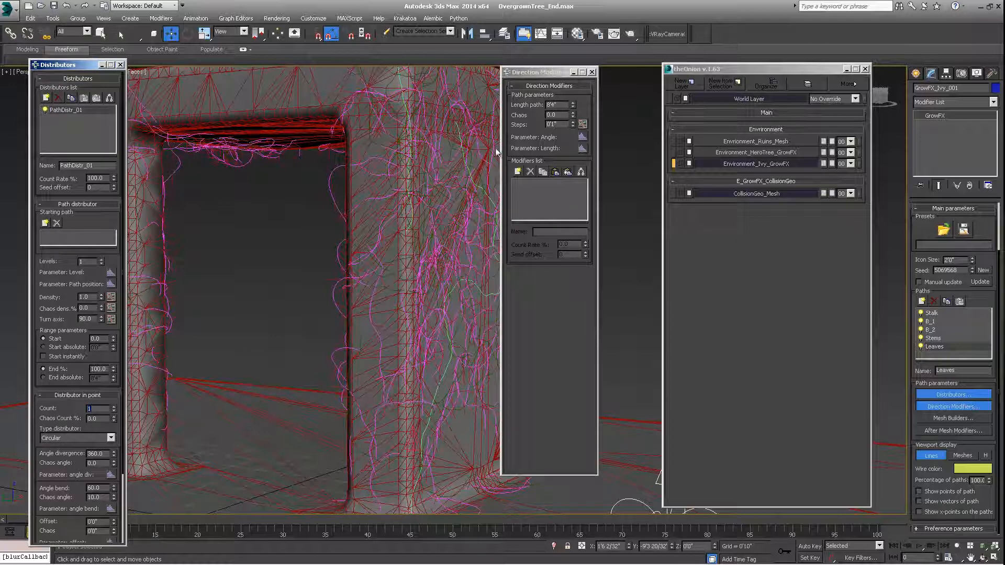
click(45, 223)
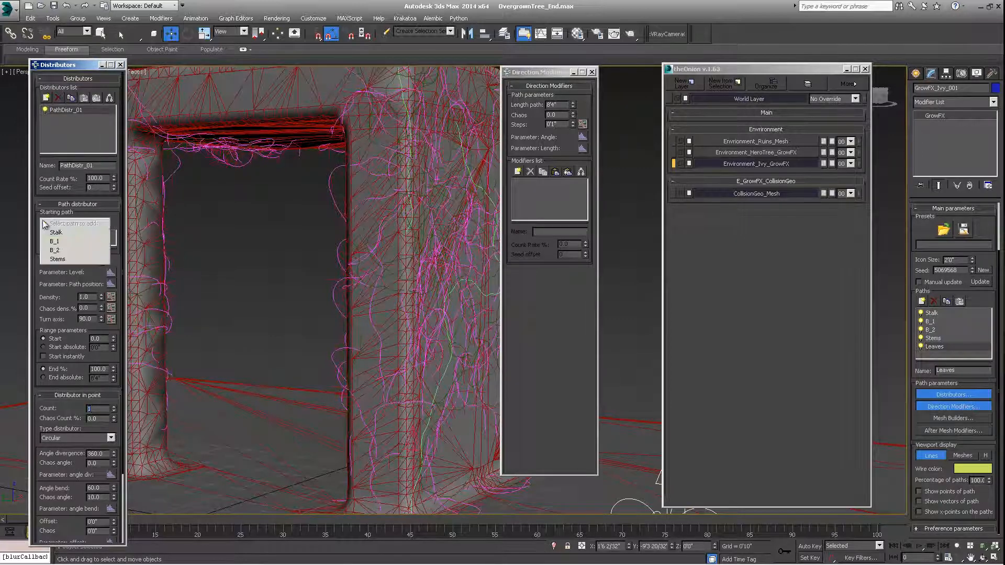
click(55, 259)
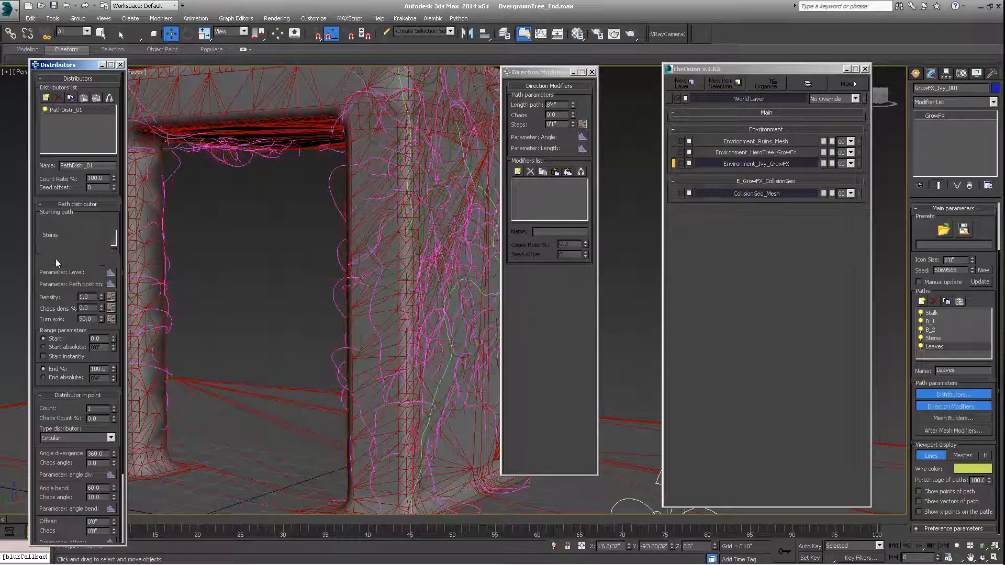
- Set the path length of Leaves to 0'4" and check the result on the archway
double_click(560, 105)
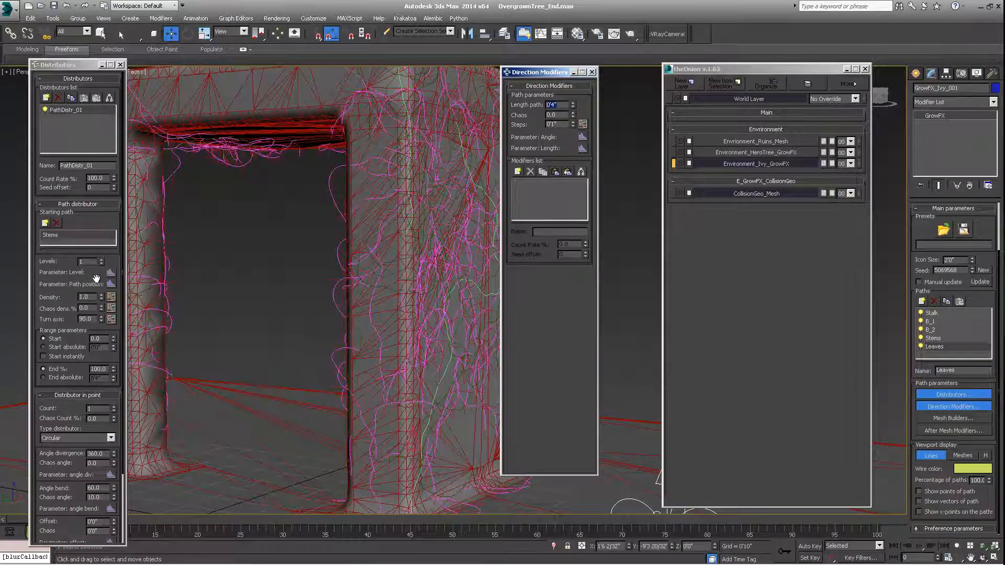
middle_drag(357, 304, 380, 298)
scroll(367, 293, down, 3)
scroll(366, 293, up, 3)
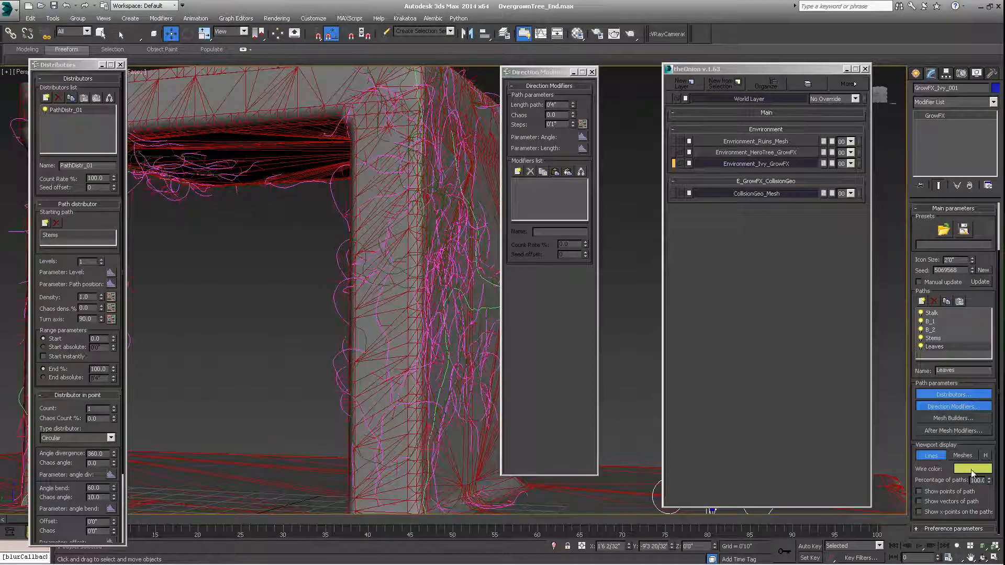
- Change the wire color of the Leaves path to light red (223, 90, 90)
click(972, 469)
drag(379, 96, 420, 108)
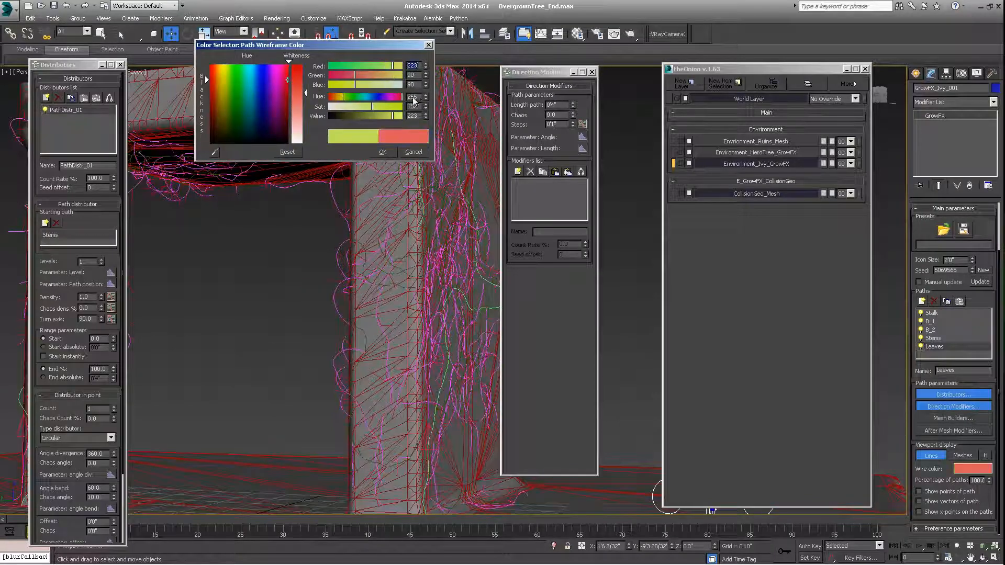
click(383, 152)
- Set the density of the Leaves path distributor to 5.0 and check the leaf coverage on the pillars and lintel
drag(92, 298, 46, 297)
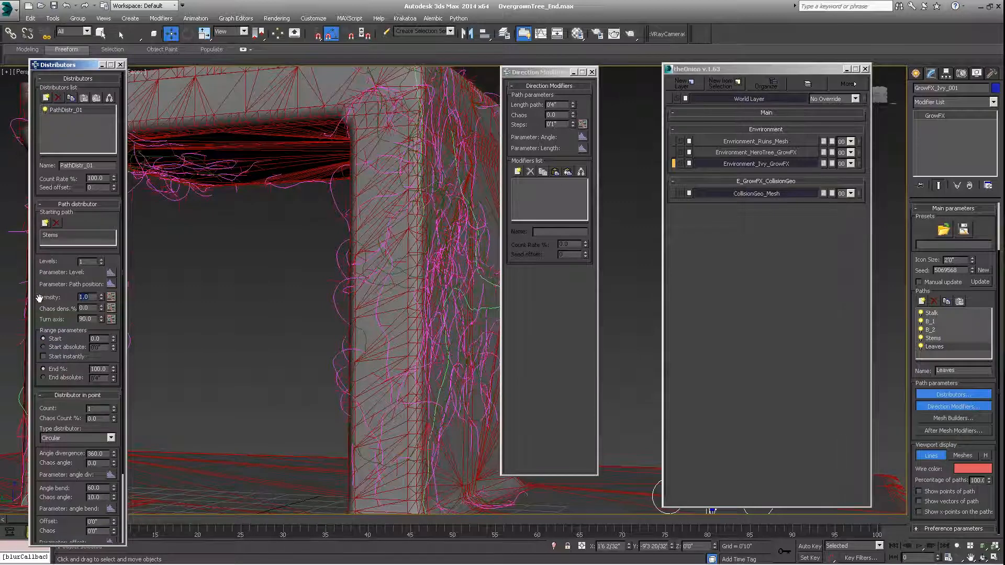
text(5)
key(Return)
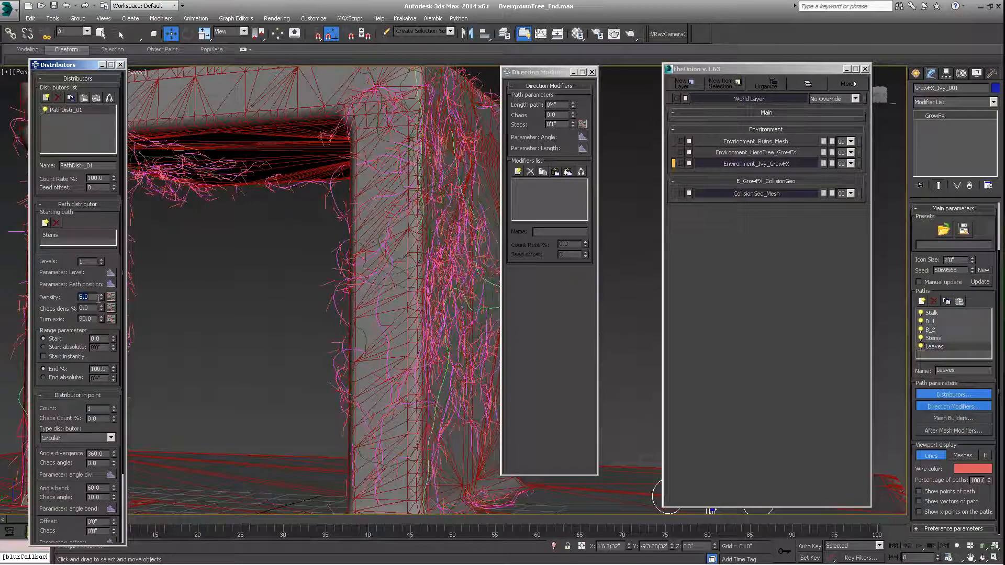
scroll(397, 260, down, 3)
scroll(417, 269, up, 4)
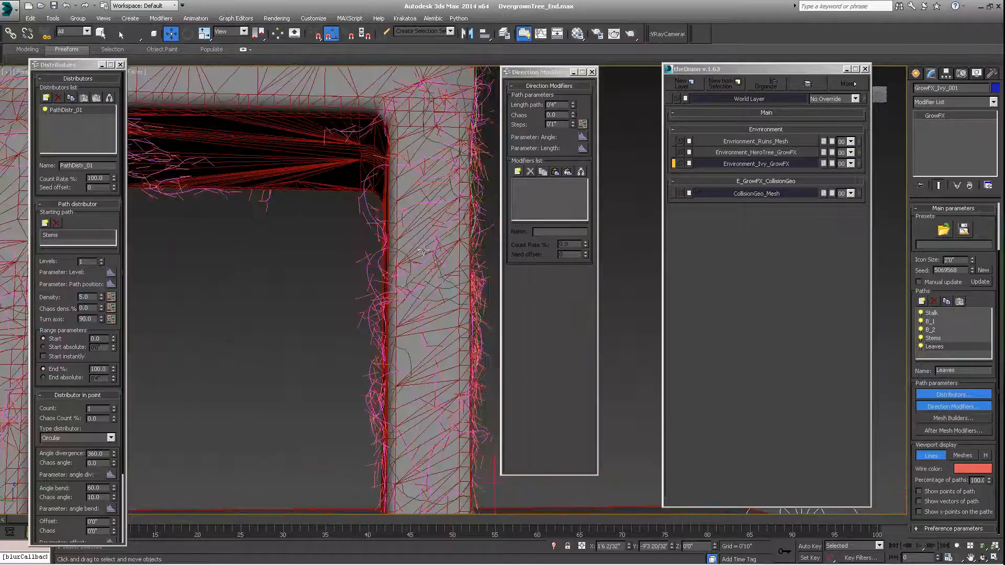
middle_drag(341, 211, 266, 233)
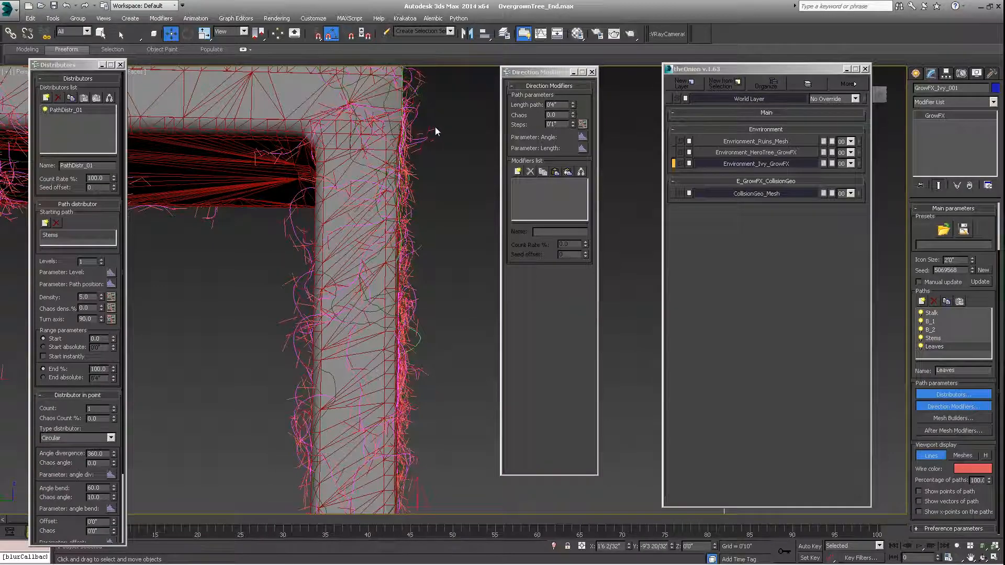
middle_drag(271, 278, 295, 249)
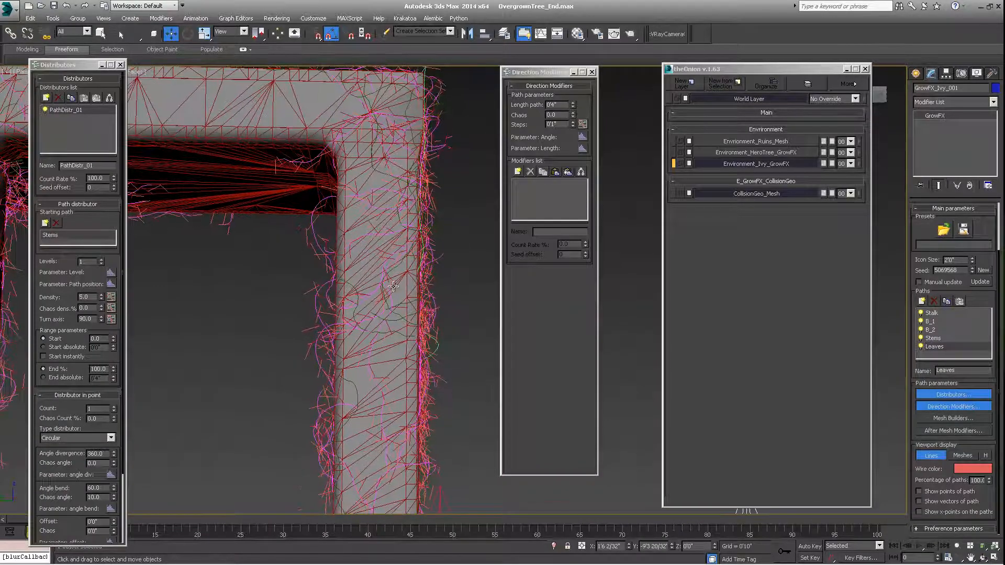
alt+middle_drag(395, 287, 341, 291)
scroll(401, 295, down, 3)
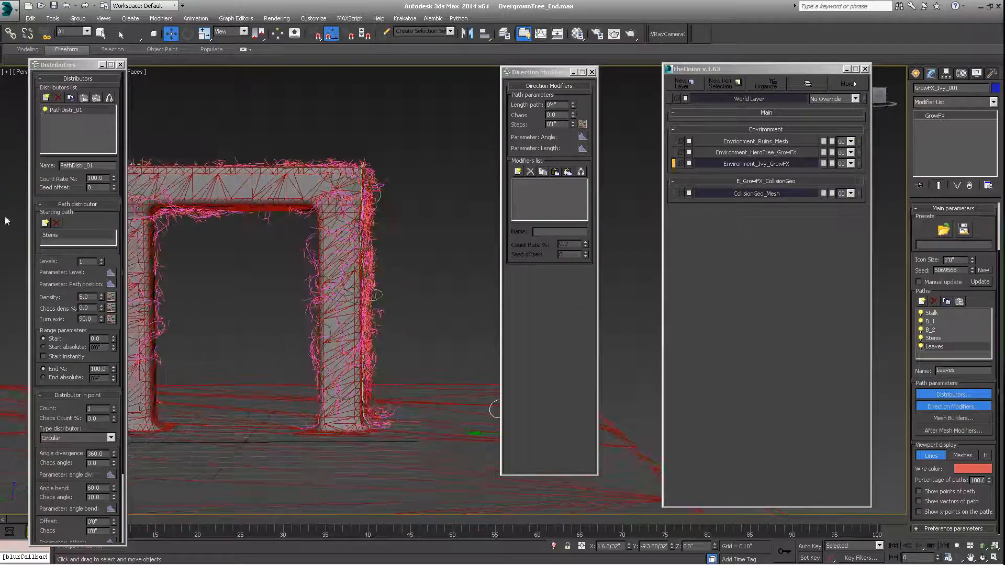
- Increase the density of the Leaves path distributor to 10.0 and check the coverage around the archway
click(84, 297)
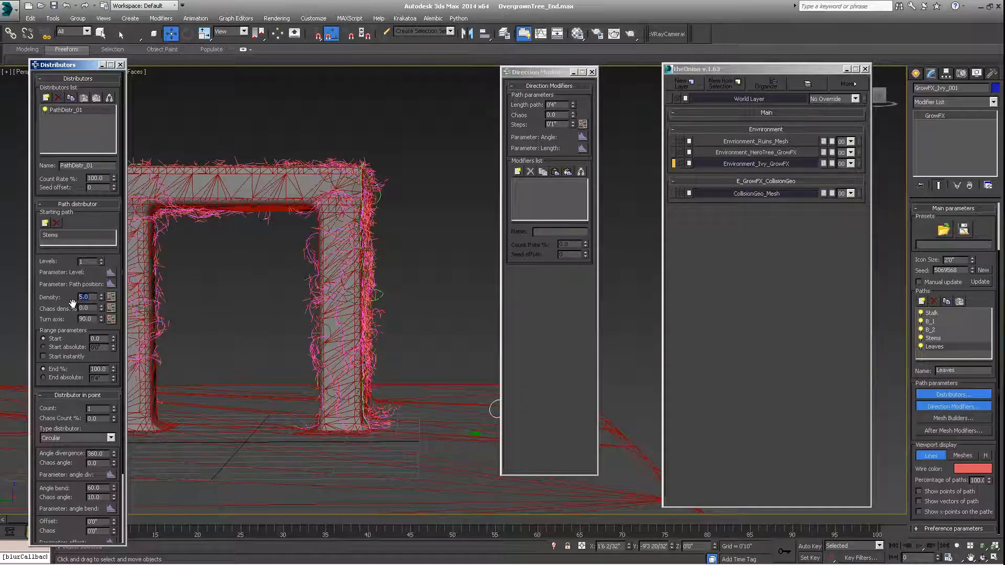
text(10)
key(Return)
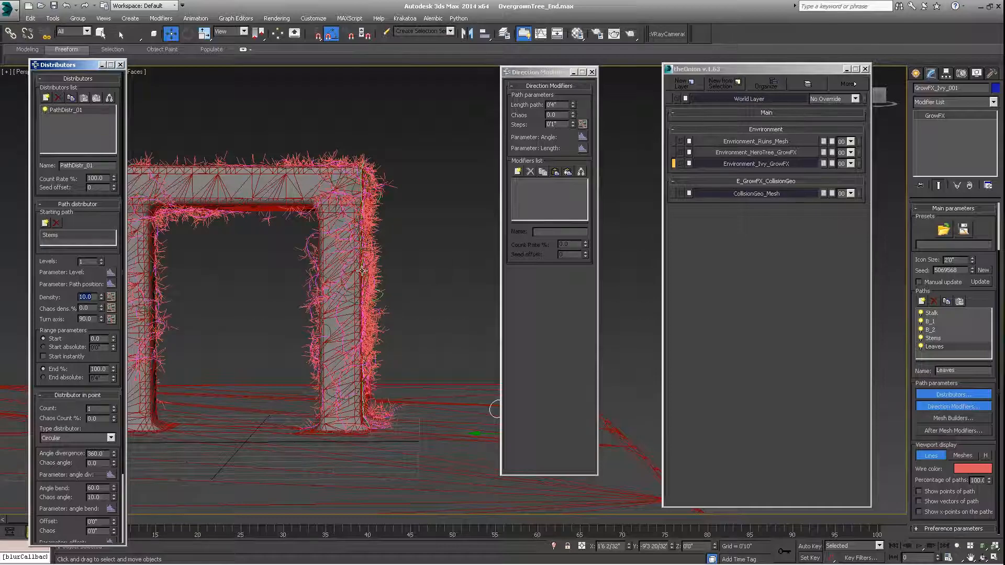
alt+middle_drag(360, 264, 386, 289)
scroll(395, 289, up, 4)
scroll(386, 288, down, 5)
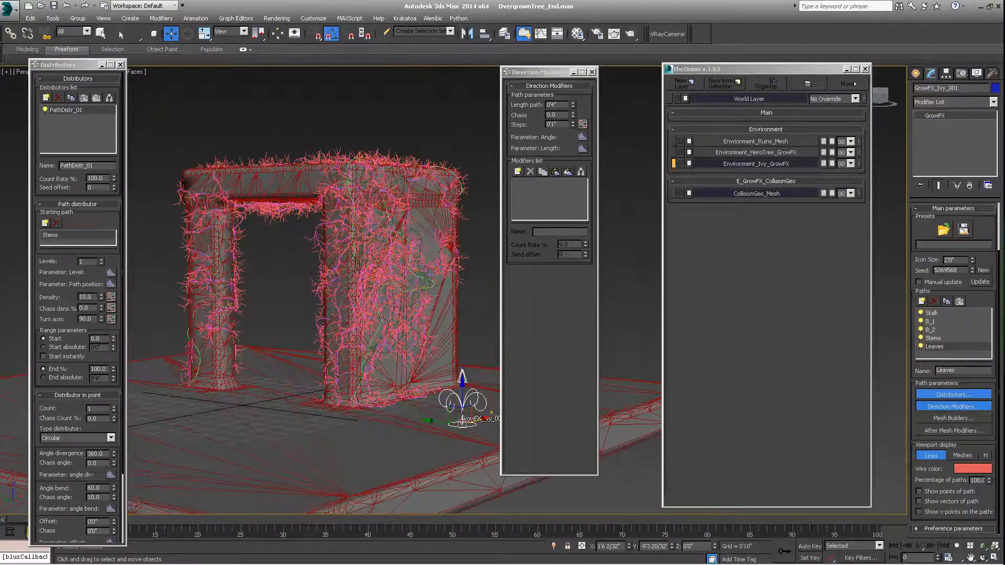
- Set the path length chaos of Leaves to 30.0 and check the variation across the archway
click(560, 115)
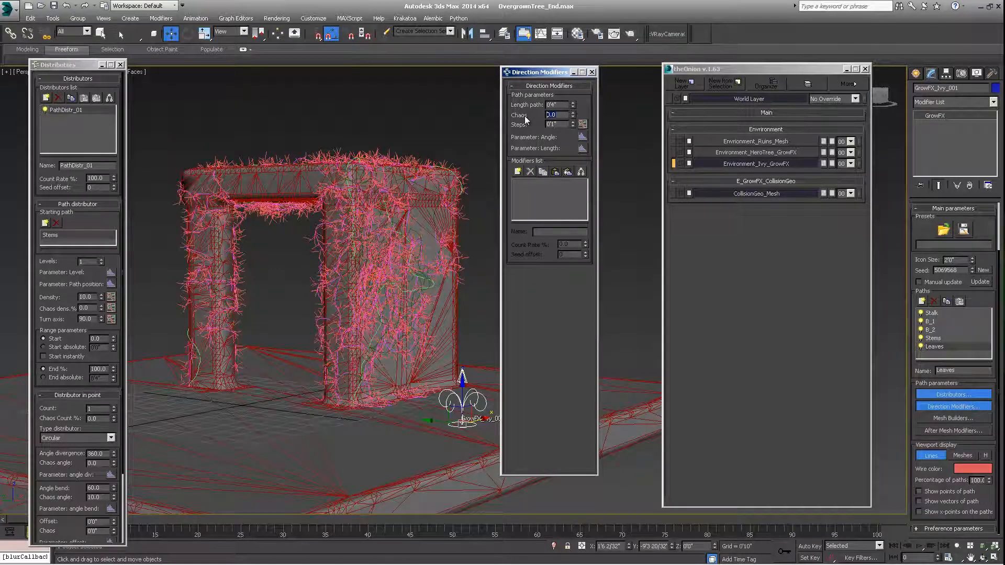
text(30.0)
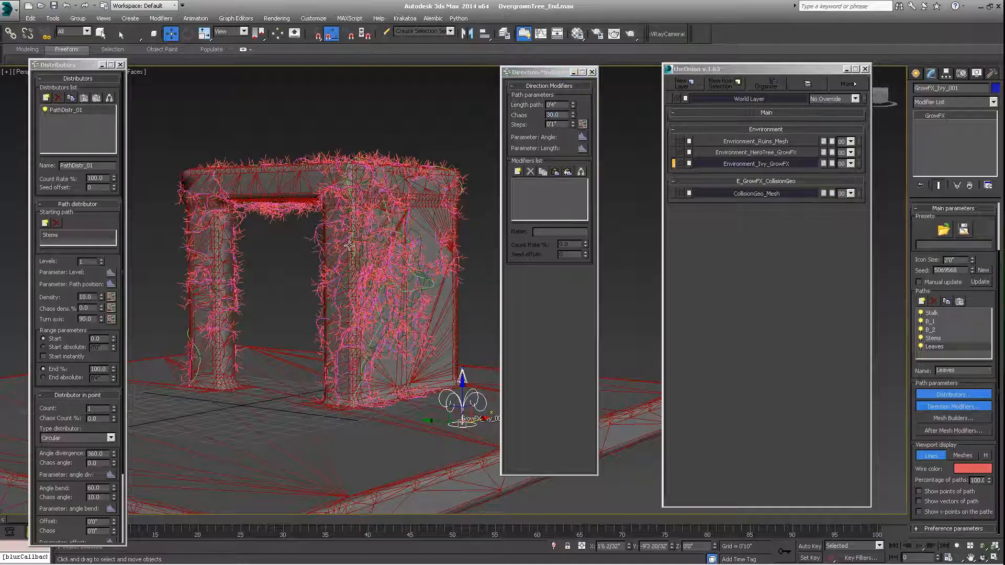
scroll(349, 246, up, 5)
scroll(349, 246, down, 5)
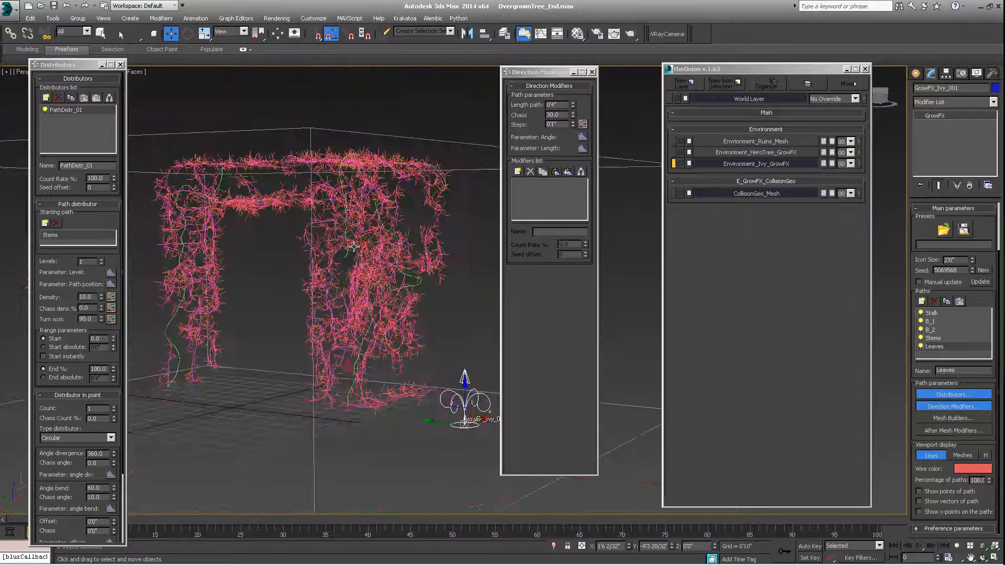
middle_drag(342, 267, 391, 266)
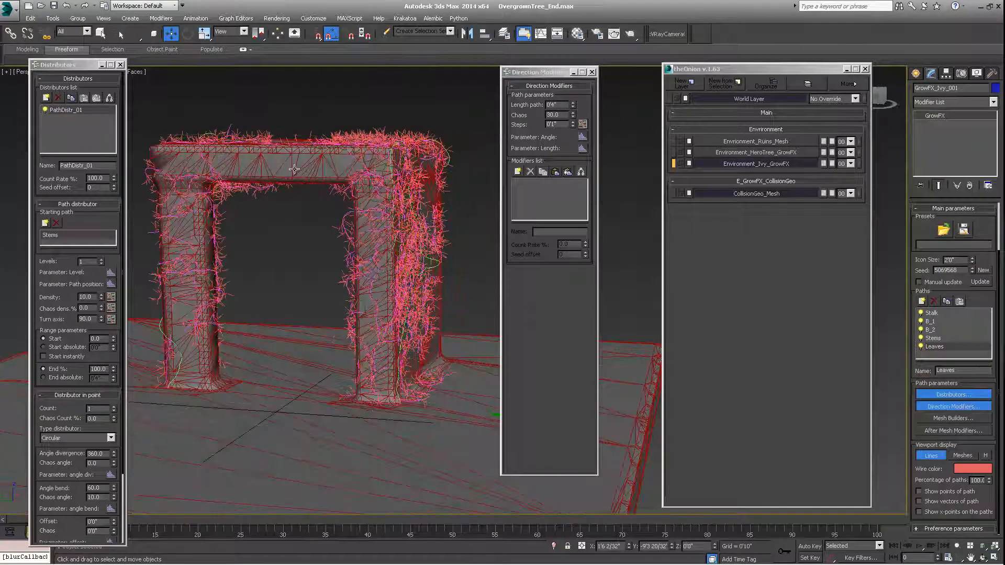
mouse_move(370, 307)
middle_down()
mouse_move(442, 289)
mouse_move(393, 288)
middle_up()
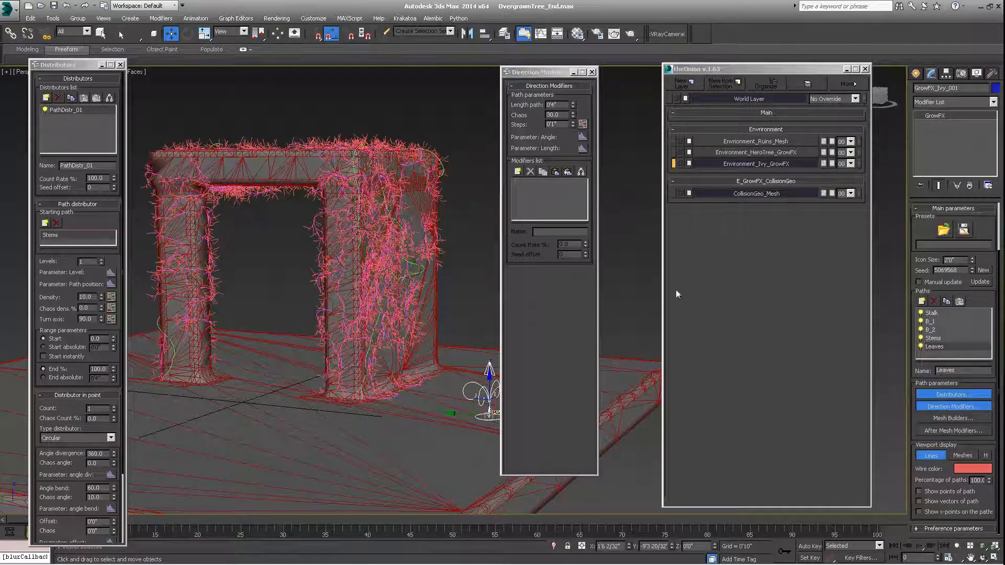
middle_drag(352, 261, 392, 296)
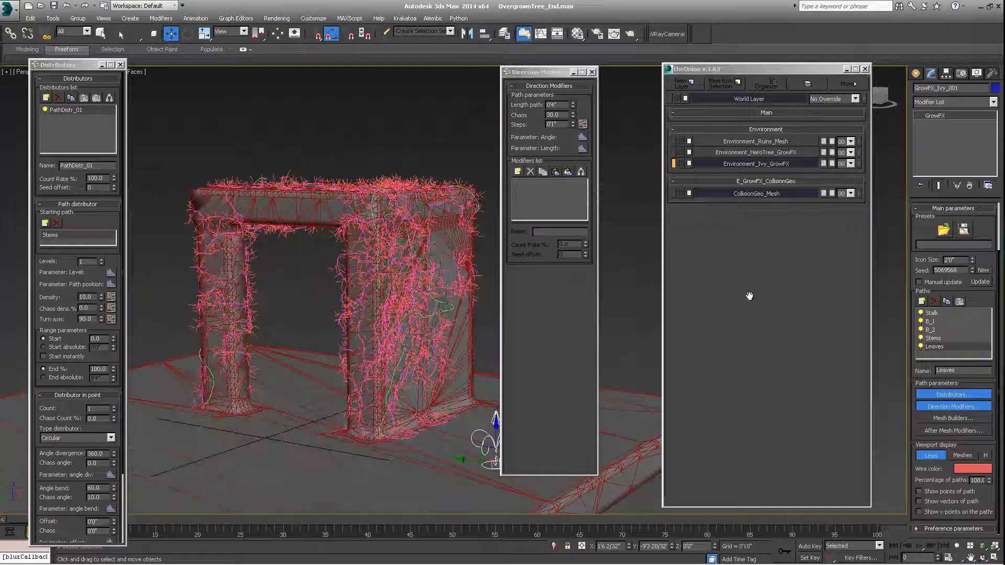
- Add a new path to the ivy and name it Dead_Branches
click(922, 301)
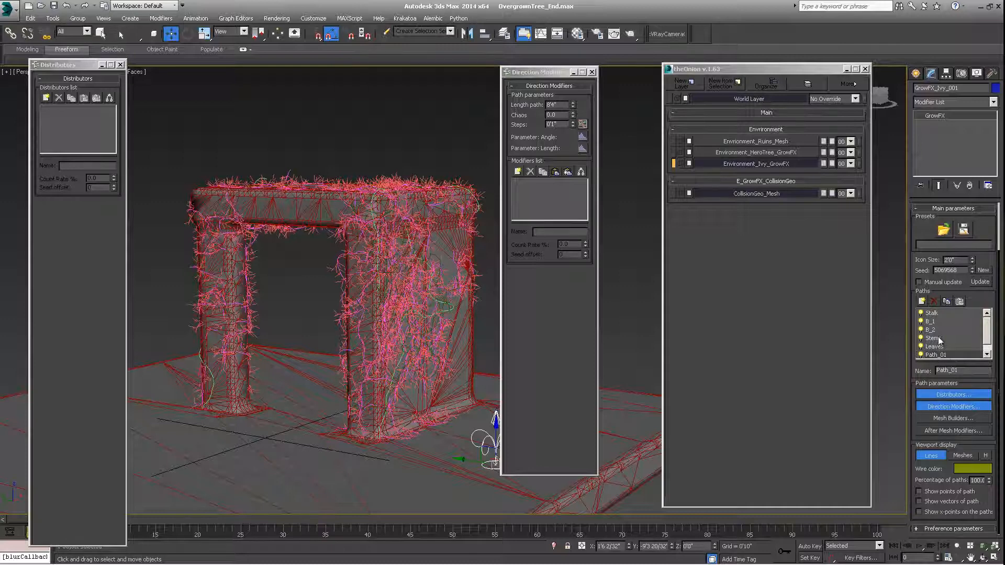
click(966, 370)
text(B)
text(ead_Branches)
key(Return)
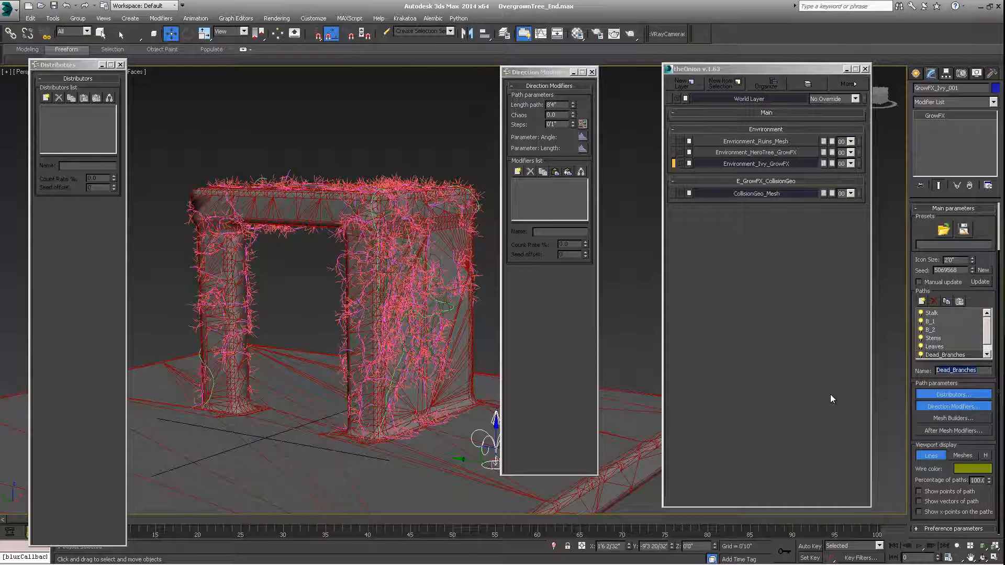
click(923, 303)
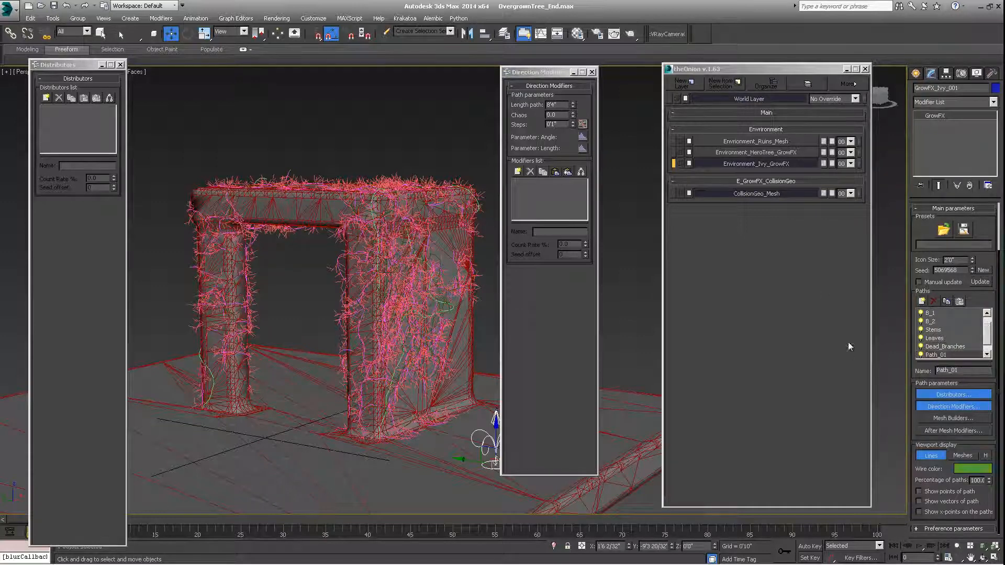
click(934, 302)
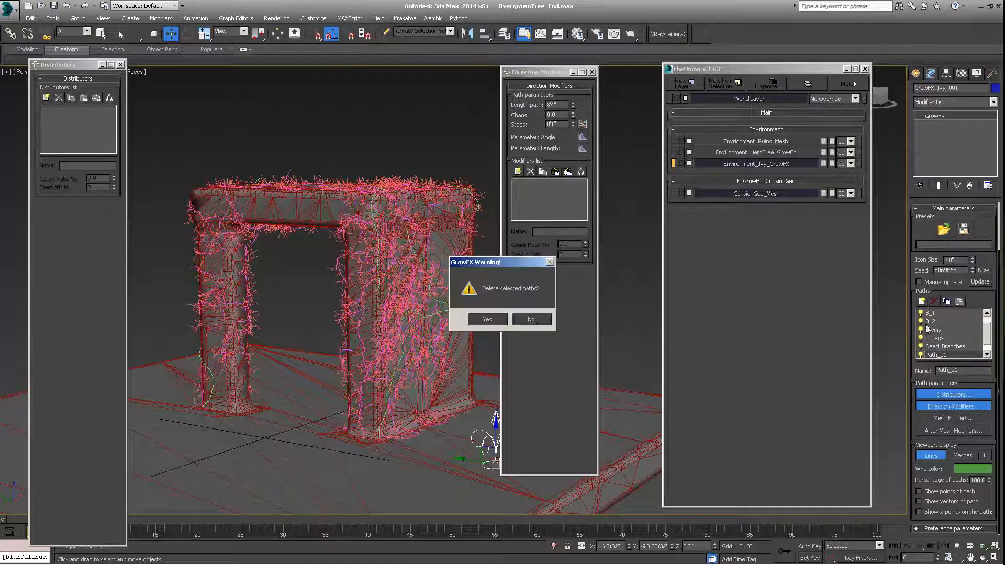
click(500, 323)
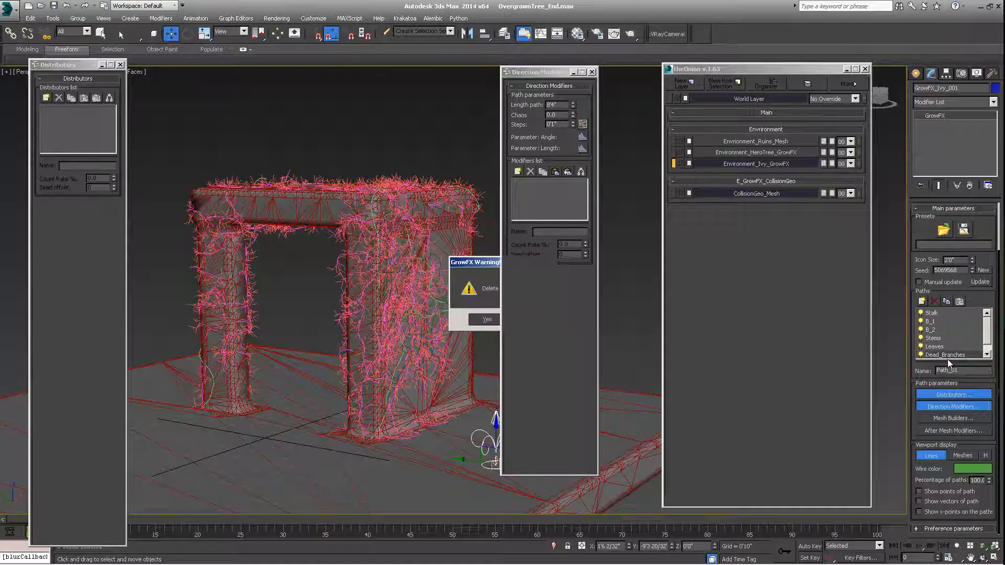
click(923, 302)
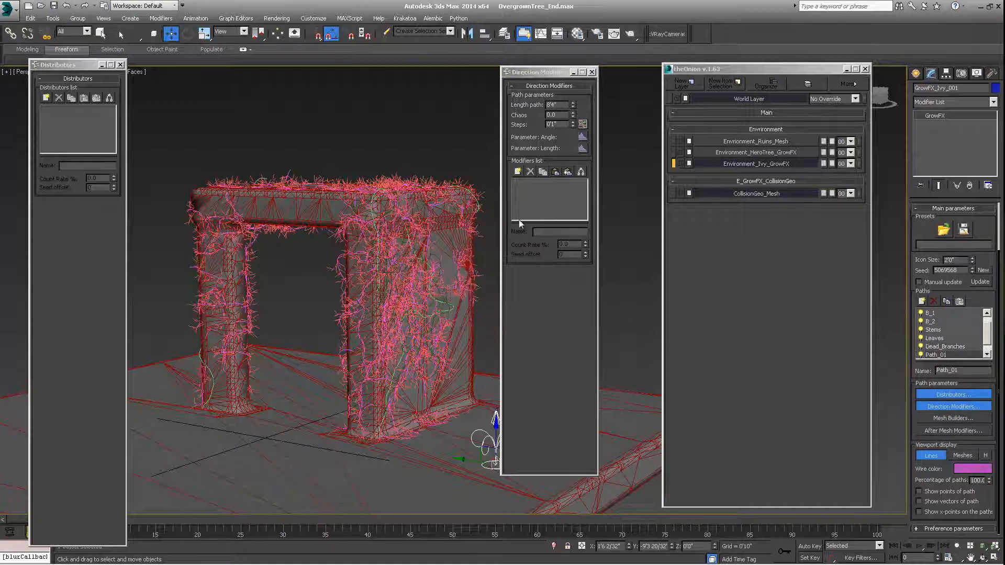
click(934, 302)
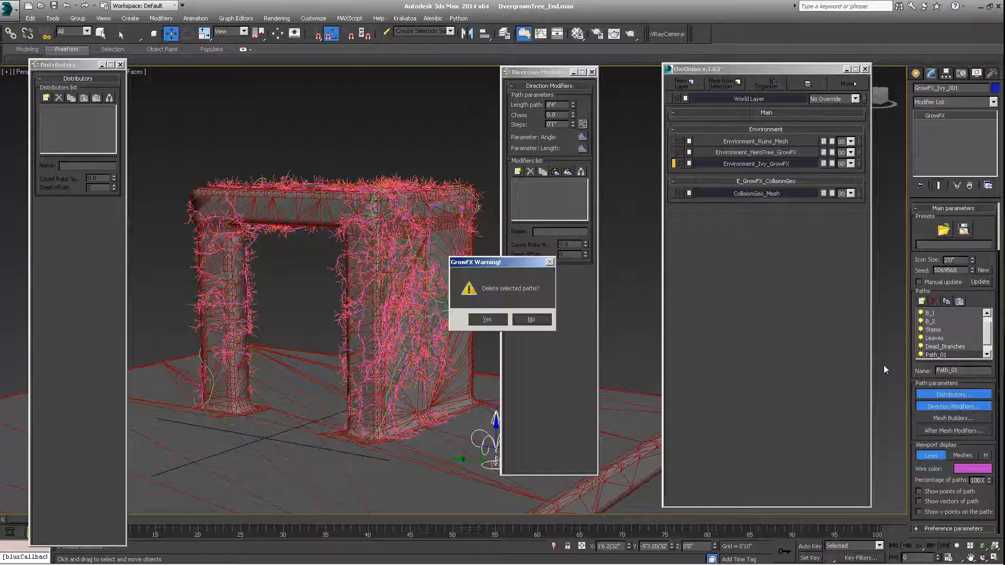
key(Return)
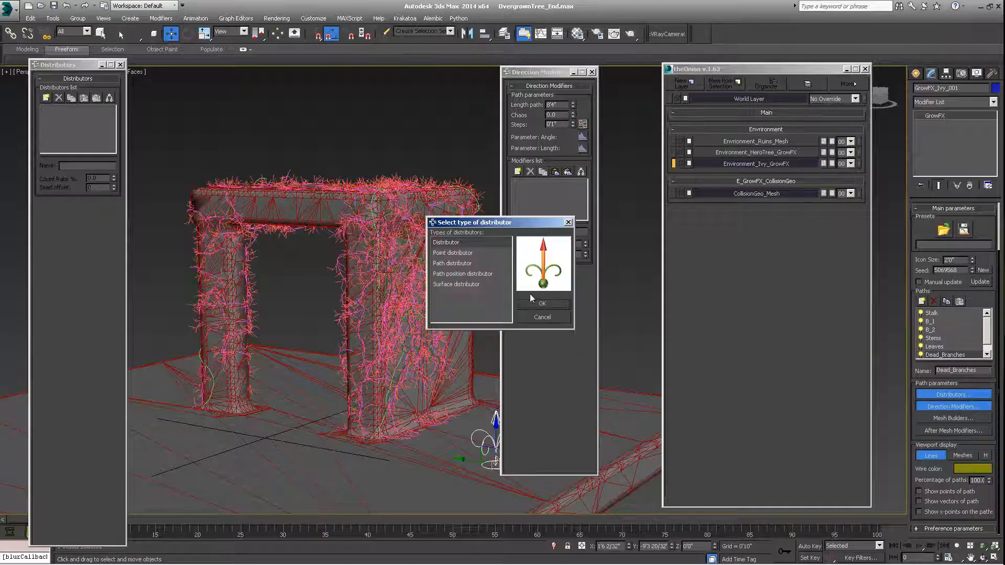
- Add a path distributor to the Dead_Branches path with Stalk as its starting path
click(449, 264)
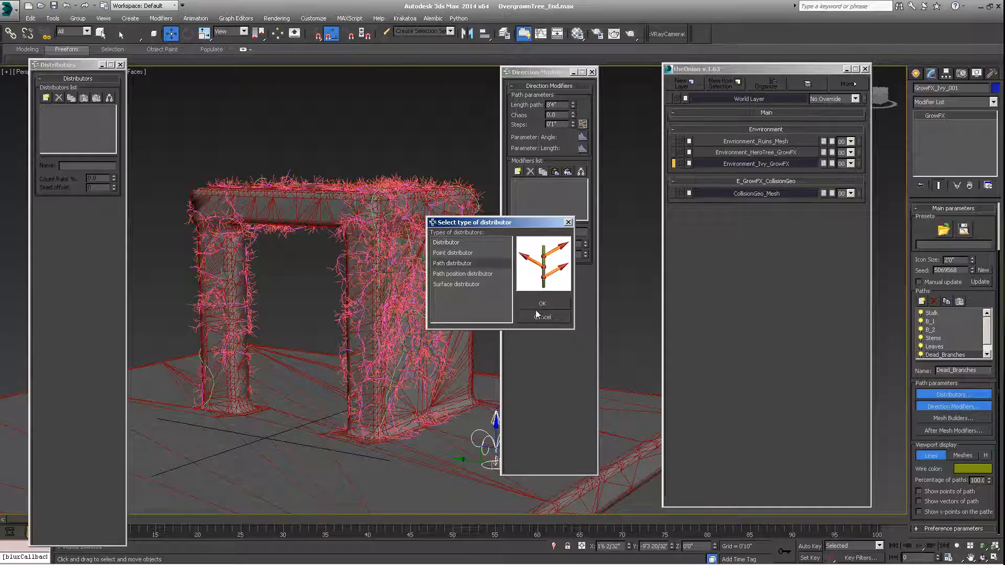
click(543, 304)
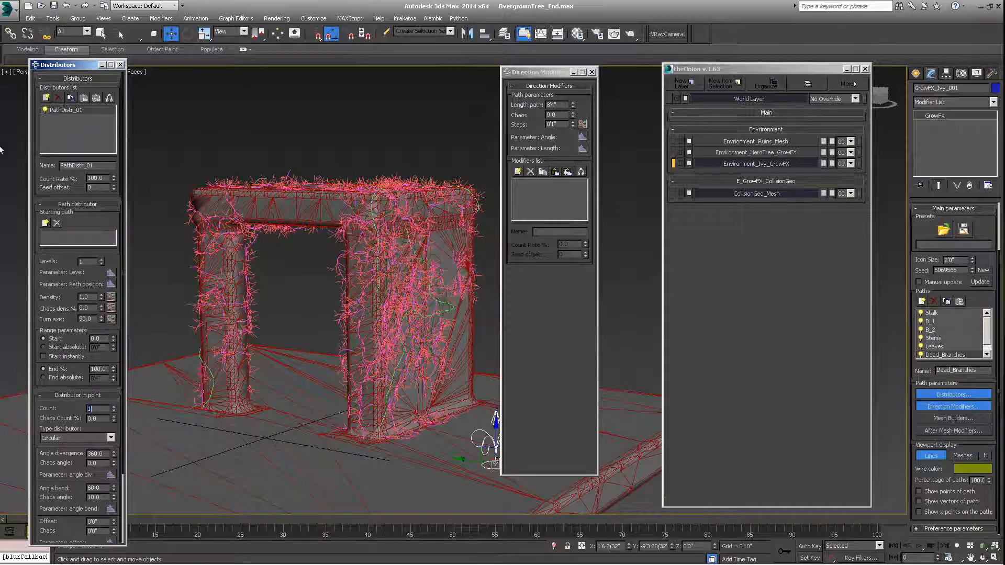
click(56, 223)
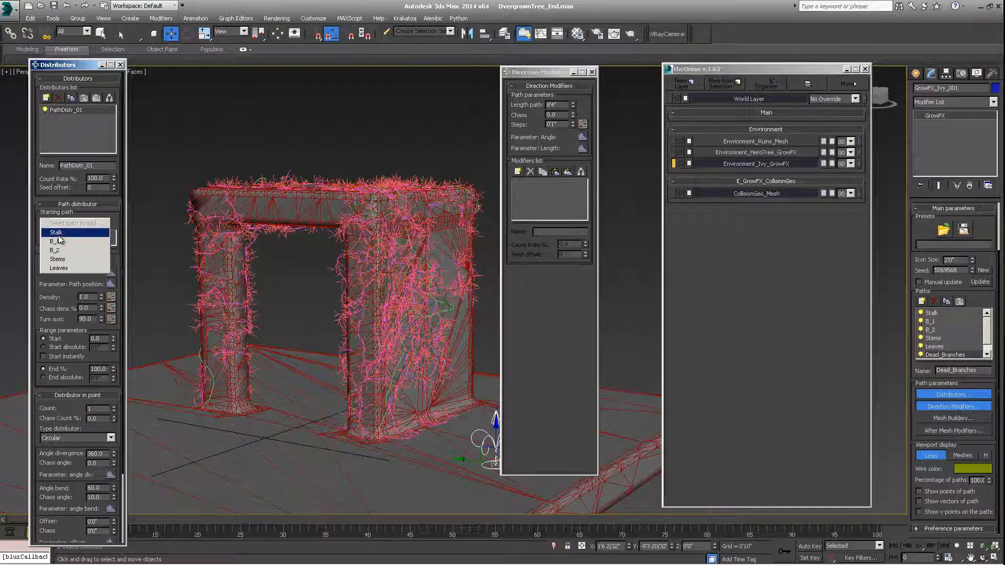
click(50, 226)
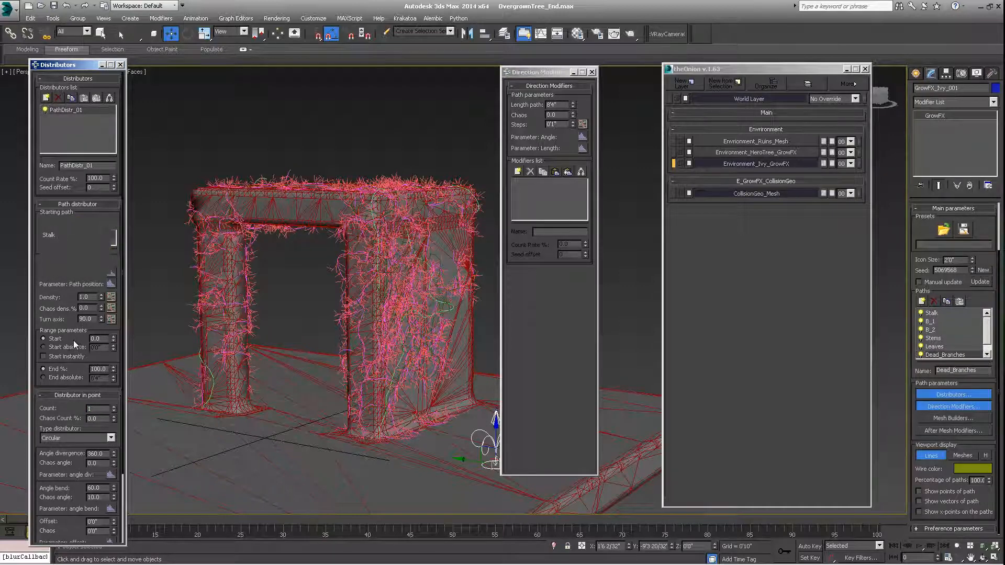
- Set the range start of the Dead_Branches path distributor to 60.0 and check the branch positions on the archway
drag(106, 341, 58, 340)
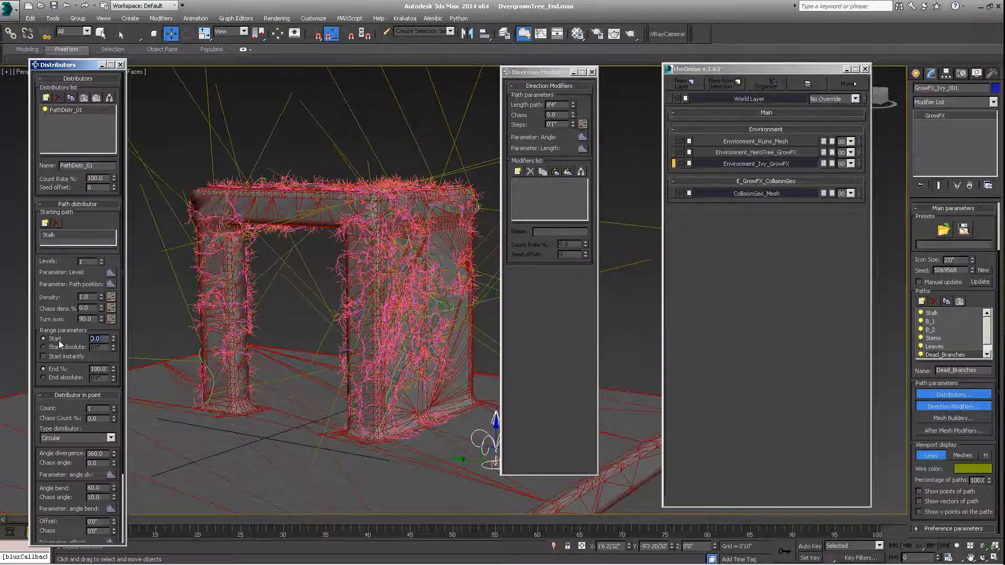
text(60.0)
alt+middle_drag(395, 273, 396, 290)
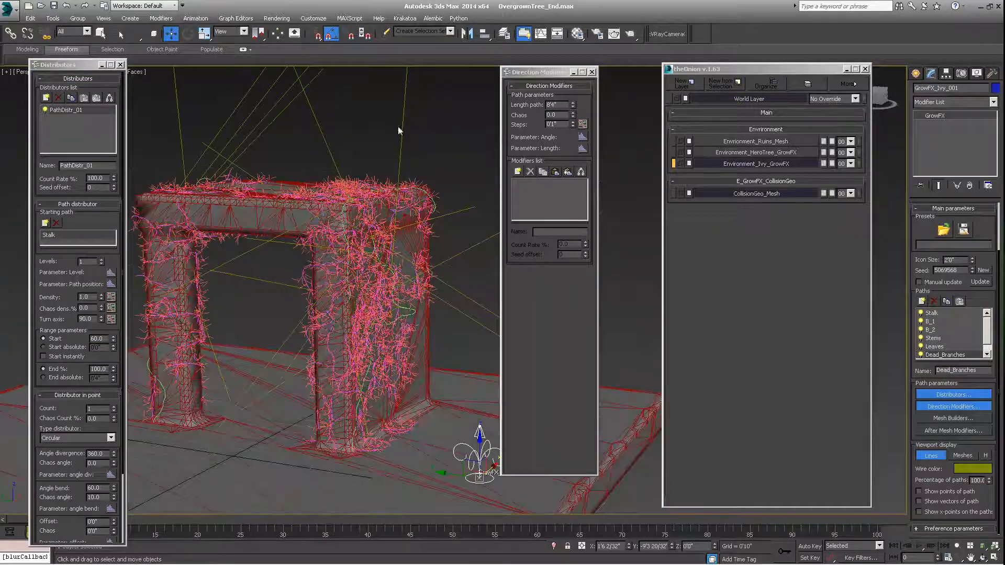
- Add a Random direction modifier to the Dead_Branches path and check the bent branches around the archway
click(518, 172)
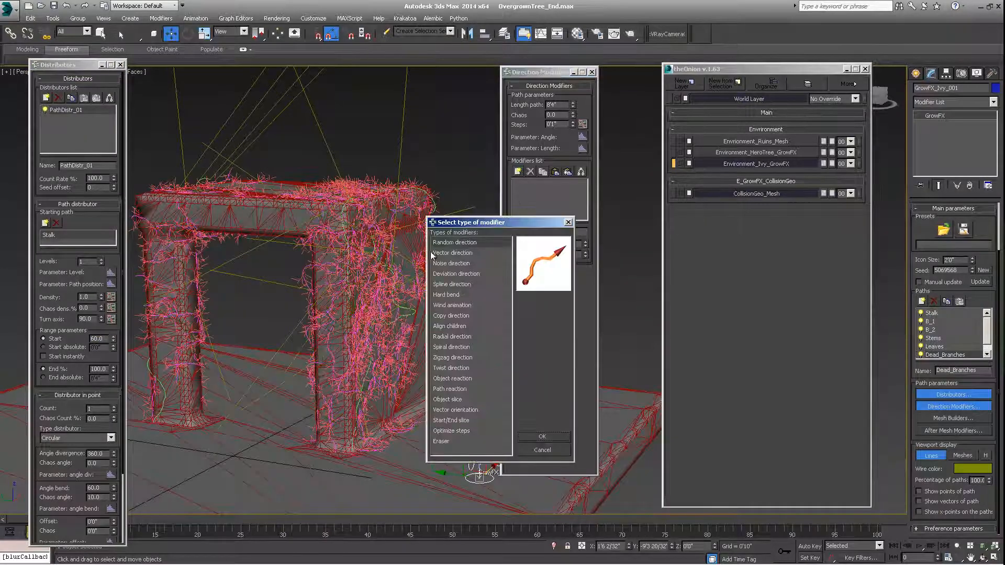
click(542, 437)
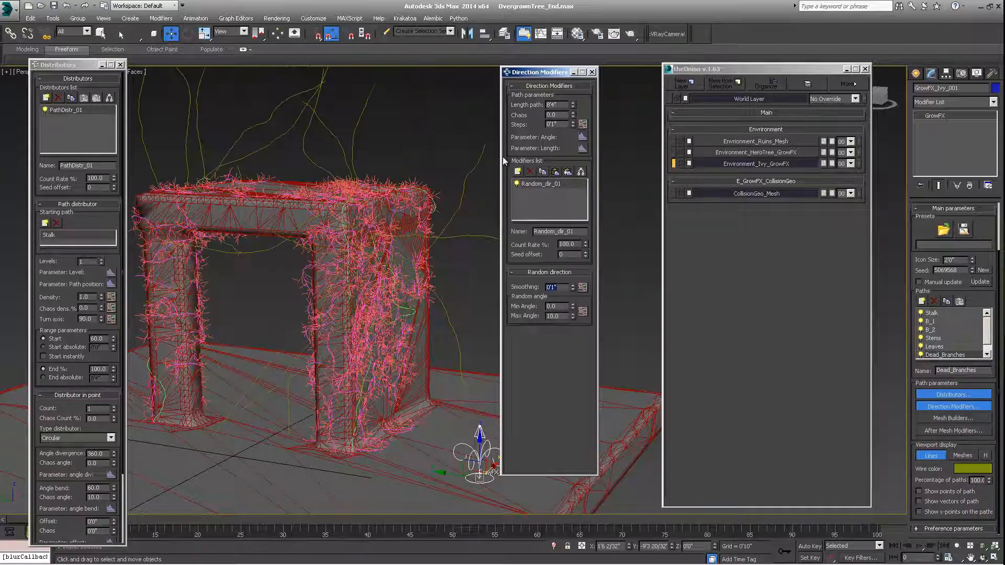
middle_drag(350, 246, 401, 271)
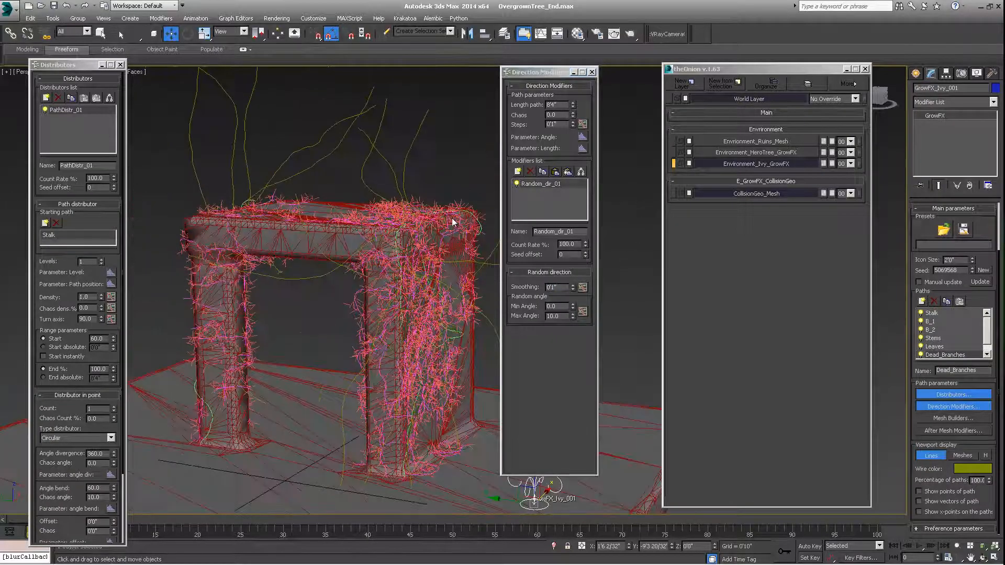
- Paste the copied Object Reaction modifier onto Dead_Branches and check how the branches follow the archway
click(569, 171)
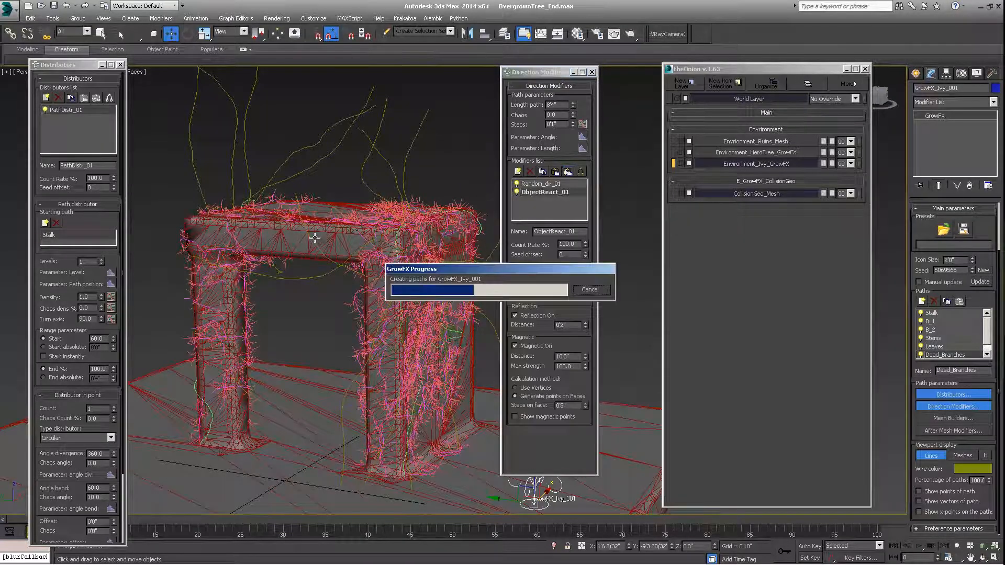
middle_drag(343, 250, 187, 311)
alt+middle_drag(268, 342, 373, 272)
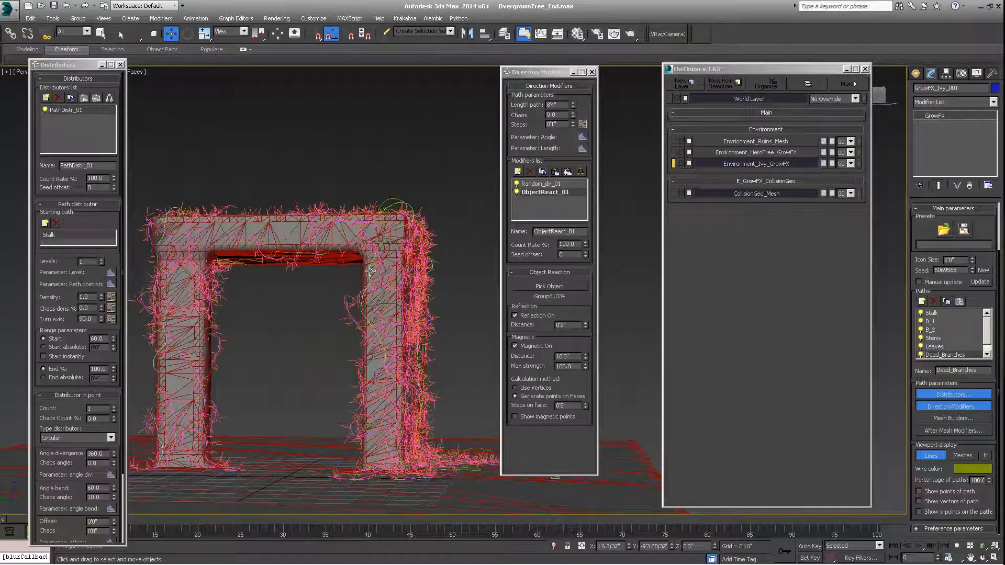
alt+middle_drag(388, 285, 365, 307)
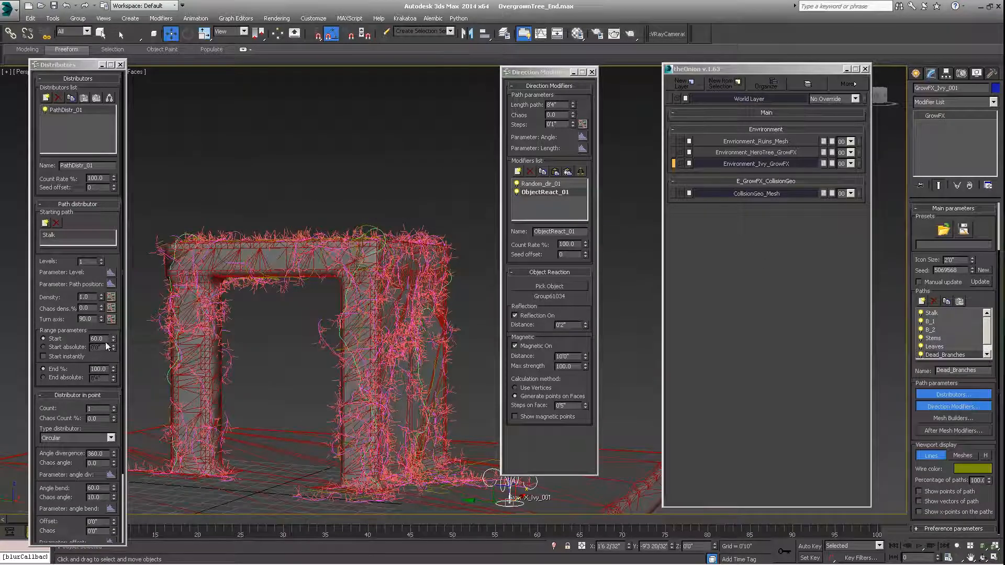
- Set the range start of the Dead_Branches path distributor to 70.0 and check the branches from the archway's side
double_click(98, 339)
text(70)
key(Return)
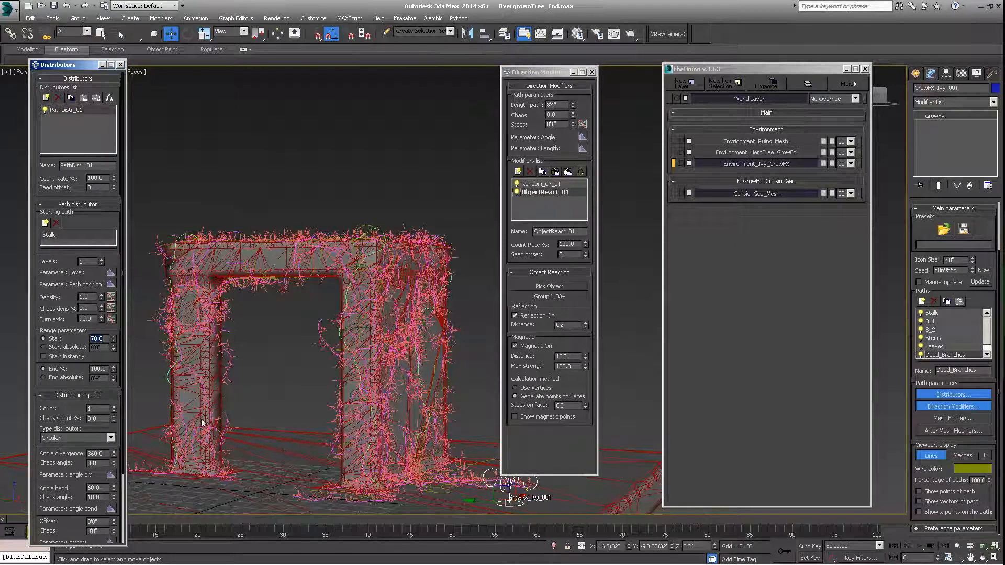
mouse_move(359, 364)
alt+middle_down()
mouse_move(324, 375)
mouse_move(405, 364)
alt+middle_up()
scroll(388, 370, up, 3)
scroll(405, 364, down, 4)
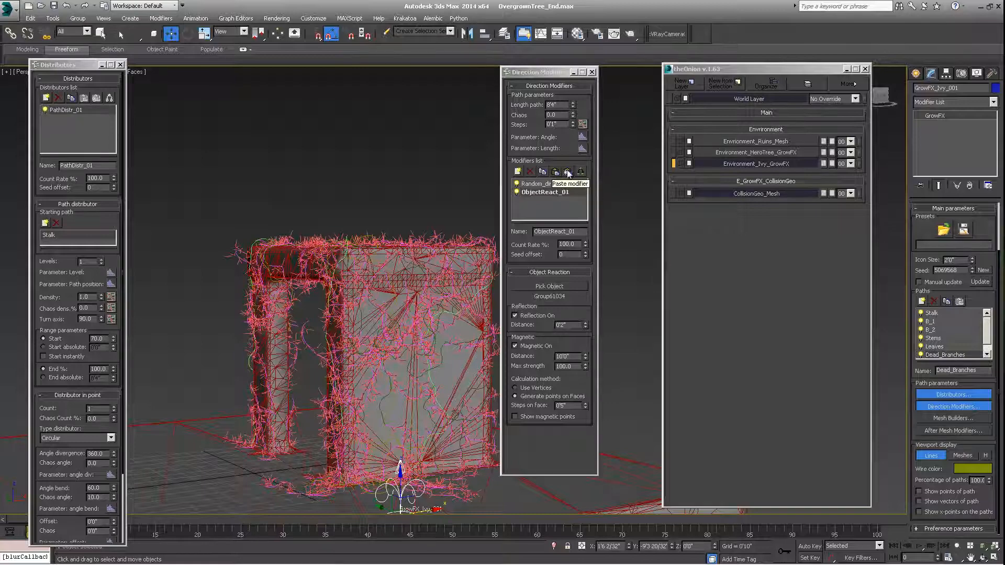
- Make the pasted Object Reaction modifier on Dead_Branches unique and set its magnetic distance to 20'0"
click(581, 172)
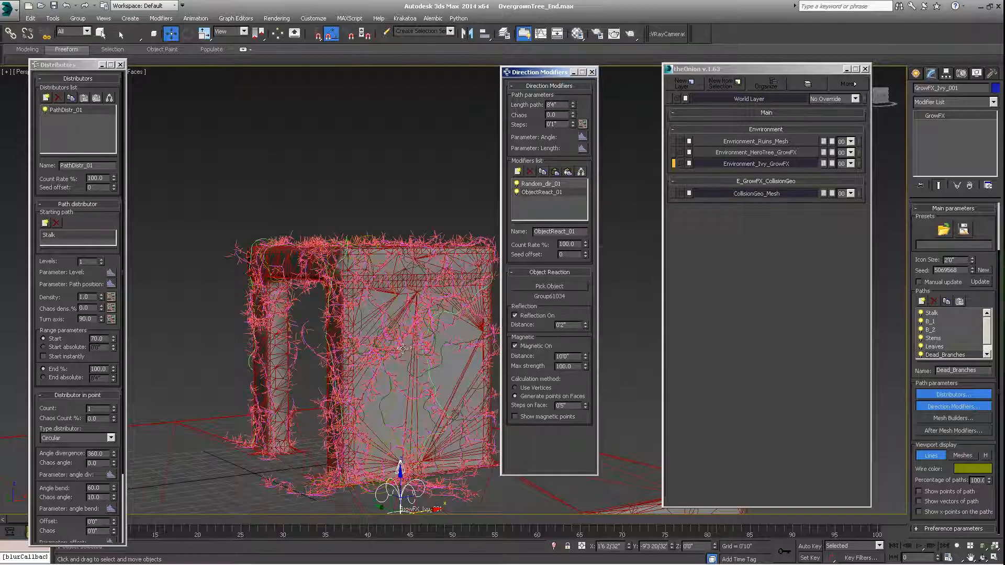
alt+middle_drag(403, 348, 351, 350)
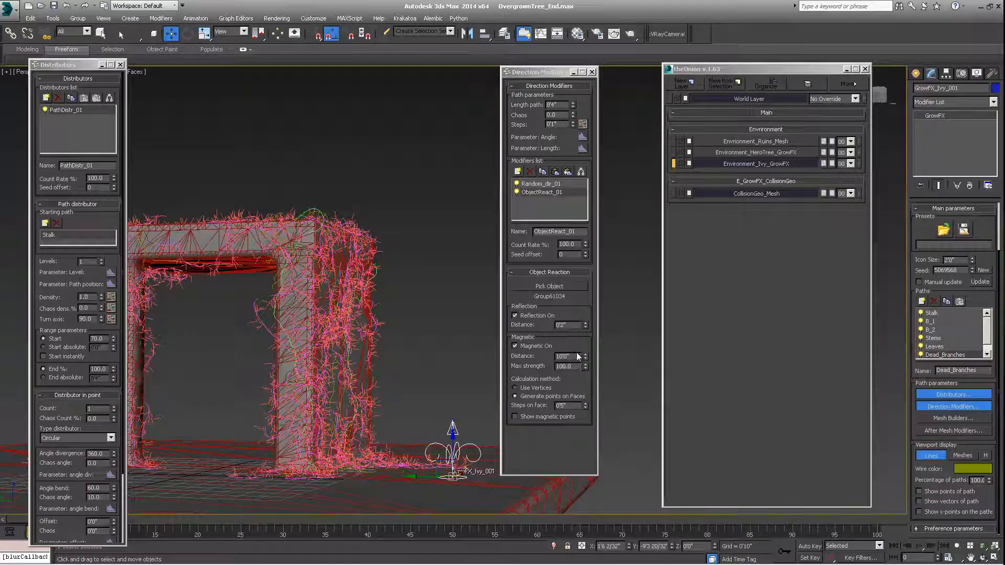
click(567, 366)
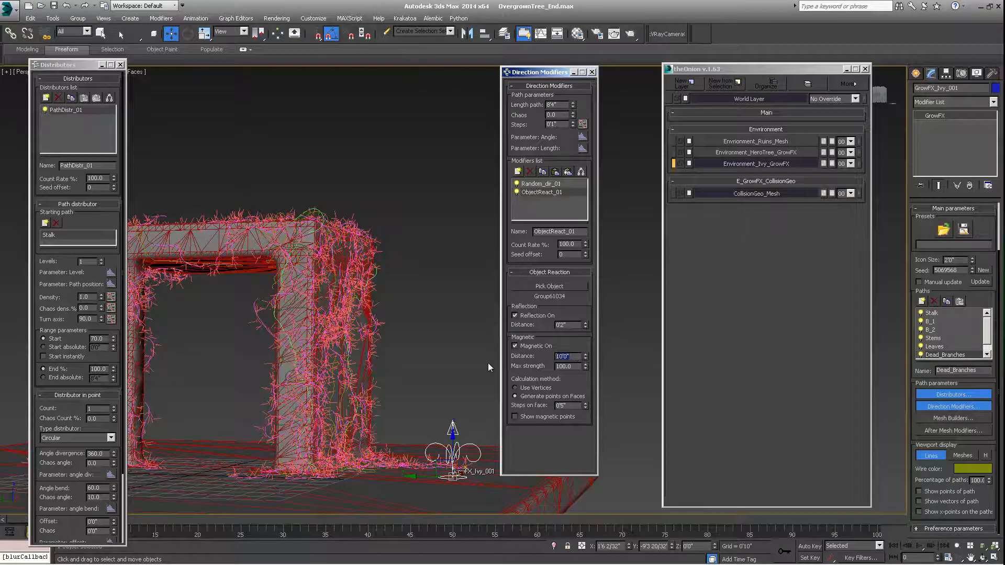
text(20)
key(Return)
- Set the steps on face of the Dead_Branches Object Reaction modifier to 0'4"
click(574, 406)
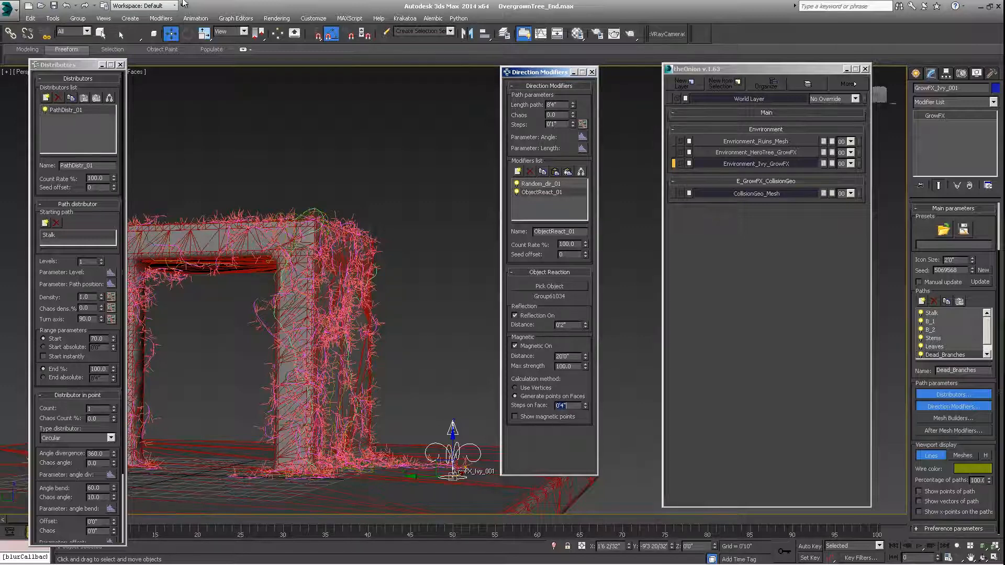
text(0'4")
key(Return)
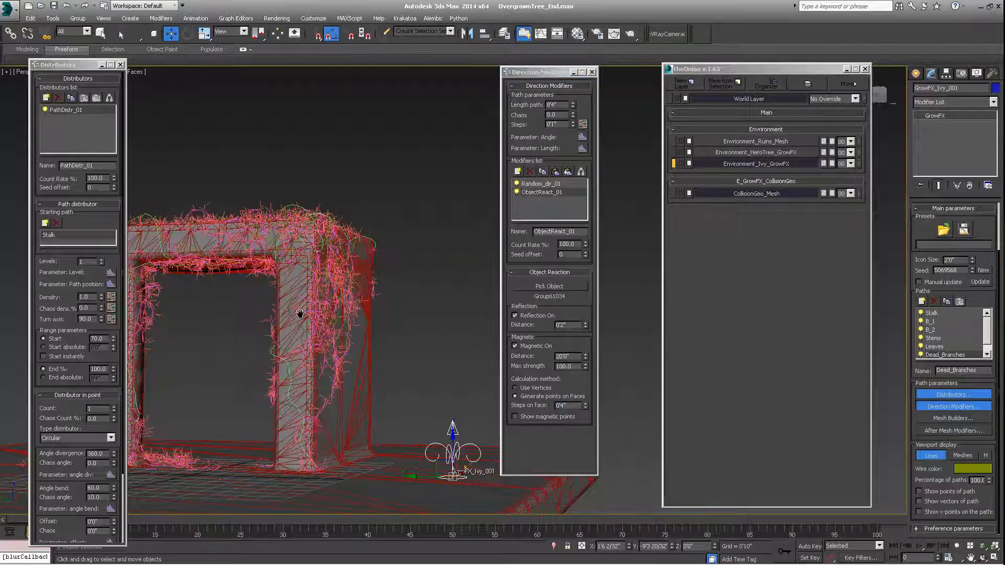
- Examine the regrown ivy from several angles and up close, checking how it covers the archway's top, pillars and side wall
middle_drag(299, 312, 309, 371)
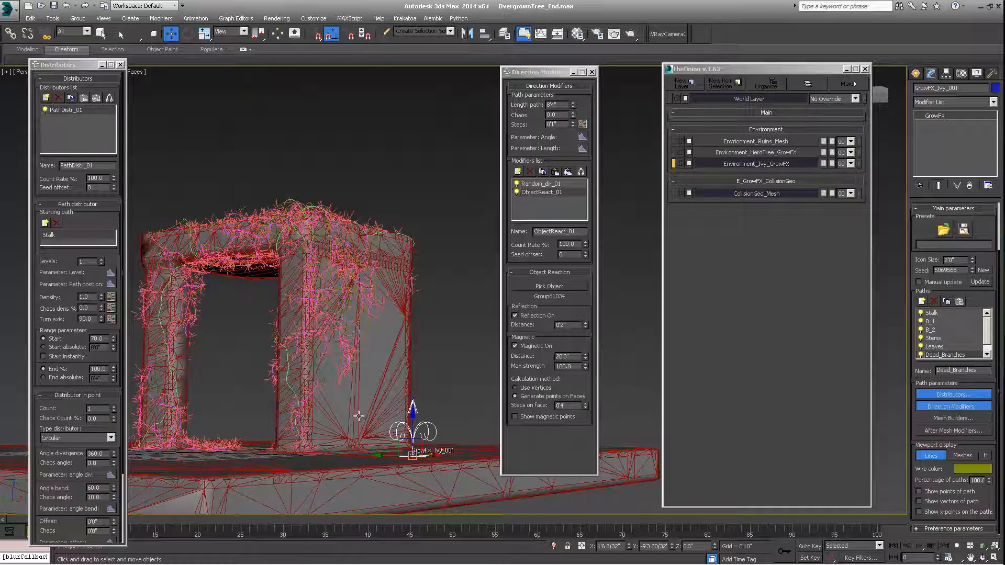
alt+middle_drag(306, 379, 428, 376)
alt+middle_drag(428, 376, 190, 251)
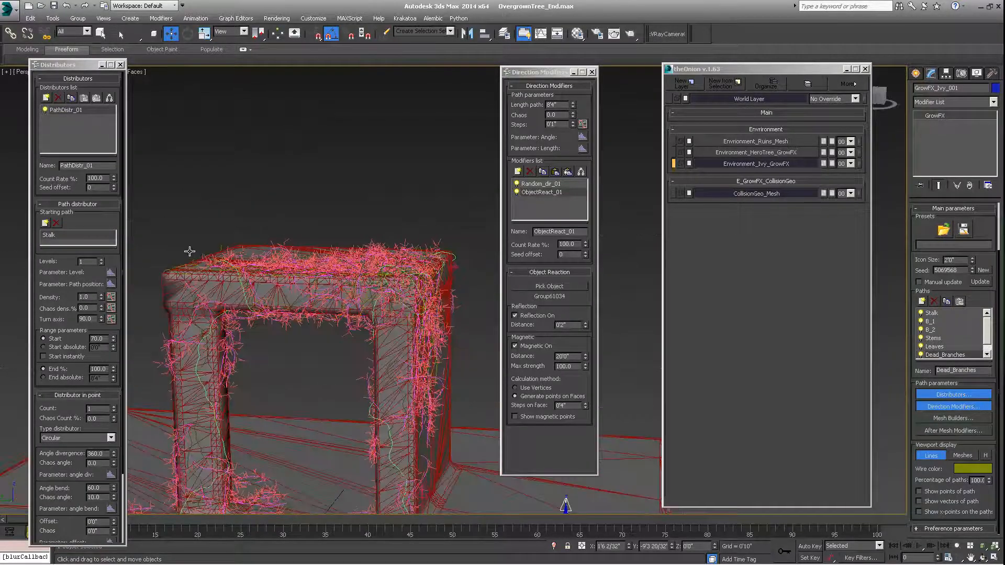
scroll(296, 294, down, 3)
alt+middle_drag(365, 264, 357, 293)
scroll(357, 294, up, 3)
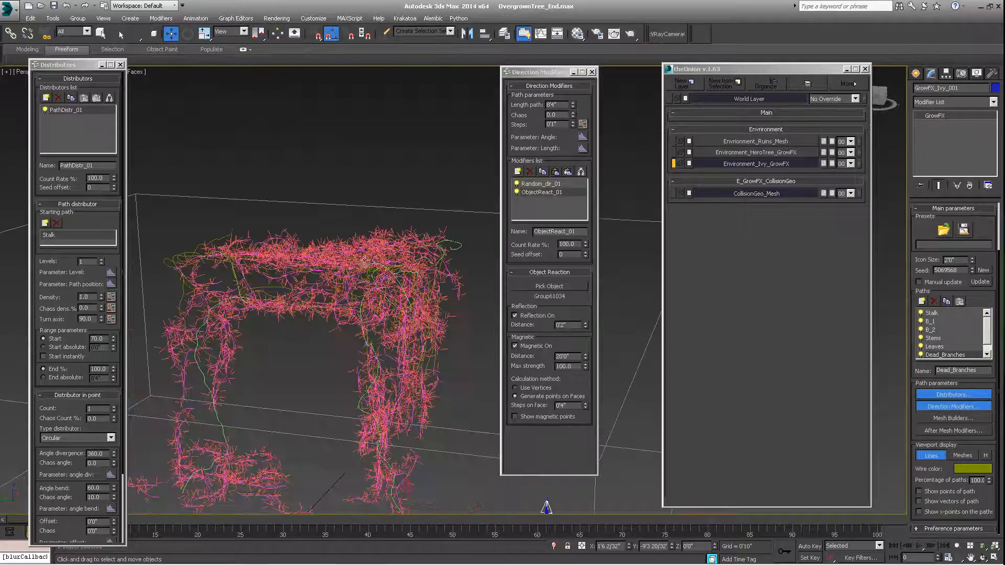
scroll(365, 265, down, 3)
scroll(365, 264, up, 3)
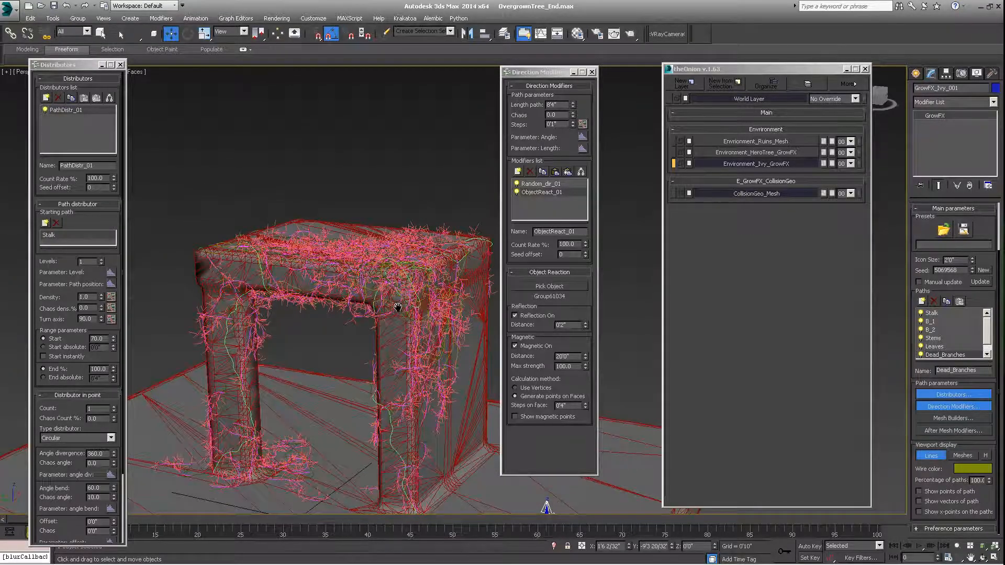
scroll(300, 301, up, 4)
mouse_move(300, 301)
alt+middle_down()
mouse_move(267, 312)
mouse_move(327, 298)
mouse_move(316, 303)
alt+middle_up()
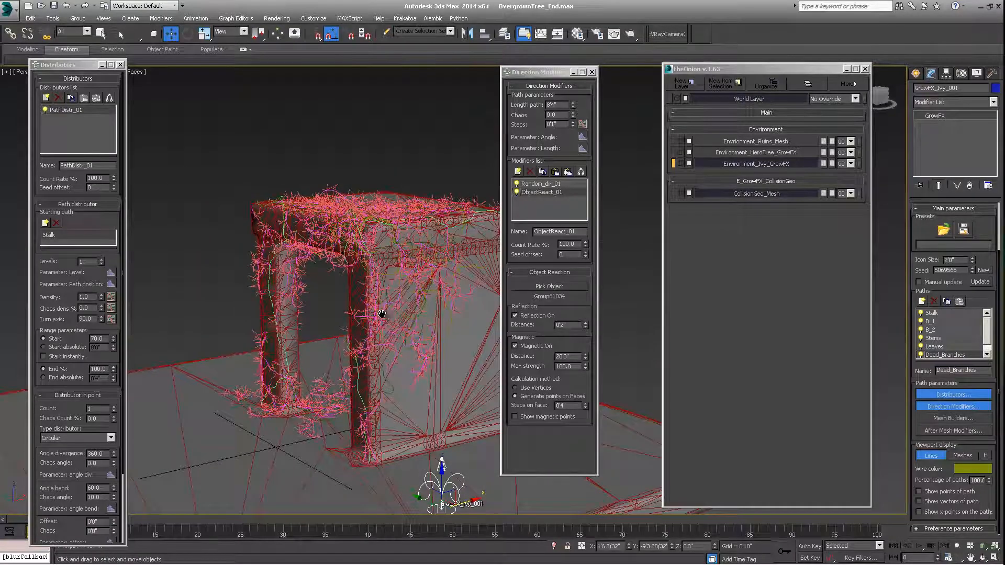
middle_drag(396, 317, 381, 313)
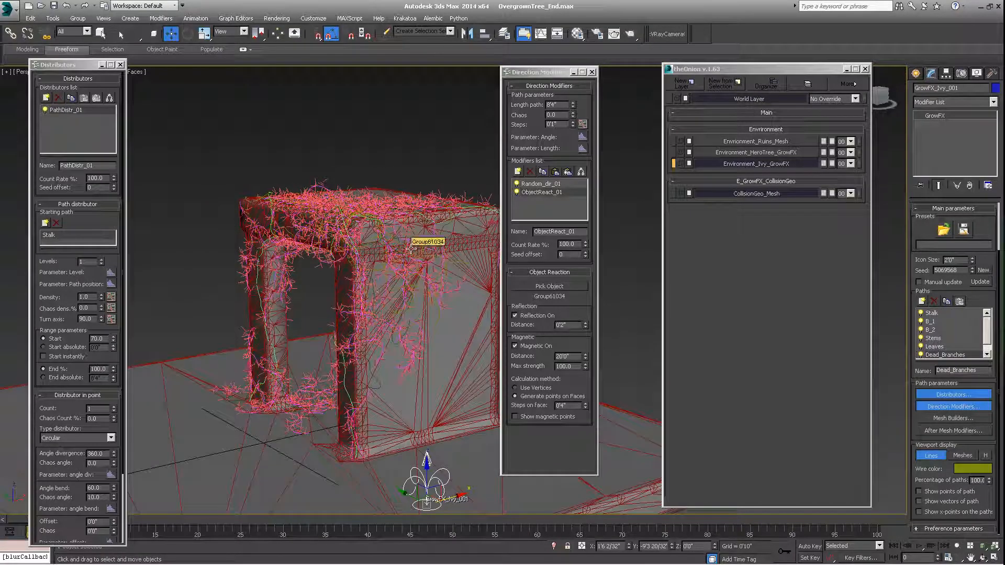
alt+middle_drag(411, 329, 316, 212)
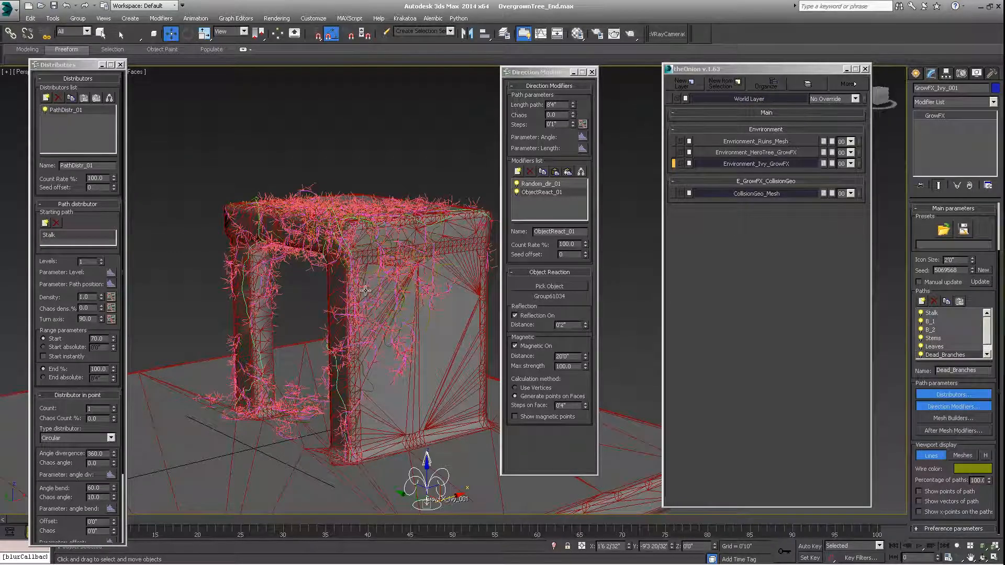
scroll(365, 291, up, 10)
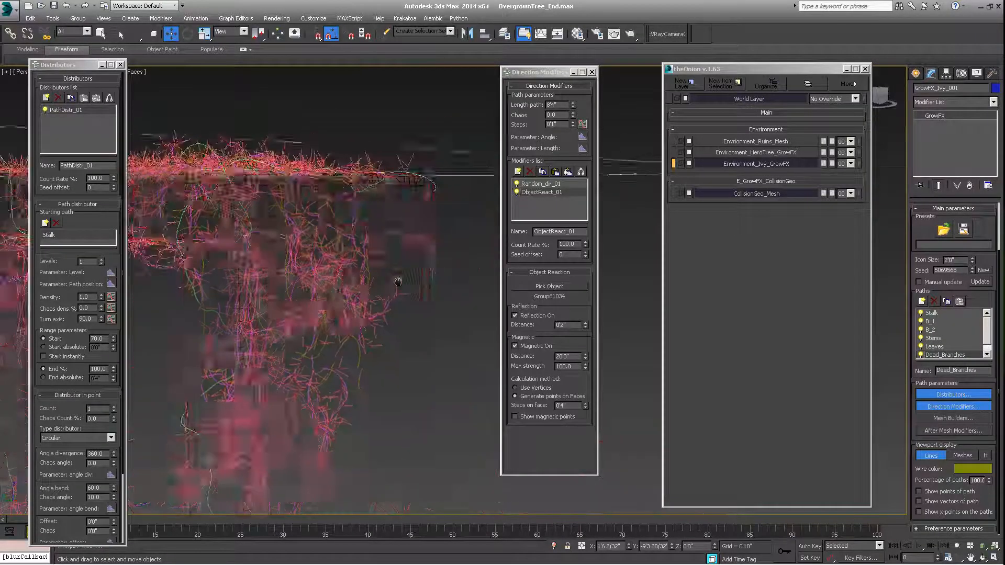
scroll(398, 283, down, 4)
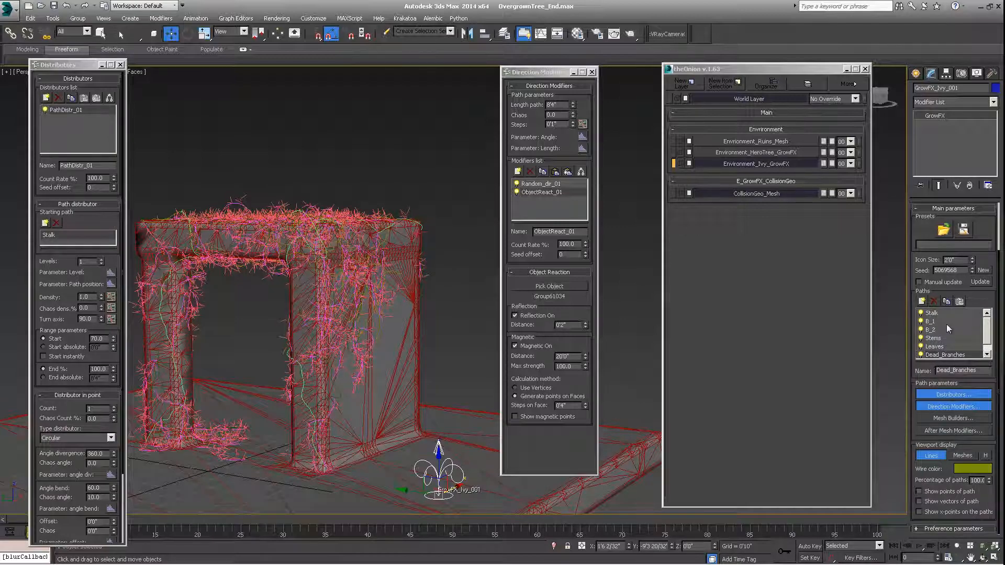
middle_drag(296, 263, 323, 247)
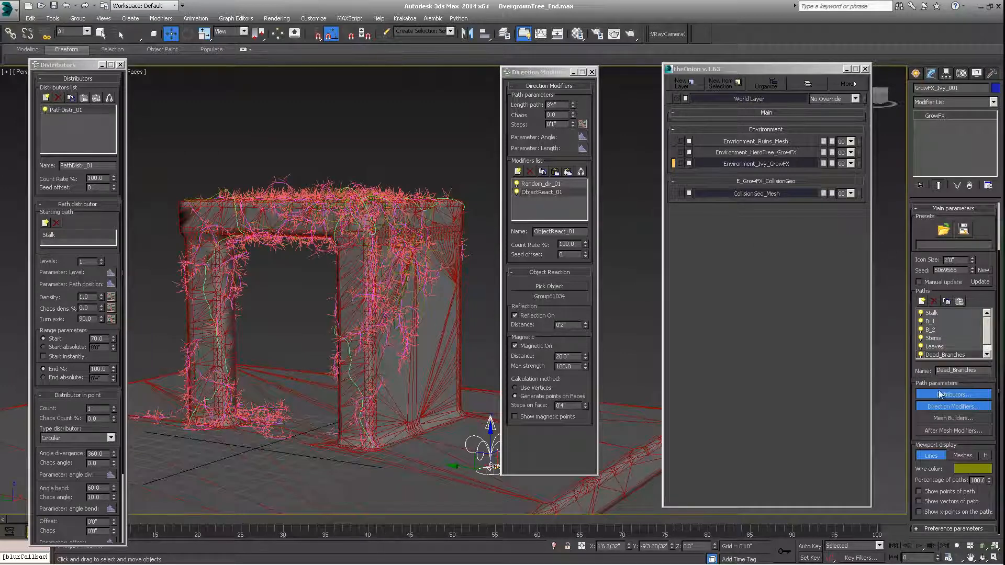
- Add a Cylinder mesh builder to the Stalk path and switch the ivy's viewport display to meshes
click(949, 418)
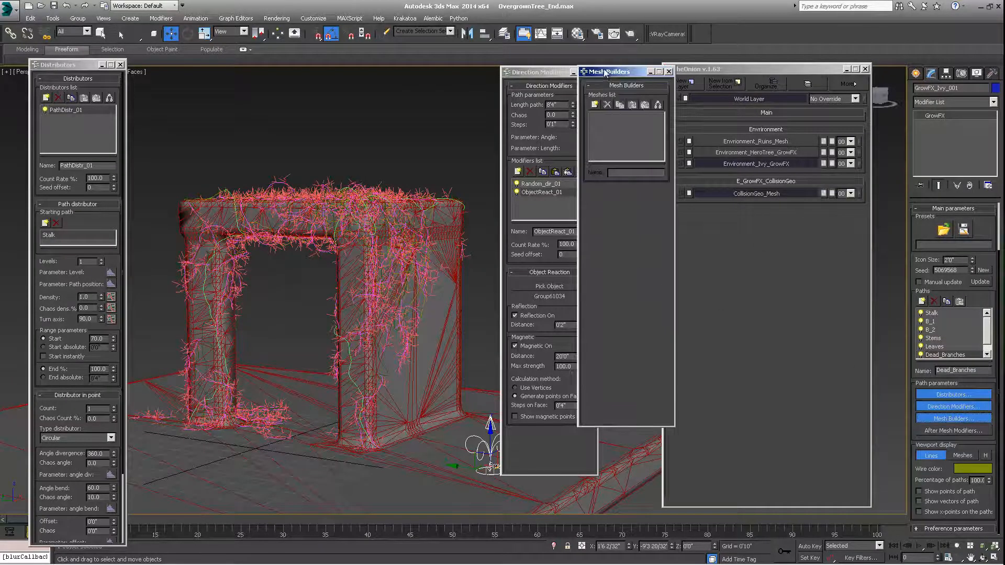
drag(606, 72, 462, 70)
click(451, 101)
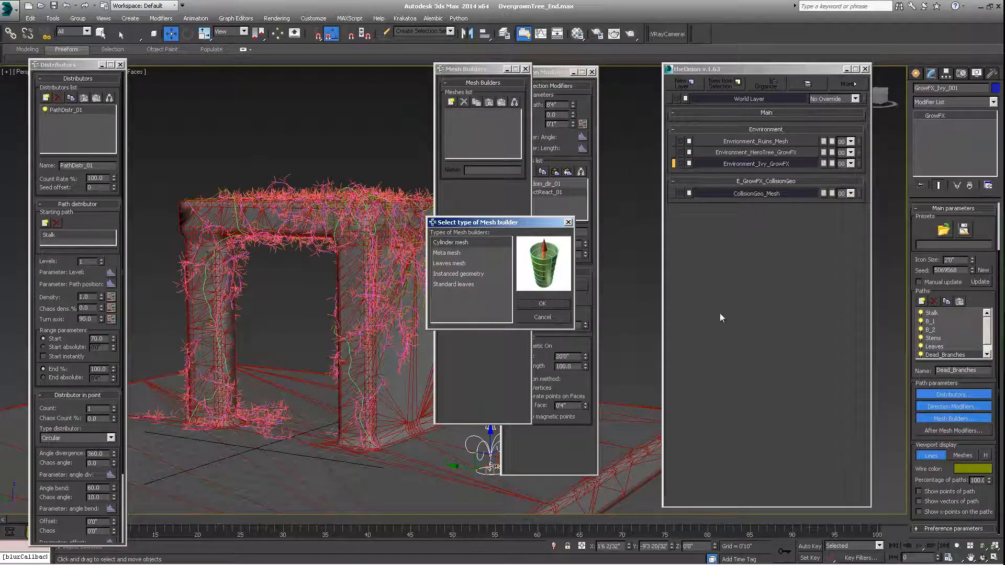
click(537, 317)
click(952, 314)
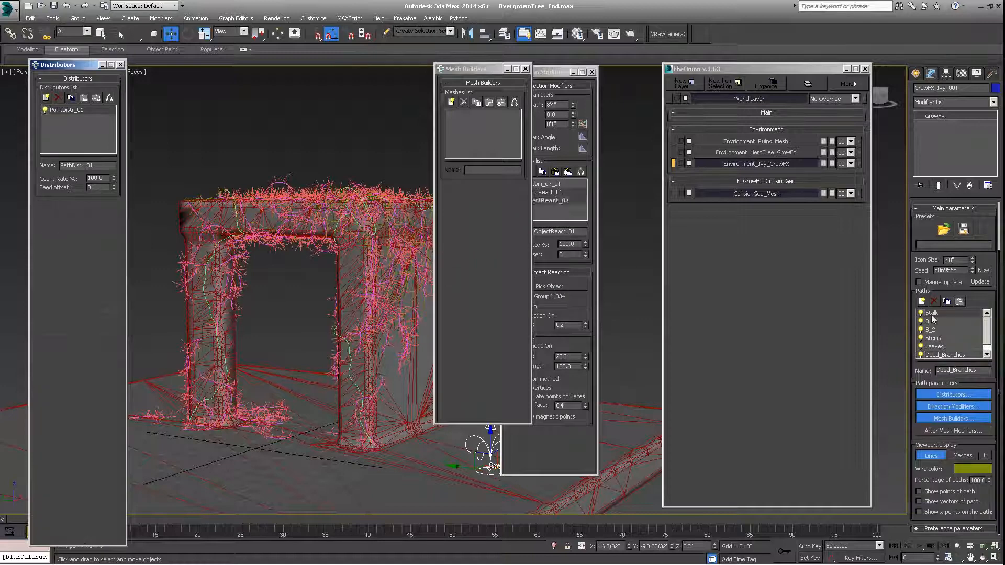
click(451, 102)
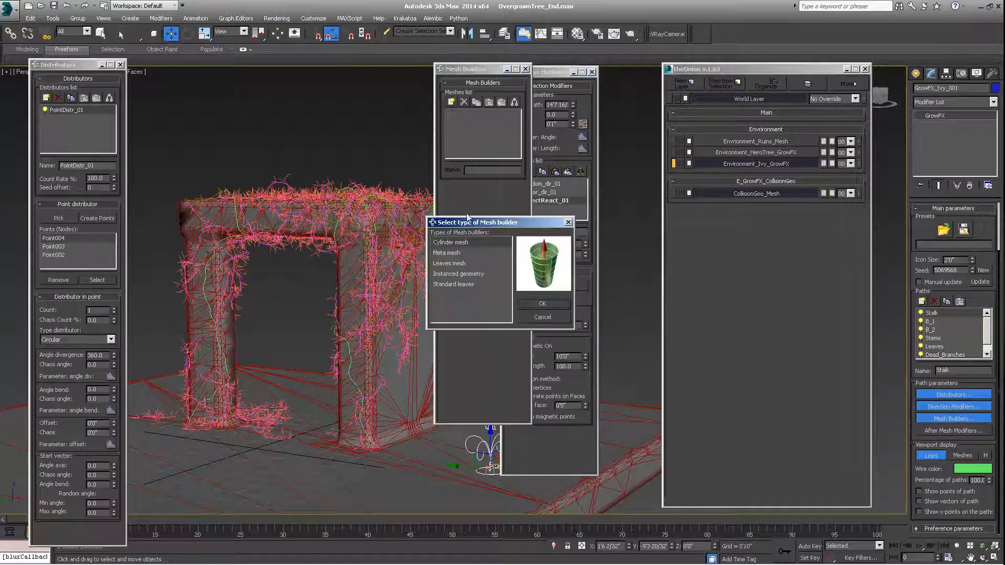
click(543, 303)
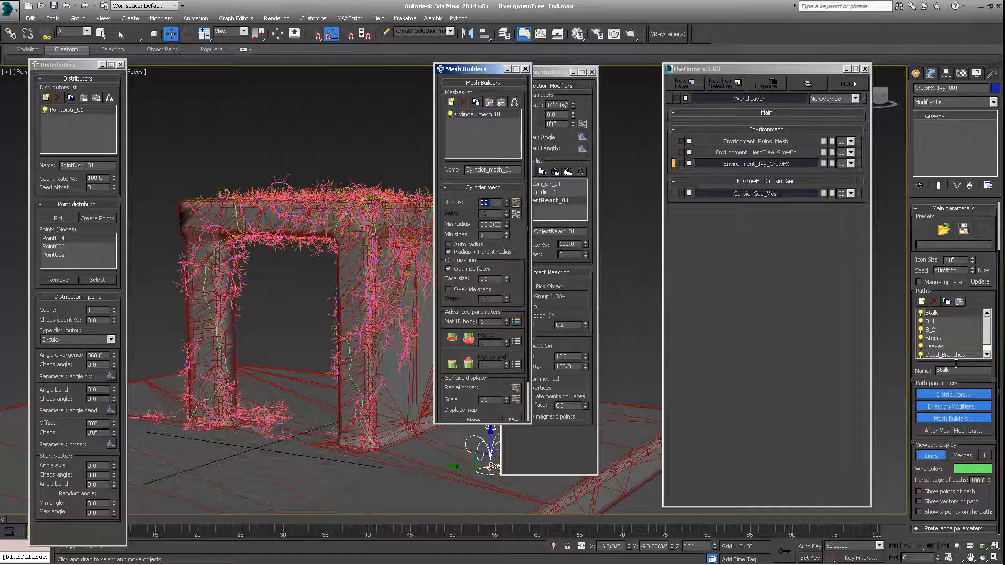
click(925, 367)
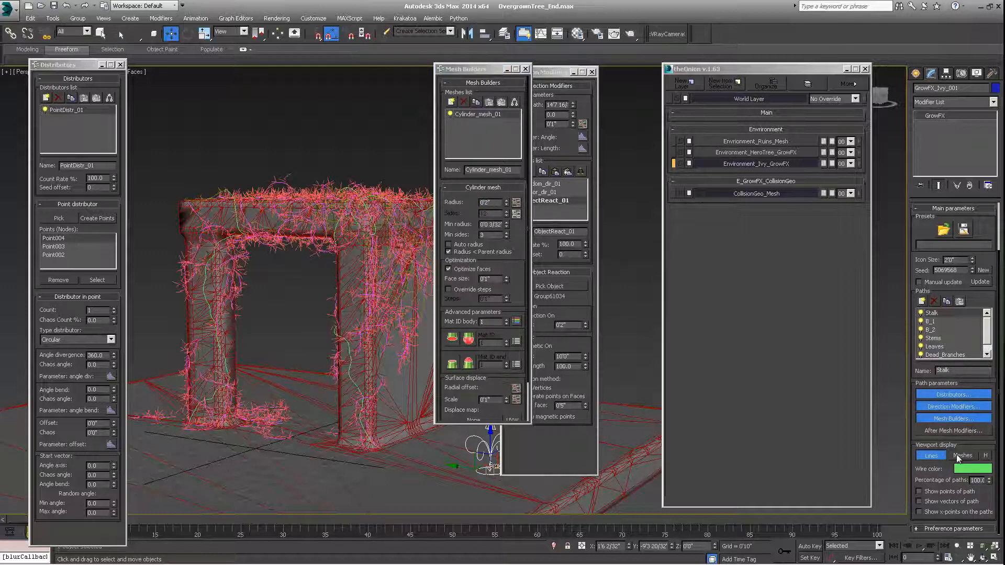
click(958, 457)
- Control the Stalk cylinder mesh's radius with a graph, making its start point Bezier-Corner and bulging the taper into a convex curve
click(516, 203)
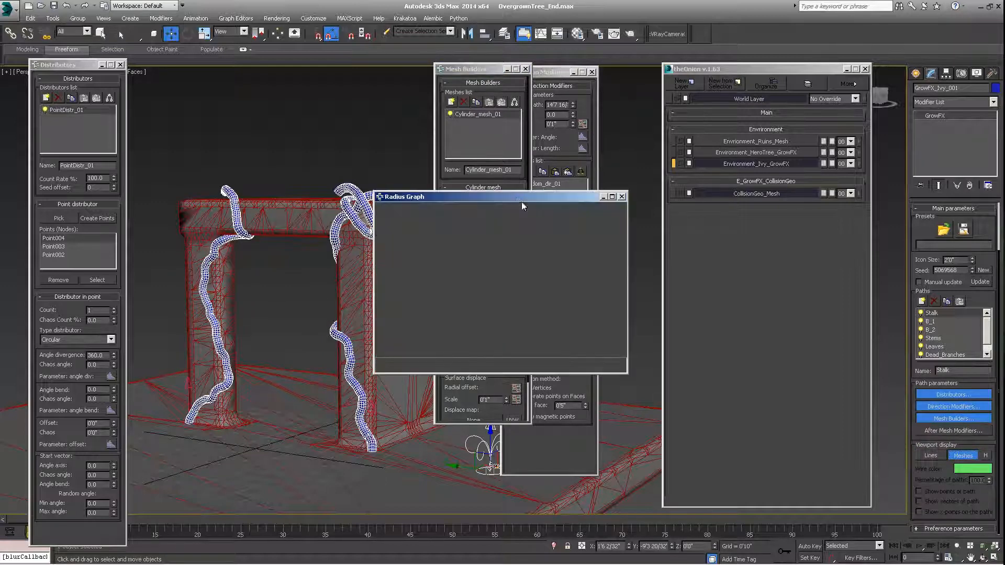
drag(489, 200, 653, 178)
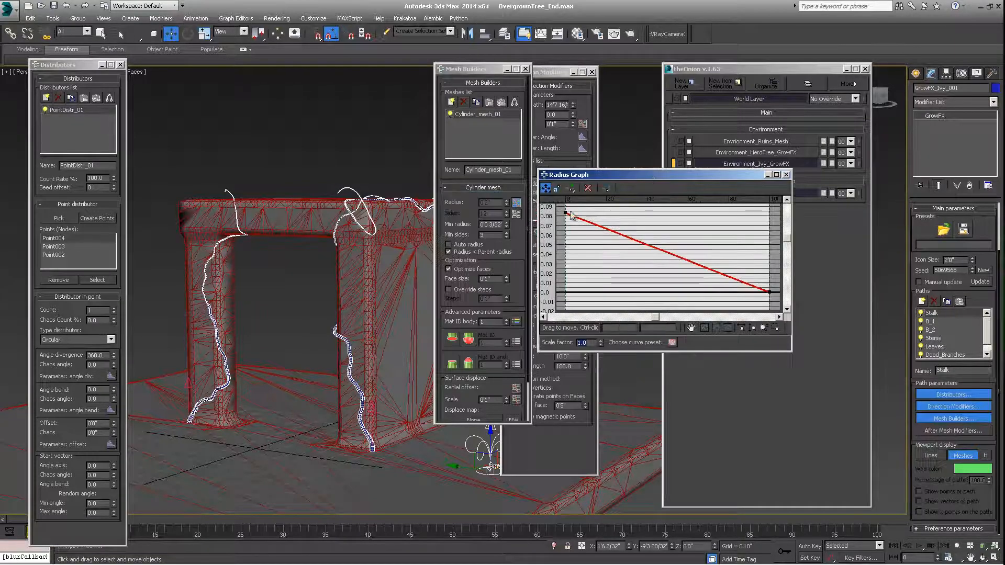
alt+middle_drag(298, 319, 331, 325)
scroll(355, 321, up, 3)
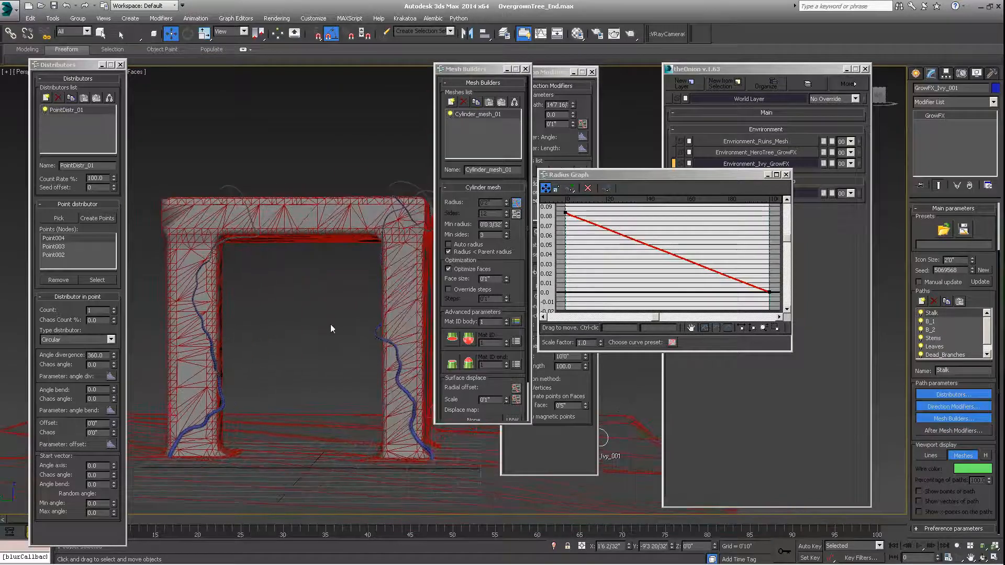
right_click(565, 213)
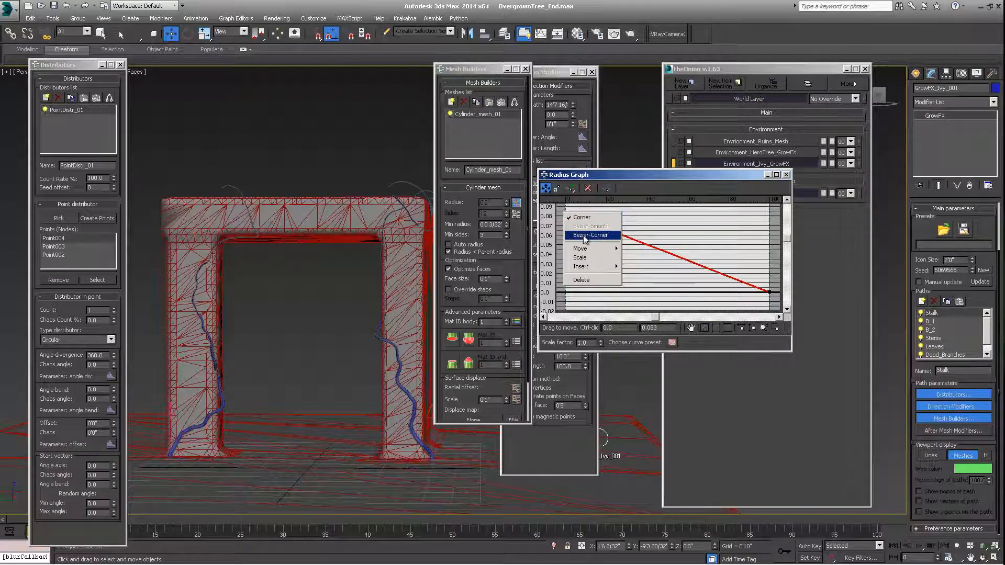
click(590, 235)
drag(622, 236, 701, 219)
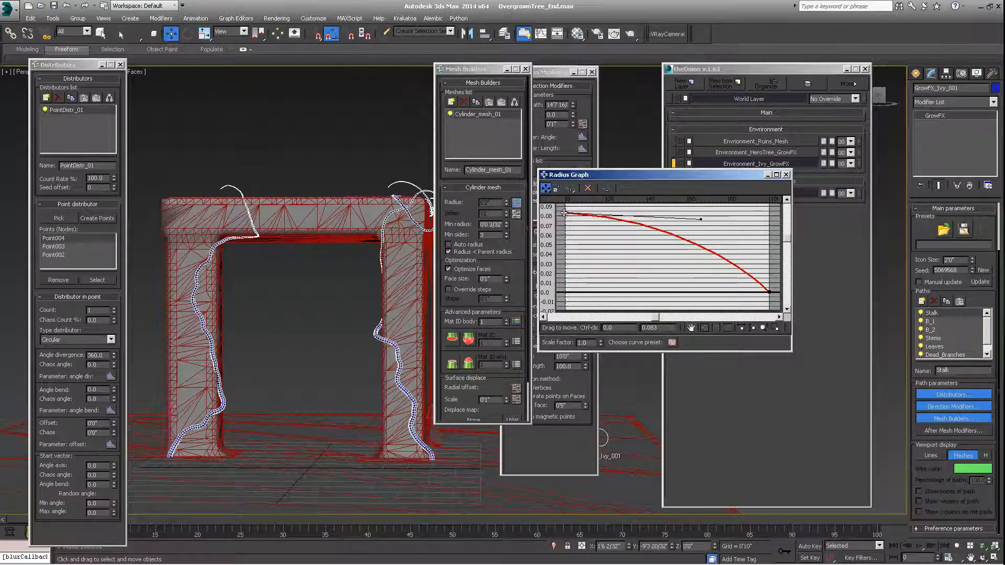
- Lower the start point of the Stalk radius graph to 0.063 and close the graph
drag(566, 214, 564, 236)
alt+middle_drag(255, 424, 289, 393)
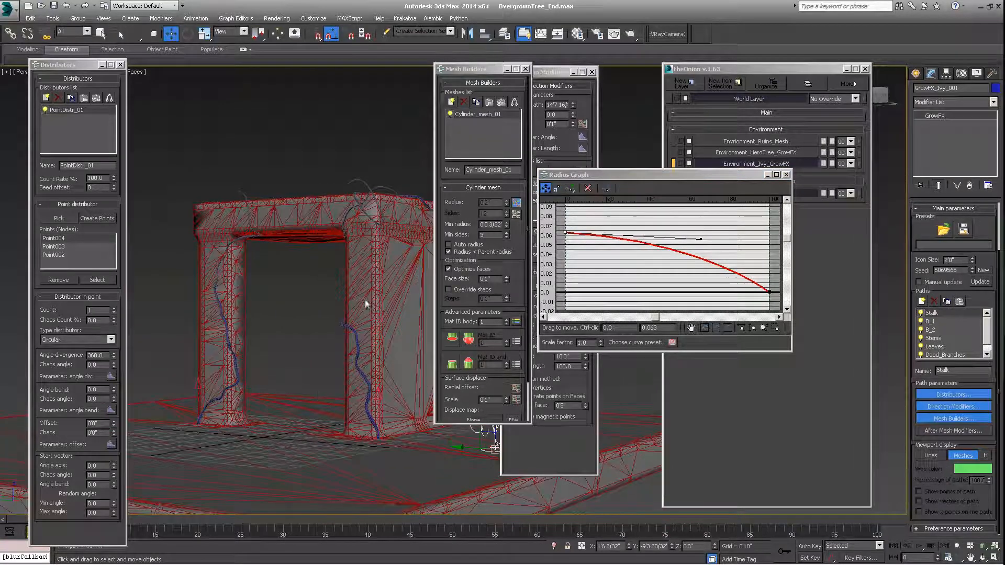
click(786, 175)
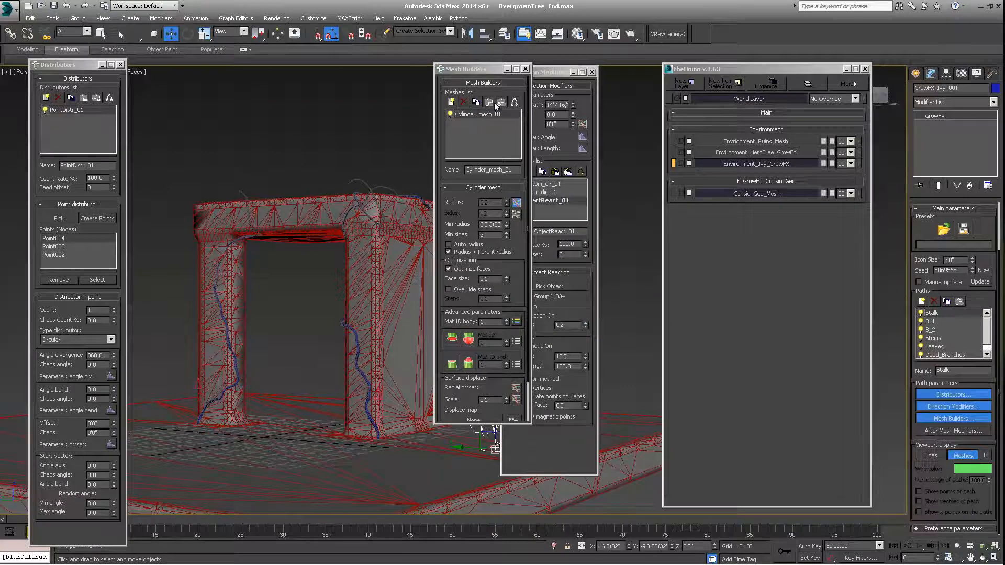
- Copy the Stalk path's Cylinder mesh builder and paste it onto the B_1 path as an independent copy
click(475, 103)
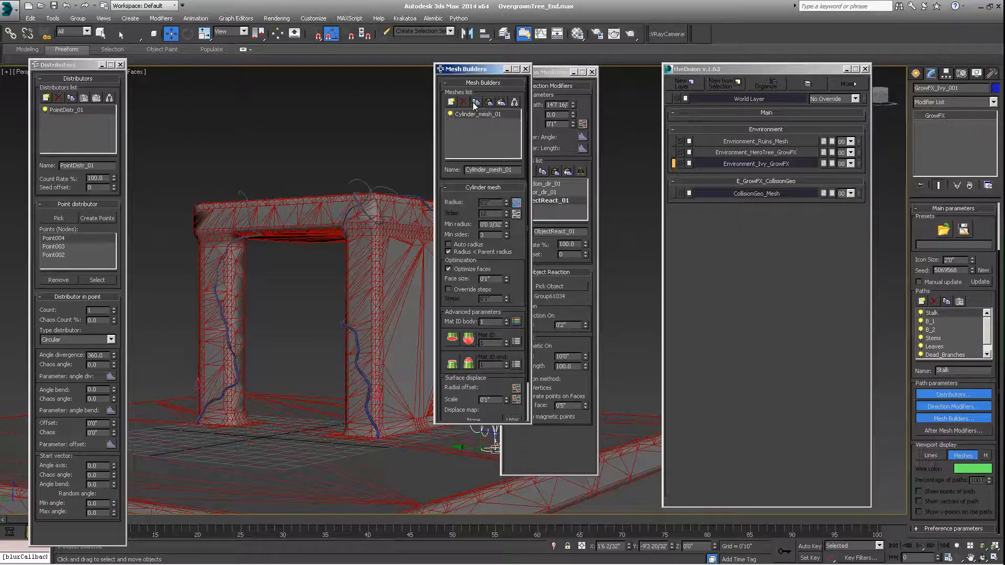
click(934, 321)
click(508, 138)
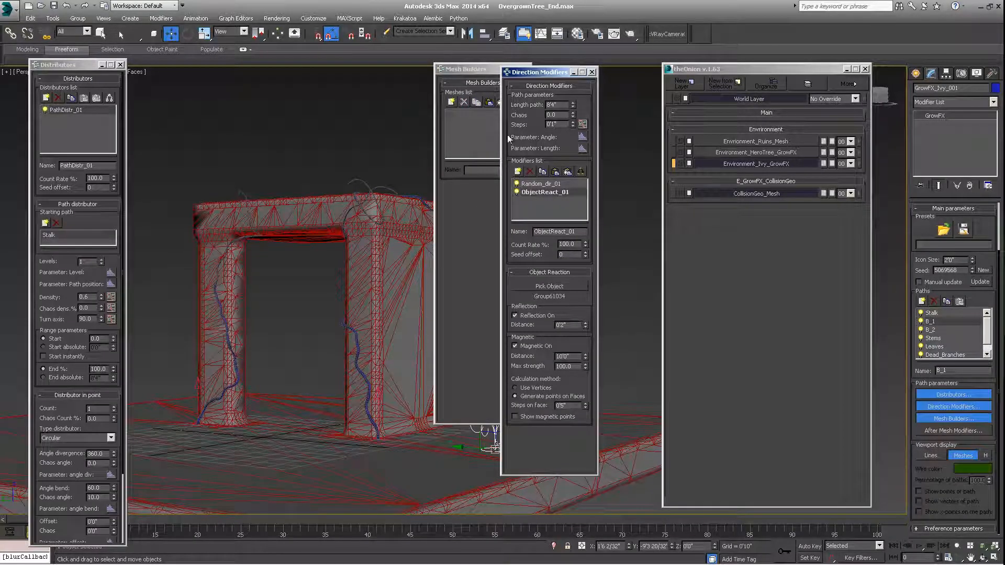
click(484, 83)
click(451, 101)
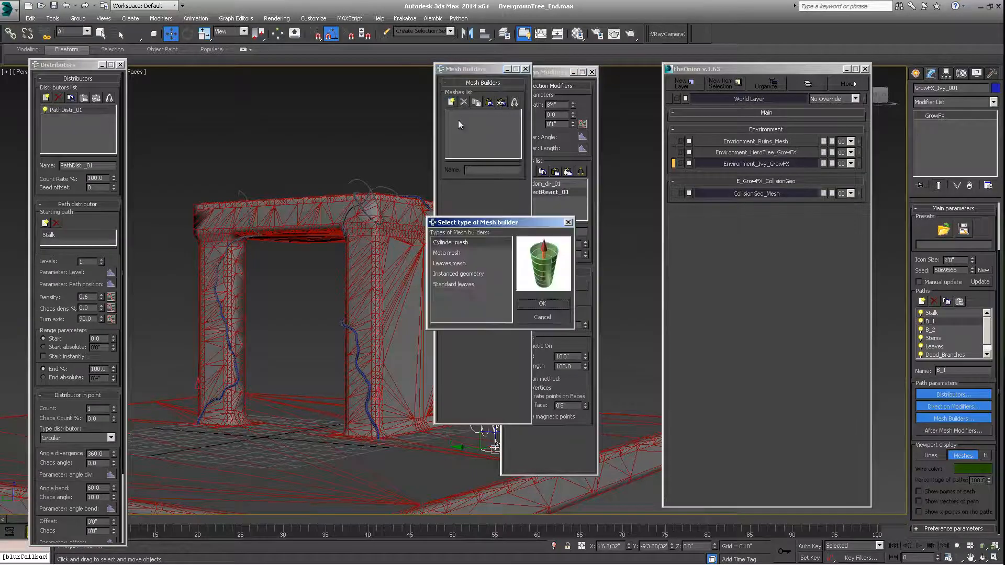
click(542, 304)
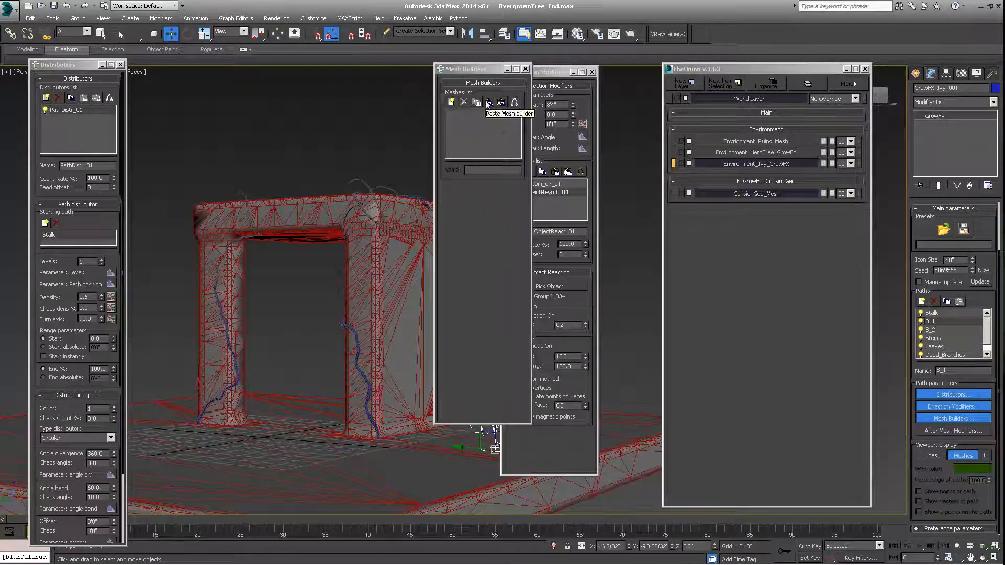
alt+middle_drag(377, 272, 382, 275)
middle_drag(313, 297, 326, 302)
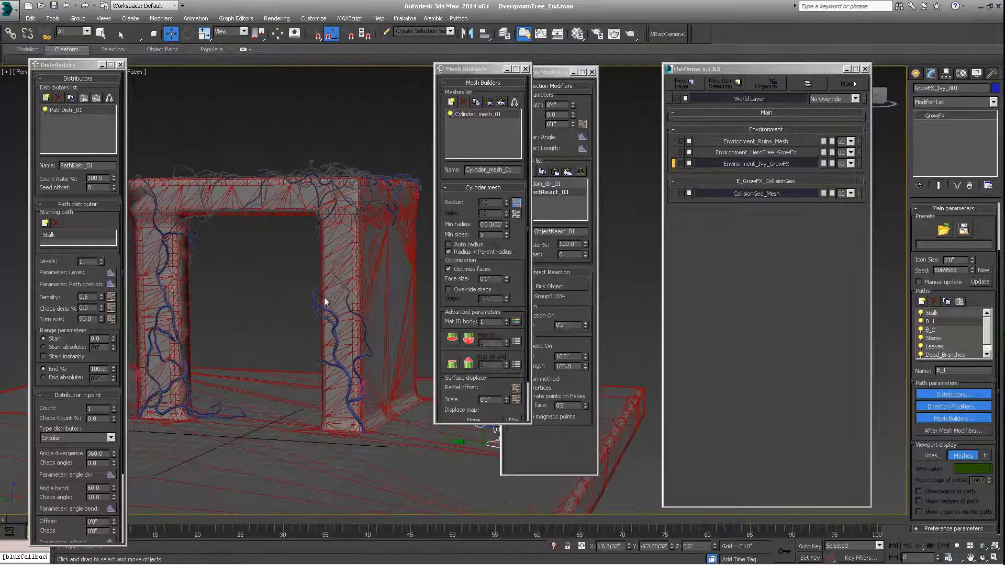
- Paste the copied Cylinder mesh builder onto the B_2 path as an instance
click(934, 328)
click(517, 110)
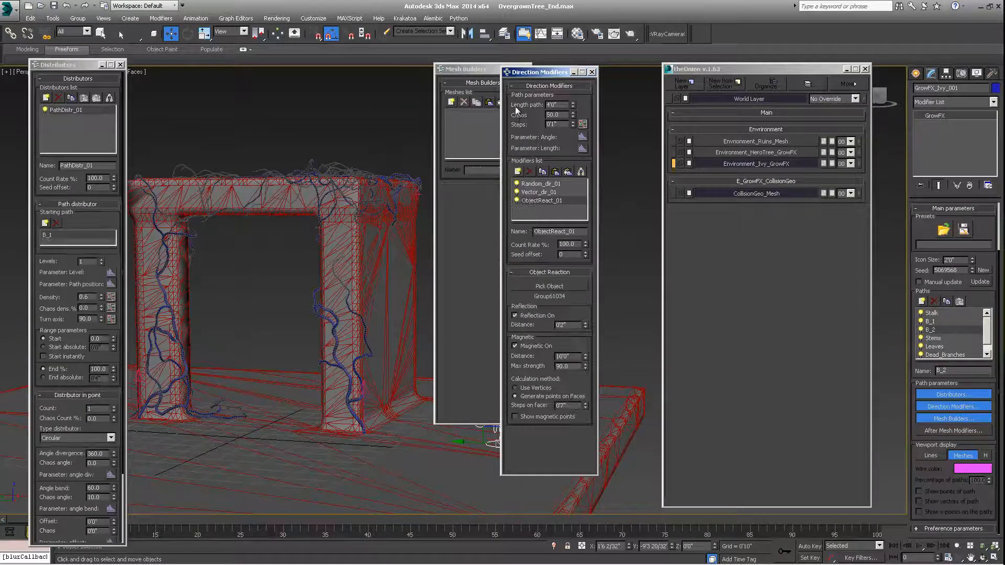
click(482, 71)
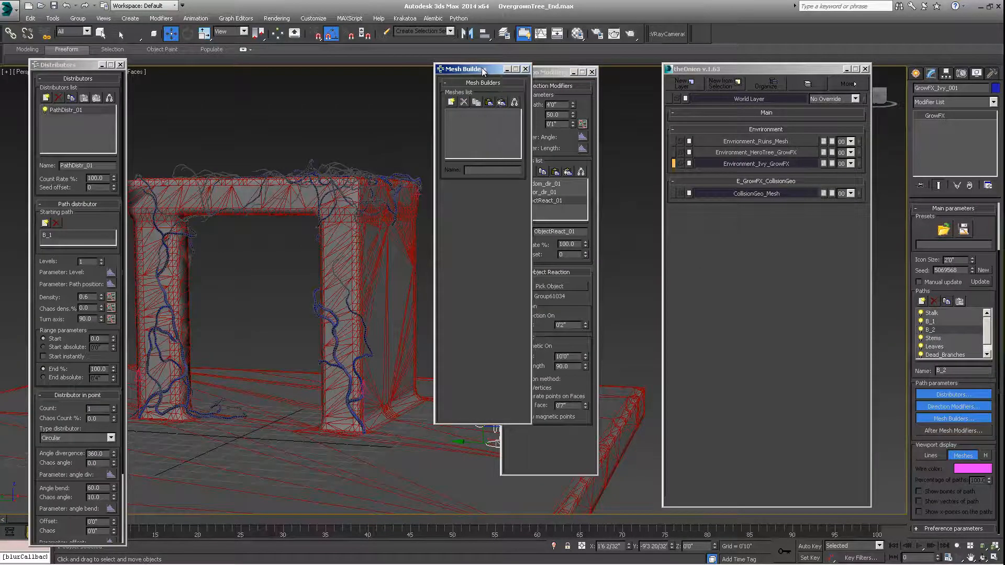
click(501, 102)
alt+middle_drag(386, 334, 403, 314)
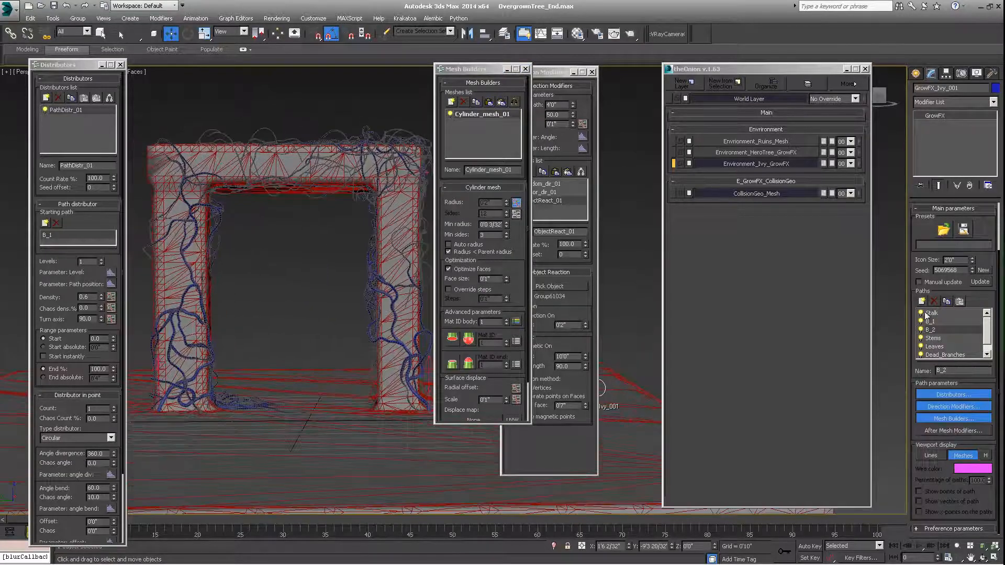
- Paste the Cylinder mesh builder as an instance onto the Stems path and check the stems on the archway
click(933, 338)
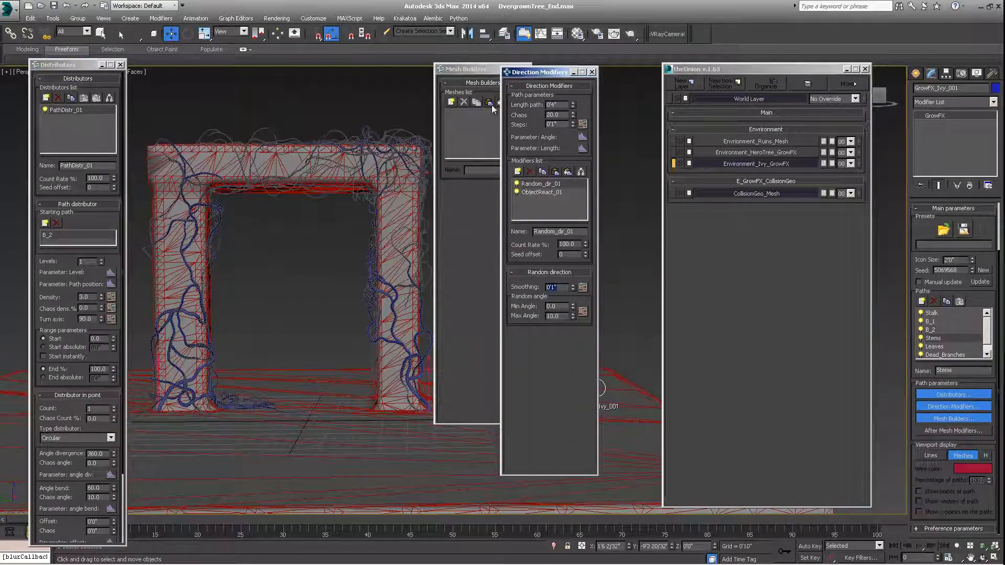
click(467, 84)
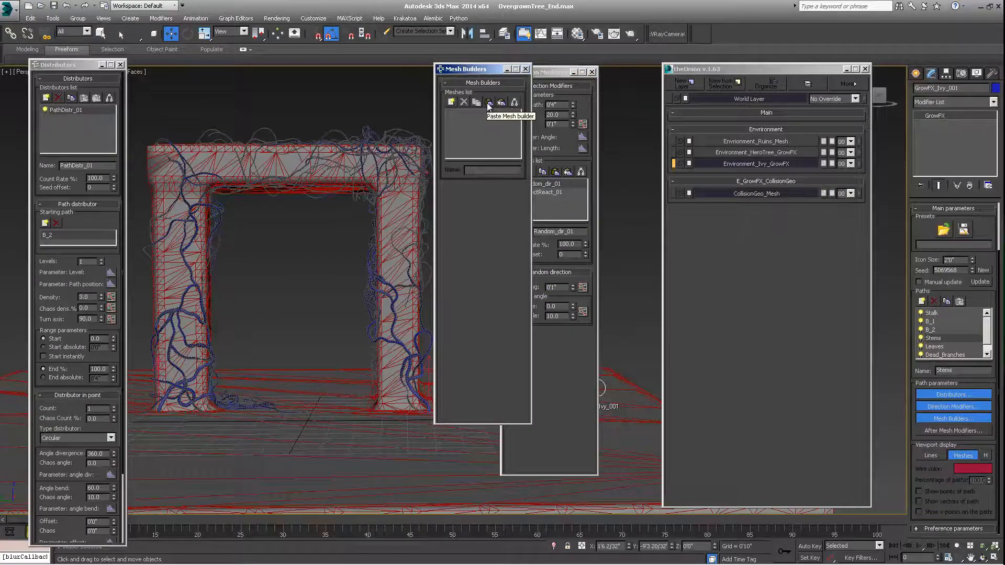
click(502, 104)
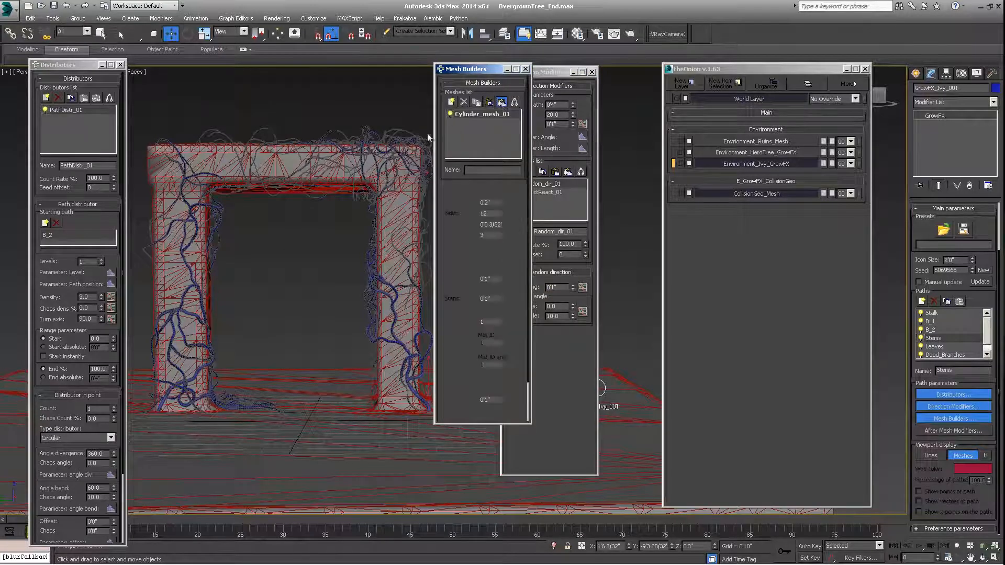
middle_drag(275, 214, 314, 192)
scroll(349, 190, up, 3)
alt+middle_drag(410, 140, 343, 247)
scroll(348, 220, down, 4)
middle_drag(319, 271, 392, 196)
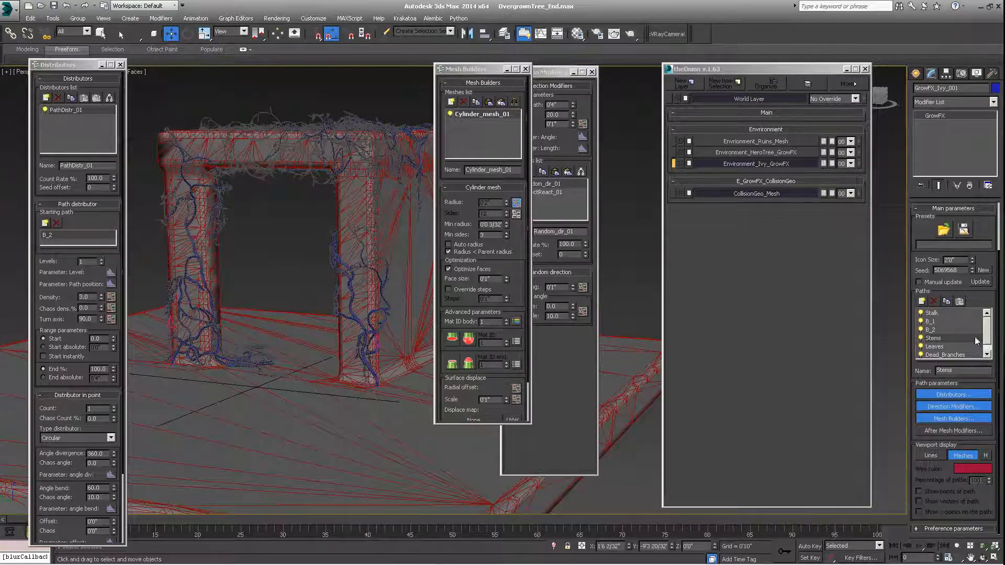
- Paste the Cylinder mesh builder onto the Dead_Branches path as an instance
drag(984, 335, 984, 360)
click(943, 346)
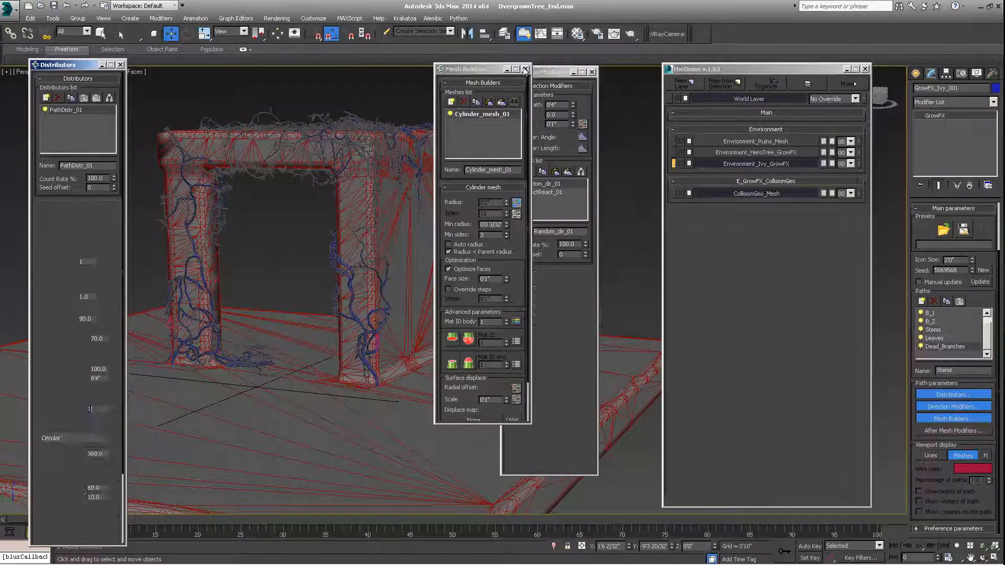
drag(477, 71, 466, 70)
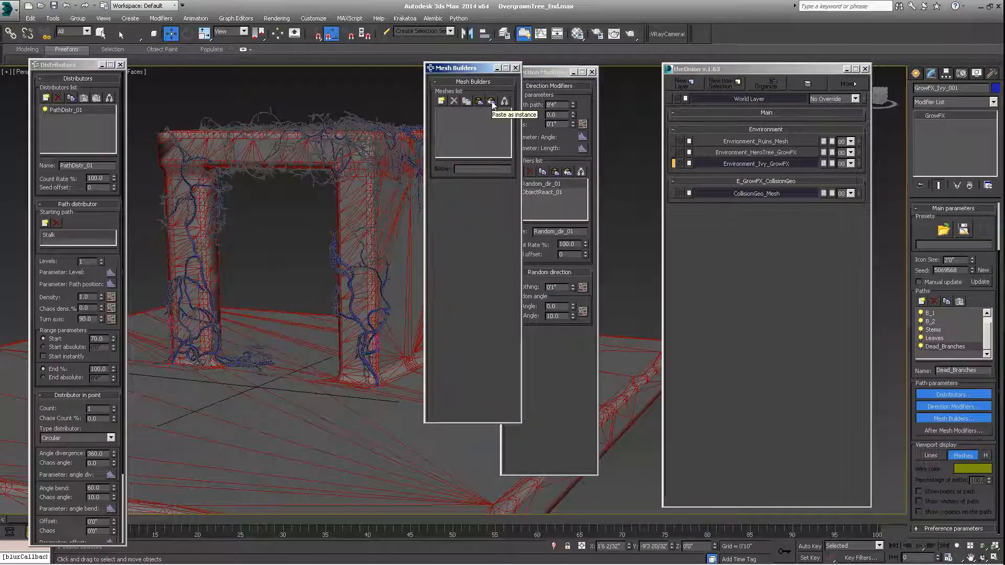
click(492, 102)
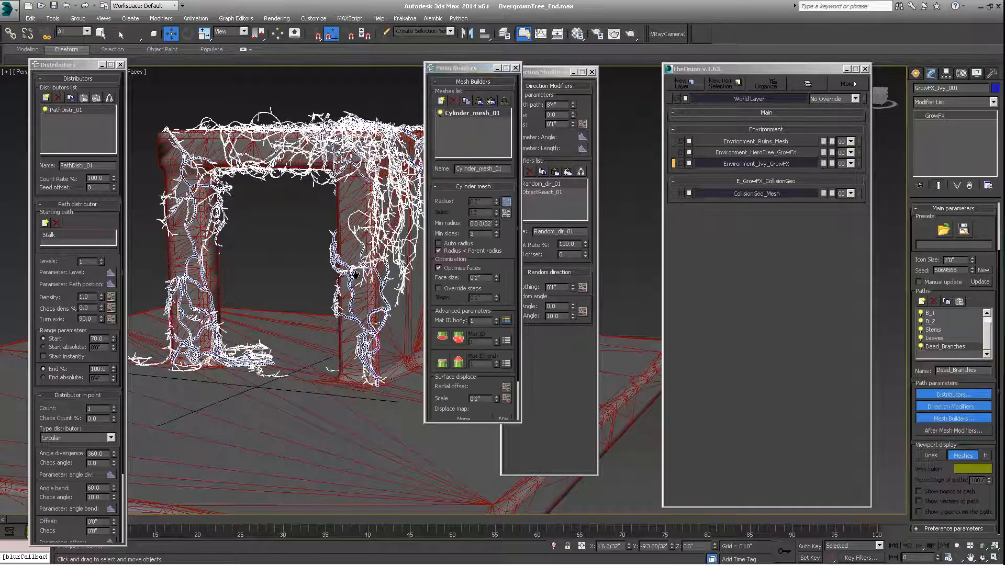
alt+middle_drag(313, 266, 307, 270)
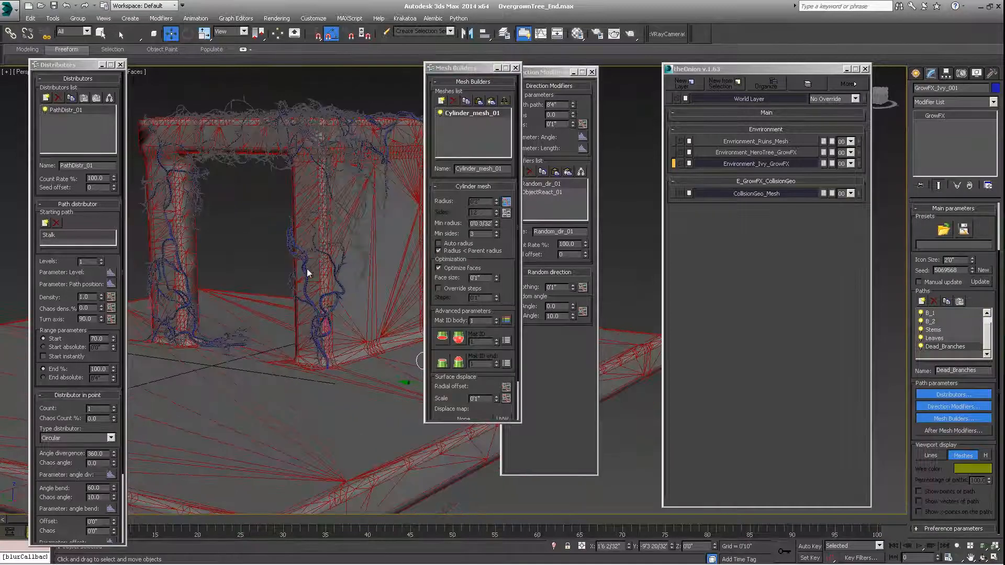
- Add a Leaves mesh builder to the Leaves path and check the foliage on the archway
click(926, 338)
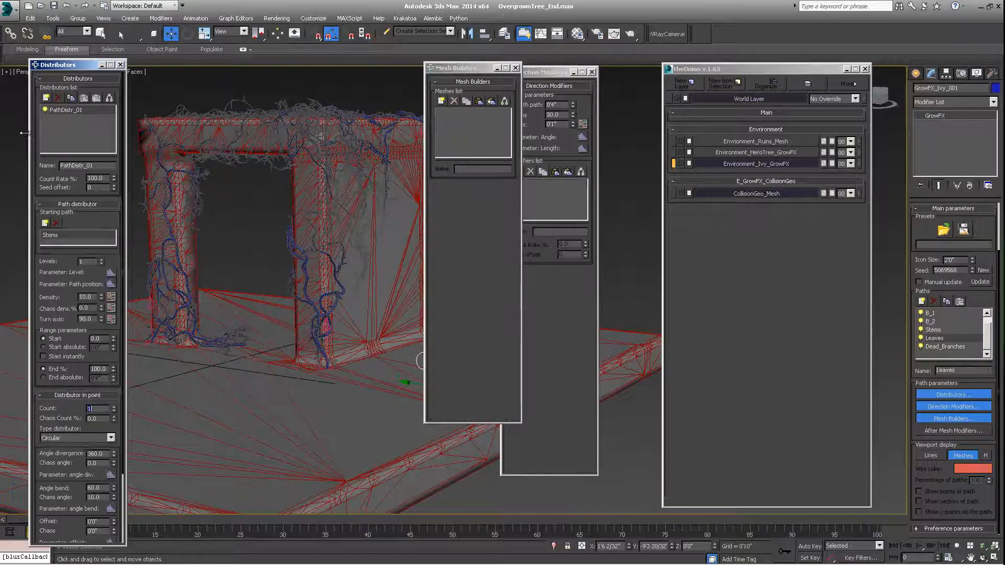
click(441, 101)
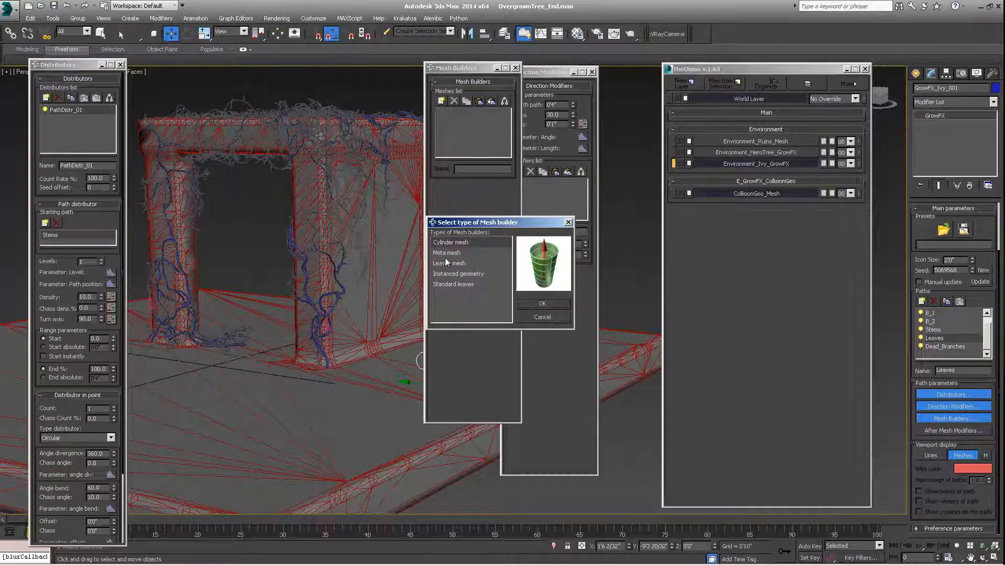
click(446, 263)
click(542, 304)
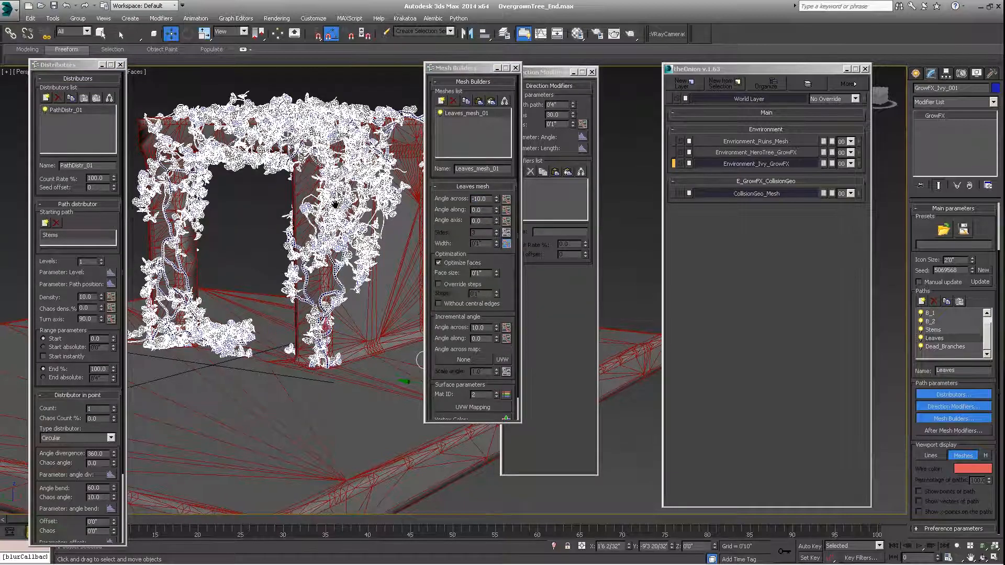
middle_drag(341, 220, 301, 222)
scroll(315, 207, up, 4)
scroll(306, 221, down, 6)
scroll(297, 242, up, 8)
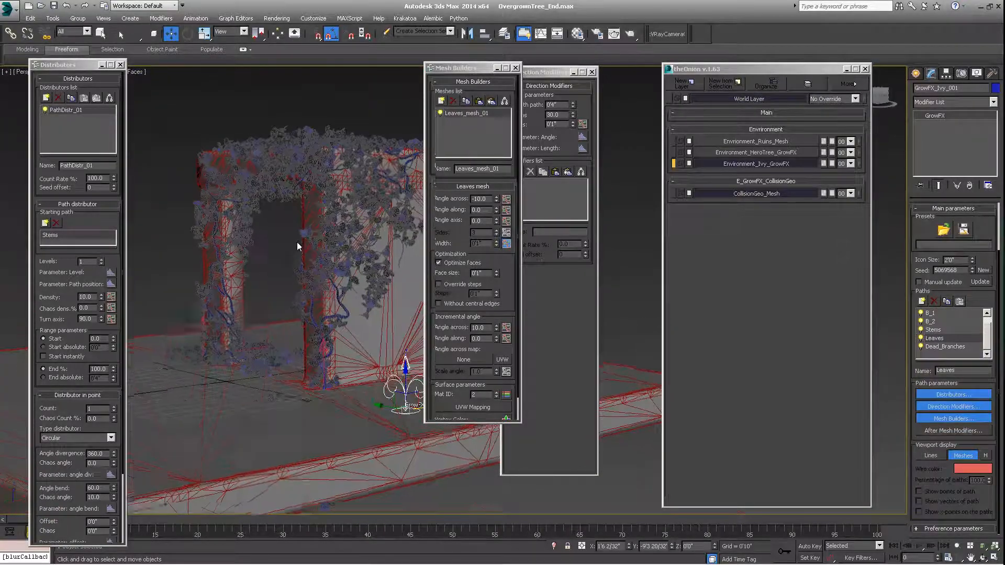
- Deselect the ivy and turn off edged faces in the perspective view to inspect the shaded ivy
click(284, 229)
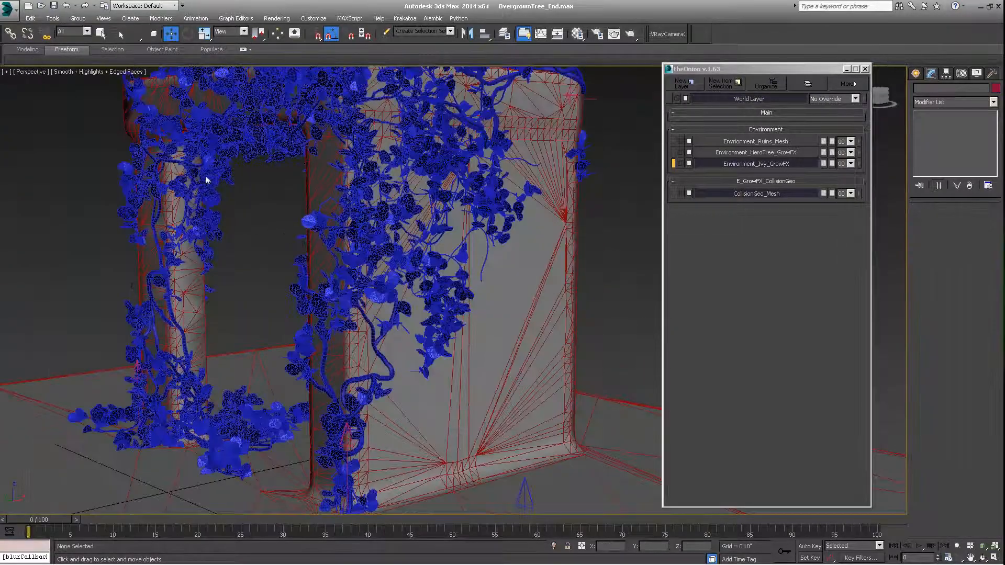
click(116, 71)
click(135, 111)
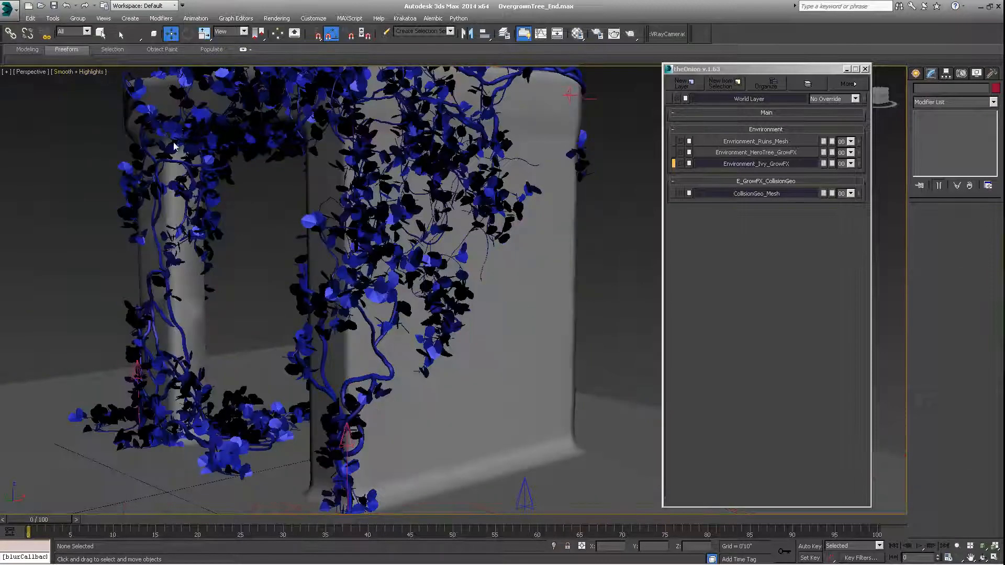
scroll(279, 206, down, 7)
scroll(282, 237, up, 5)
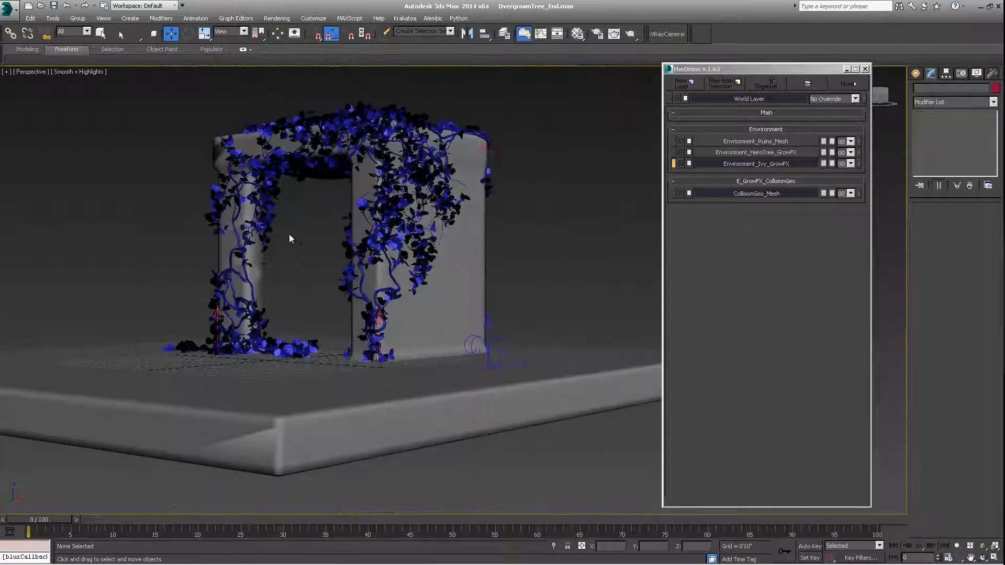
scroll(305, 246, up, 3)
- Select the GrowFX ivy, open the Width graph of its Leaves mesh, and lower the curve's middle point to about 0.094
click(313, 226)
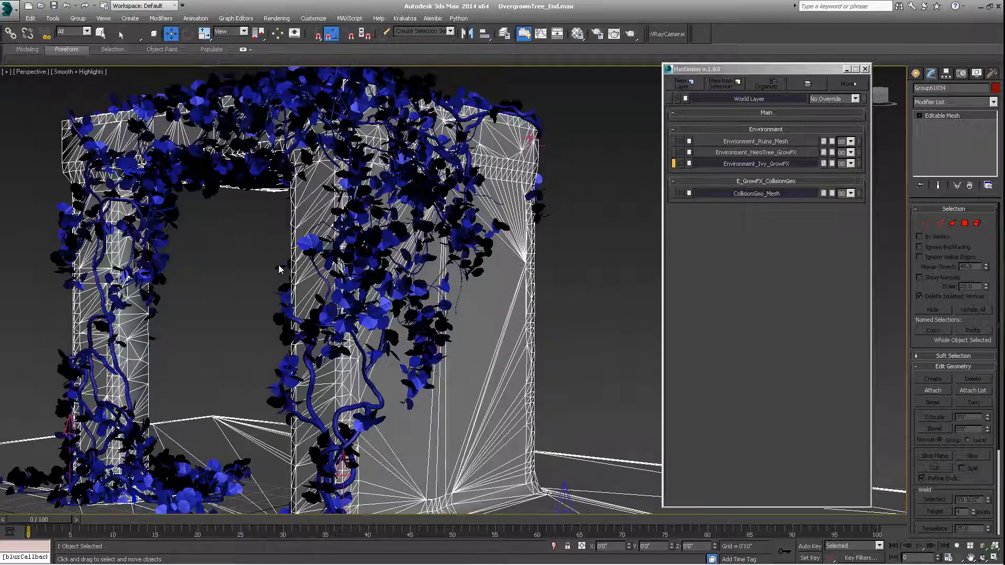
alt+middle_drag(287, 313, 332, 273)
scroll(307, 301, down, 3)
click(436, 320)
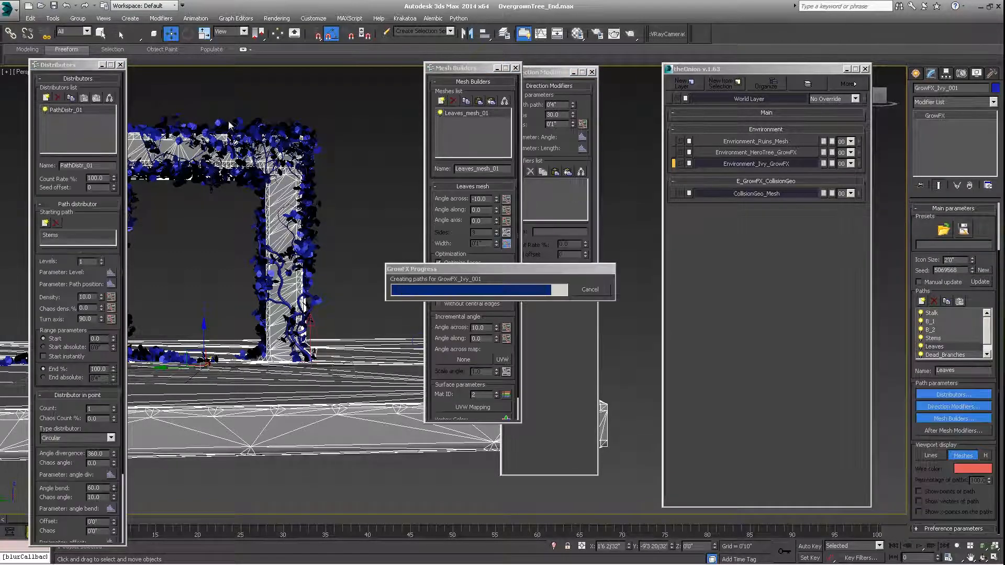
click(506, 244)
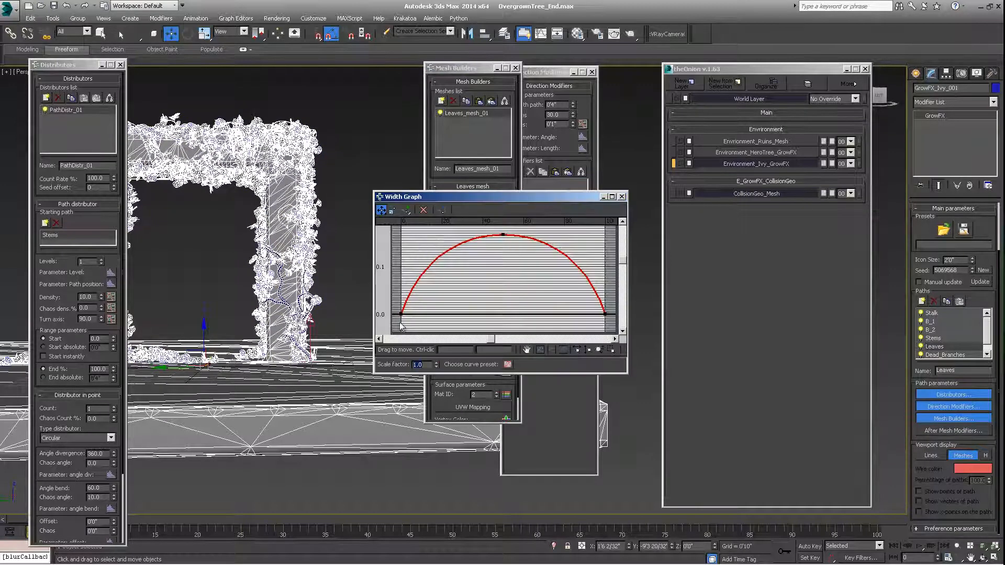
click(292, 258)
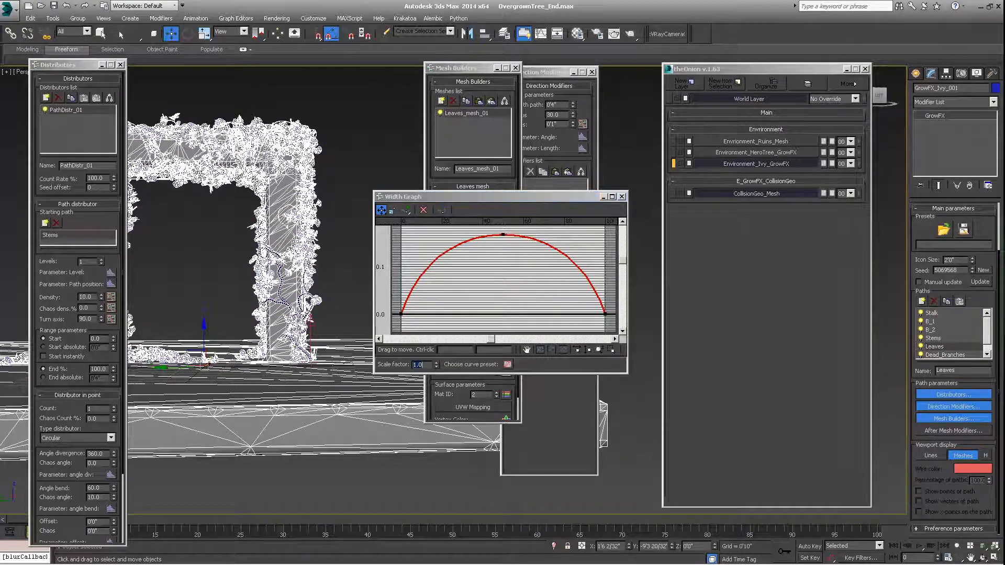
scroll(309, 260, up, 5)
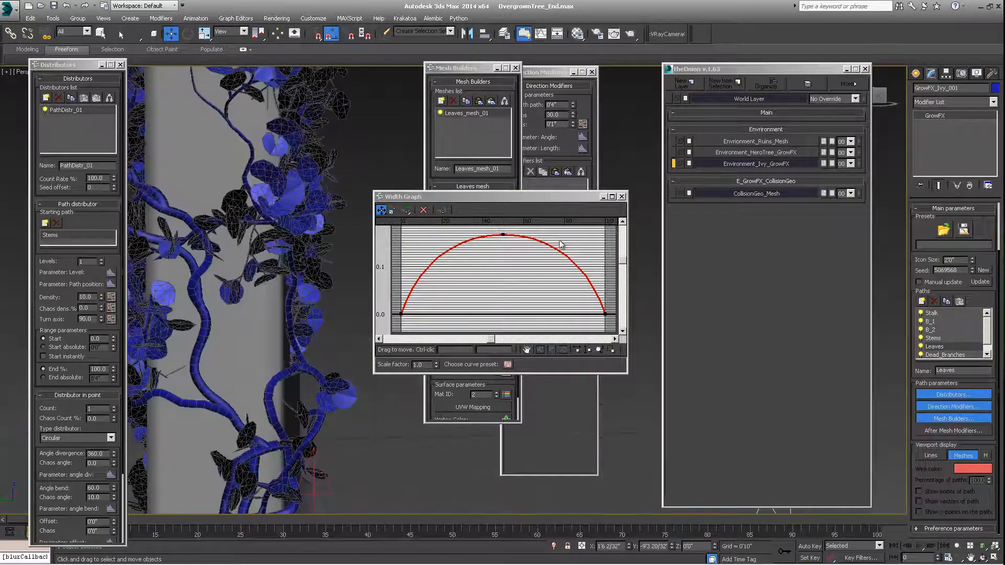
drag(503, 235, 504, 272)
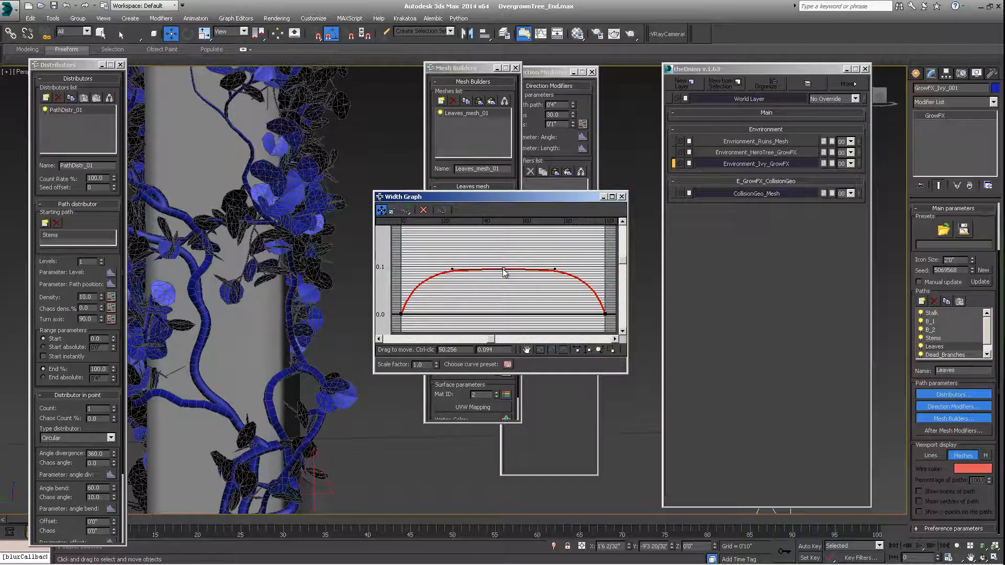
- Lower the tangent handles at the start and end points of the leaf width curve to make its slopes gentler
click(401, 313)
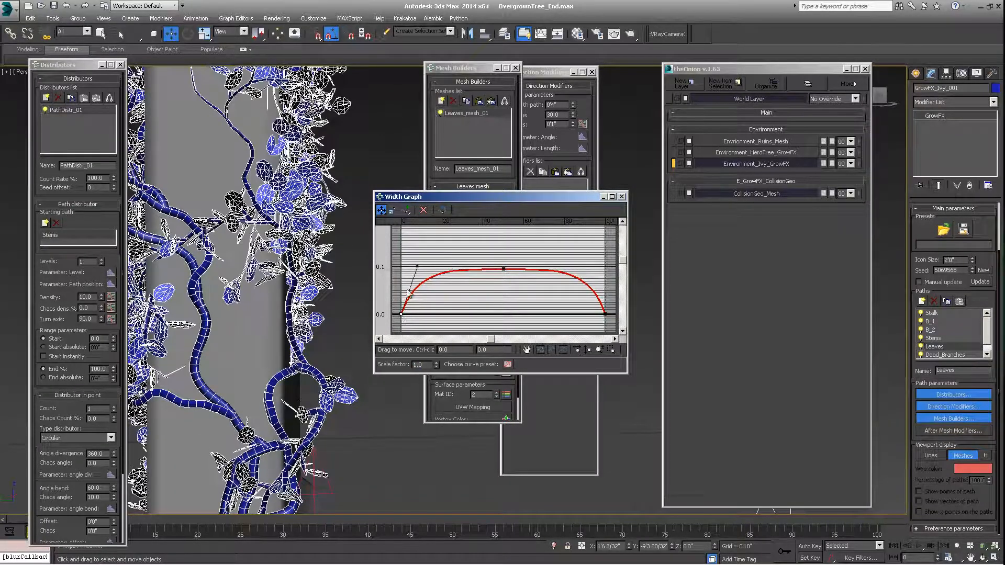
click(419, 268)
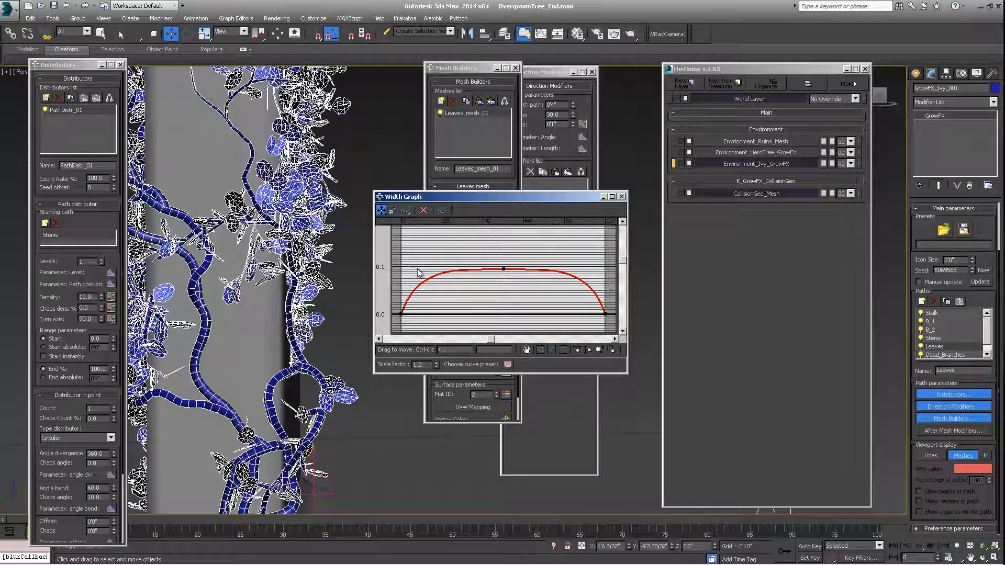
click(401, 314)
drag(417, 267, 415, 294)
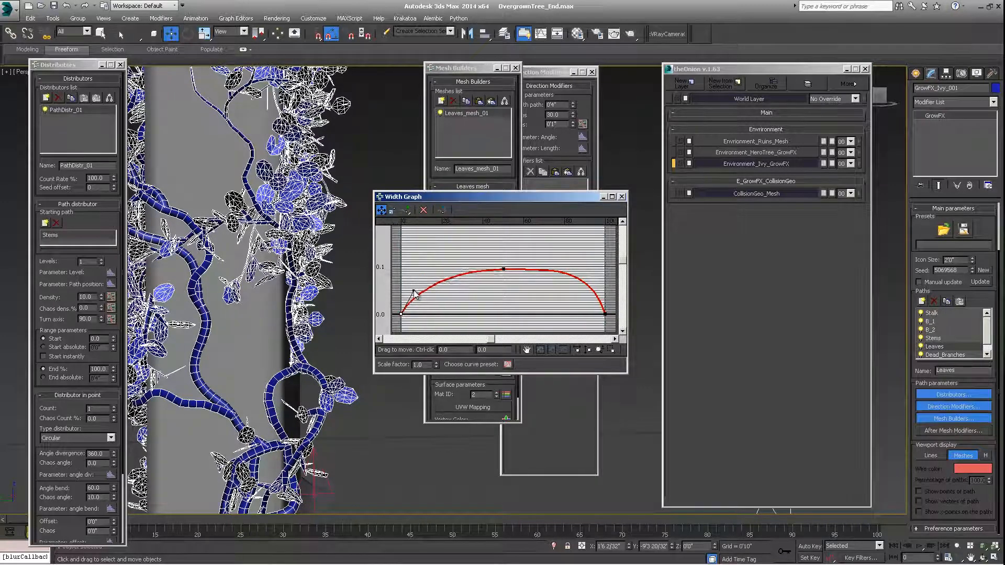
click(606, 314)
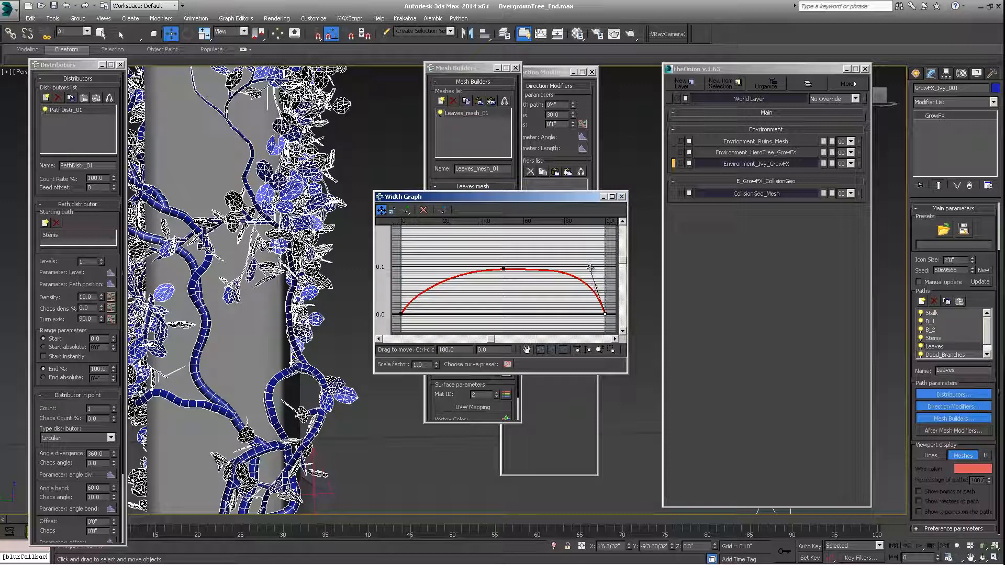
drag(590, 268, 591, 288)
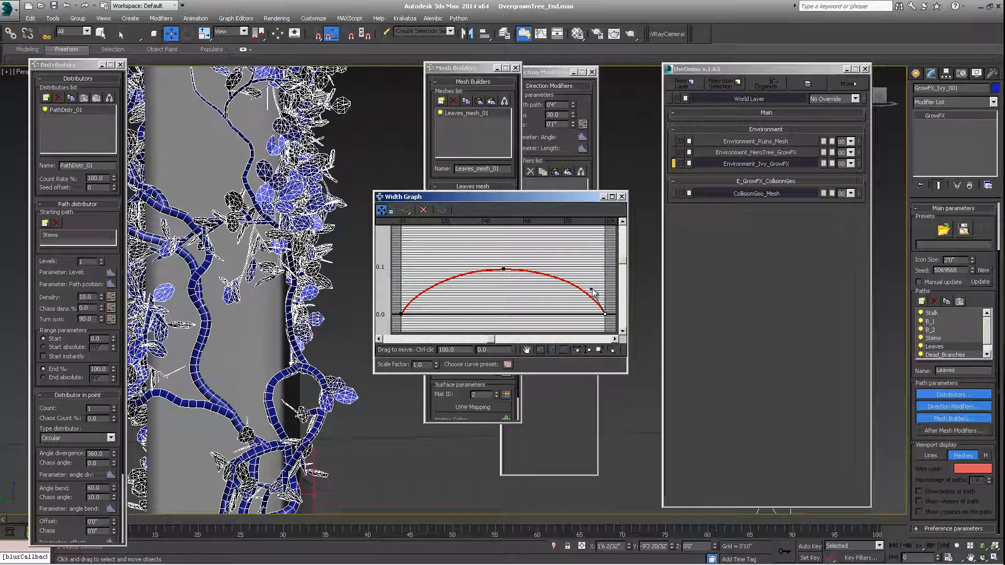
- Set the Leaves path's length to 0'3"
click(551, 114)
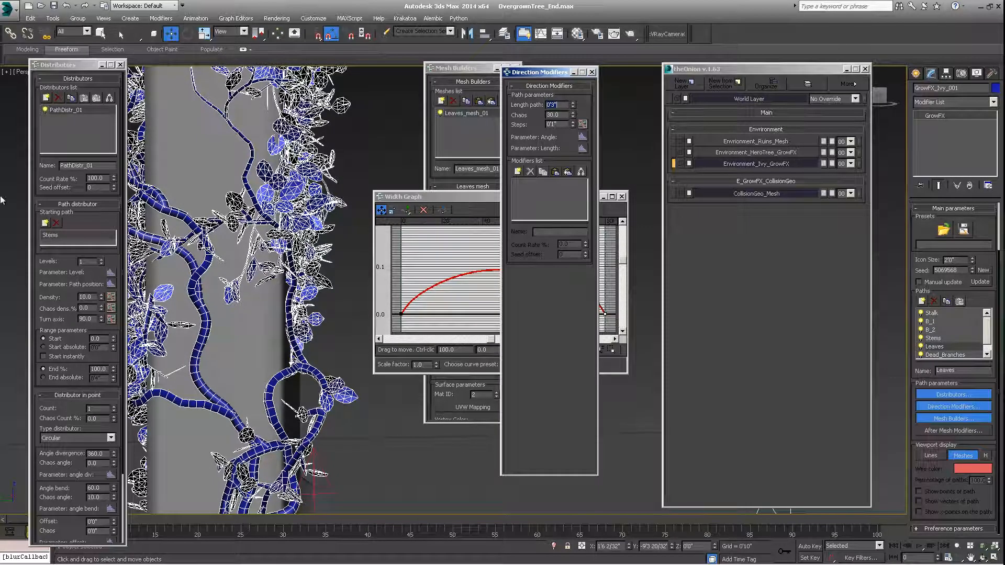
key(Return)
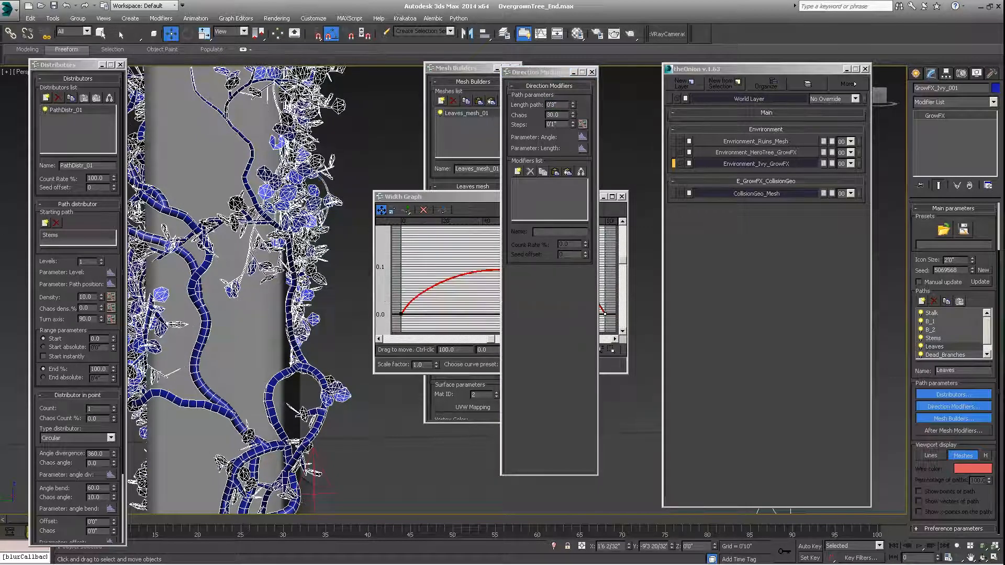
- Examine the leaf size and shape across the archway, both up close and from a distance
scroll(273, 212, down, 10)
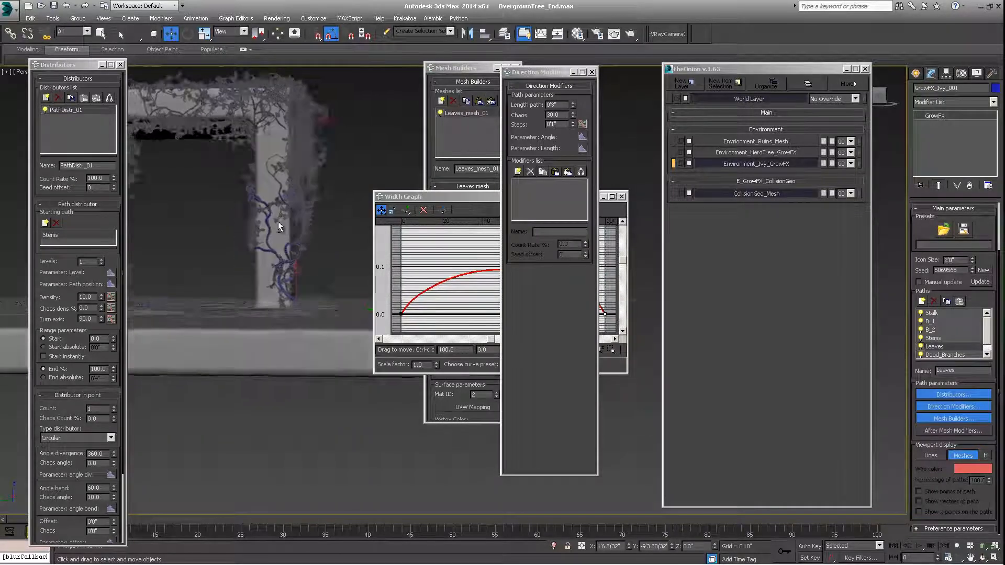
scroll(281, 225, up, 12)
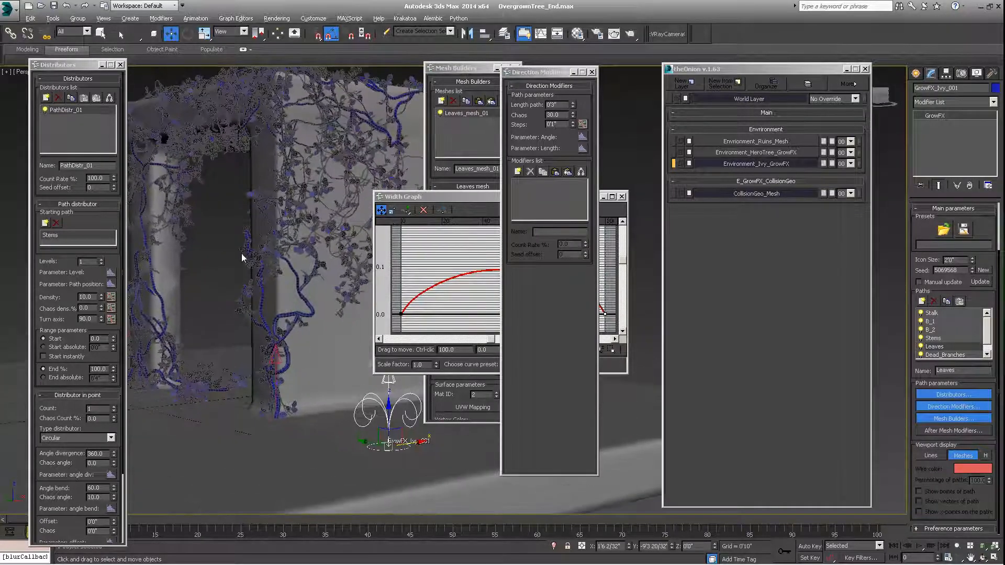
scroll(243, 240, down, 10)
scroll(244, 240, up, 10)
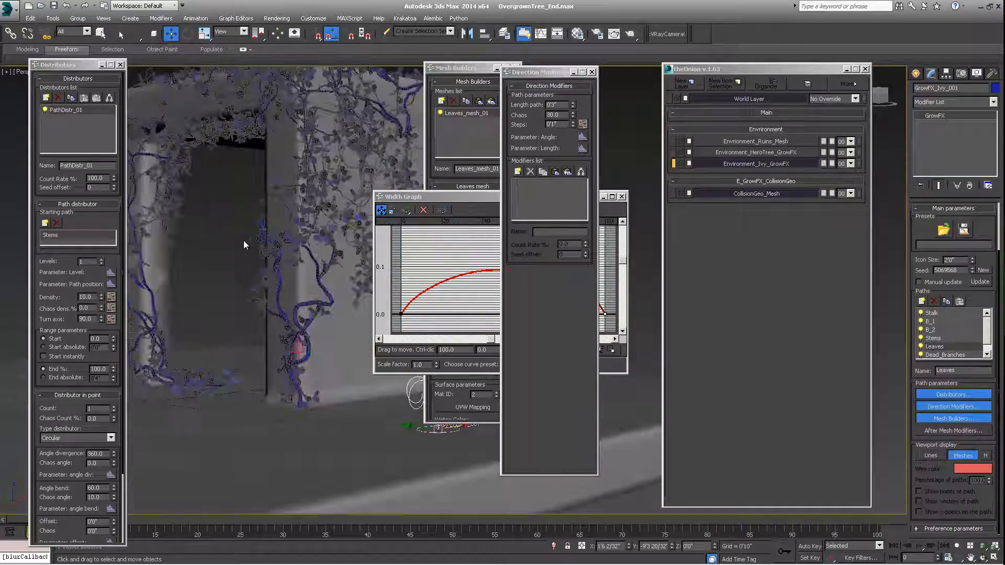
scroll(249, 241, down, 10)
scroll(261, 271, up, 12)
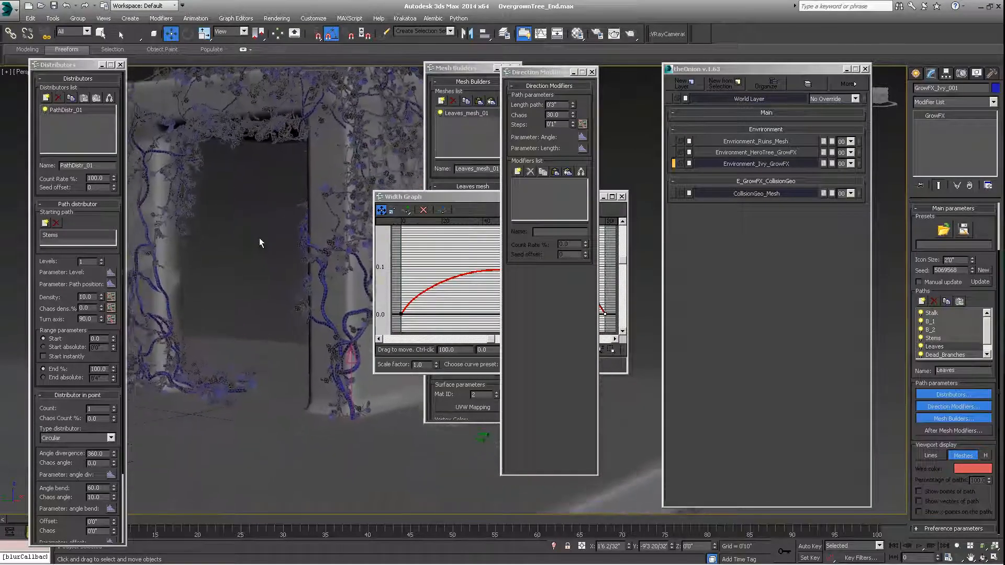
scroll(266, 235, down, 10)
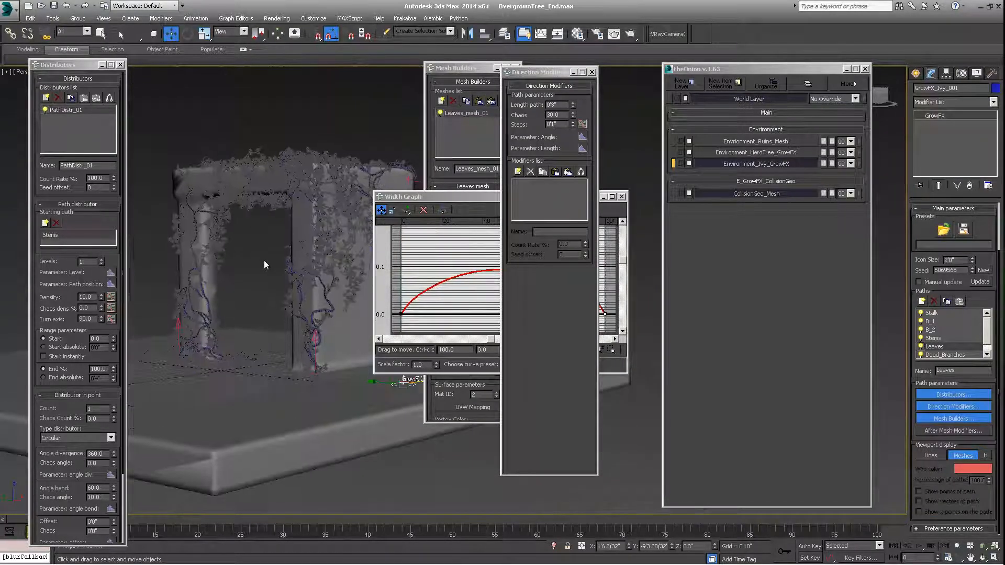
scroll(264, 260, up, 8)
- Move the Direction Modifiers window clear of the Width Graph window and close the graph
drag(538, 79, 615, 83)
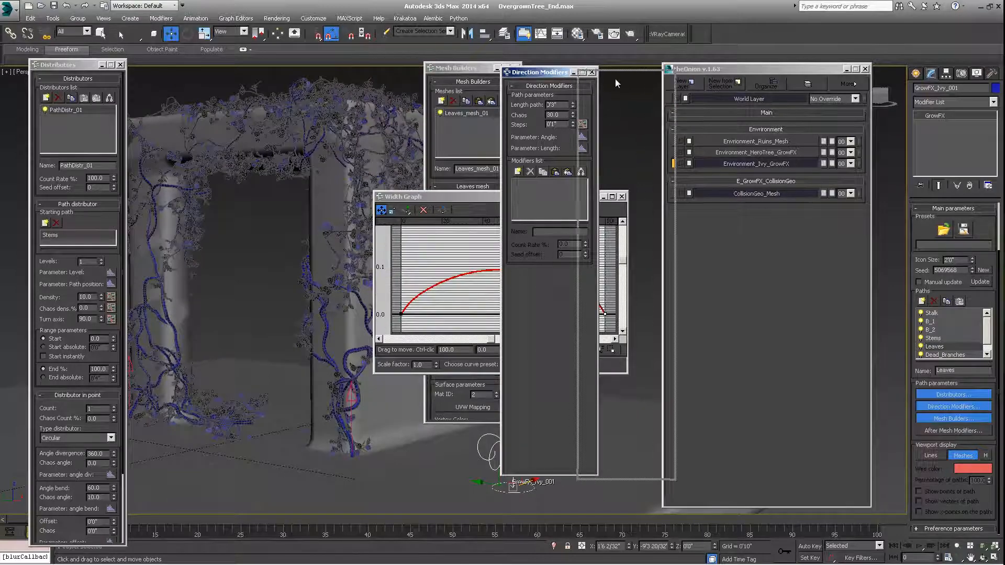
drag(576, 198, 537, 199)
click(581, 198)
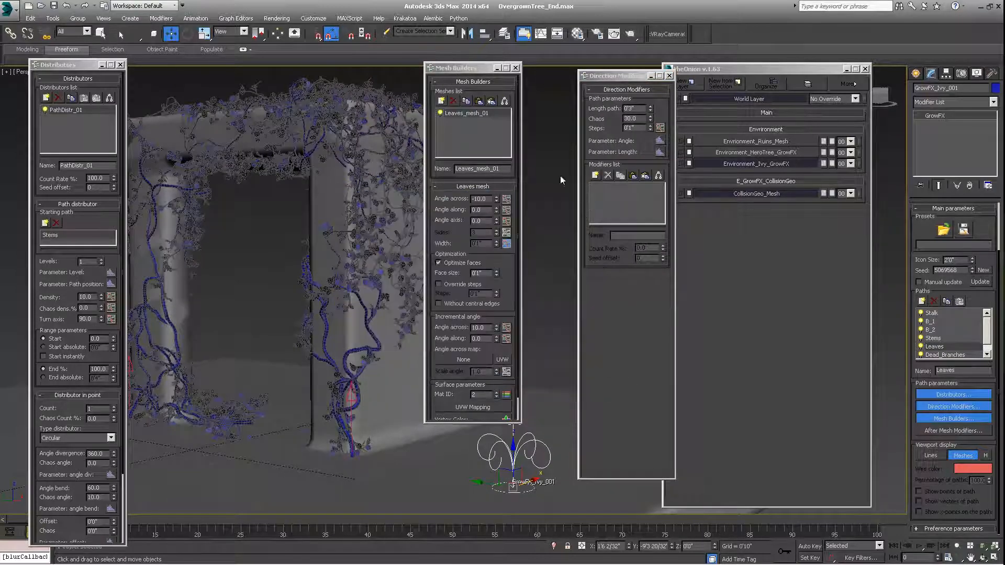
- Set the density of the Leaves path distributor to 15
scroll(231, 240, up, 4)
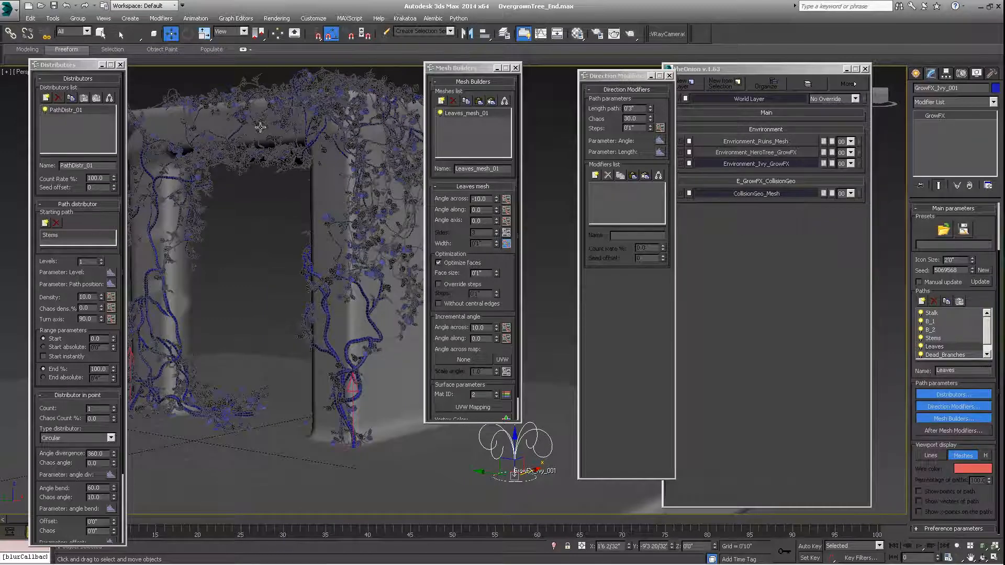
middle_drag(324, 185, 338, 208)
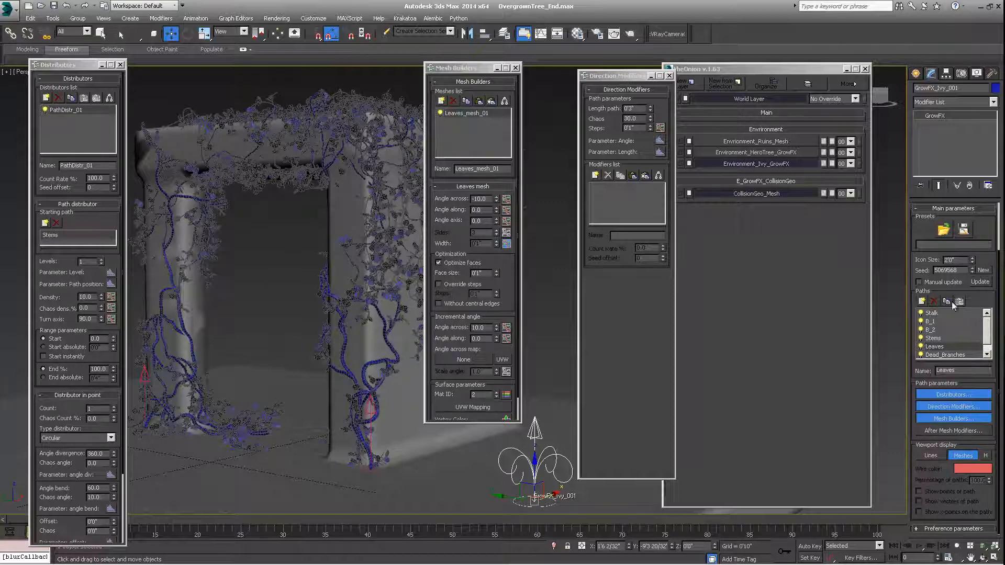
double_click(95, 297)
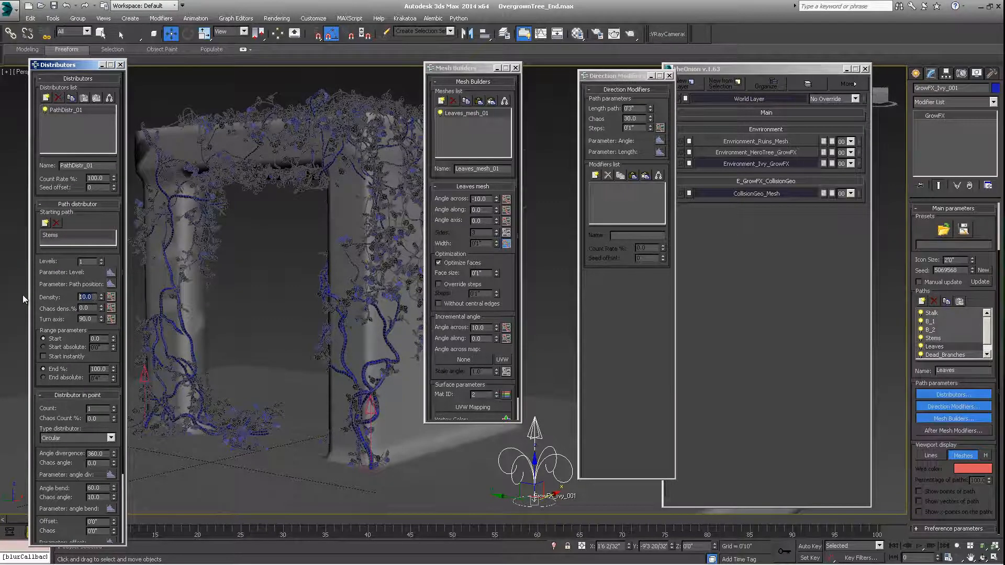
text(15)
key(Return)
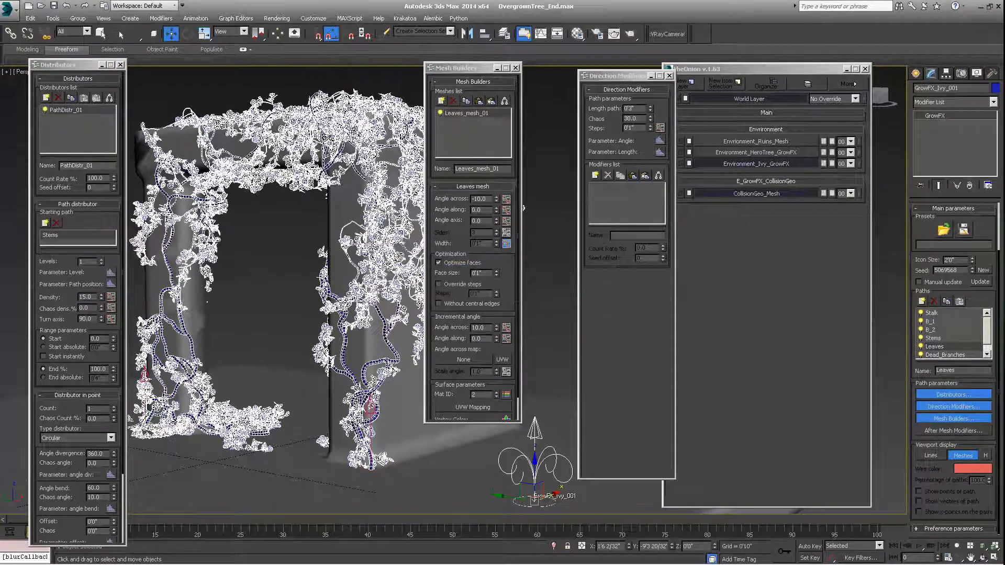
- Set the density of the Stems path distributor to 6
click(931, 339)
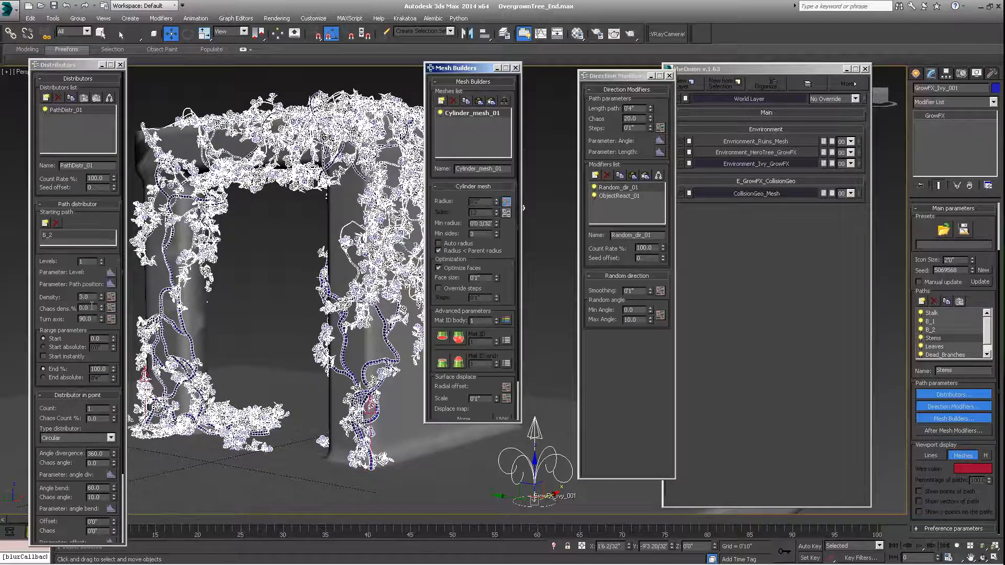
drag(93, 298, 21, 301)
text(6)
key(Return)
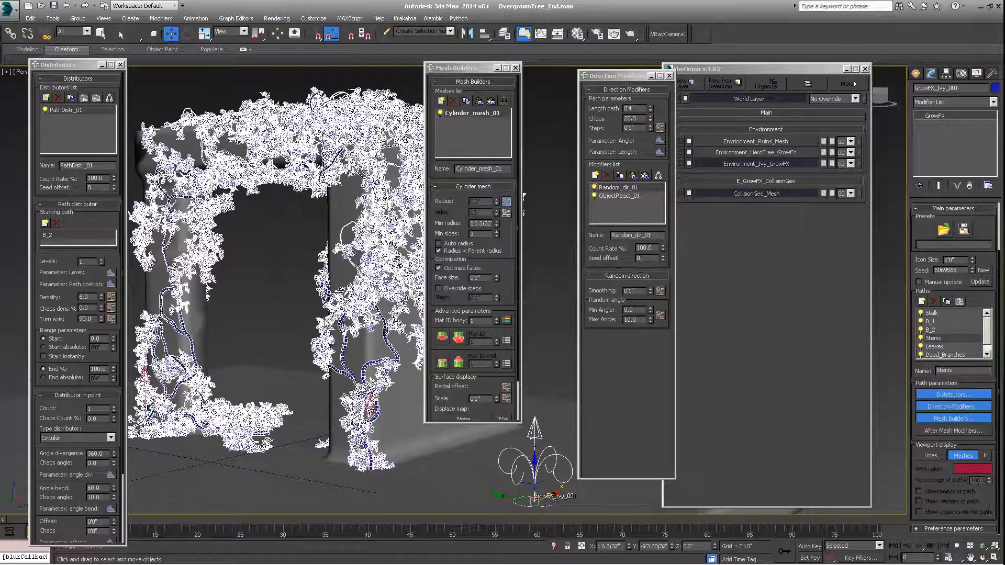
- Deselect the ivy and examine its foliage and stem coverage on the archway from several angles and distances
middle_drag(329, 334, 319, 314)
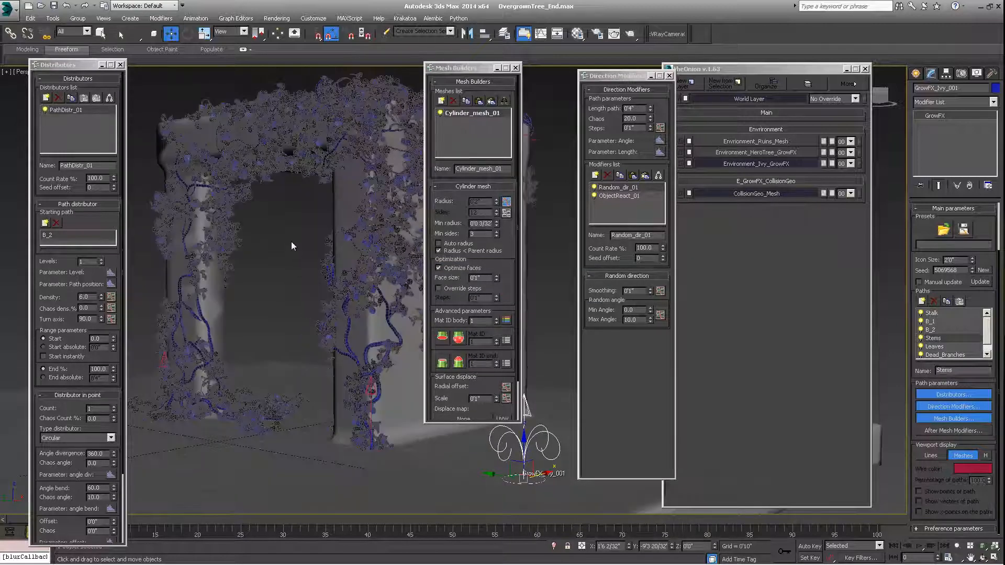
click(294, 249)
middle_drag(314, 256, 325, 295)
scroll(294, 301, down, 2)
scroll(317, 298, up, 5)
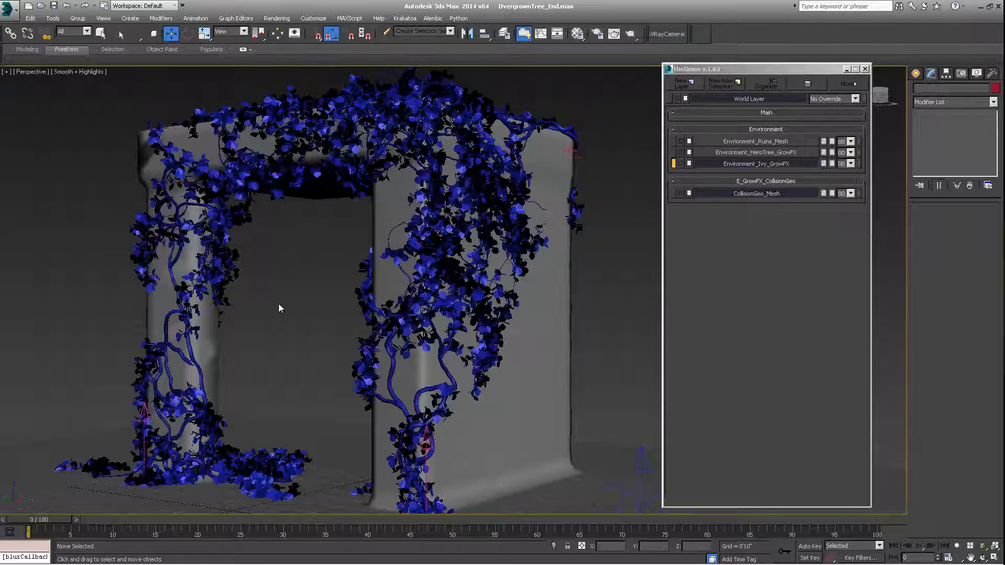
scroll(285, 301, down, 5)
scroll(293, 299, up, 6)
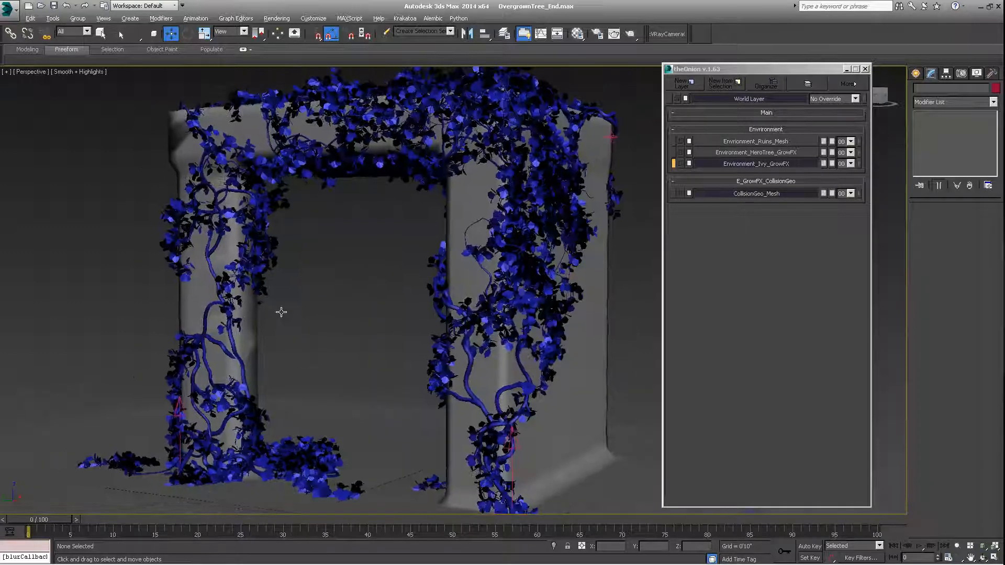
scroll(281, 312, up, 1)
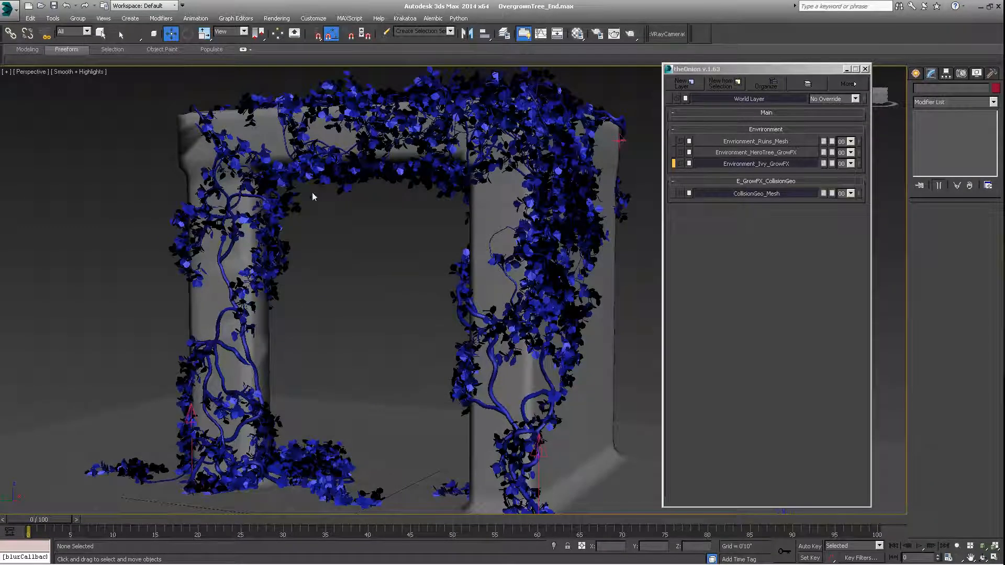
middle_drag(446, 144, 314, 116)
alt+middle_drag(387, 290, 459, 295)
scroll(458, 295, down, 4)
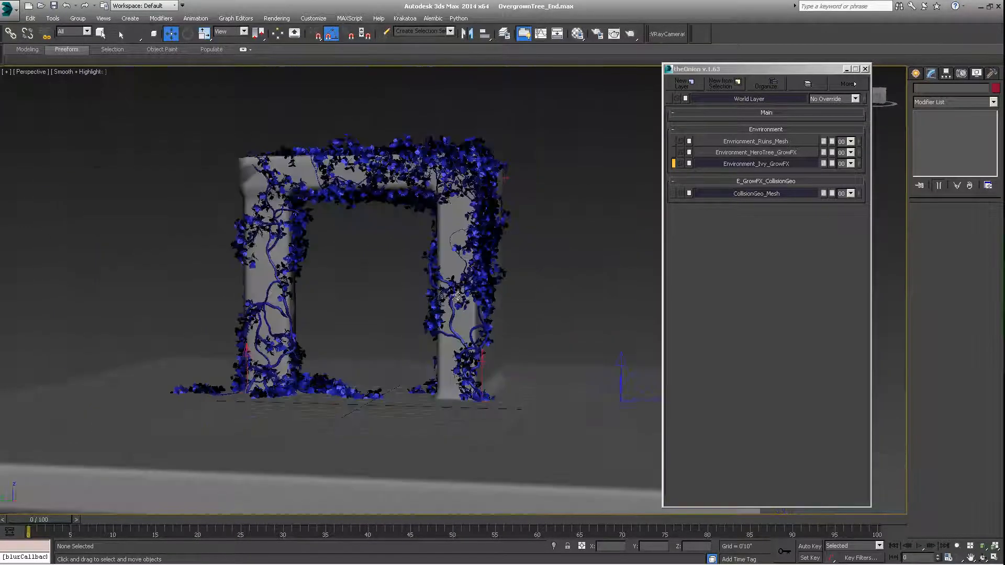
scroll(451, 309, up, 5)
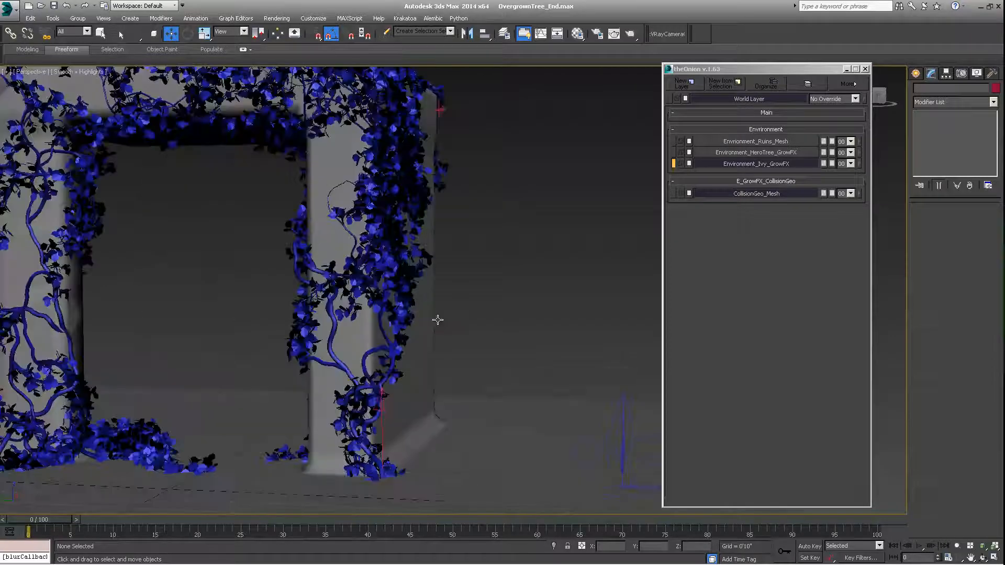
- Reselect the GrowFX ivy to reopen its path parameters, with the whole archway in view
click(623, 397)
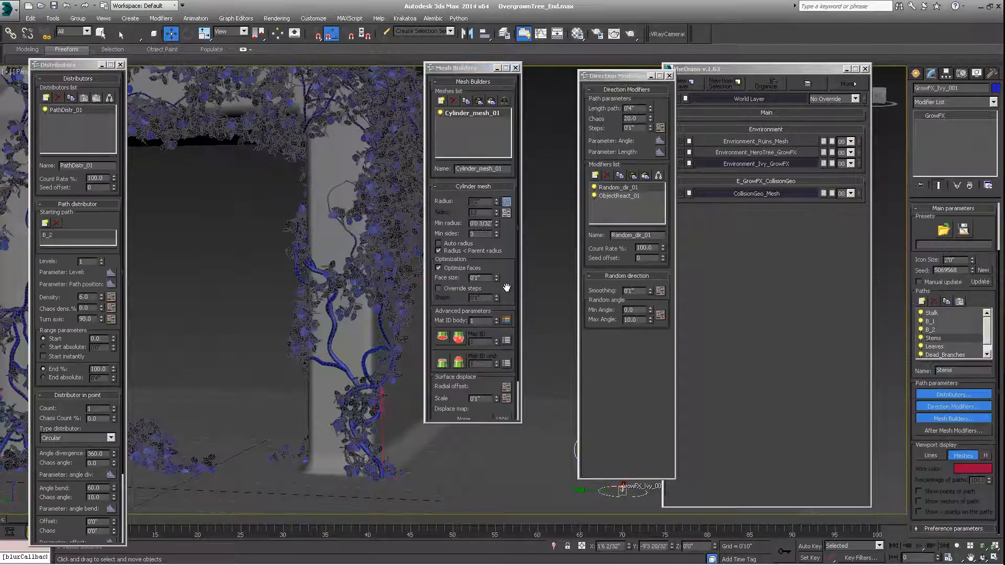
scroll(333, 230, down, 6)
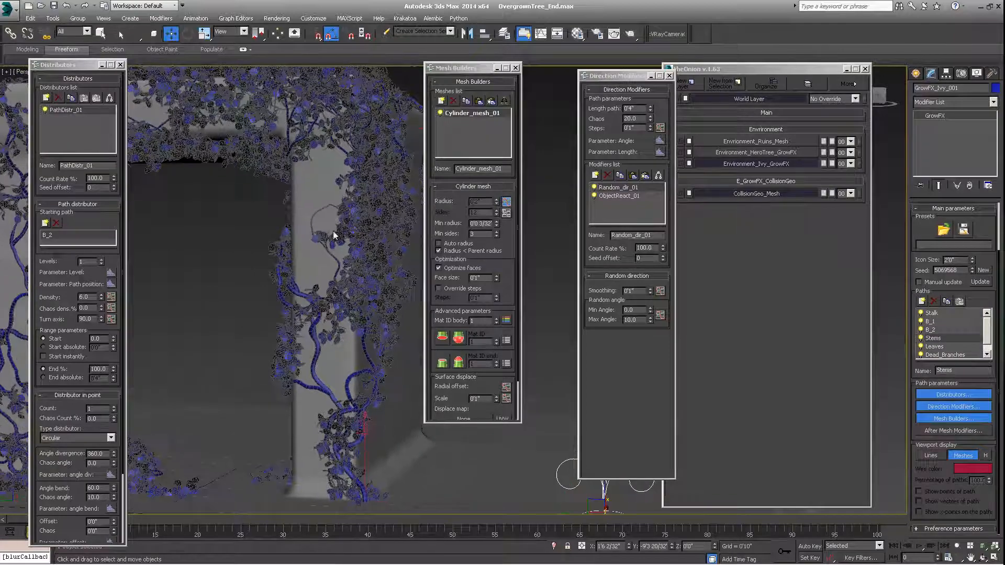
middle_drag(266, 221, 320, 235)
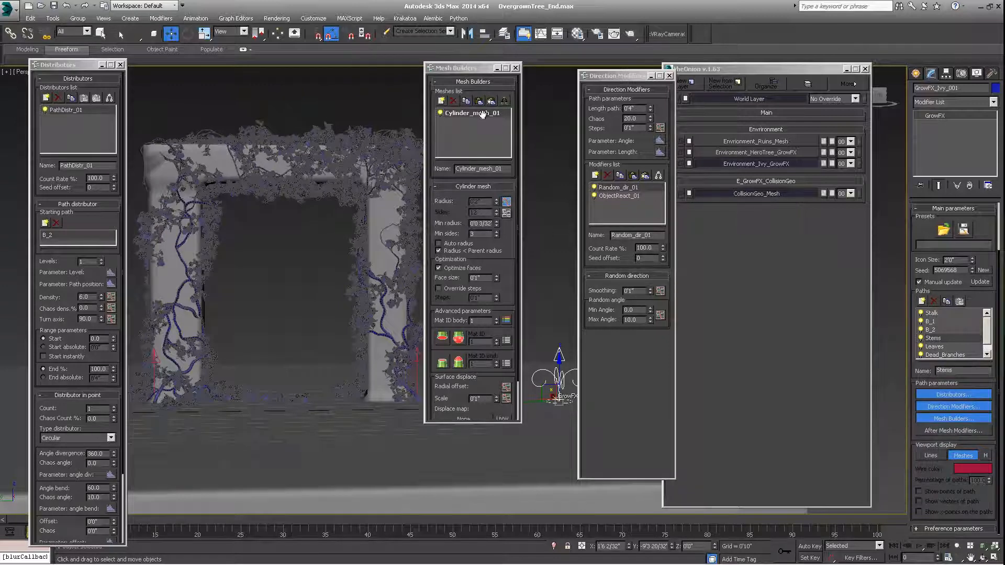
- Enable absolute width and absolute length in the UVW mapping of the Stalk cylinder mesh and set both to 6'
drag(470, 74, 498, 72)
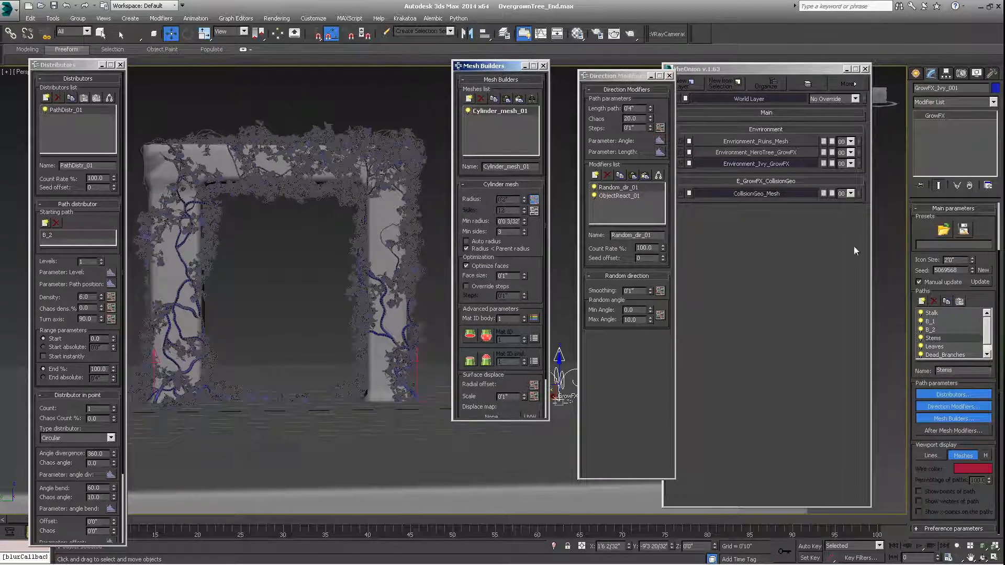
click(935, 312)
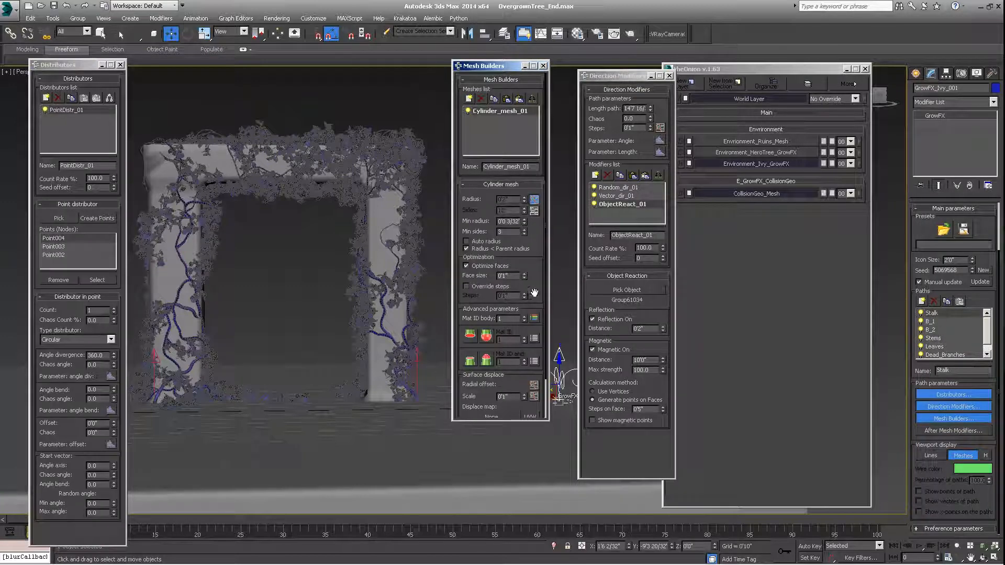
scroll(534, 292, down, 5)
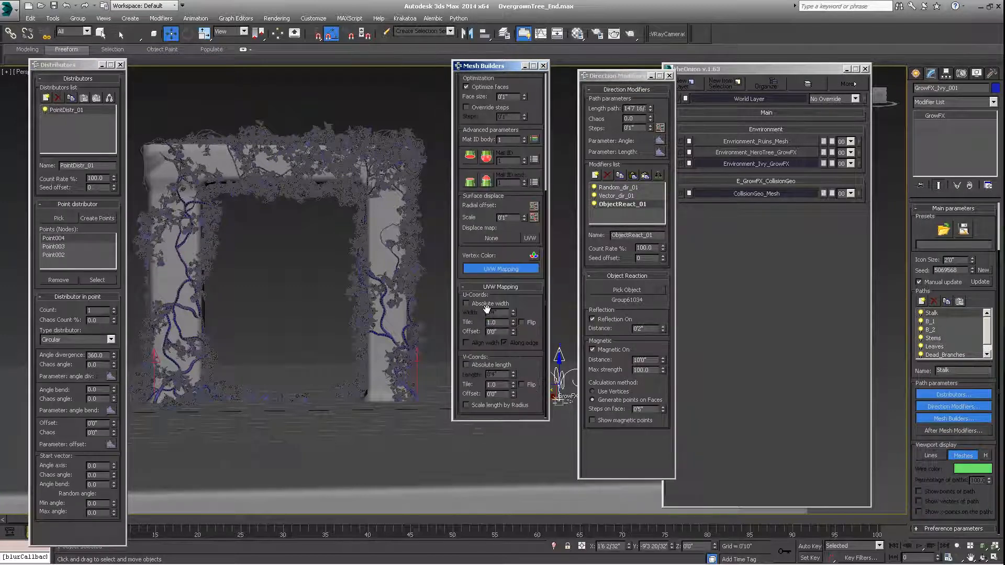
click(466, 304)
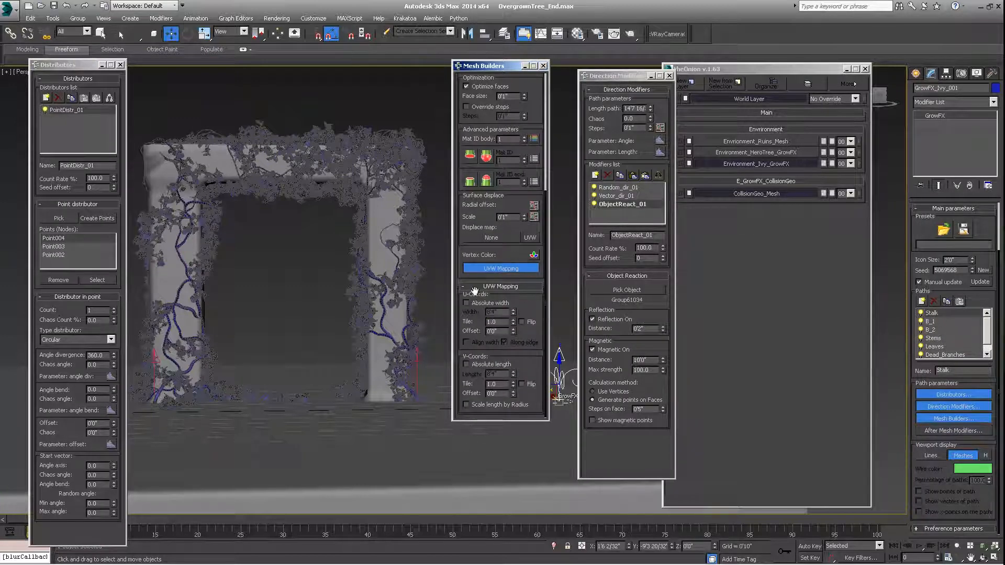
click(466, 363)
text(6)
key(Return)
double_click(504, 375)
text(6)
key(Return)
- Enable UVW mapping on the B_1 cylinder mesh with absolute width and absolute length, setting the width to 6'
click(931, 321)
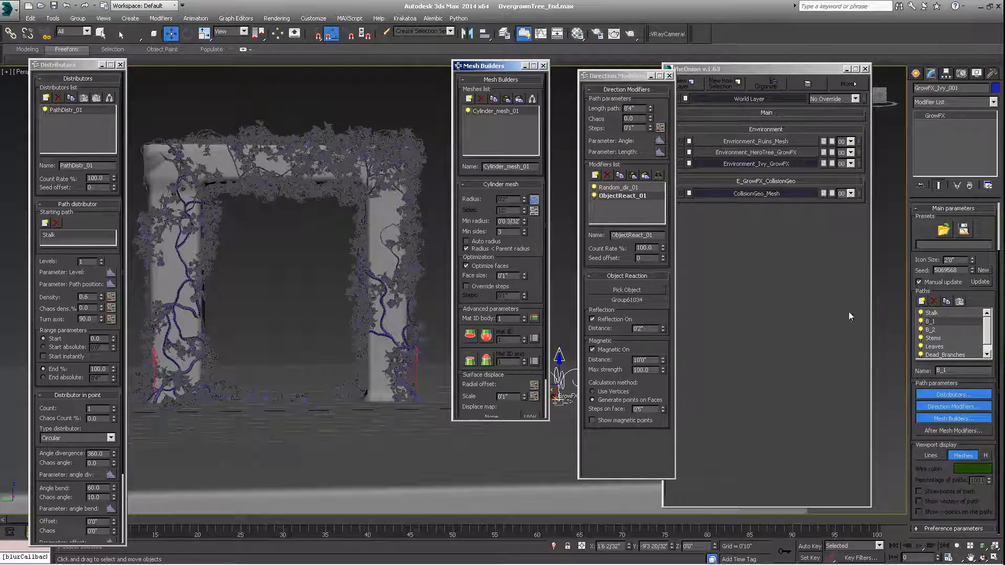
scroll(543, 269, down, 2)
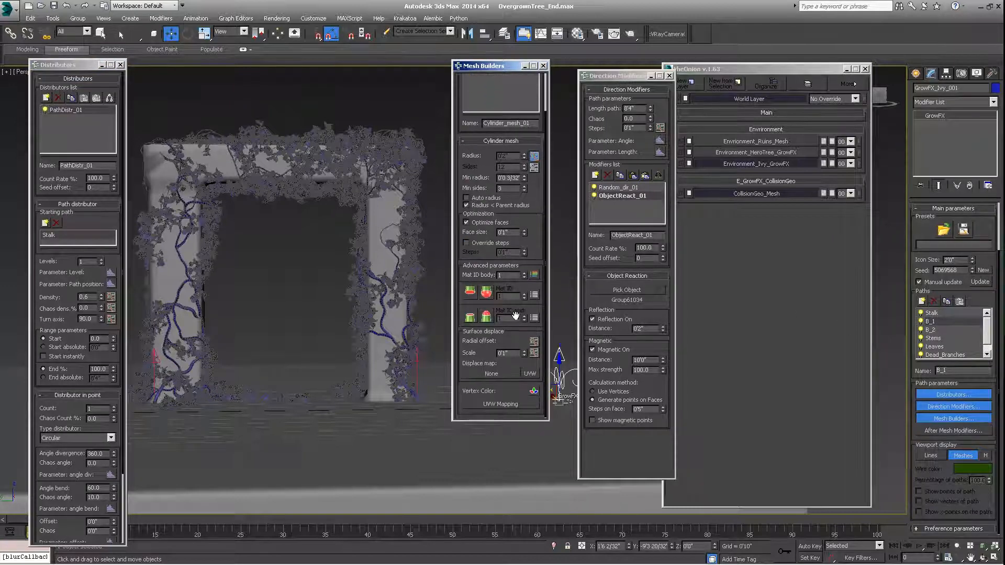
click(496, 403)
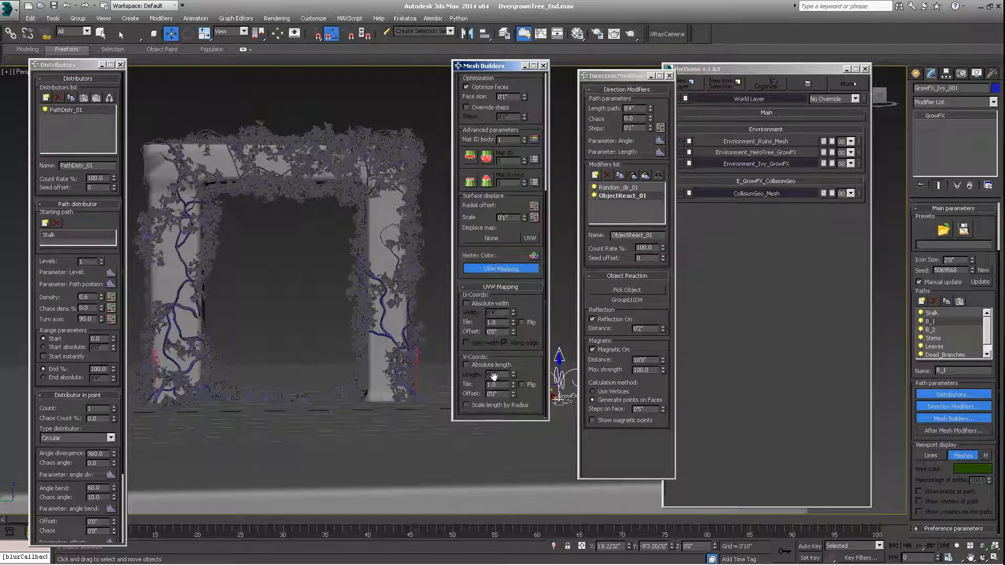
click(466, 304)
click(465, 365)
double_click(504, 313)
text(6)
key(Return)
double_click(498, 375)
text(40)
key(Return)
key(Return)
- Enable UVW mapping on the B_2 and Stems cylinder meshes, with absolute width and absolute length of 6' each
click(930, 331)
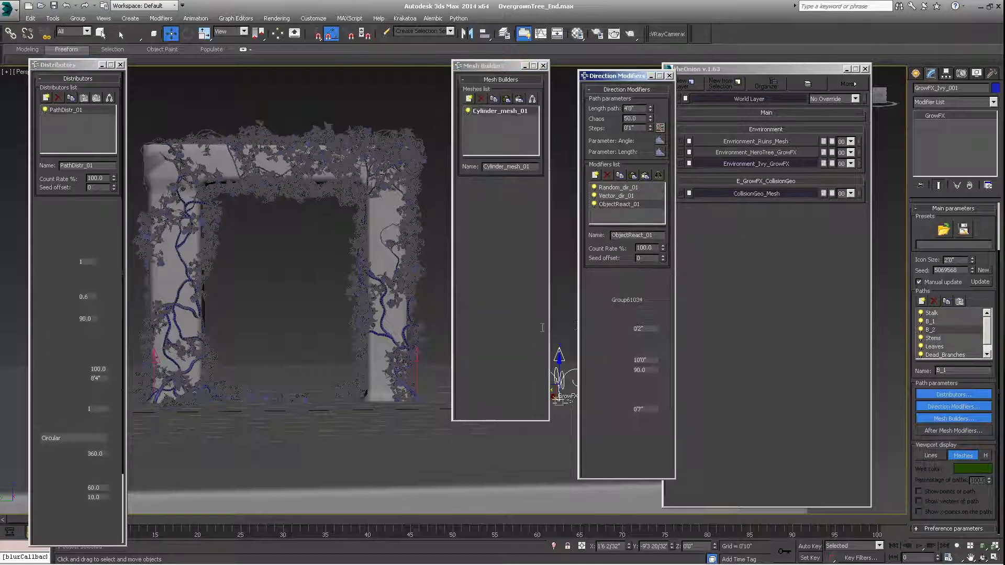
scroll(523, 203, up, 2)
click(507, 406)
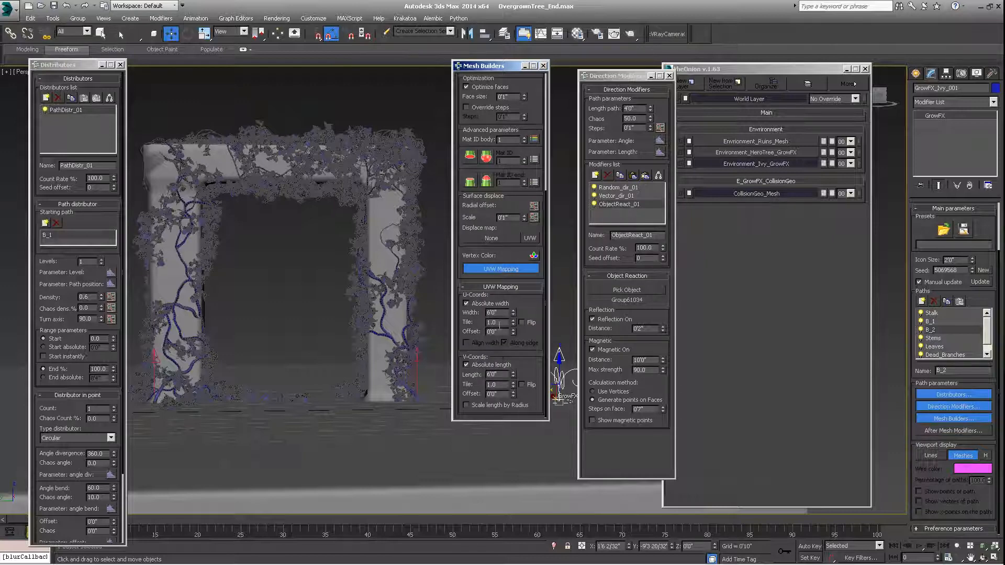
click(933, 339)
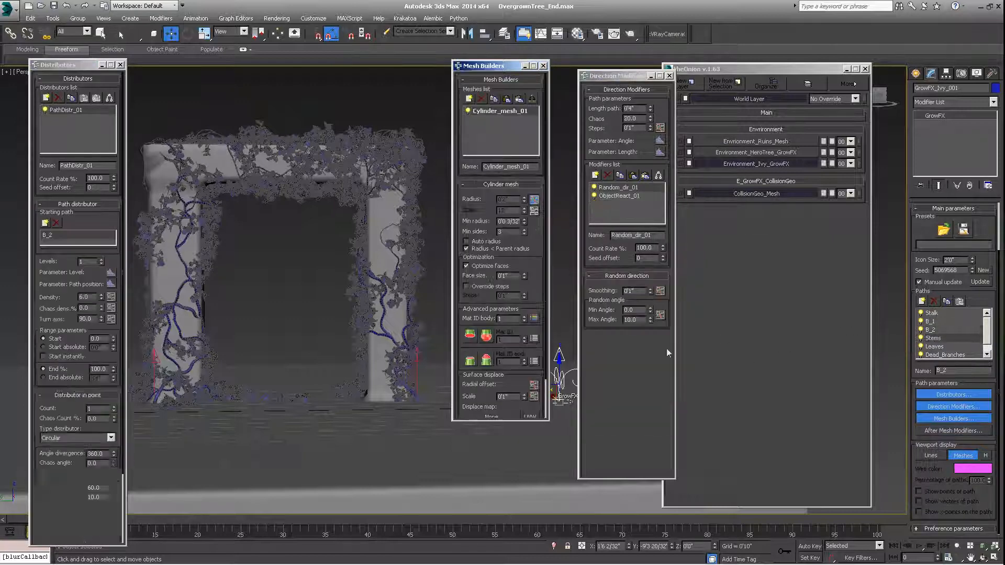
scroll(492, 402, down, 5)
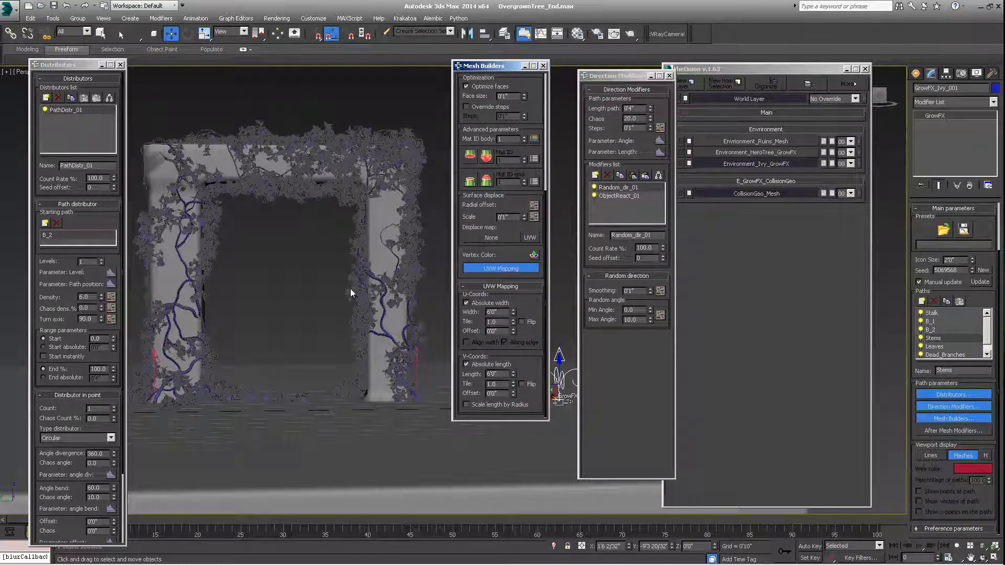
- Move the Mesh Builders window clear of the archway and examine the ivy's coverage from an angled view of its side
alt+middle_drag(350, 288, 347, 264)
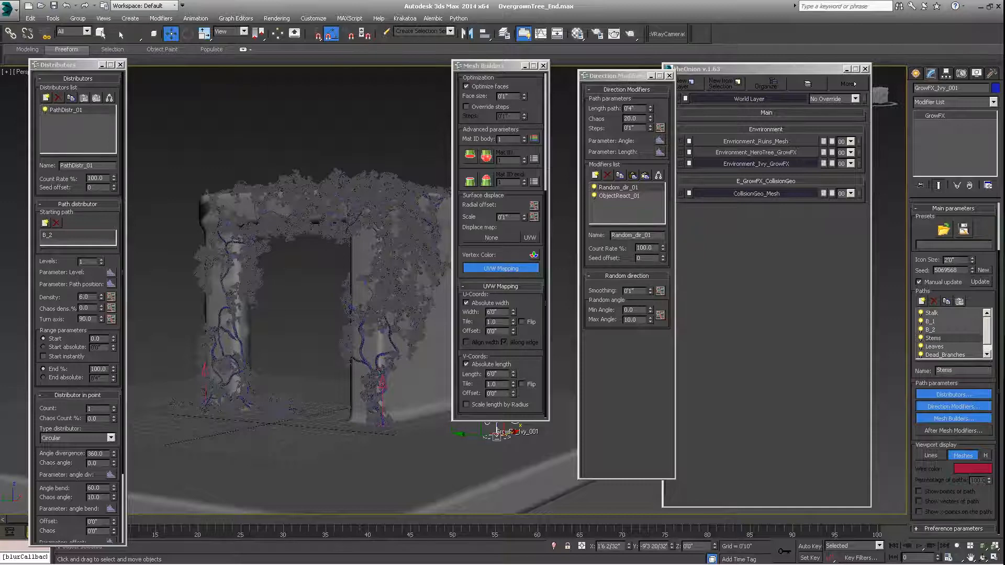
middle_drag(378, 302, 401, 321)
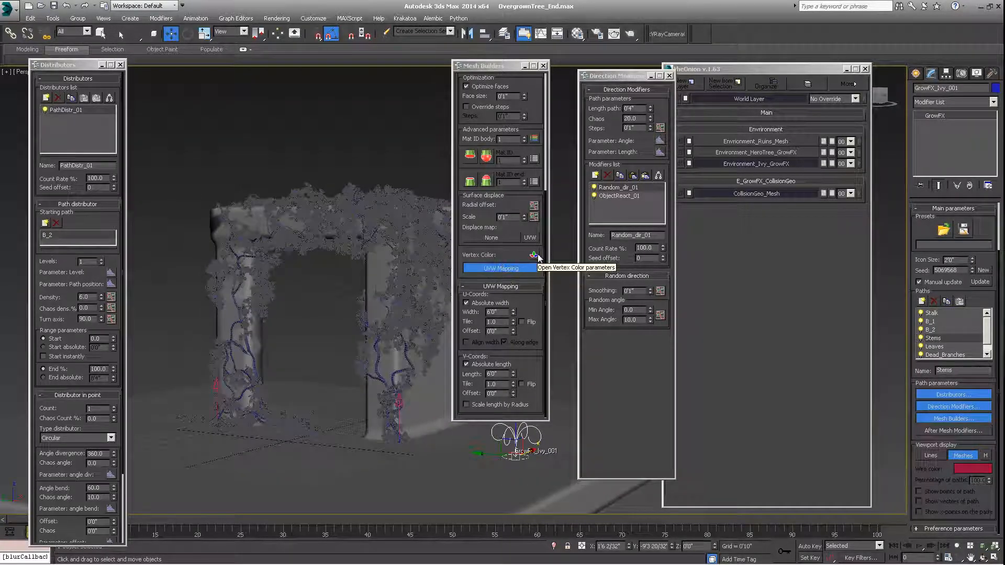
scroll(300, 315, up, 1)
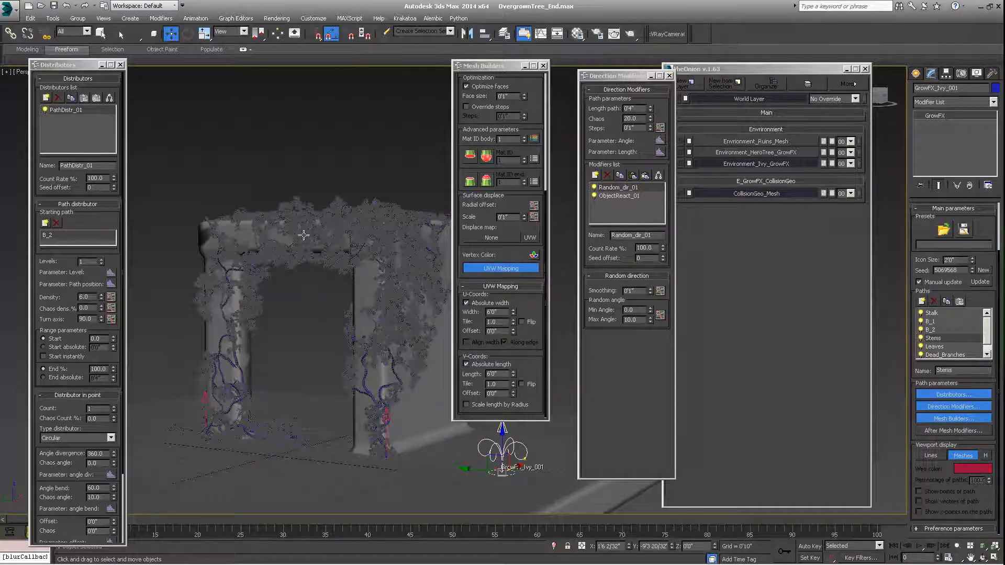
middle_drag(343, 229, 369, 225)
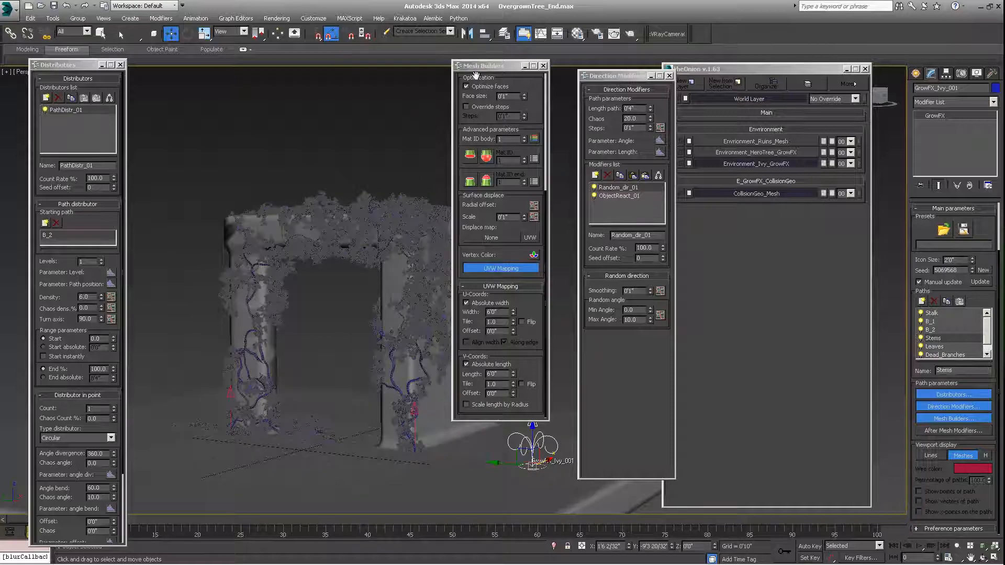
drag(475, 69, 604, 70)
middle_drag(469, 232, 386, 234)
scroll(459, 225, up, 2)
scroll(453, 225, down, 2)
scroll(474, 200, up, 2)
scroll(488, 195, down, 2)
middle_drag(386, 234, 356, 240)
alt+middle_drag(304, 190, 382, 200)
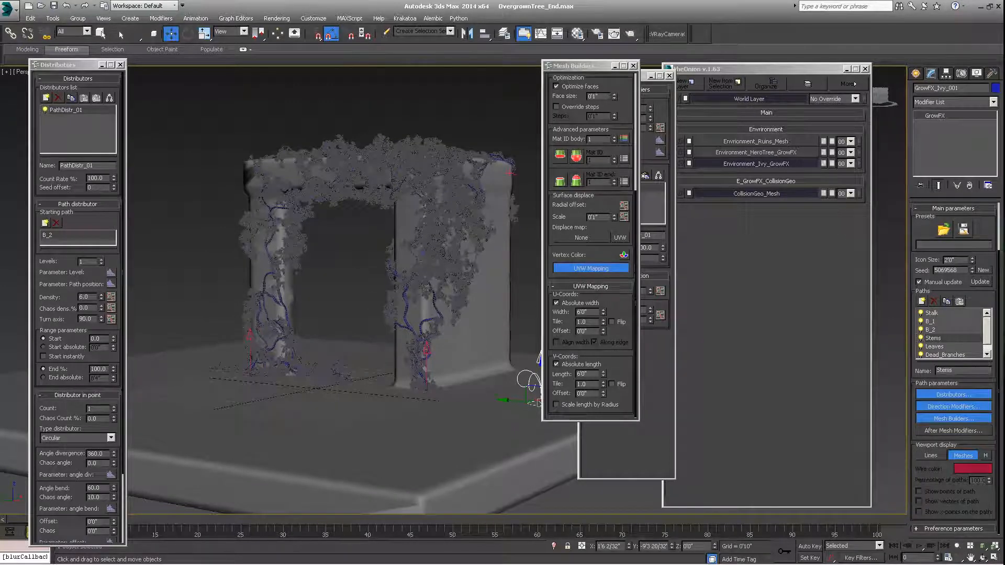